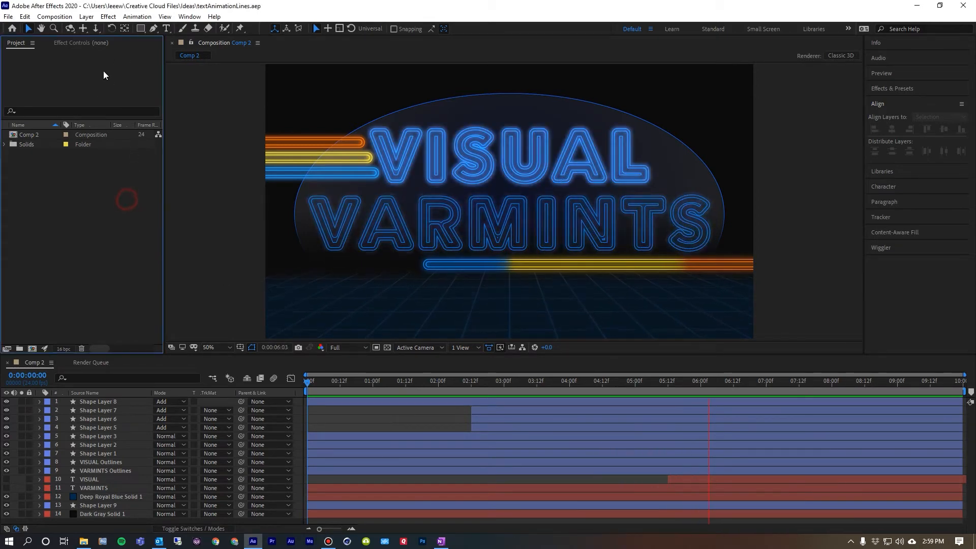
Step: Create a new 1920 x 1080 composition at 29.97 fps with a 10-second duration
click(54, 17)
click(56, 29)
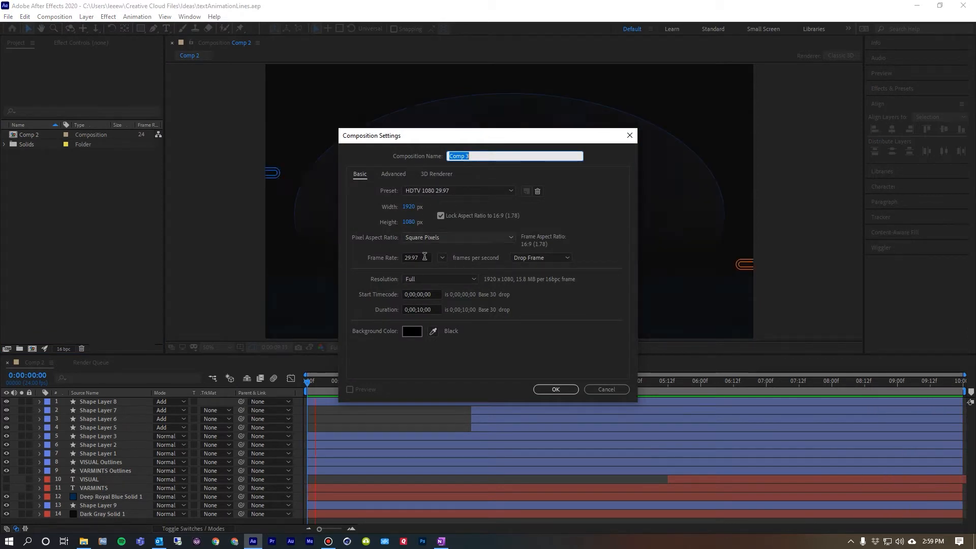
click(556, 389)
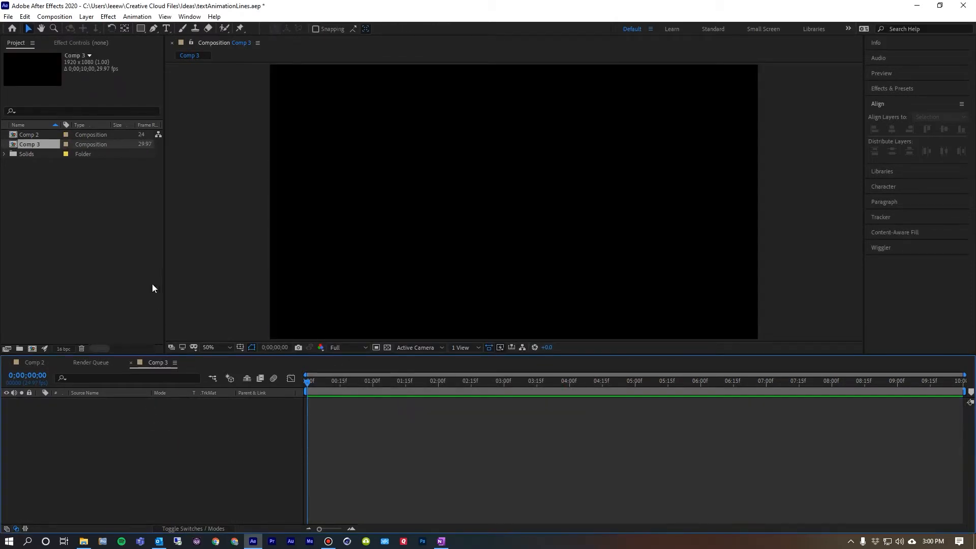
Step: Add a text layer reading VISUAL in the upper part of the new composition
click(166, 29)
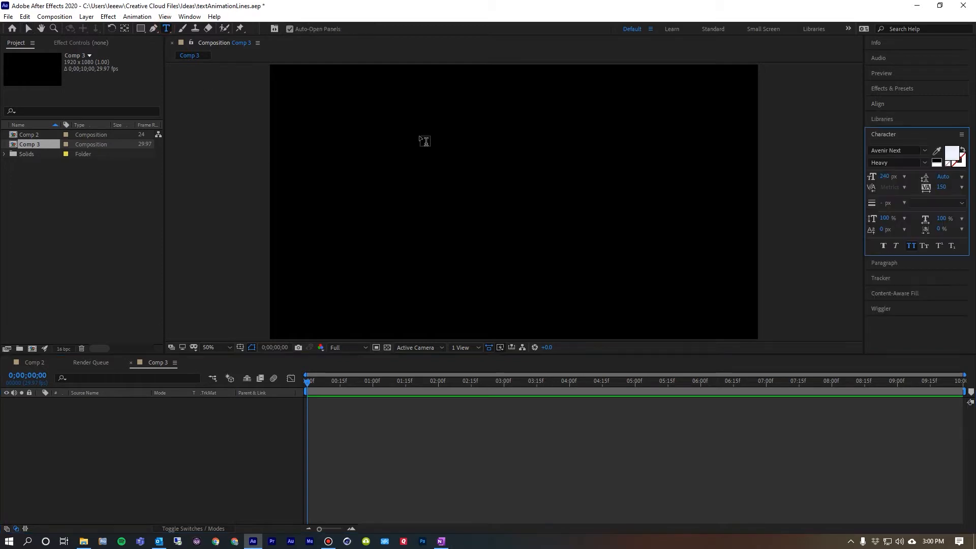
click(420, 135)
text(V)
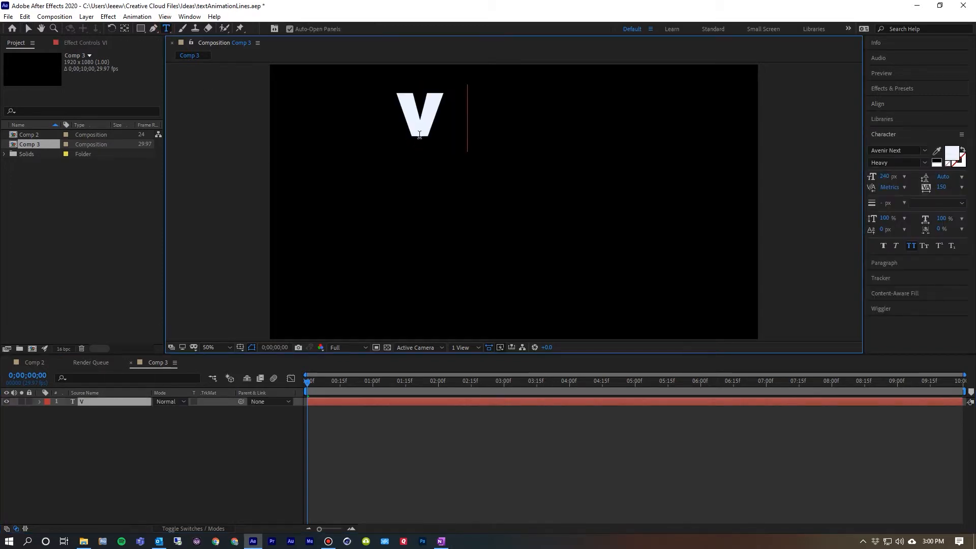
text(ISUAL)
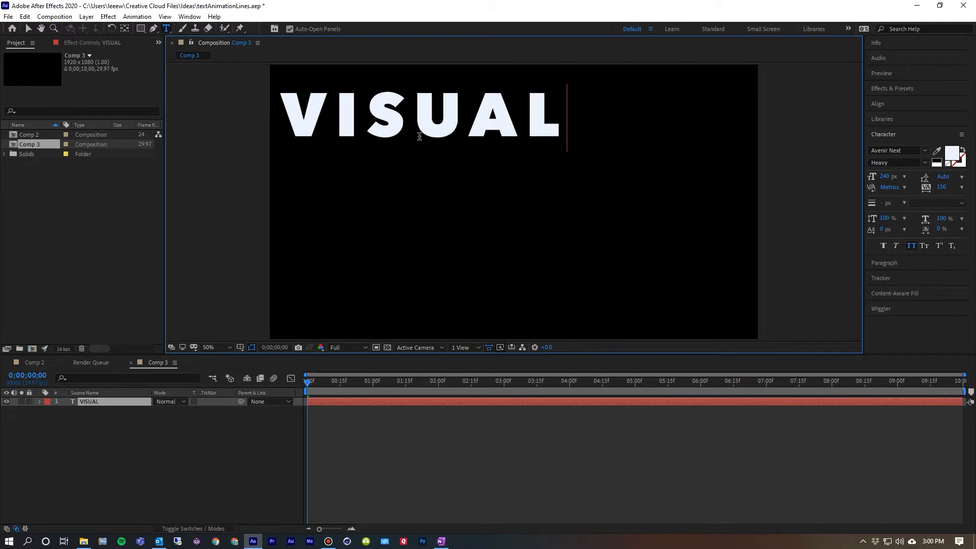
key(KP_Enter)
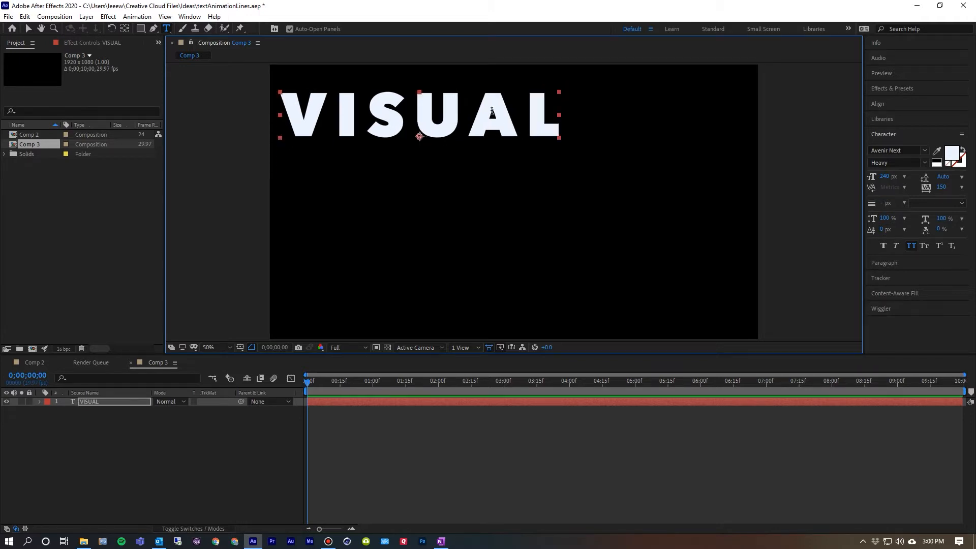
Step: Move the VISUAL text and align it to the horizontal and vertical center of the composition
key(v)
drag(491, 115, 555, 146)
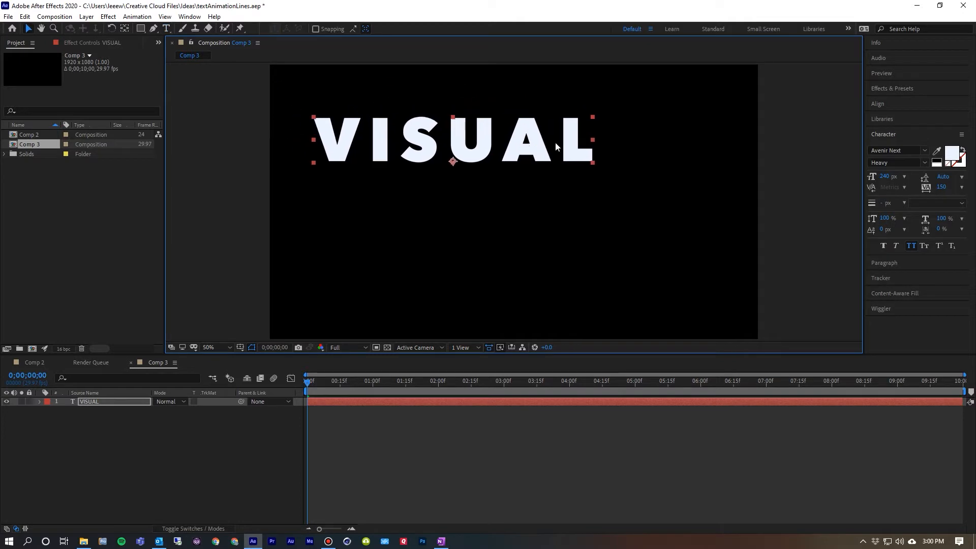
click(885, 104)
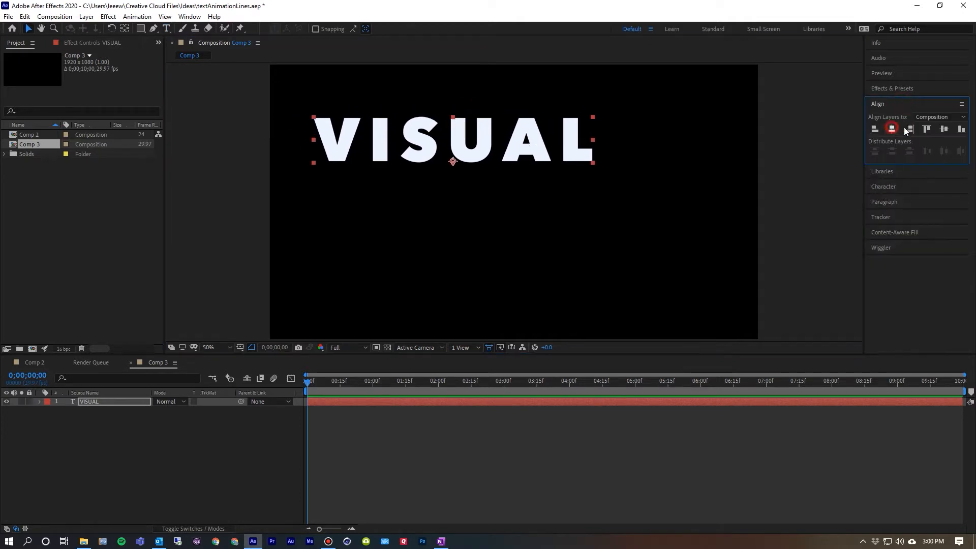
click(892, 128)
click(943, 129)
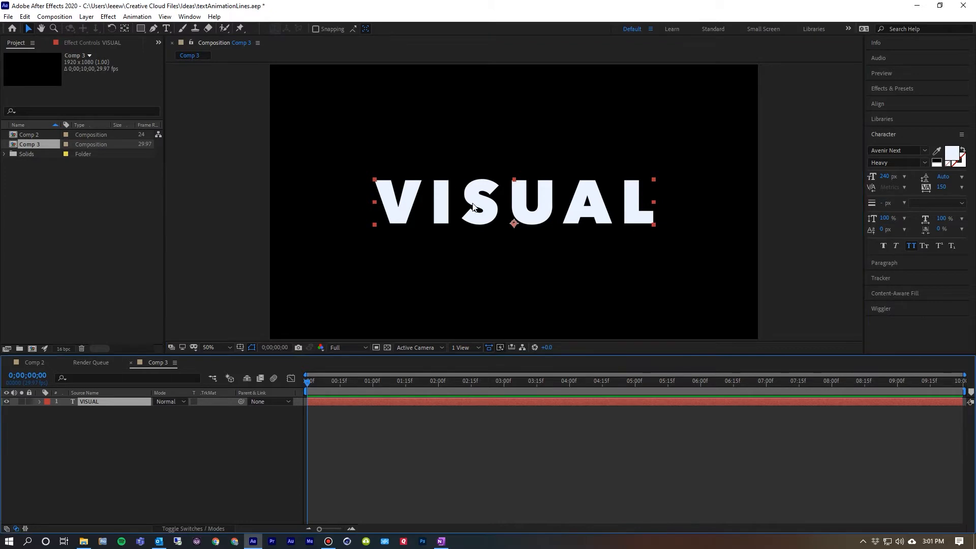
Step: Create shapes from the VISUAL text layer
right_click(94, 401)
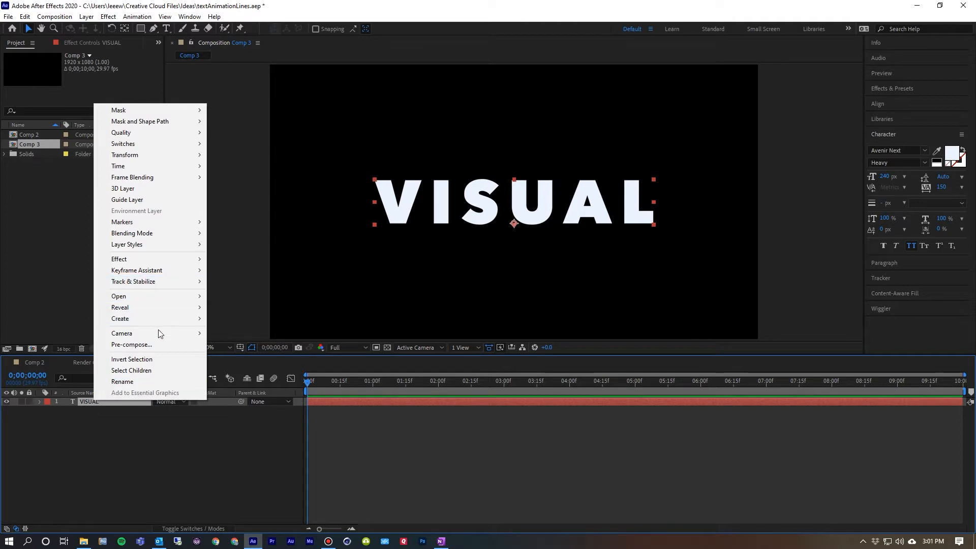
mouse_move(160, 323)
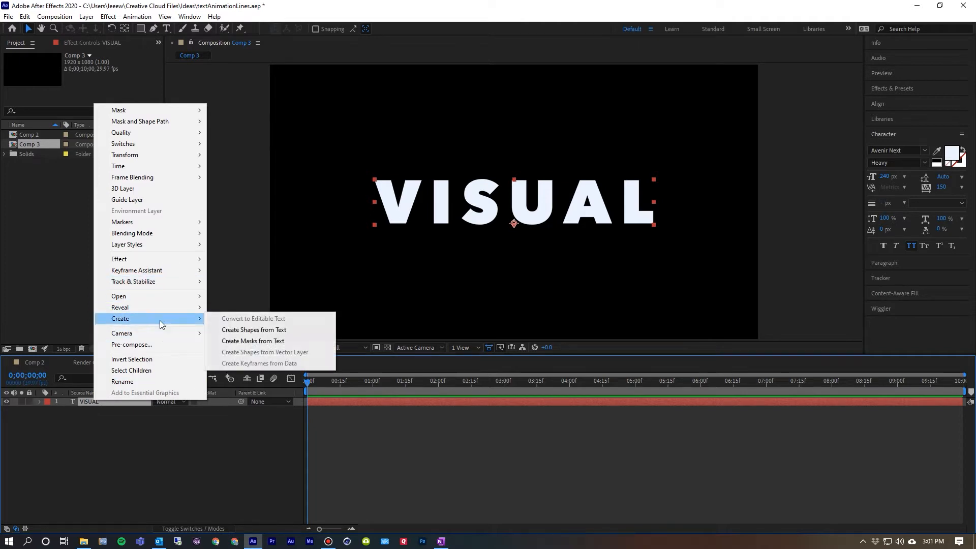
click(261, 330)
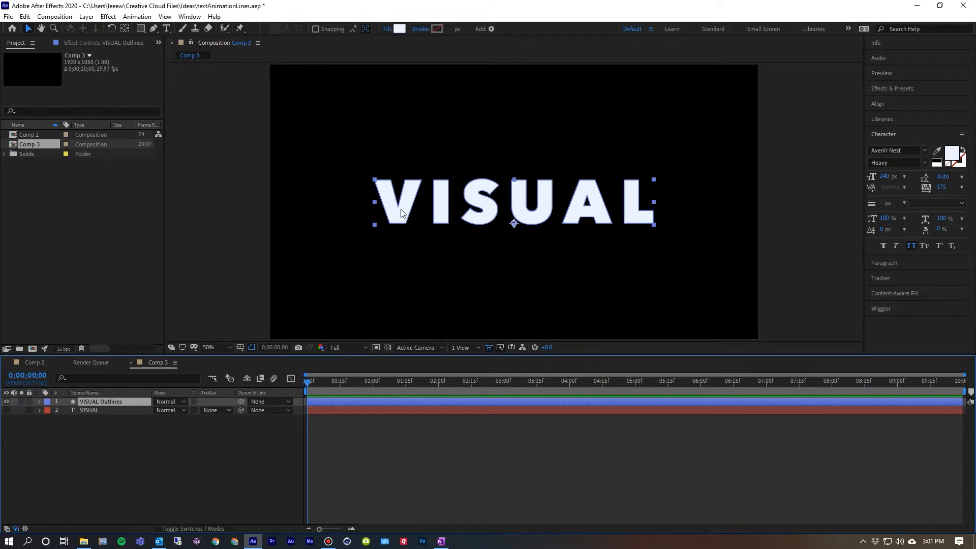
Step: Expand the contents of the VISUAL Outlines layer and set the fill of its letters to None
click(87, 410)
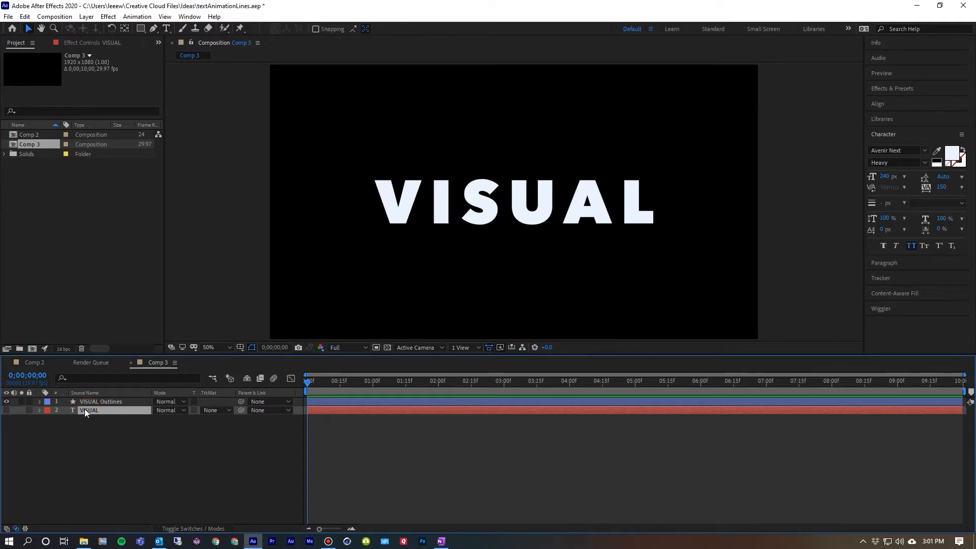
click(113, 401)
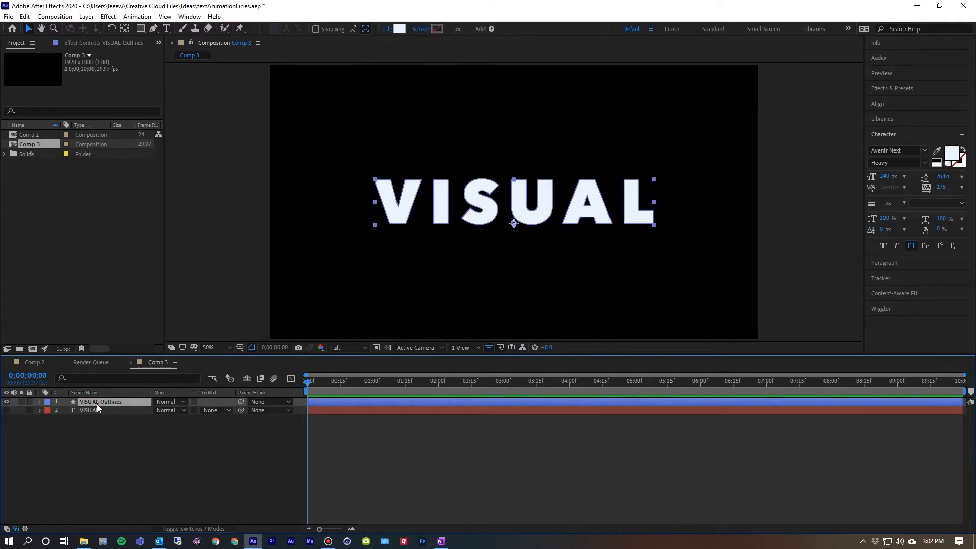
click(96, 401)
click(40, 401)
click(49, 410)
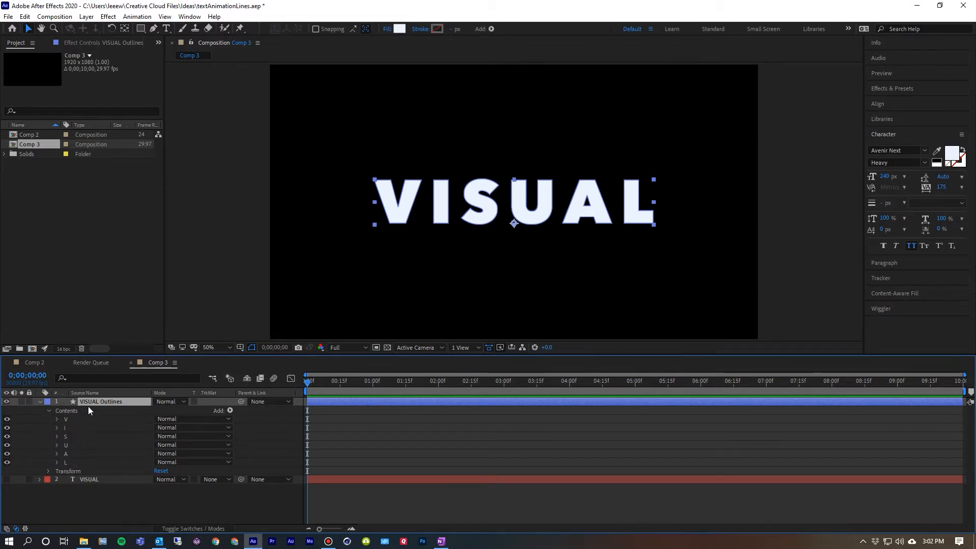
click(387, 30)
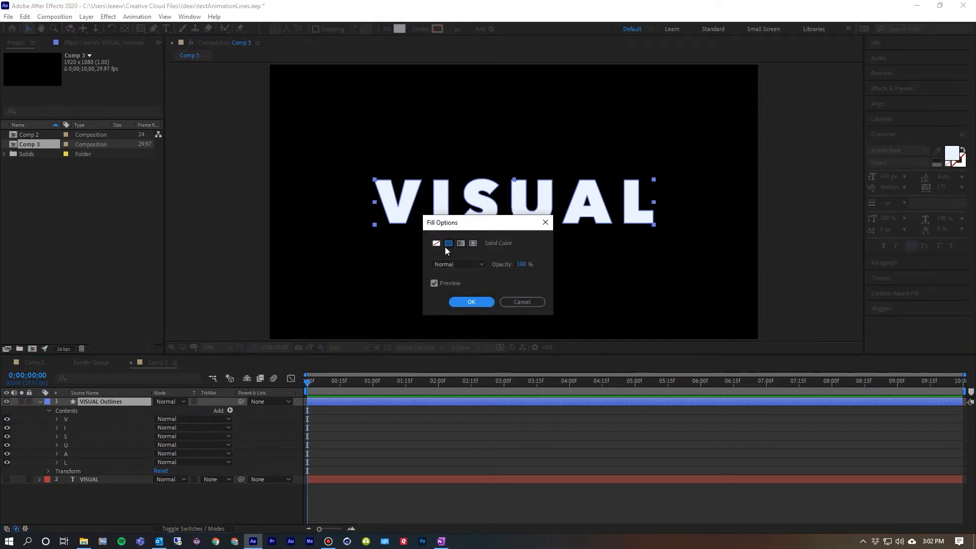
click(435, 243)
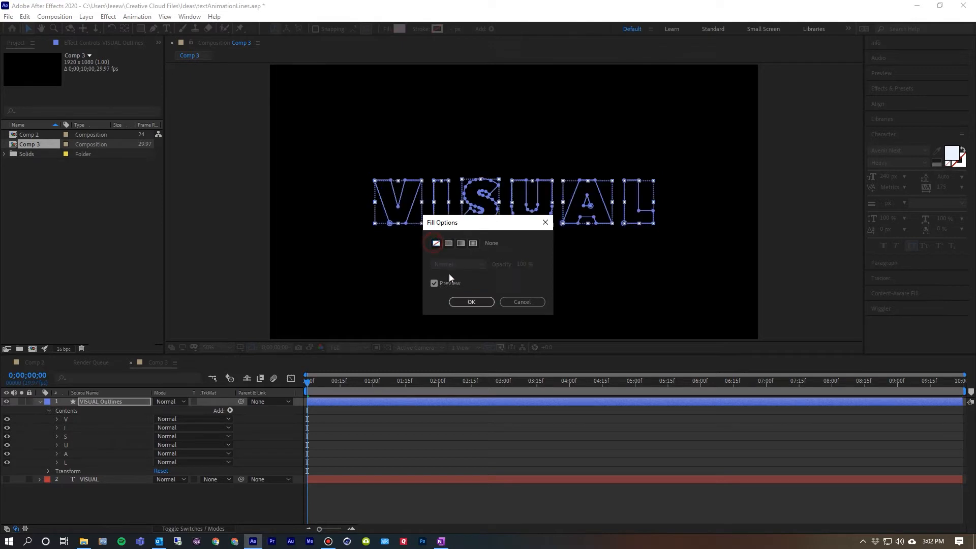
click(464, 301)
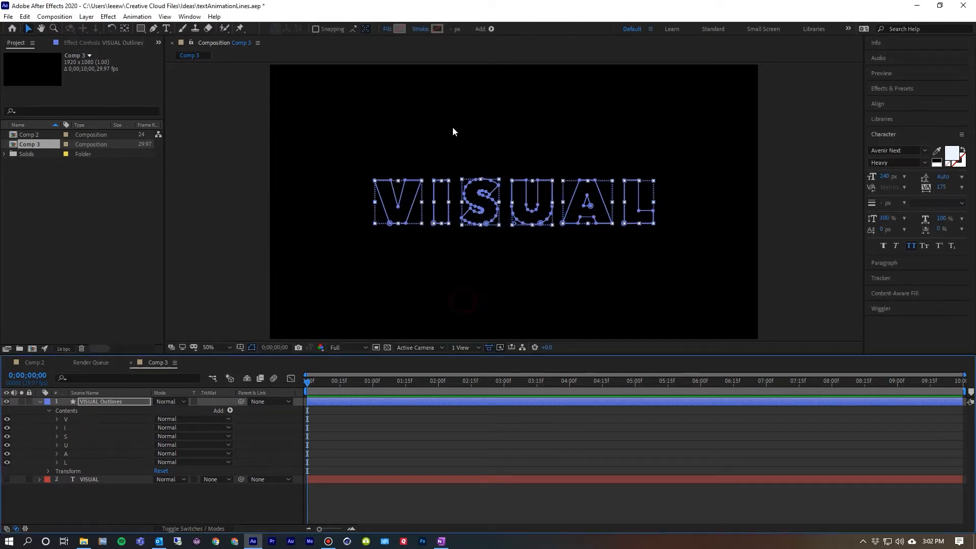
Step: Set the stroke type of the VISUAL Outlines letters to Solid Color
click(423, 30)
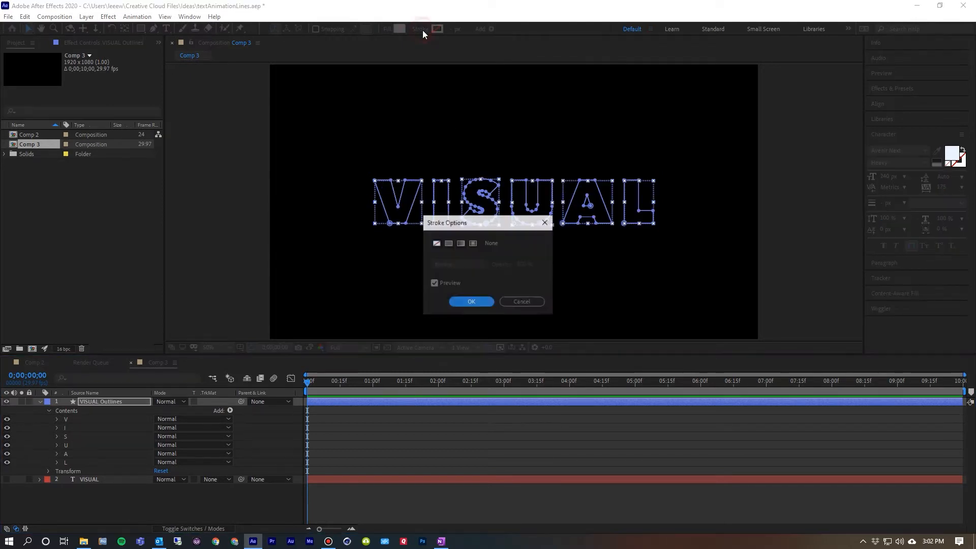
click(449, 244)
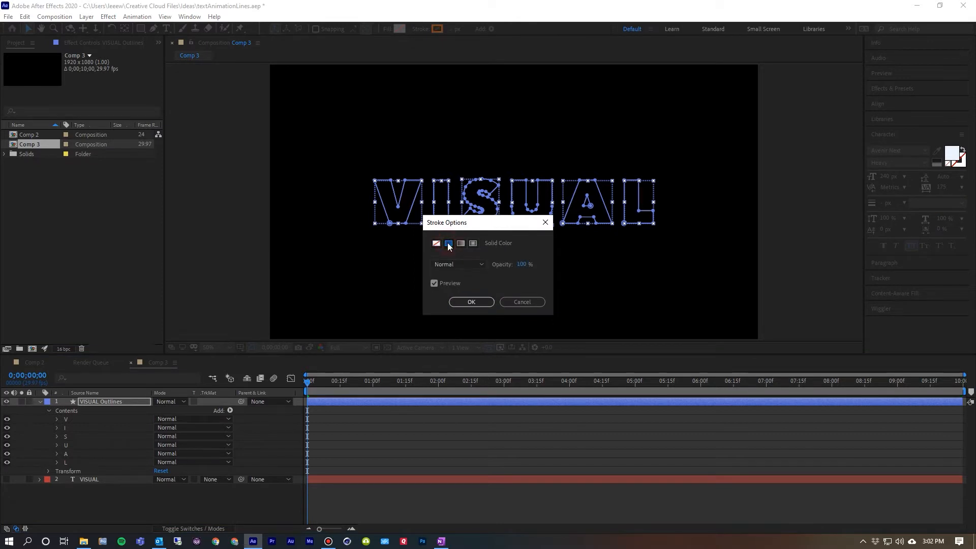
click(472, 302)
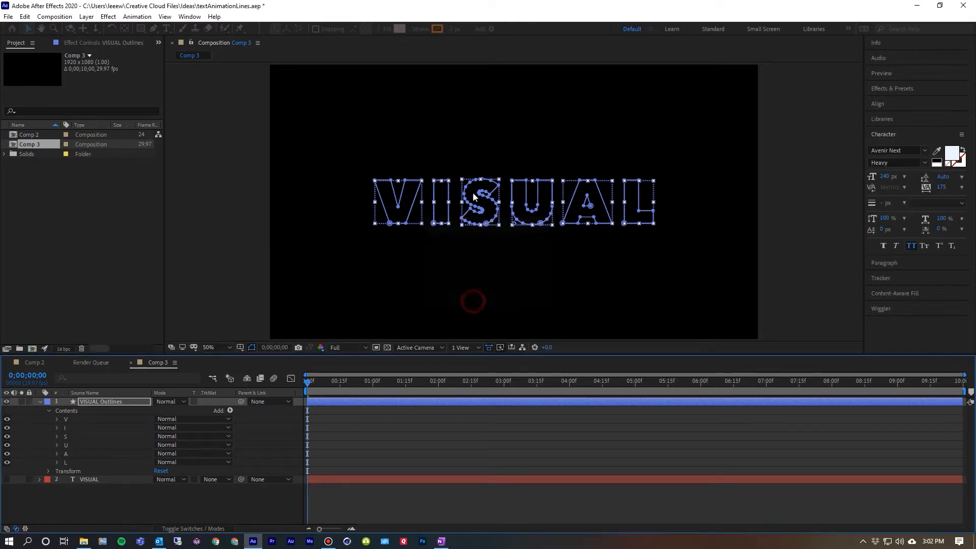
Step: Set the outline stroke color to 0064CD and its width to 2 px, leaving the layer deselected
click(437, 29)
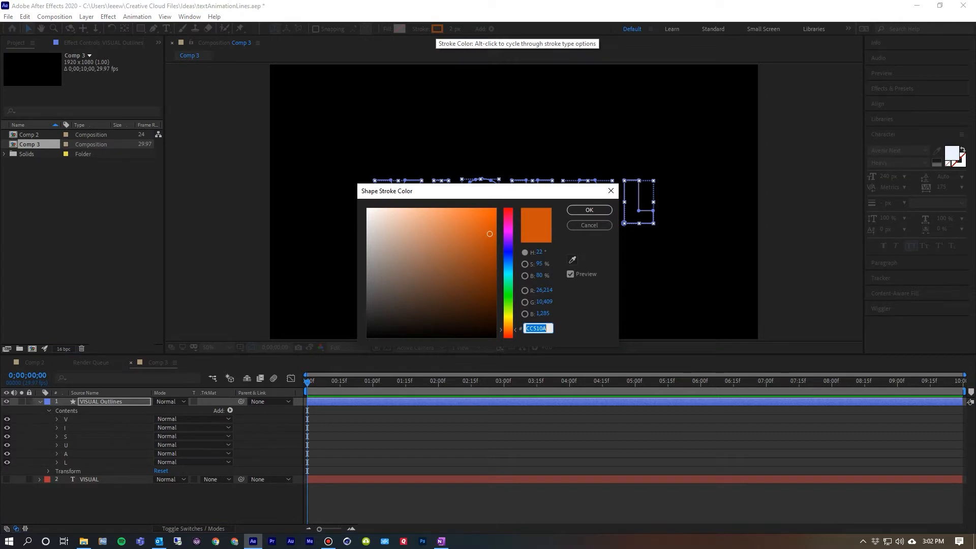
key(alt+Tab)
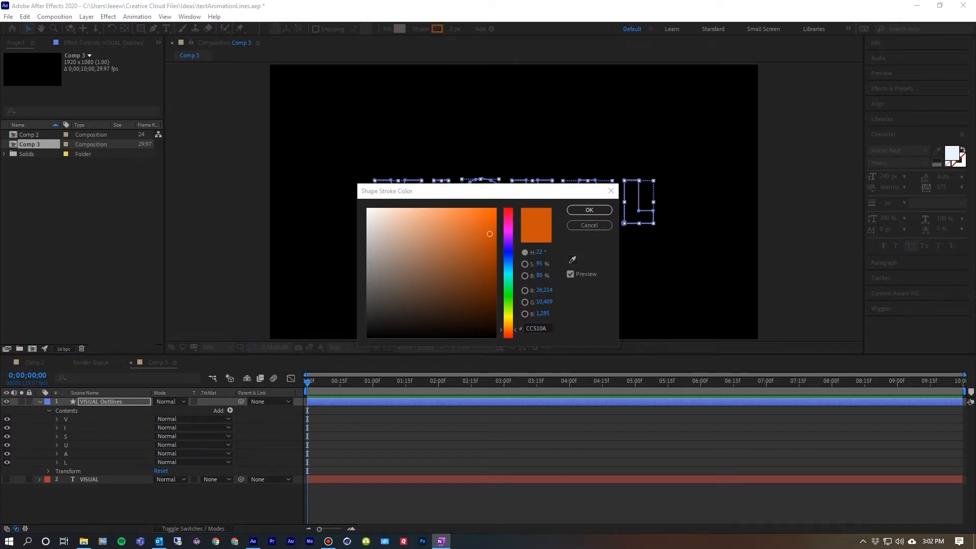
click(536, 329)
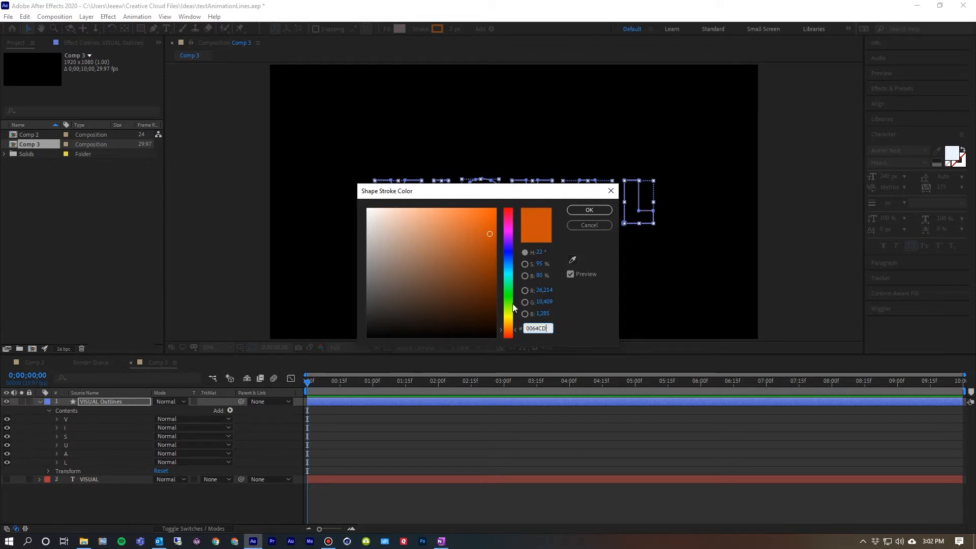
text(0064CD)
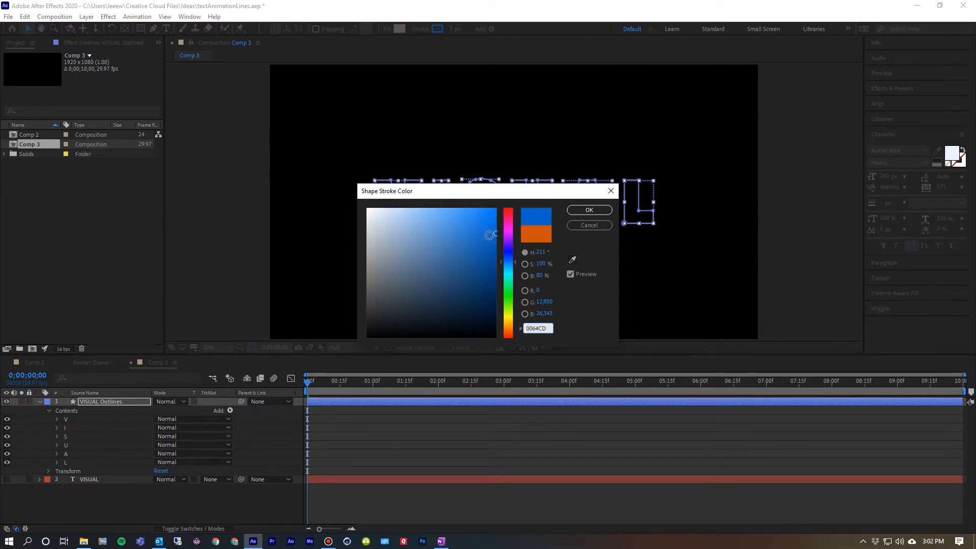
click(589, 210)
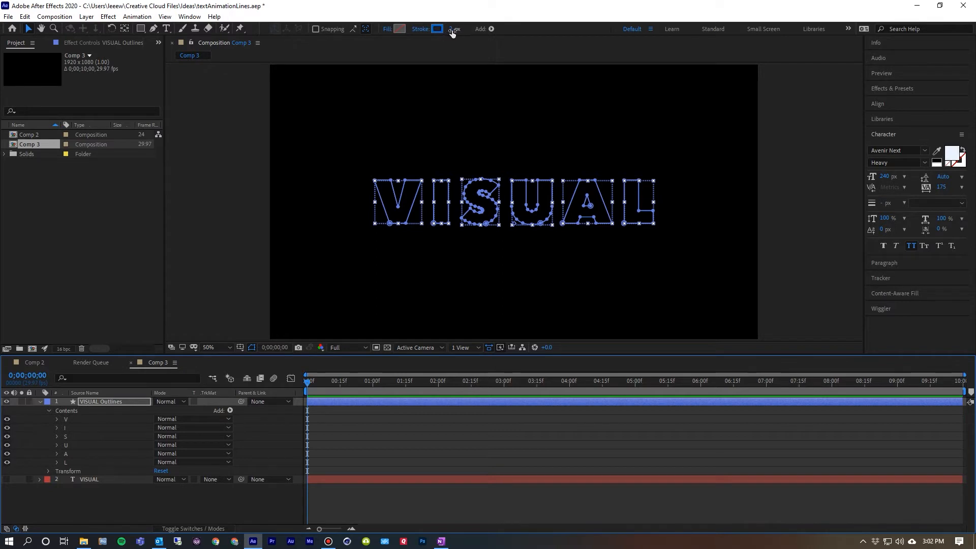
drag(452, 33, 453, 32)
click(258, 214)
Step: Add Trim Paths to the whole Contents group of the VISUAL Outlines layer
click(66, 411)
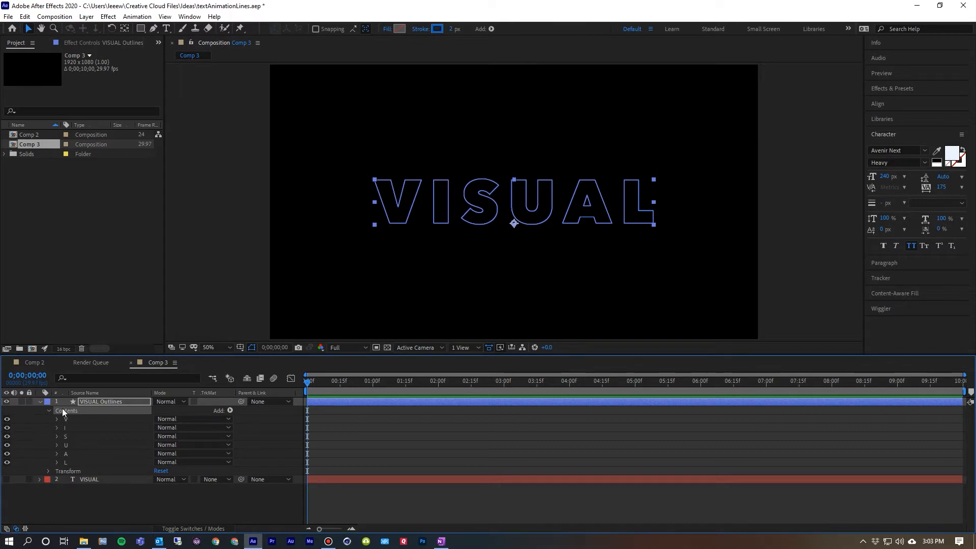
click(229, 411)
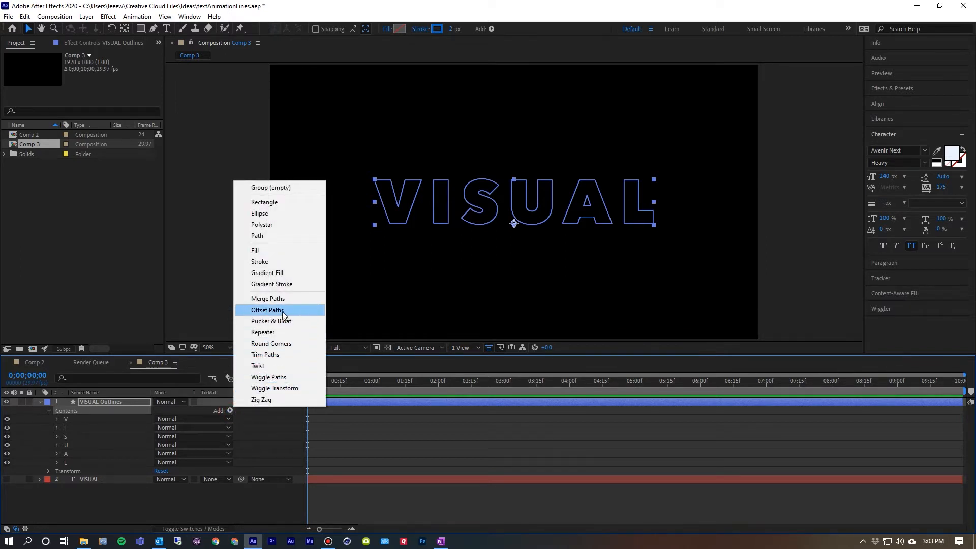
click(286, 354)
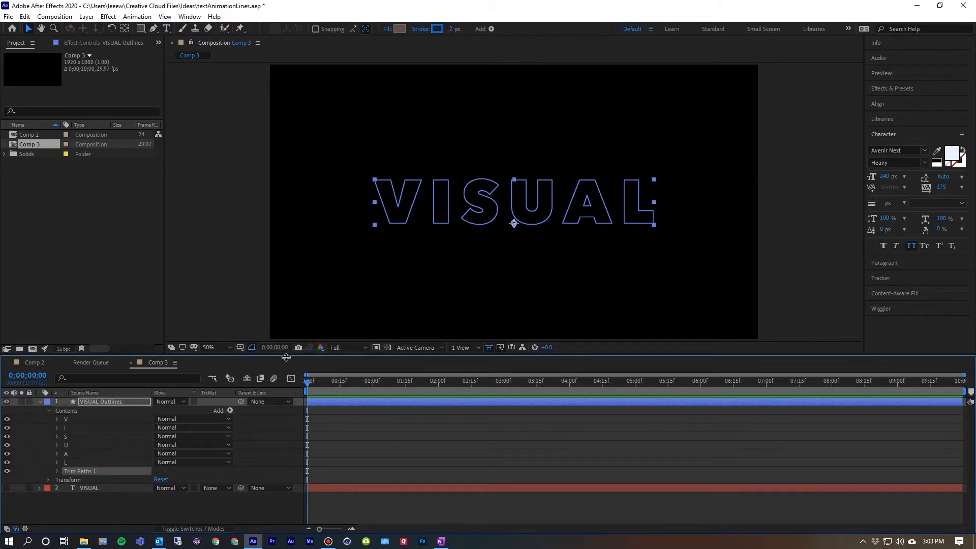
Step: Add Offset Paths to the VISUAL Outlines contents and set its line join to Round Join
click(230, 410)
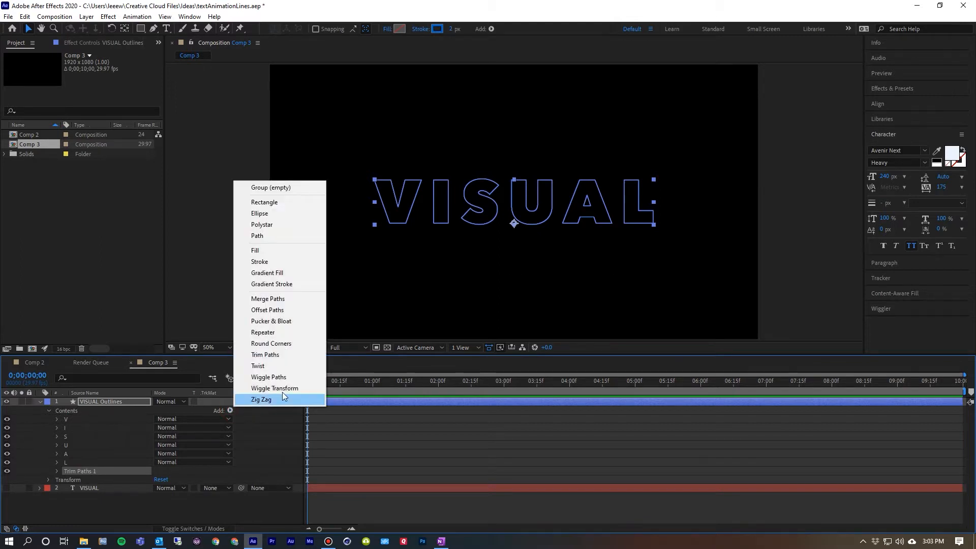
click(287, 310)
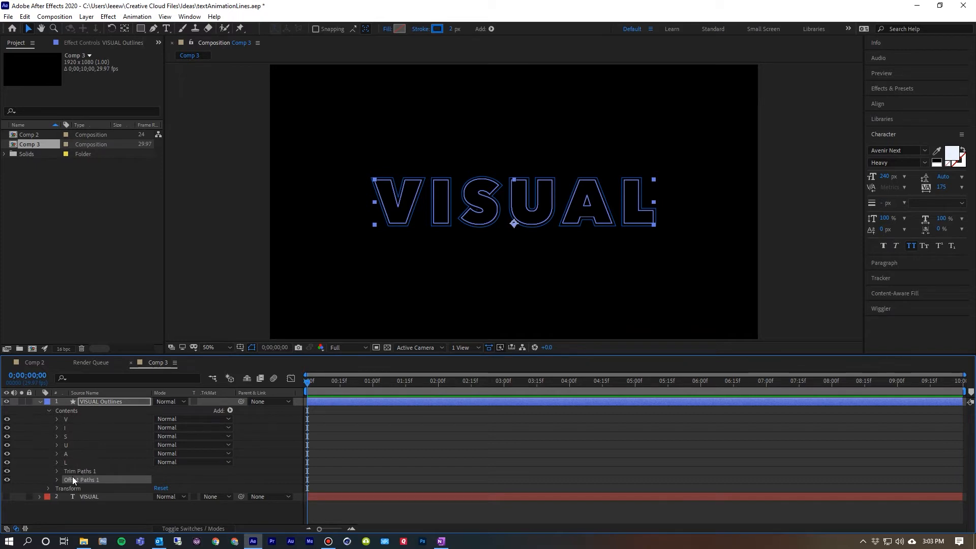
click(57, 478)
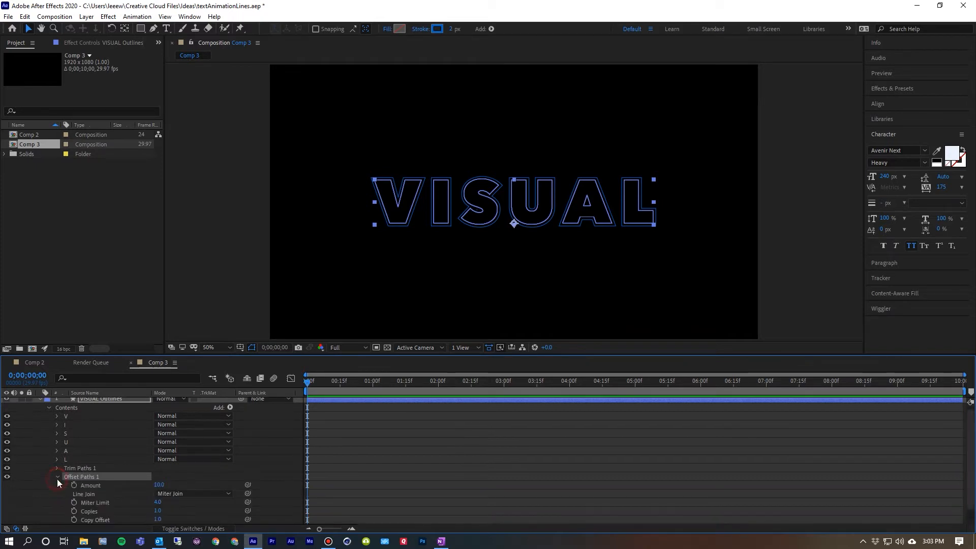
scroll(168, 461, down, 1)
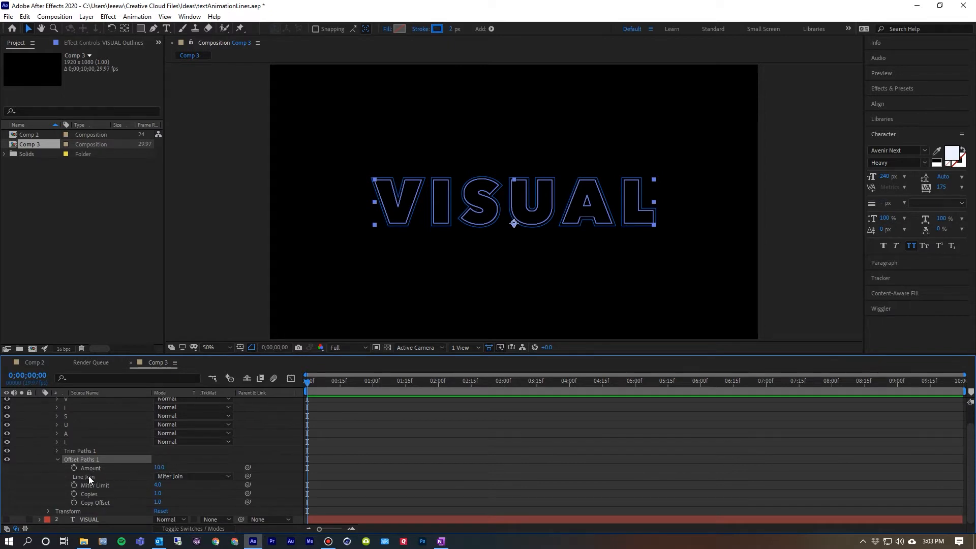
click(196, 476)
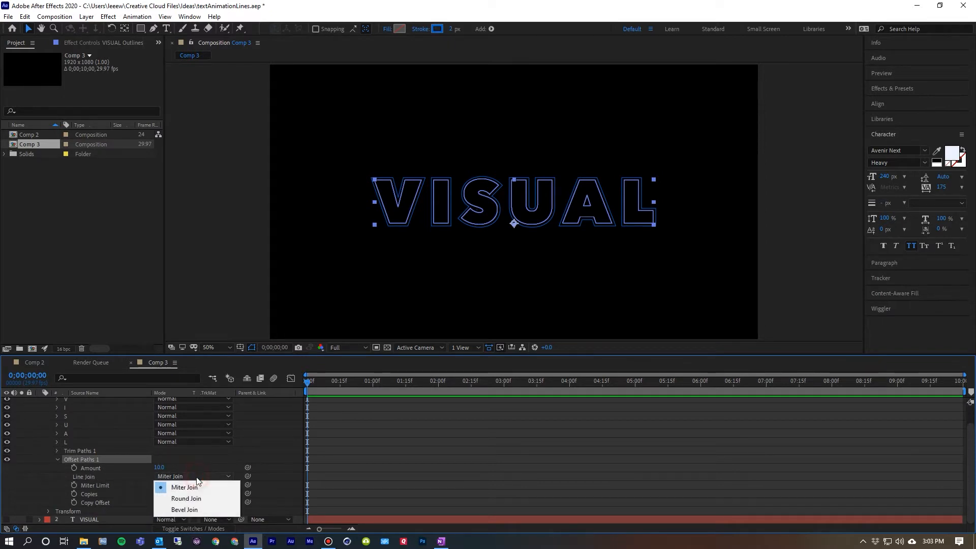
click(198, 498)
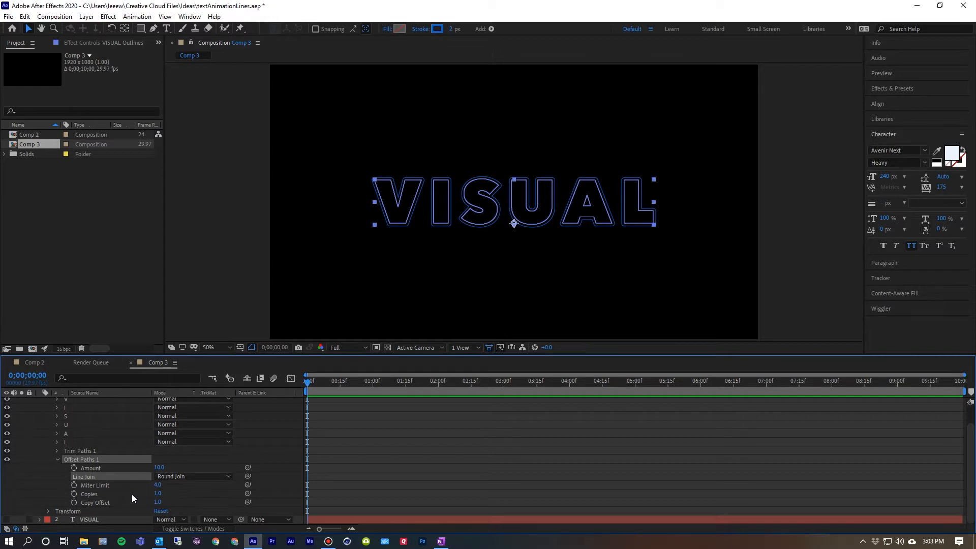
Step: Set the number of copies in Offset Paths to 2, leave the layer deselected and collapse the Offset Paths properties
click(157, 493)
text(2)
key(Return)
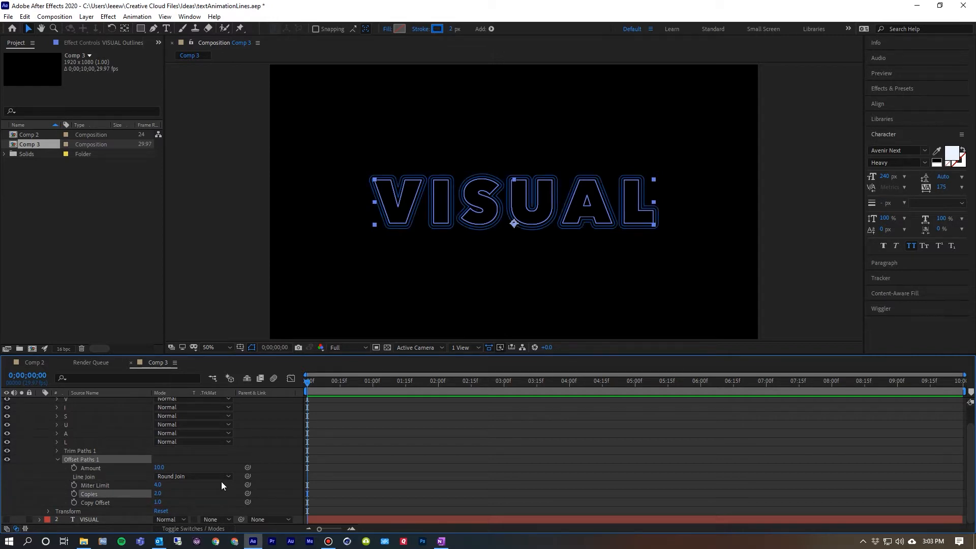
click(243, 236)
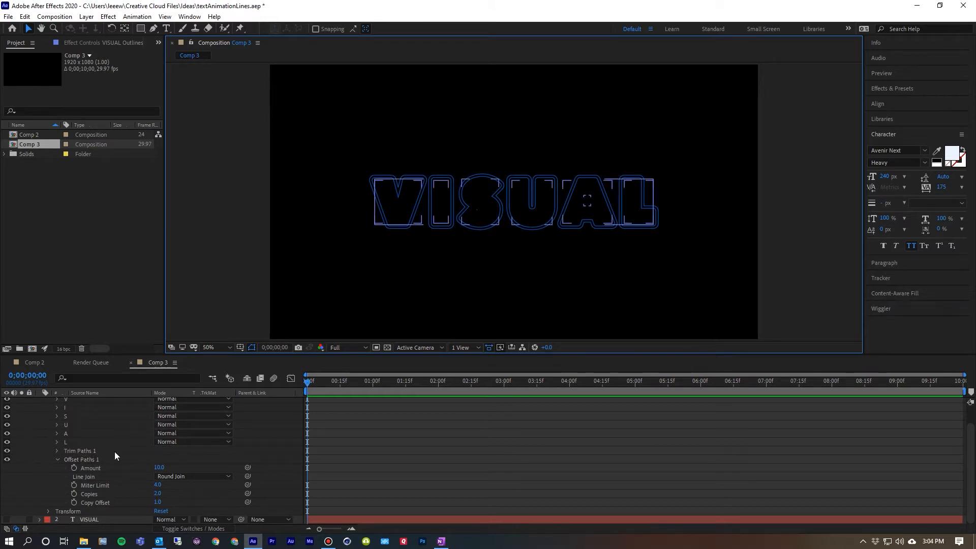
click(57, 459)
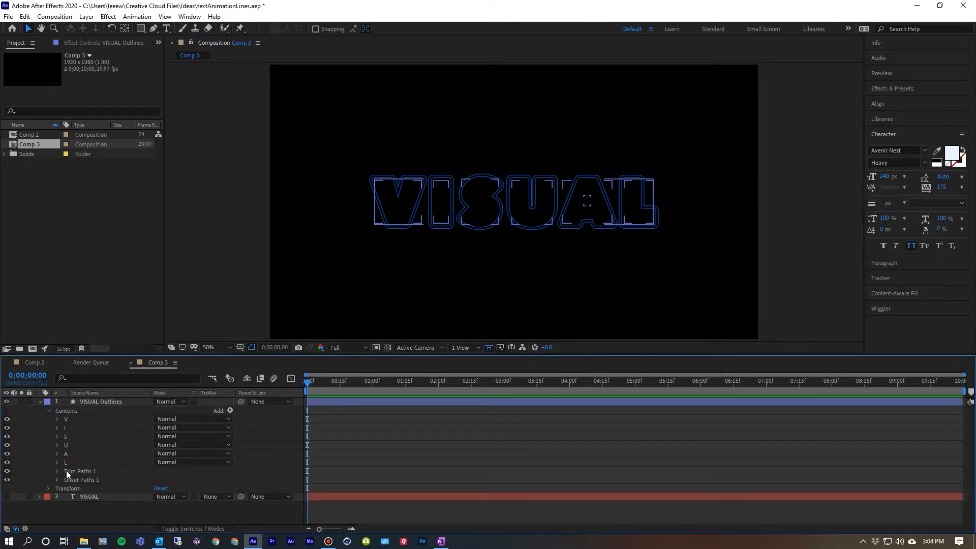
Step: Set the Start of the shared Trim Paths to 0.1% and collapse its properties
click(57, 471)
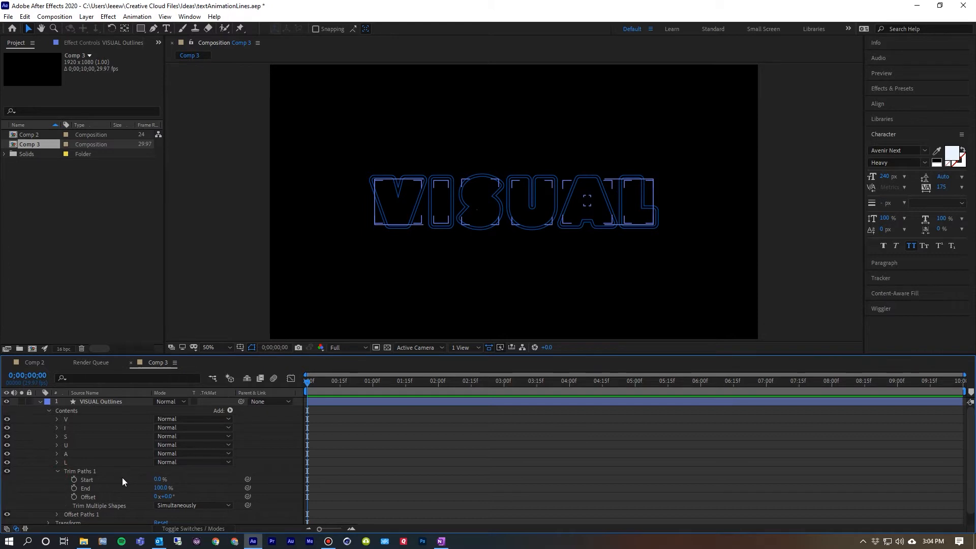
click(158, 480)
key(BackSpace)
text(.1)
key(Return)
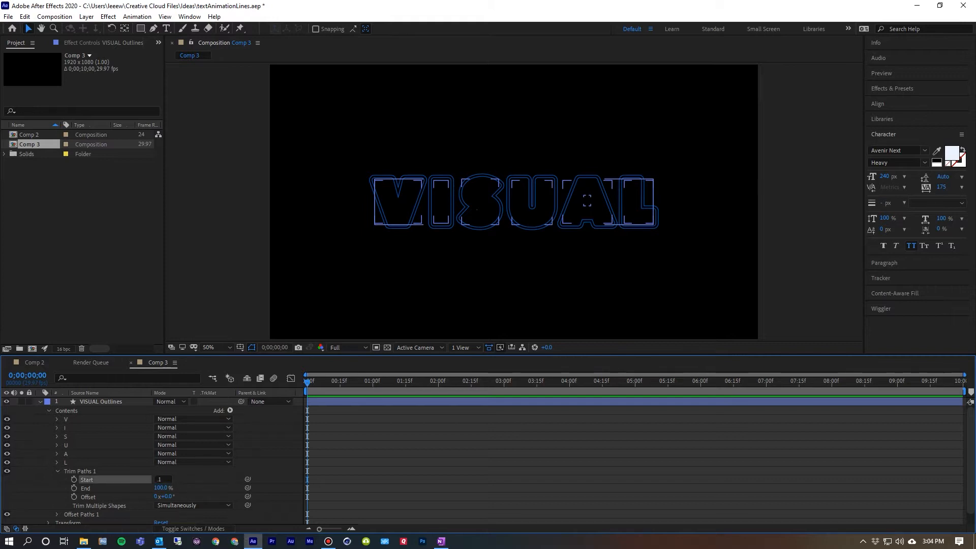
click(229, 151)
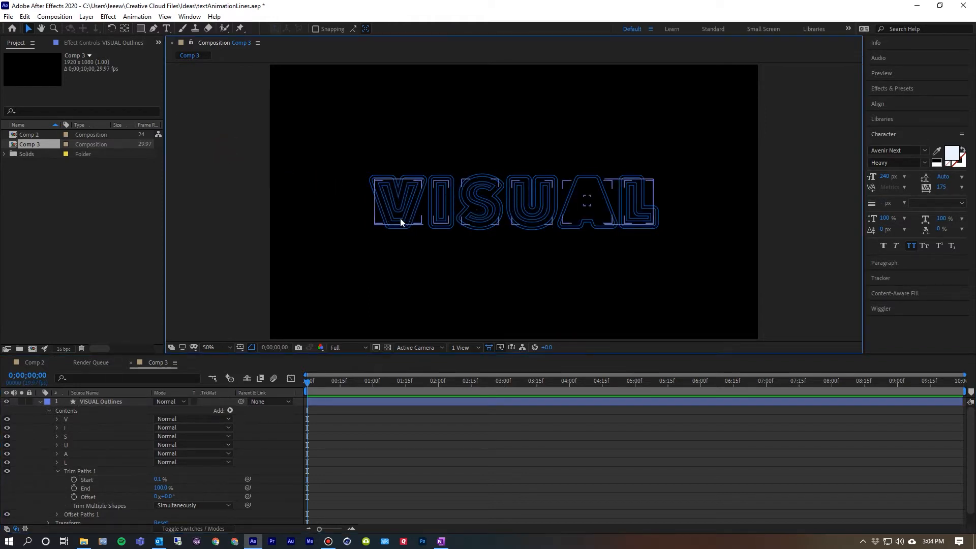
click(57, 472)
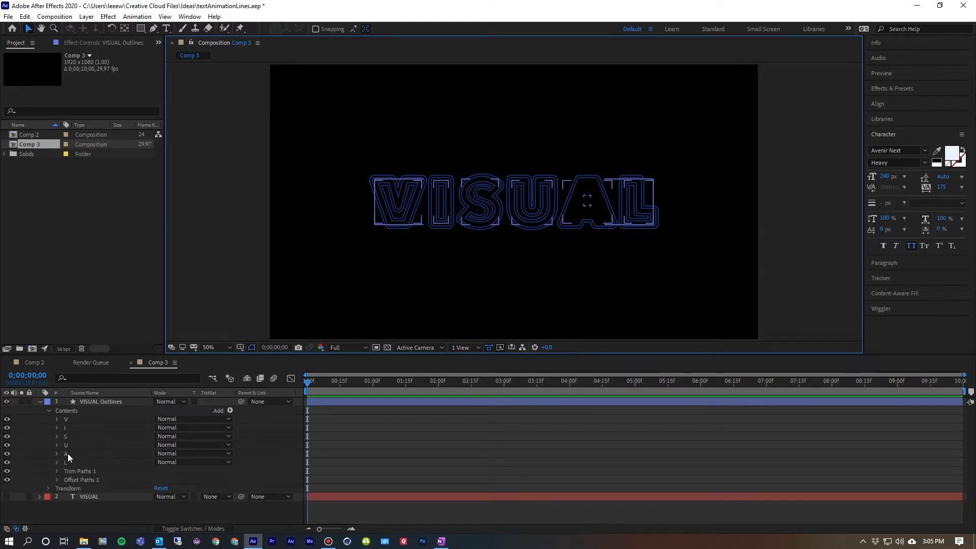
Step: Hide the second path inside the A letter group and collapse the group
click(57, 454)
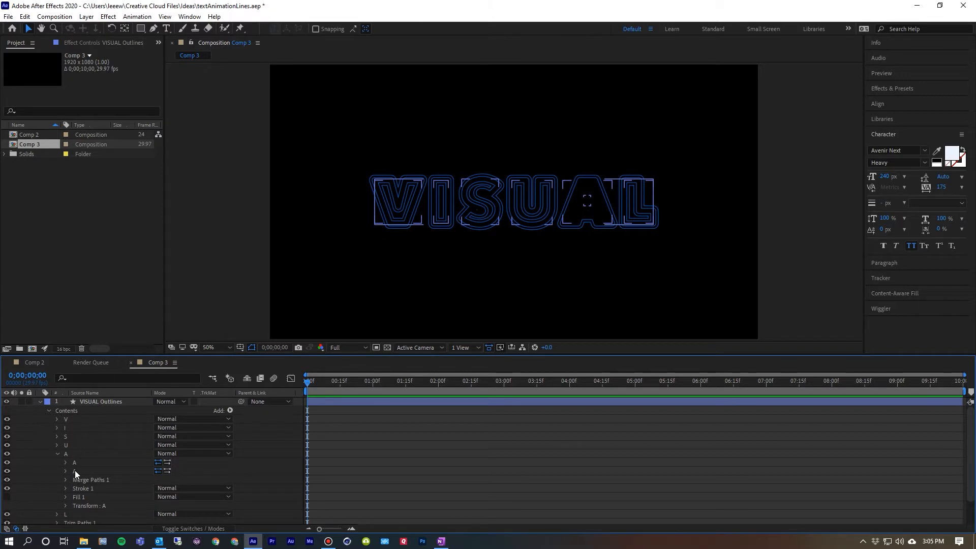
click(7, 471)
click(57, 454)
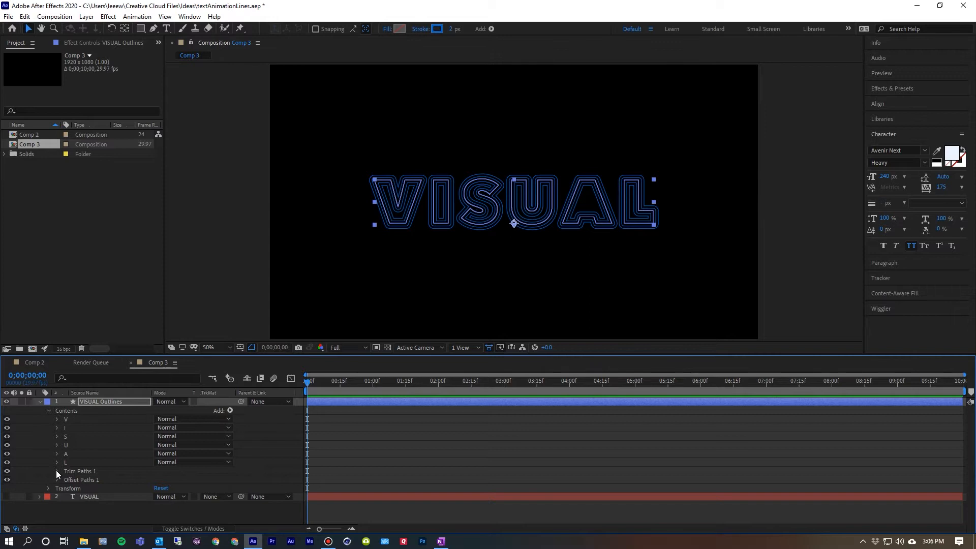
Step: Animate the Trim Paths Start from 100% at 0;00;00;00 to 0.1% at 0;00;03;00
click(57, 471)
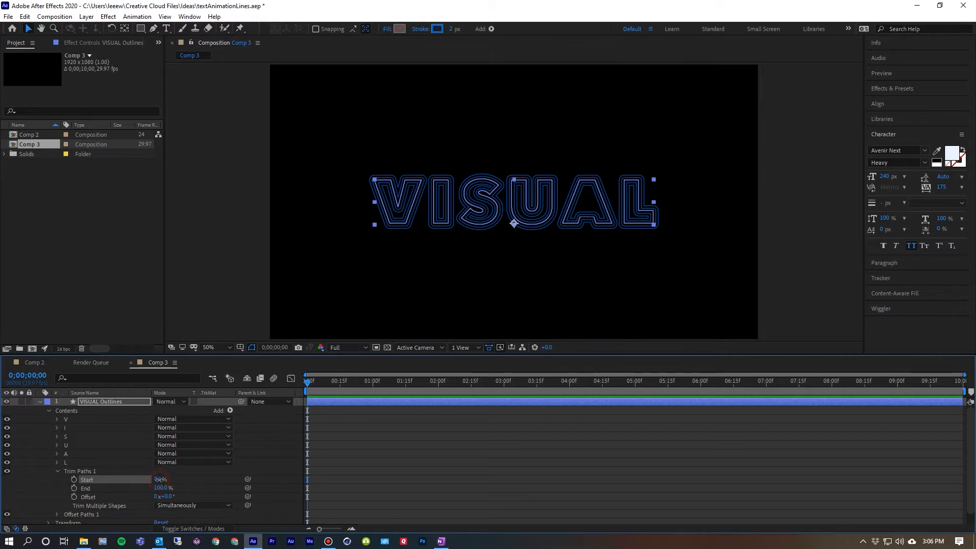
drag(160, 482, 274, 478)
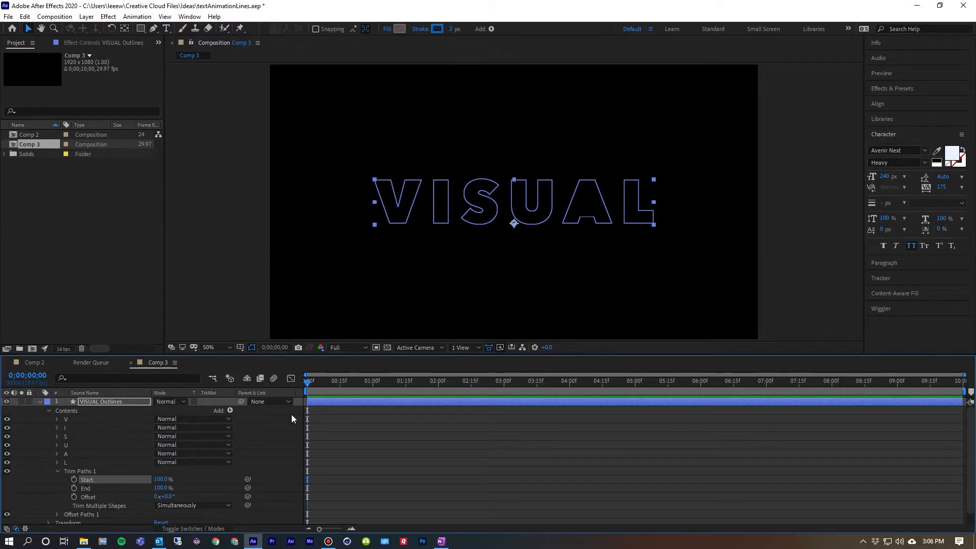
click(74, 479)
click(503, 380)
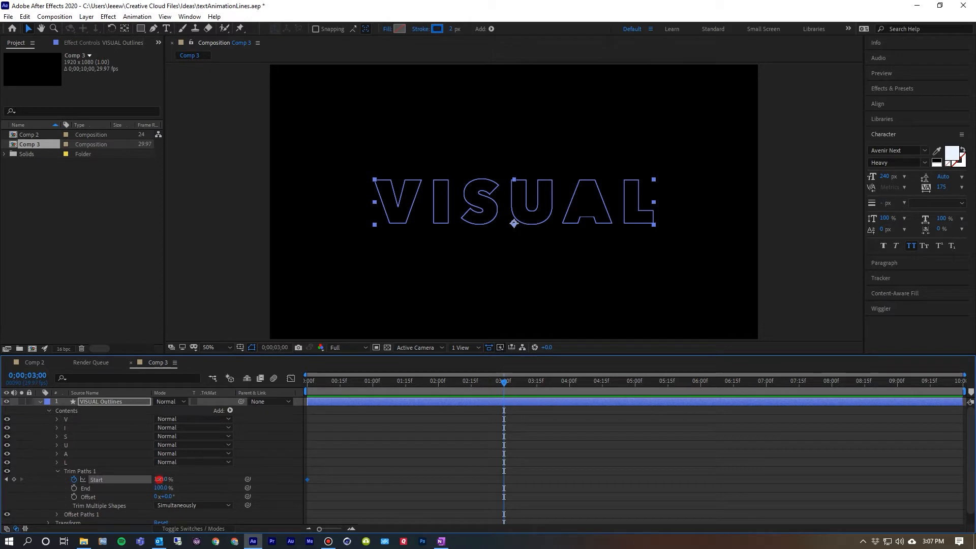
click(161, 480)
text(1)
key(Return)
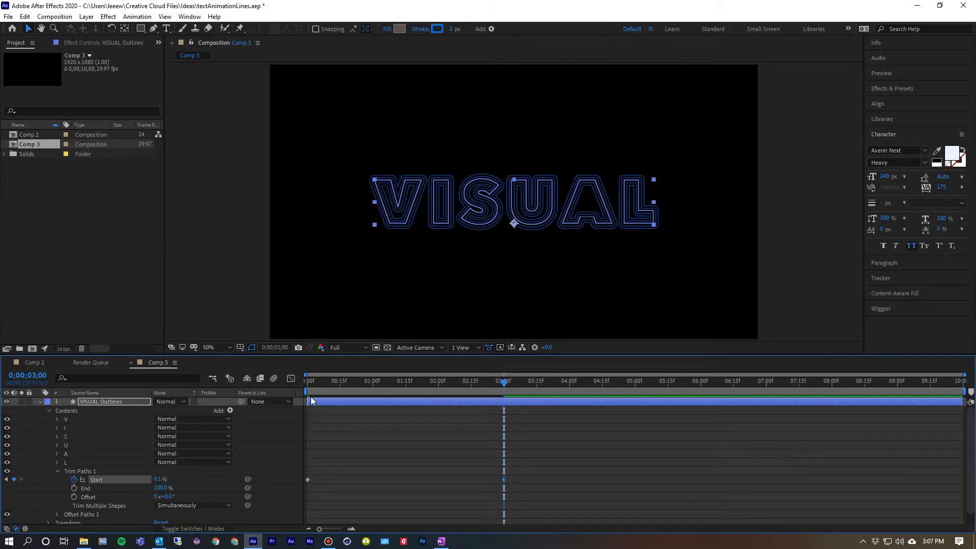
Step: Play back the line-drawing animation from the start of the composition and deselect the layer
drag(314, 385, 297, 392)
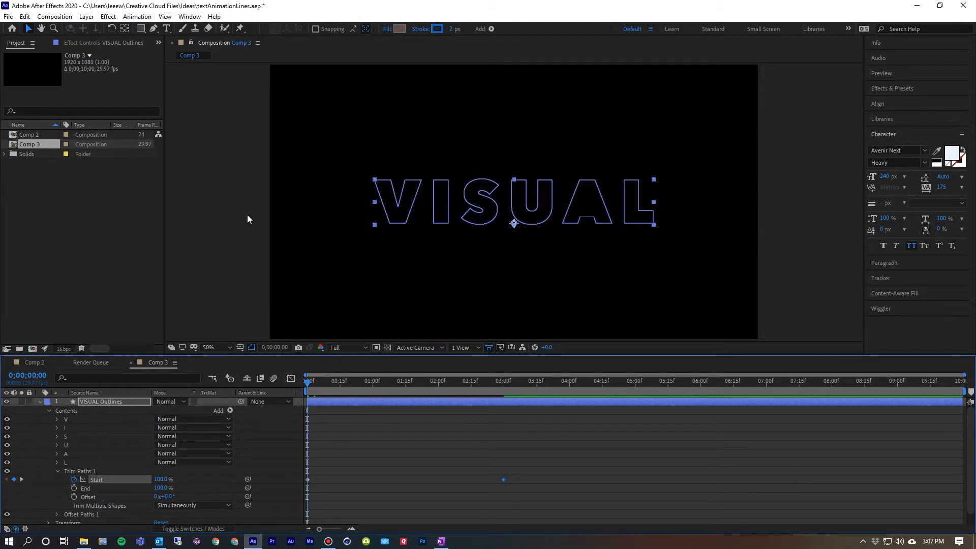
key(space)
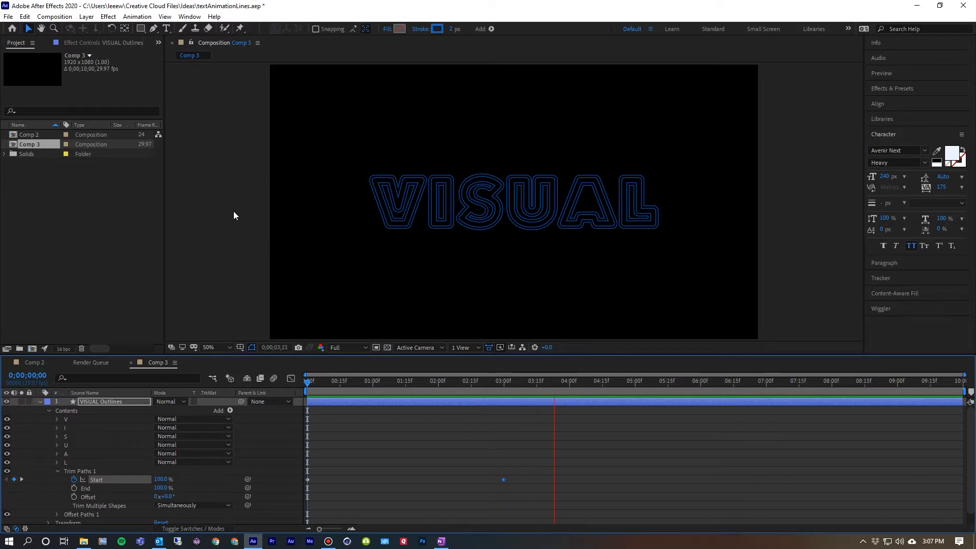
key(space)
drag(321, 382, 302, 388)
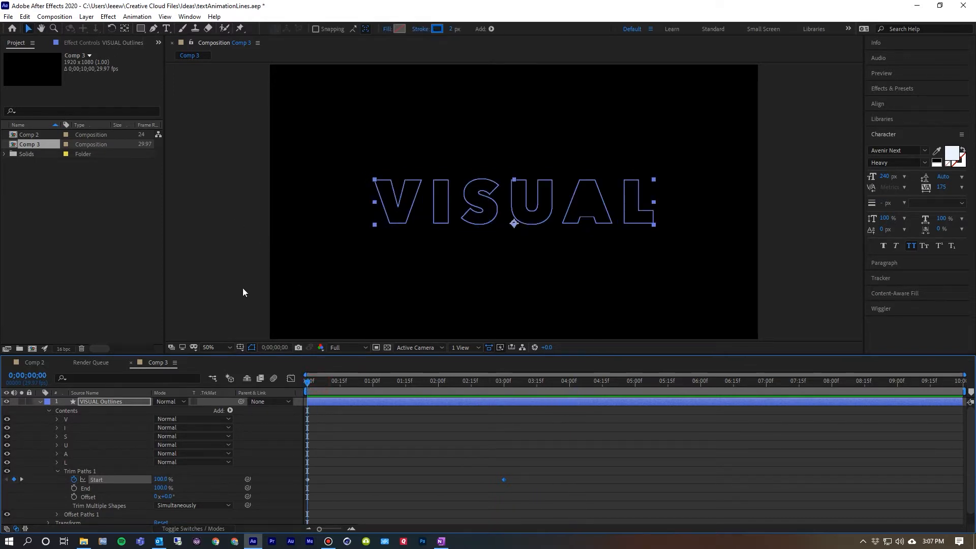
key(space)
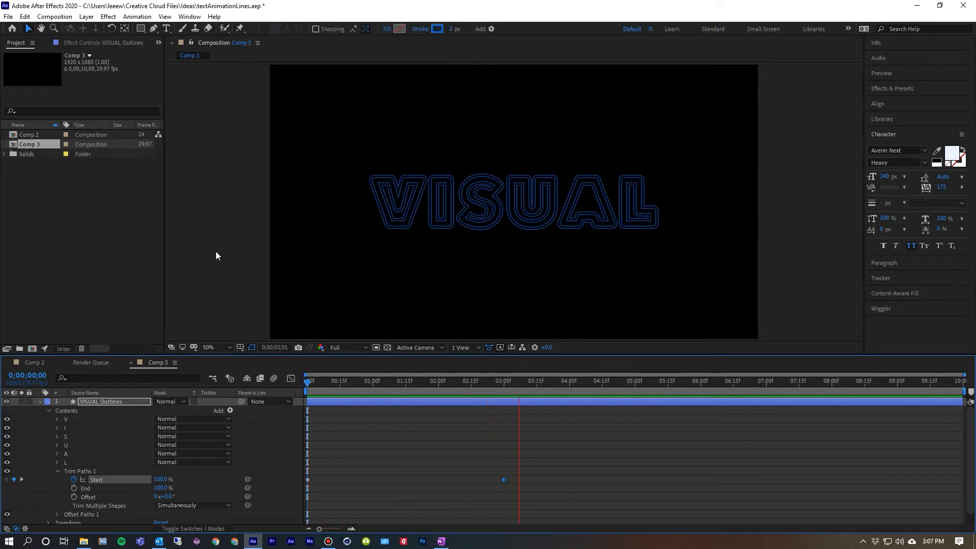
click(215, 256)
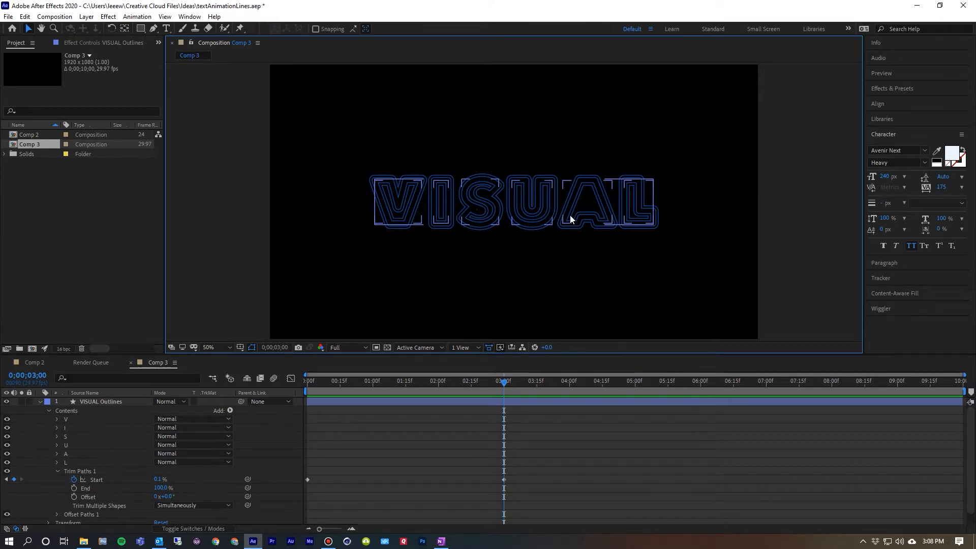
Step: Move the keyframed Trim Paths out of the shared Contents into the V letter group, starting at 0;00;00;00
click(58, 471)
click(73, 469)
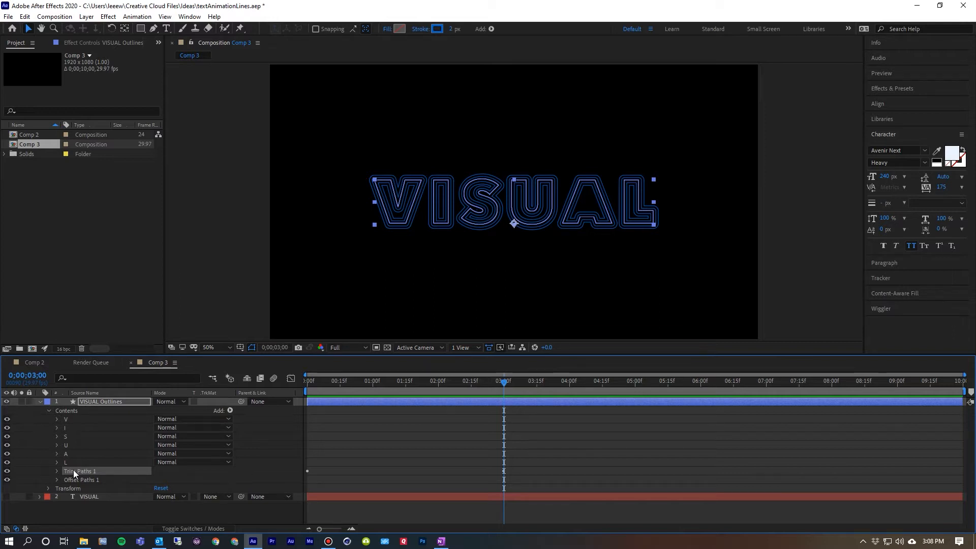
key(Delete)
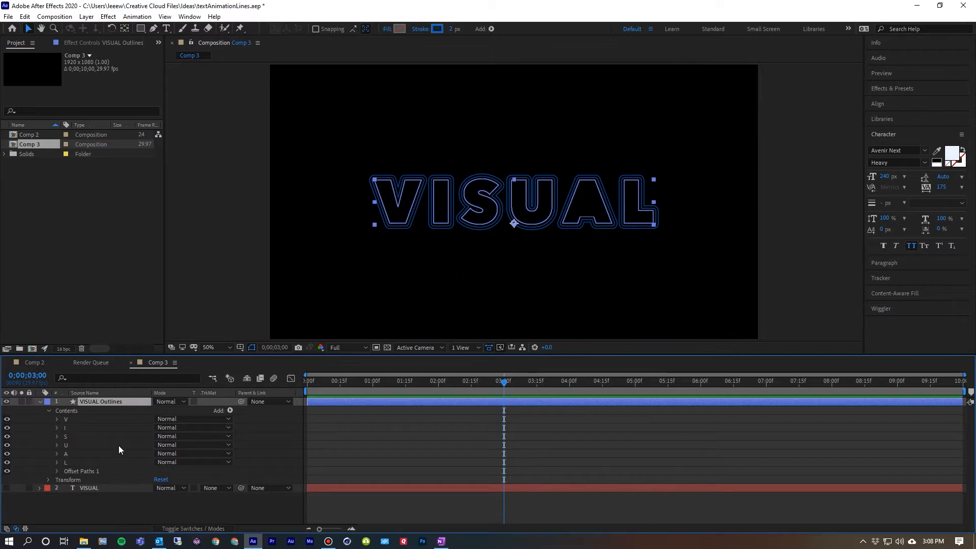
drag(336, 384, 265, 378)
click(66, 419)
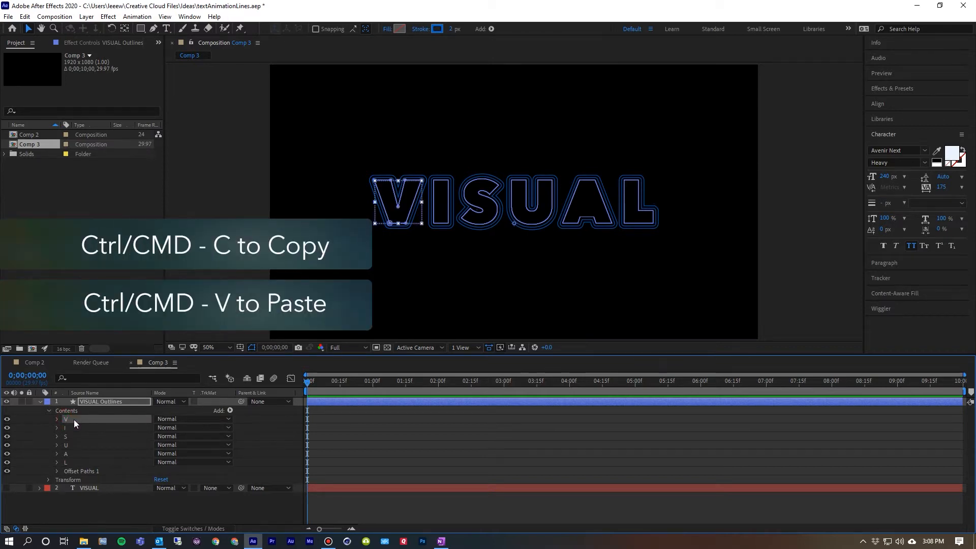
key(ctrl+v)
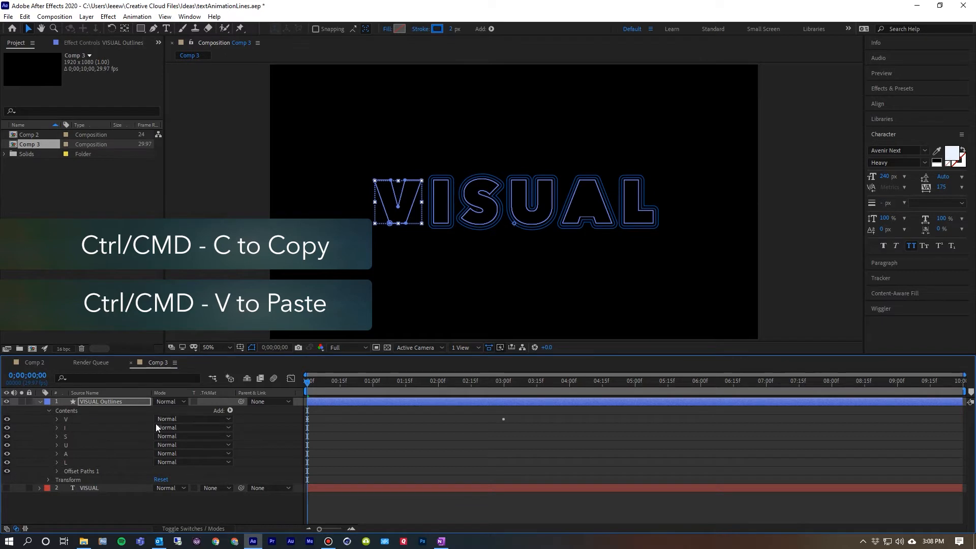
Step: Paste the keyframed Trim Paths into the I group at 0;00;00;15 and into the S group at 0;00;01;00
click(340, 381)
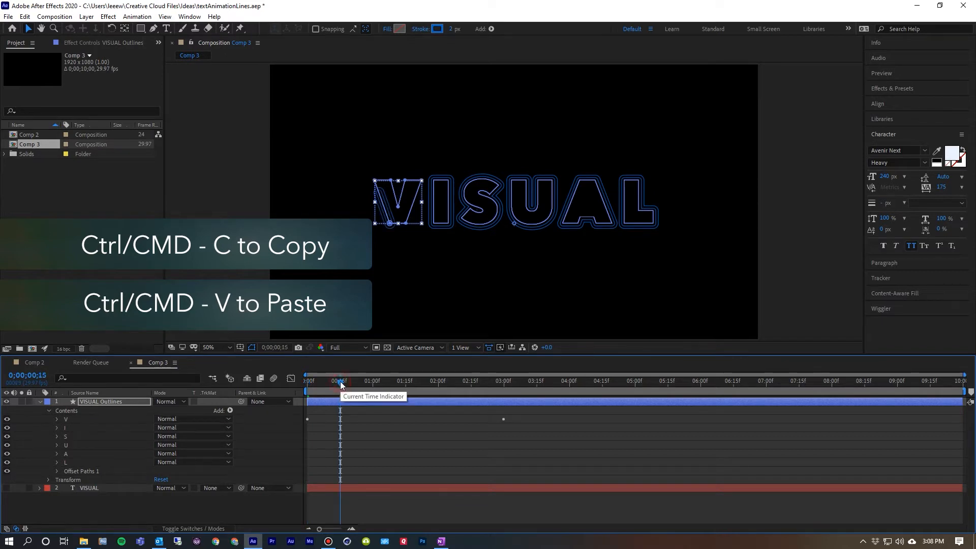
click(65, 428)
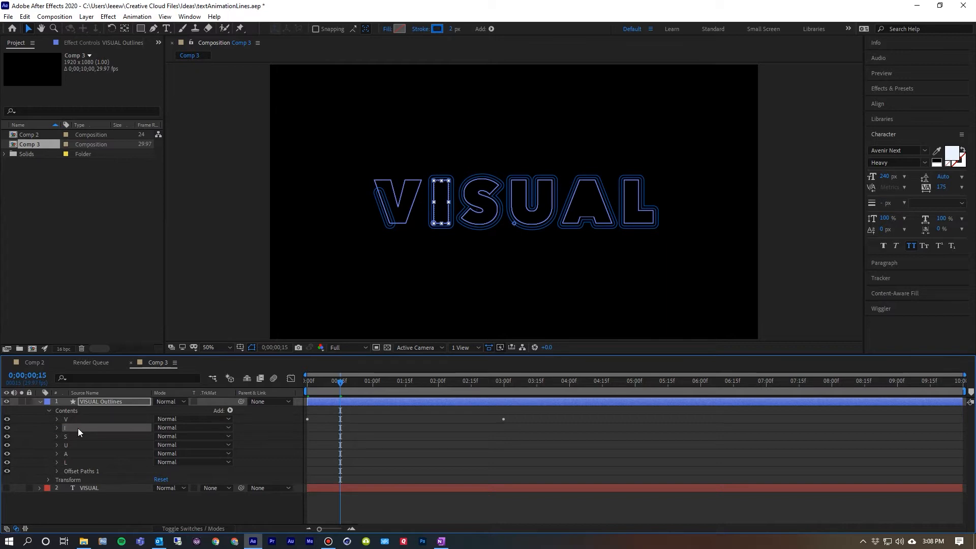
key(ctrl+v)
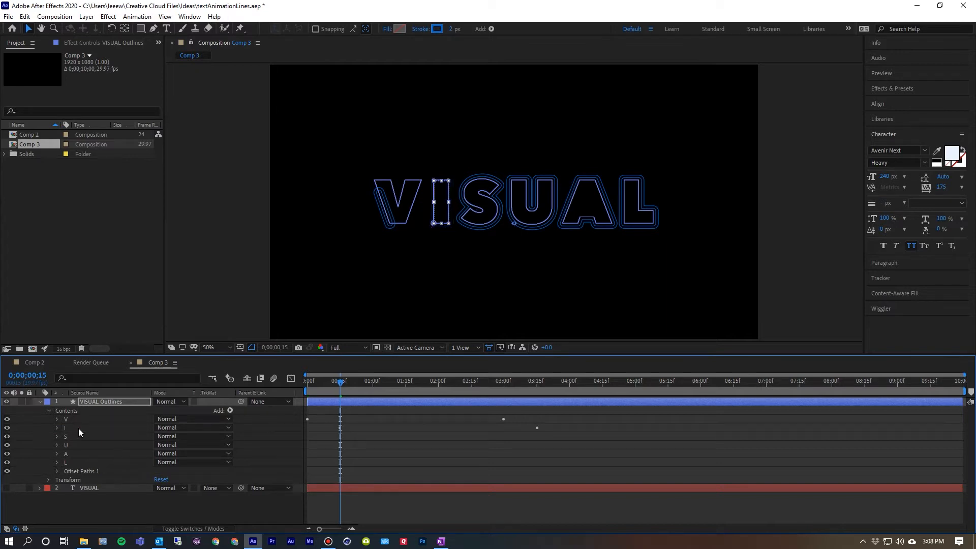
click(374, 381)
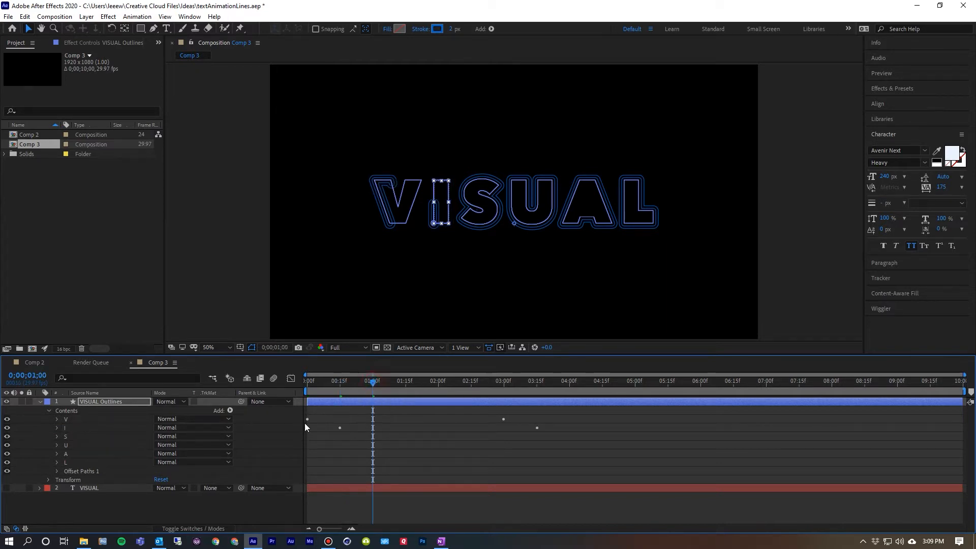
click(66, 436)
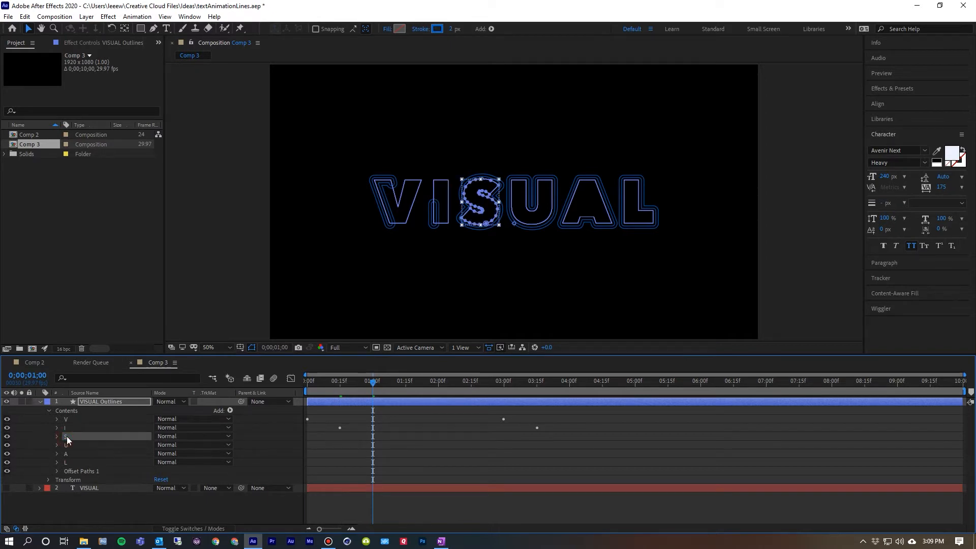
key(ctrl+v)
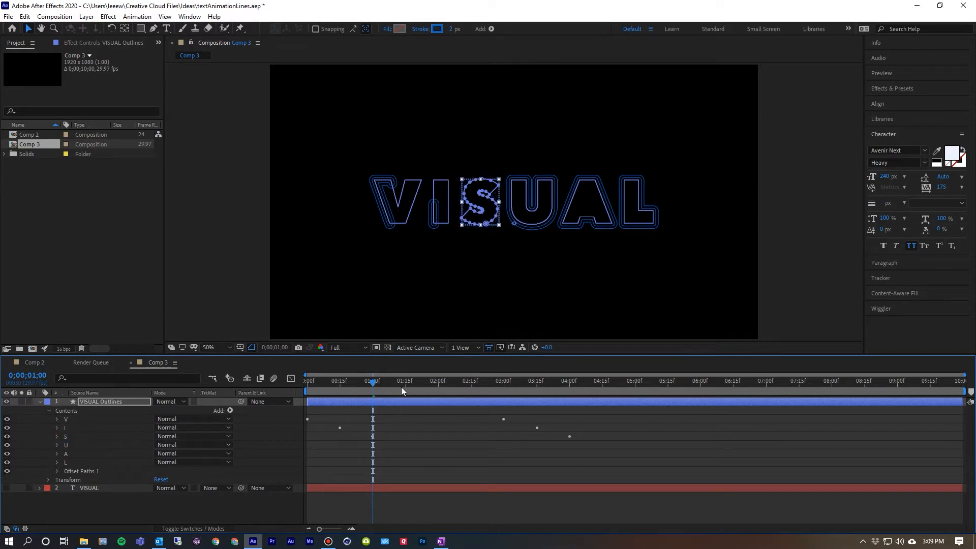
Step: Paste the keyframed Trim Paths into the U group at 0;00;01;15 and into the A group at 0;00;02;00
click(406, 382)
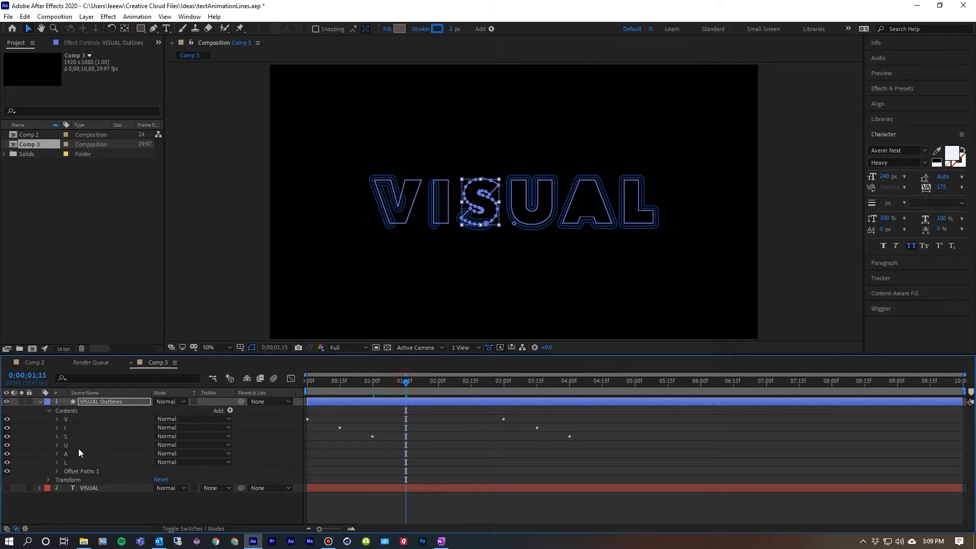
click(65, 446)
key(ctrl+v)
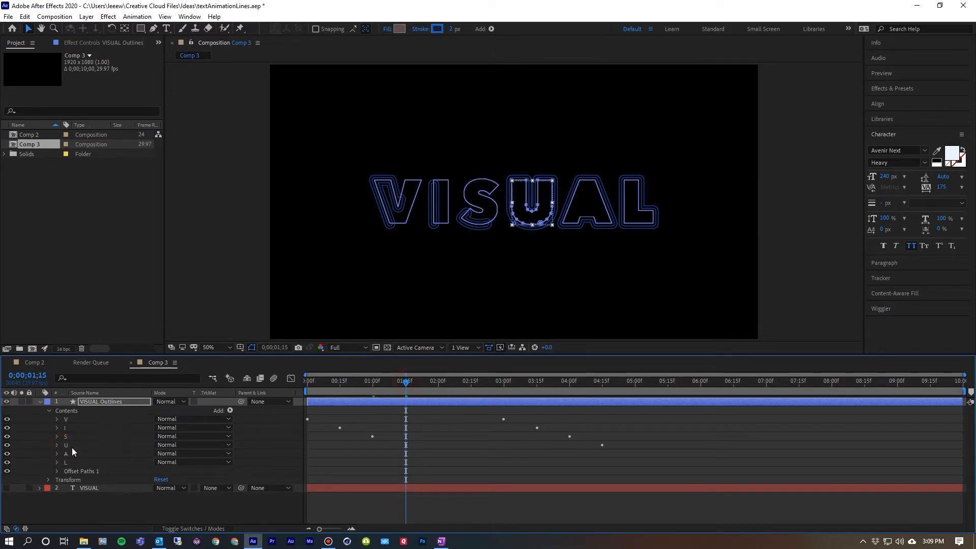
click(439, 384)
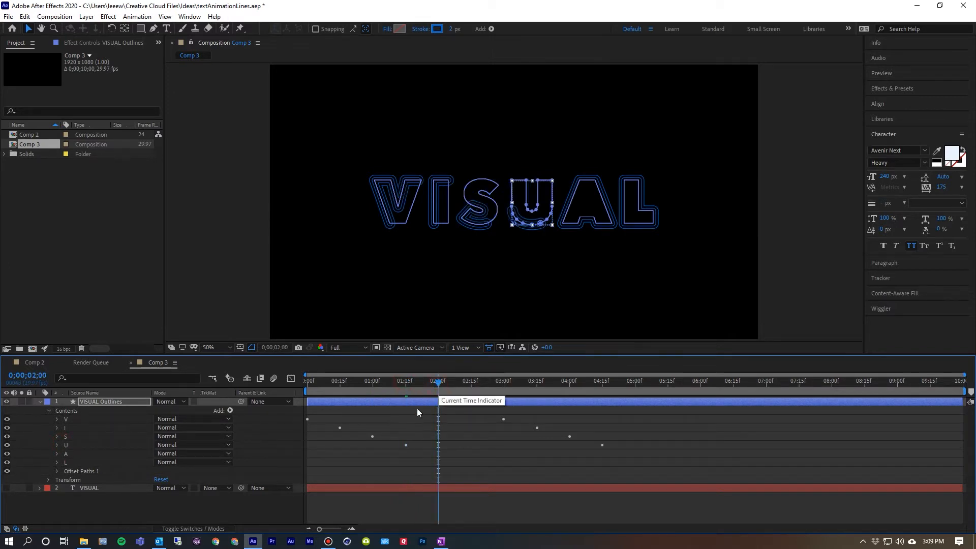
click(65, 454)
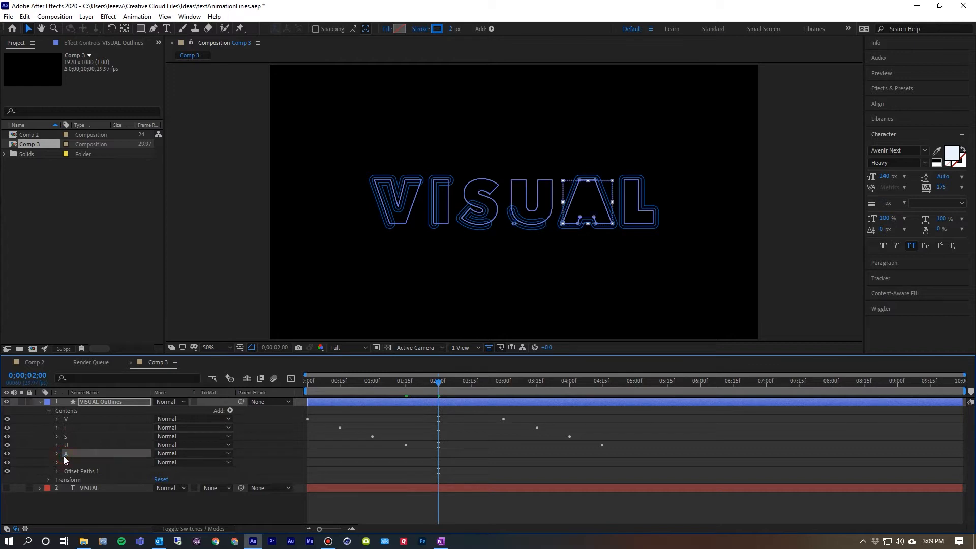
key(ctrl+v)
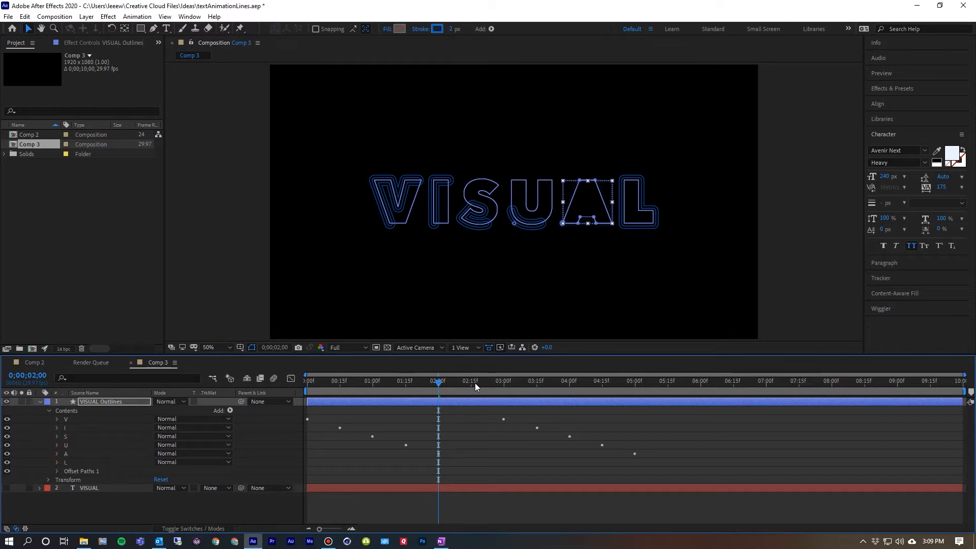
Step: Paste the keyframed Trim Paths into the L group at 0;00;02;15
click(470, 382)
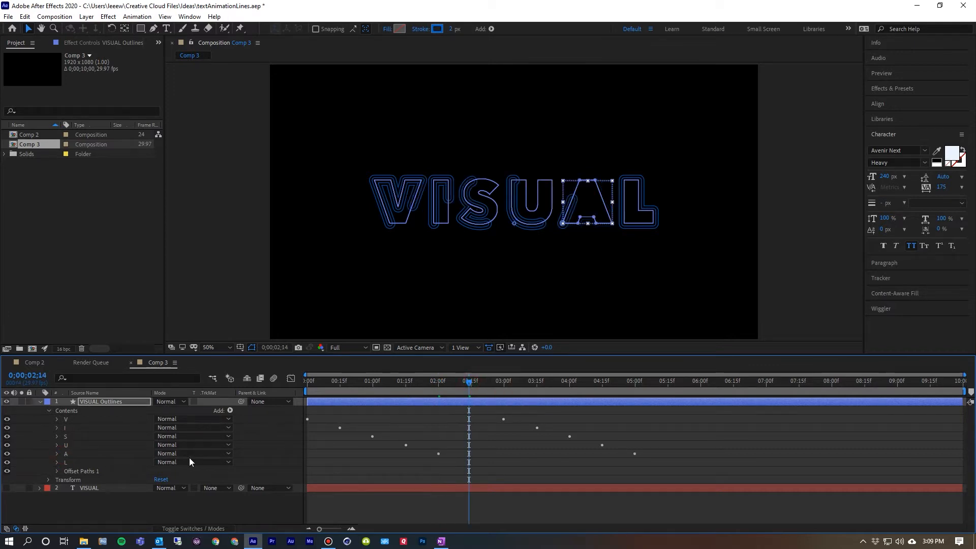
key(Page_Down)
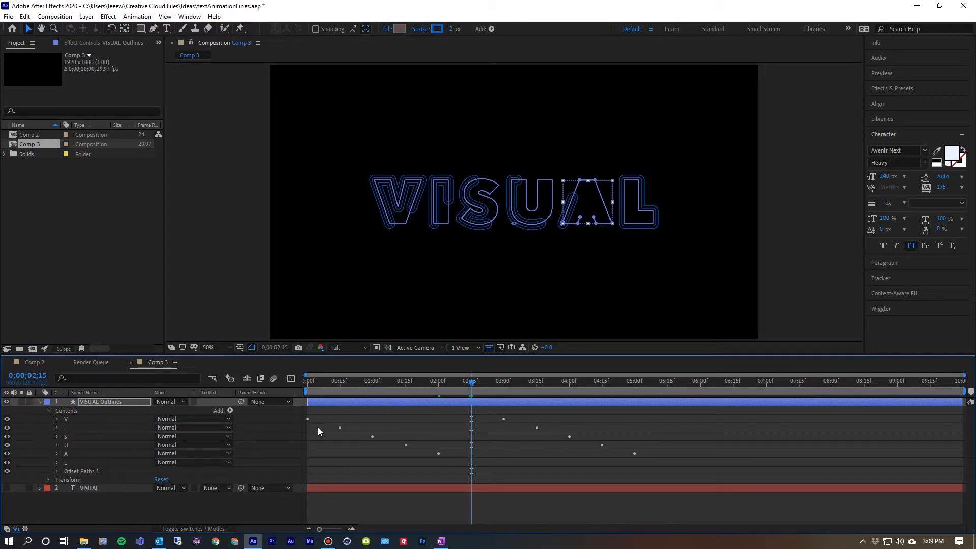
click(66, 462)
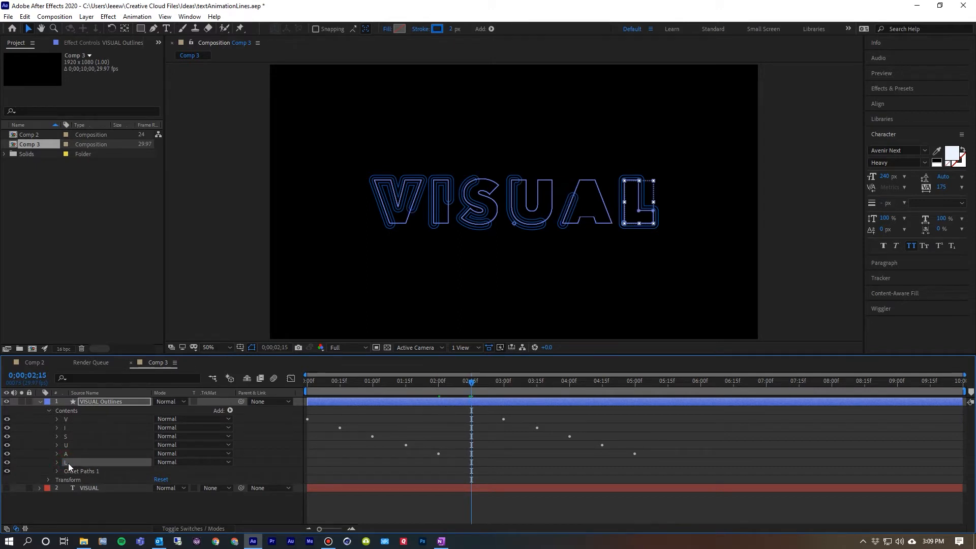
key(ctrl+v)
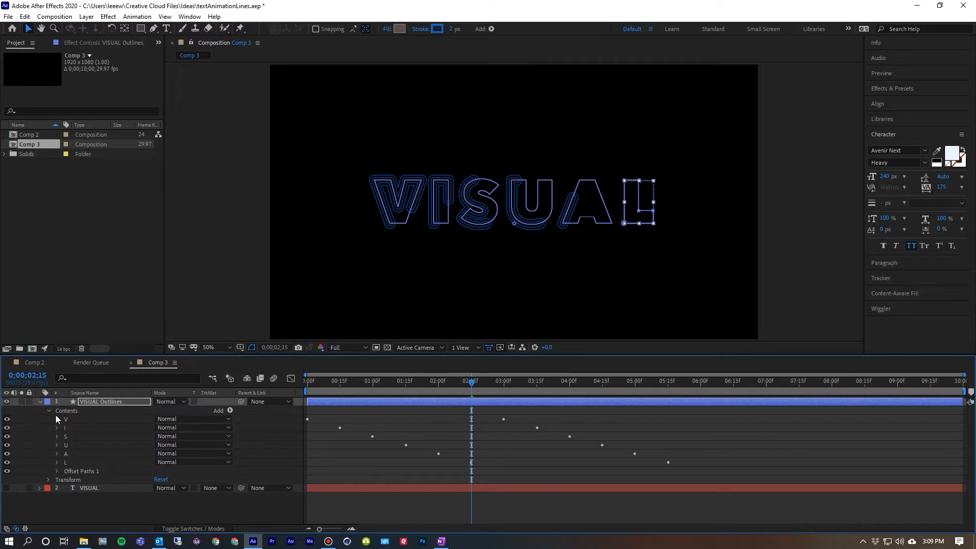
Step: Check the contents of the V group and play back the staggered letter animation from the start of the composition
click(56, 419)
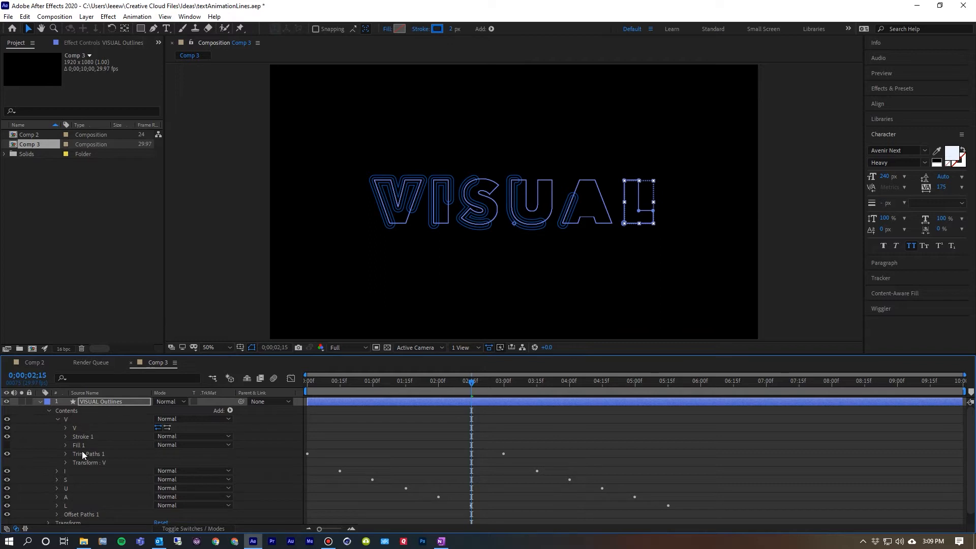
click(57, 419)
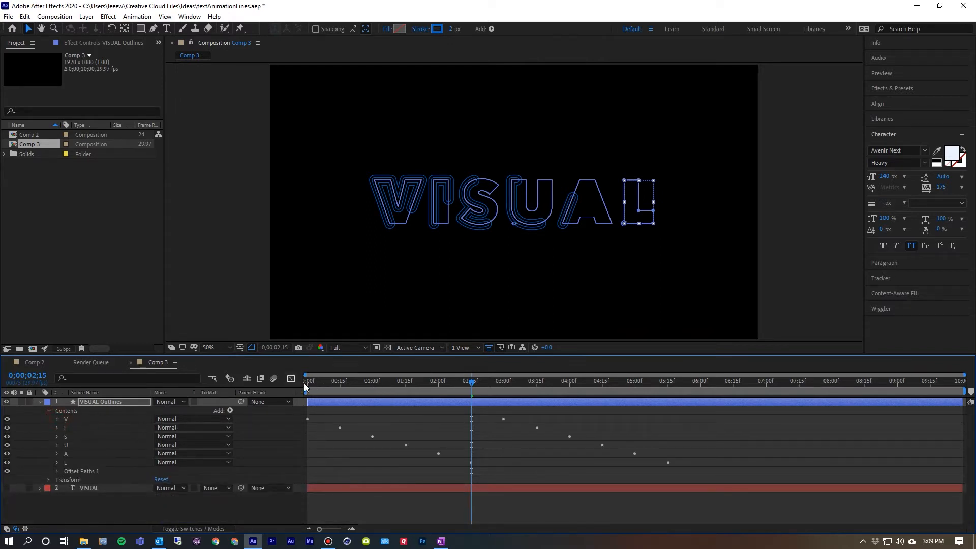
drag(313, 383, 301, 384)
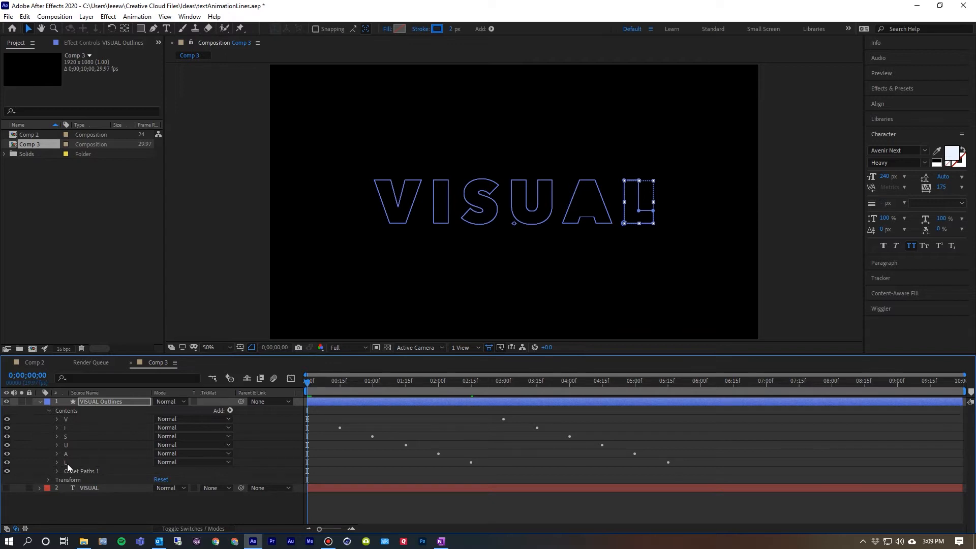
key(space)
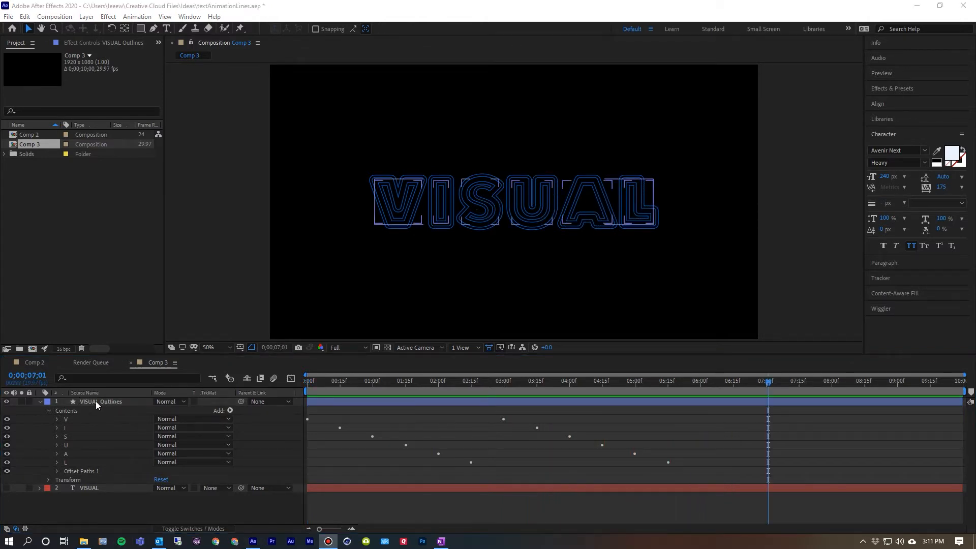
Step: Collapse the VISUAL Outlines layer and add a new text layer reading VARMINTS beneath the outlined word
click(96, 401)
click(40, 402)
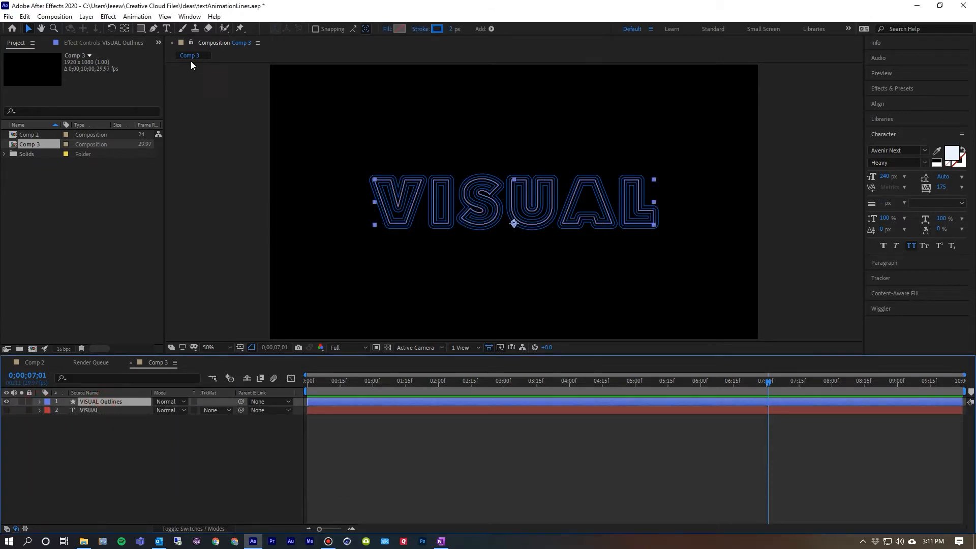
click(166, 28)
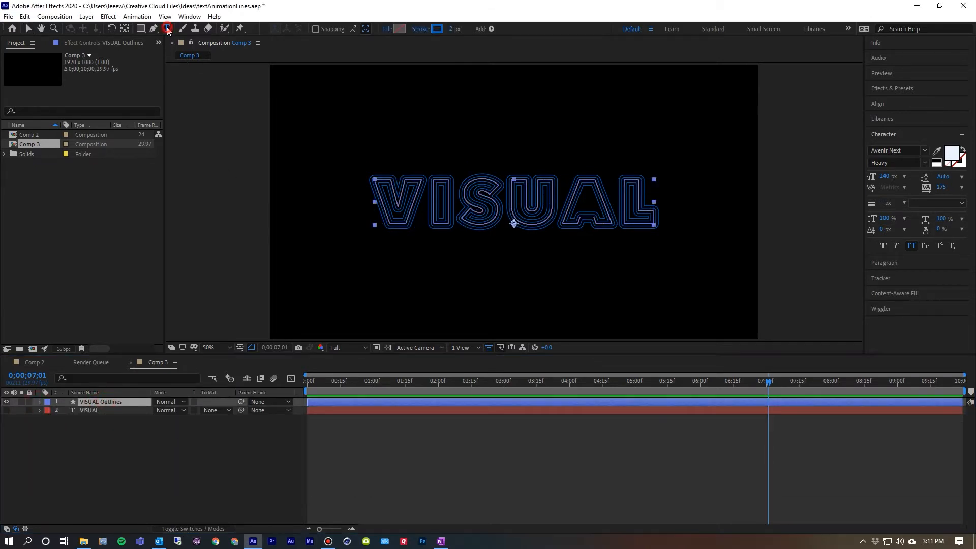
click(394, 288)
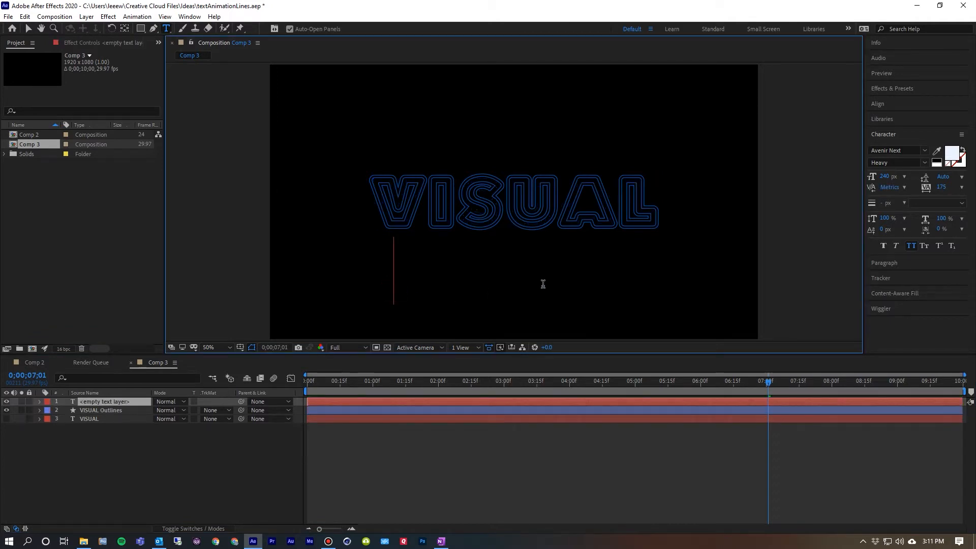
text(VARMI)
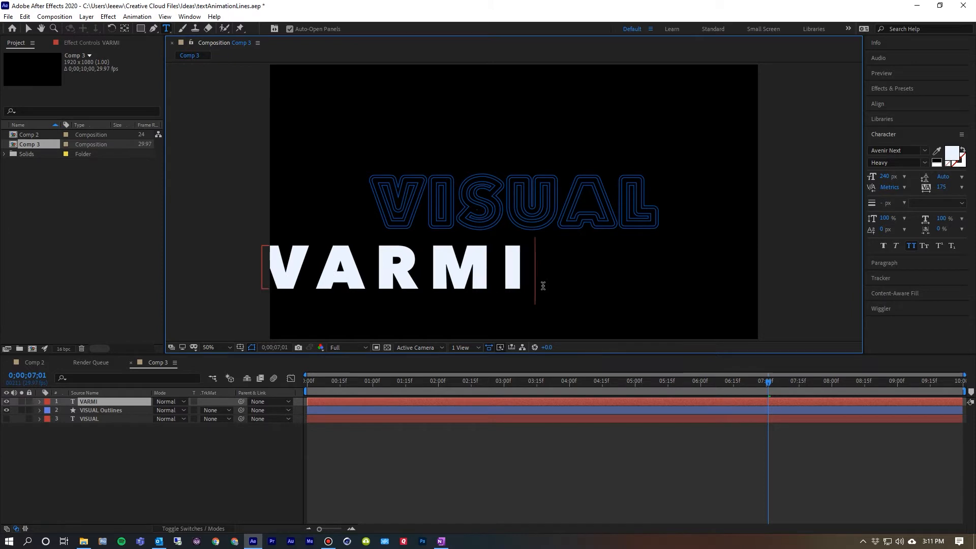
key(BackSpace)
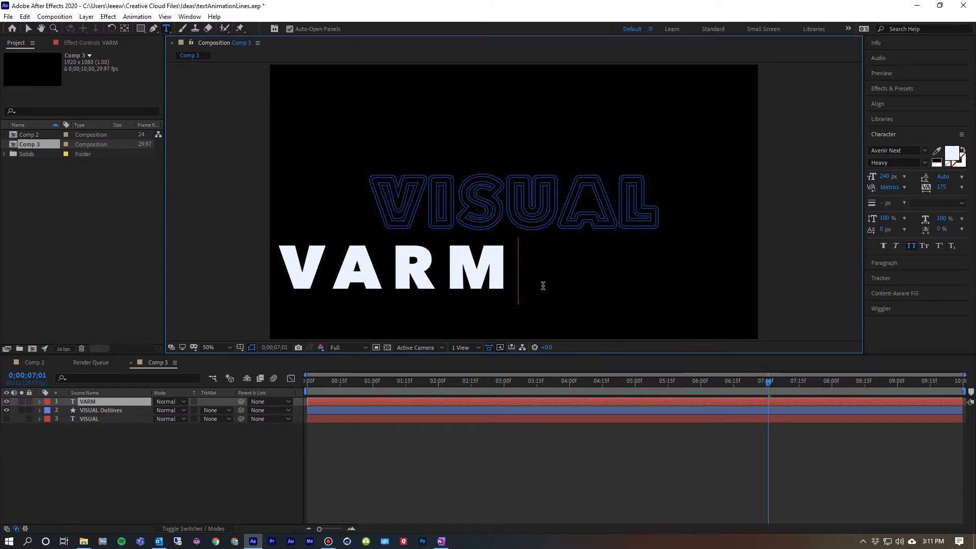
text(INTS)
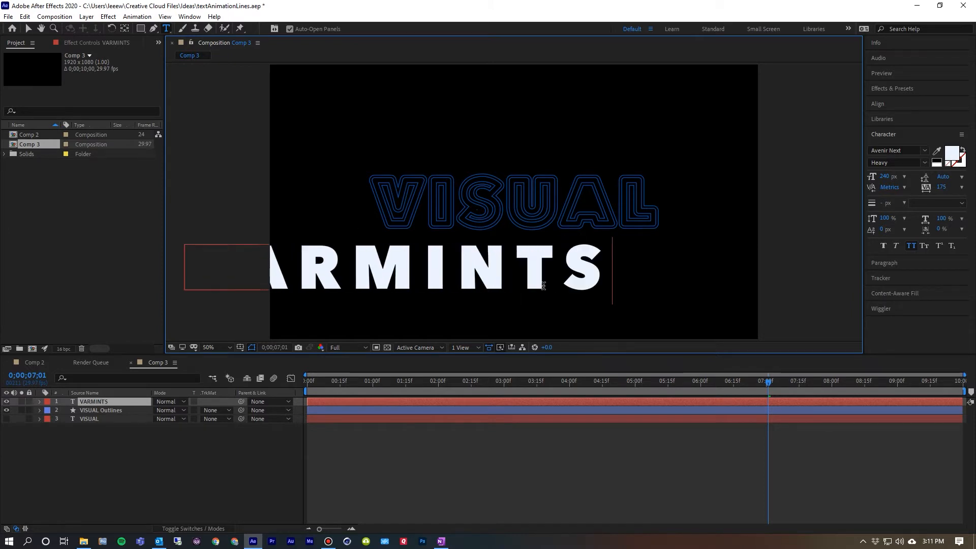
key(Escape)
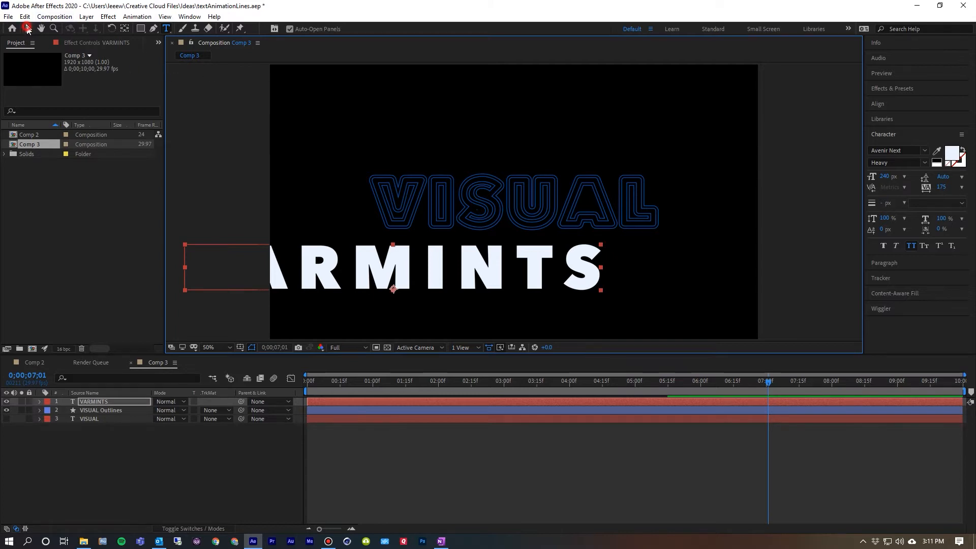
Step: Center the VARMINTS text horizontally and vertically in the composition
click(28, 29)
click(889, 103)
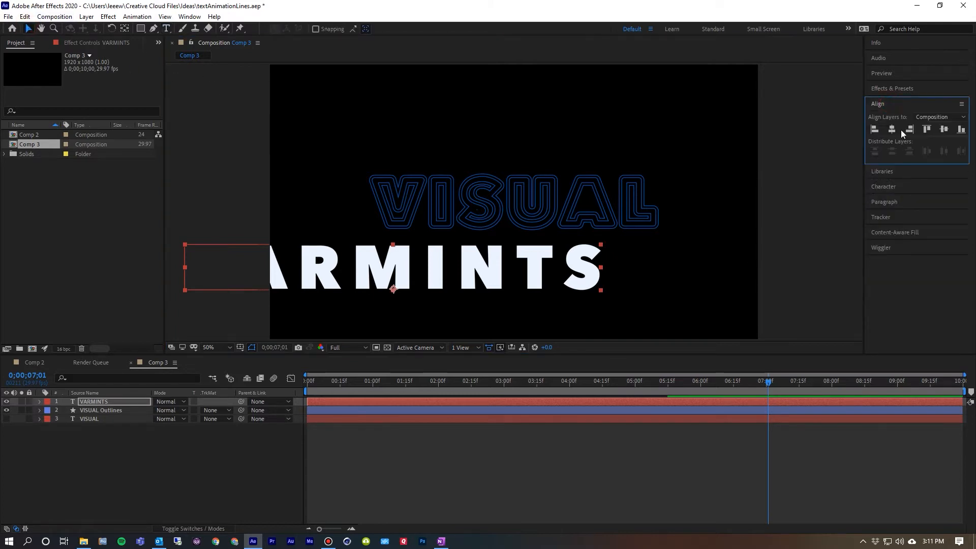
click(892, 129)
click(944, 129)
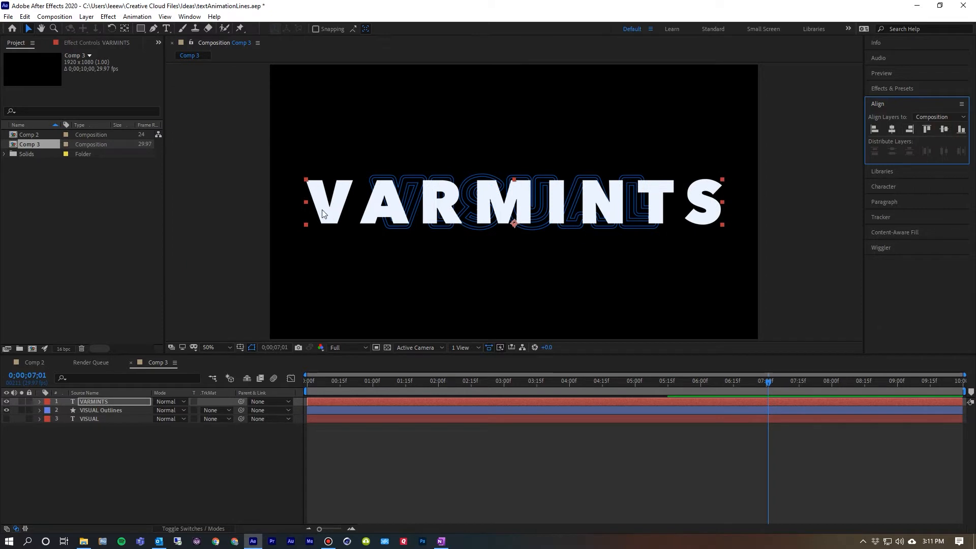
Step: Create shapes from the VARMINTS text and move its original text layer to the end of the layer stack
click(92, 401)
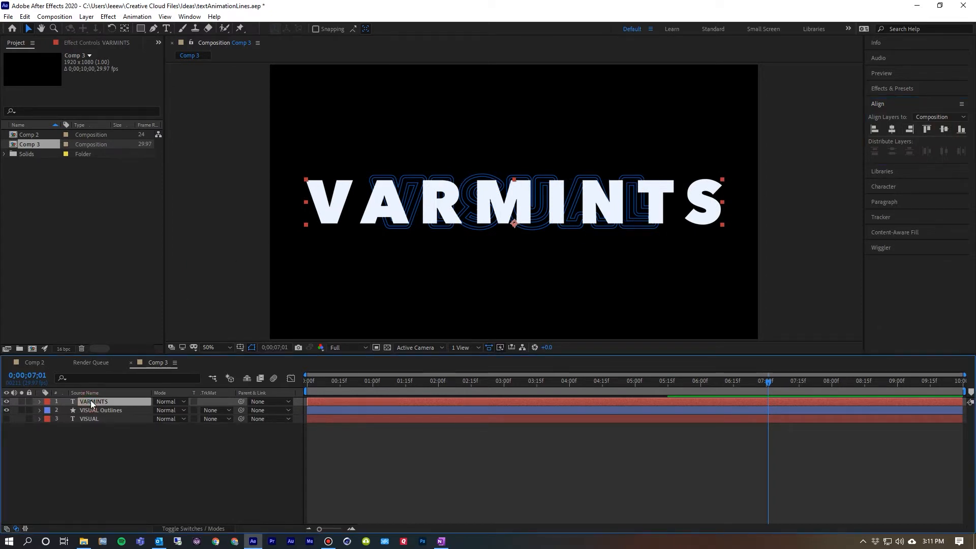
right_click(90, 400)
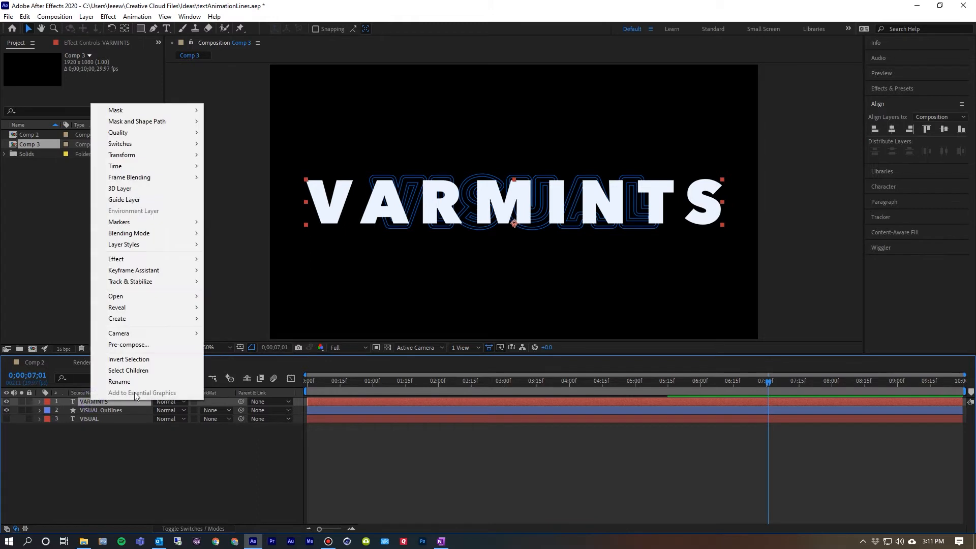
mouse_move(133, 320)
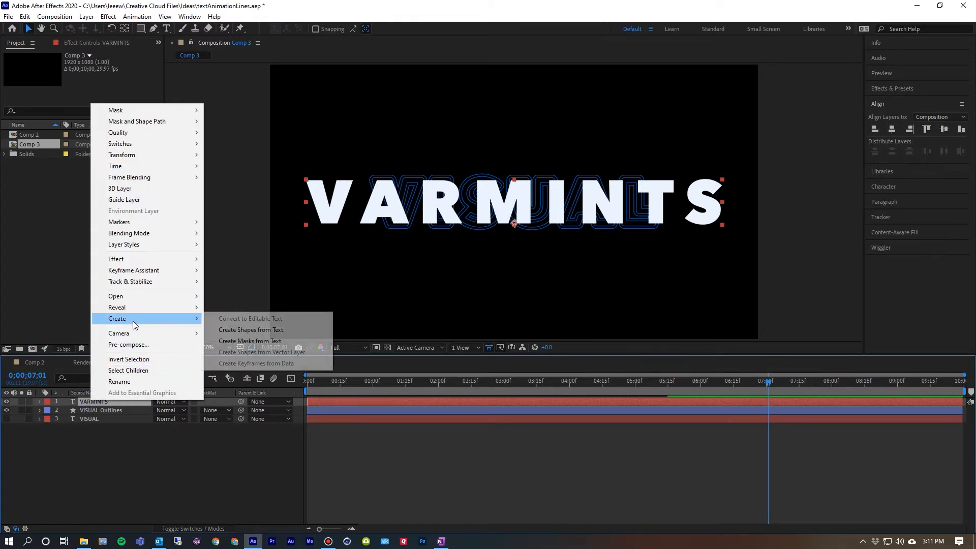
click(252, 330)
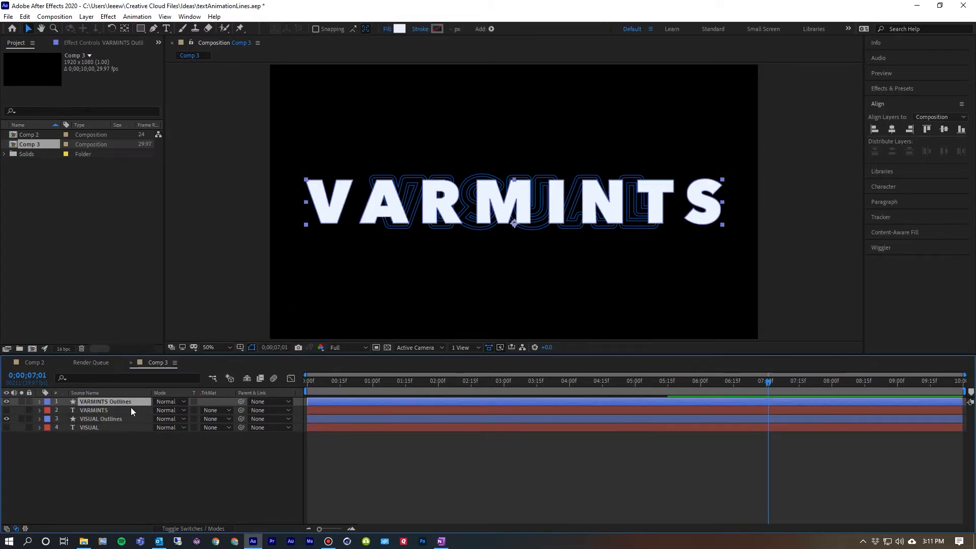
click(88, 410)
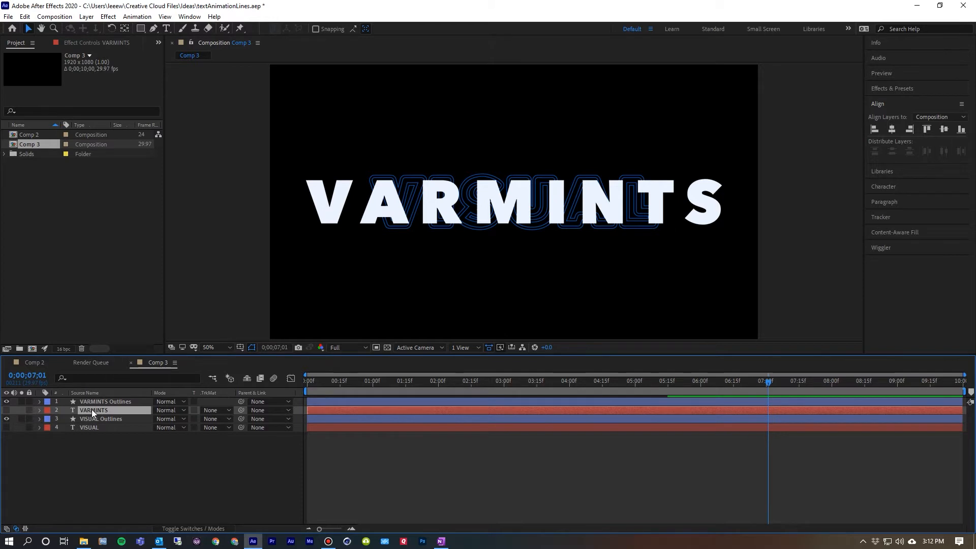
drag(91, 410, 92, 433)
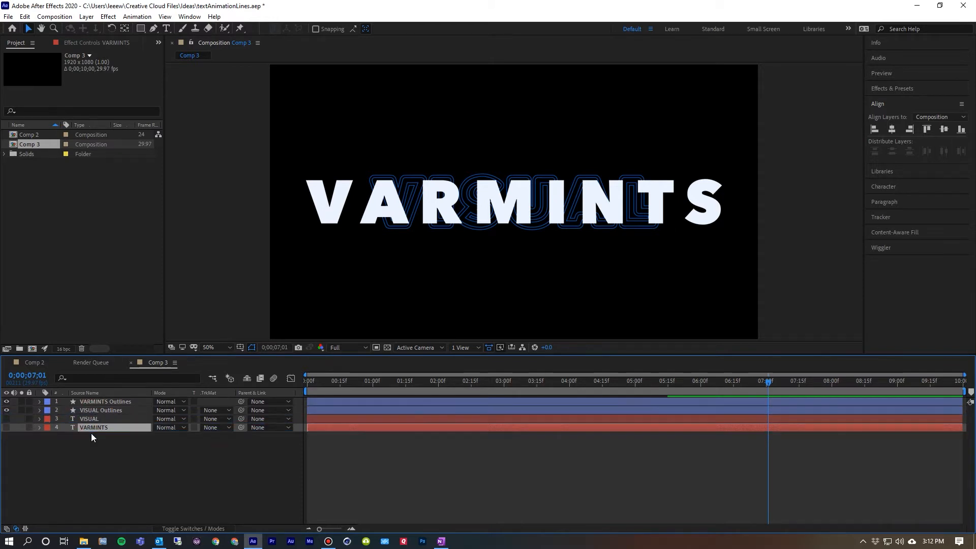
Step: Expand the VARMINTS Outlines contents and set the fill of all its letters to None
click(87, 401)
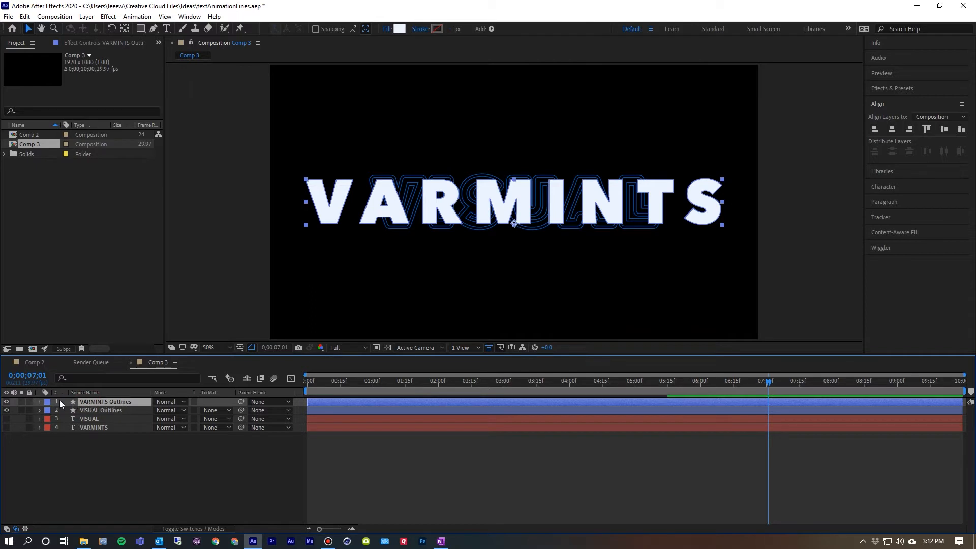
click(40, 402)
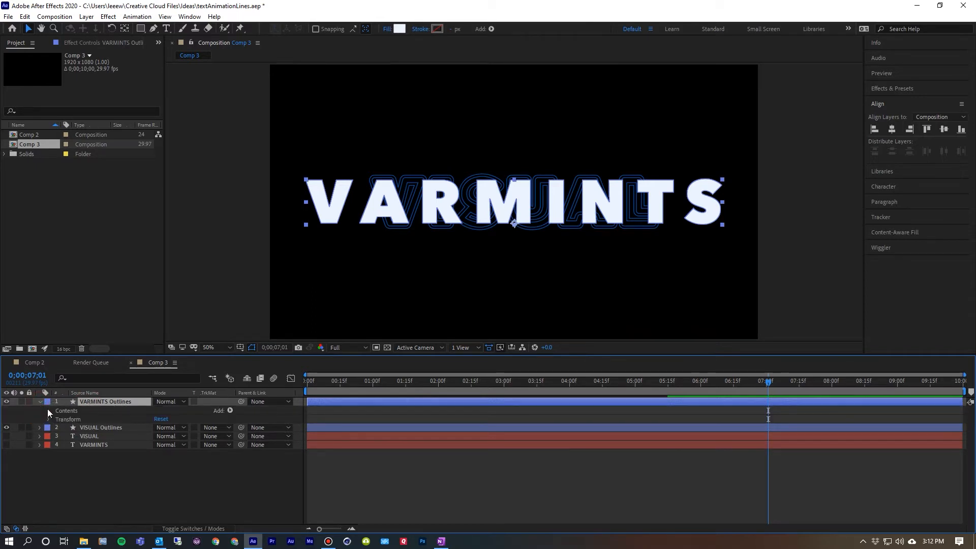
click(48, 410)
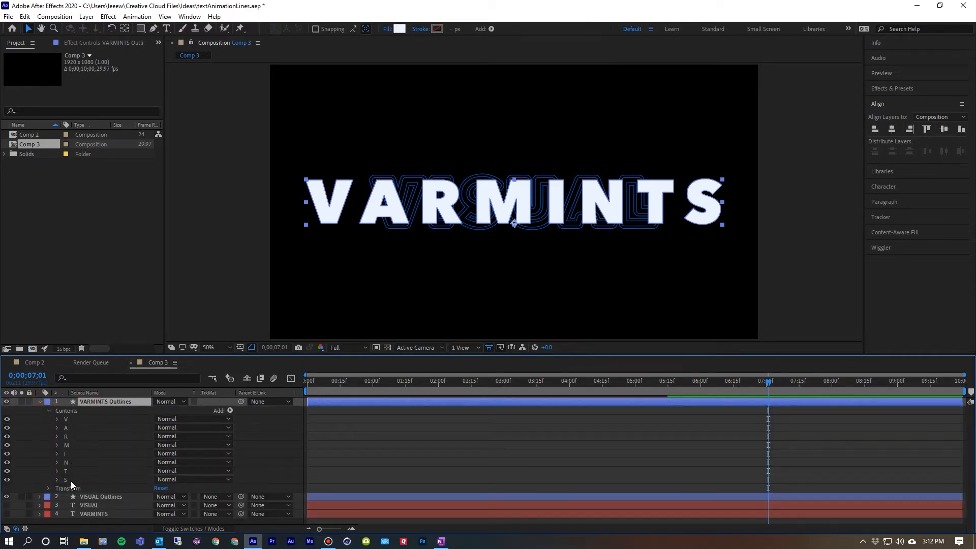
click(67, 411)
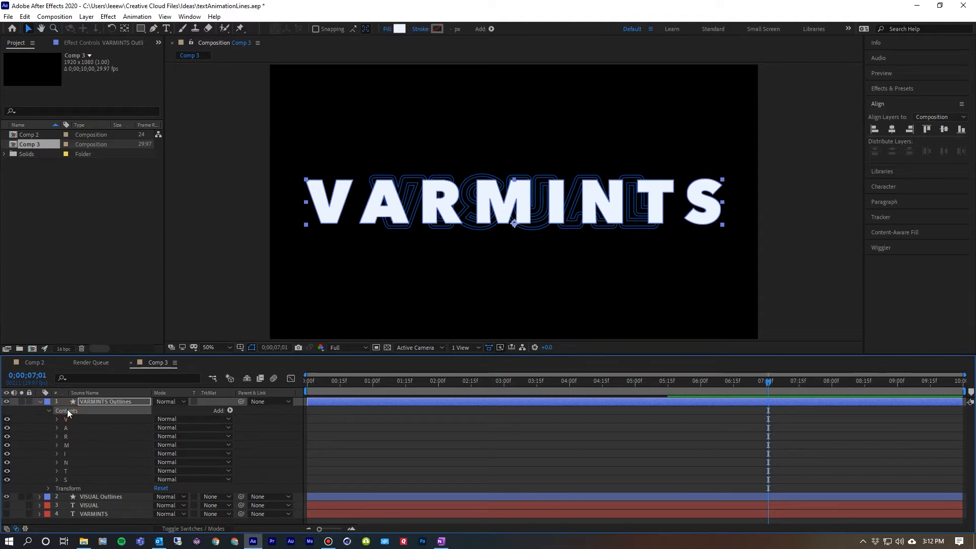
click(387, 29)
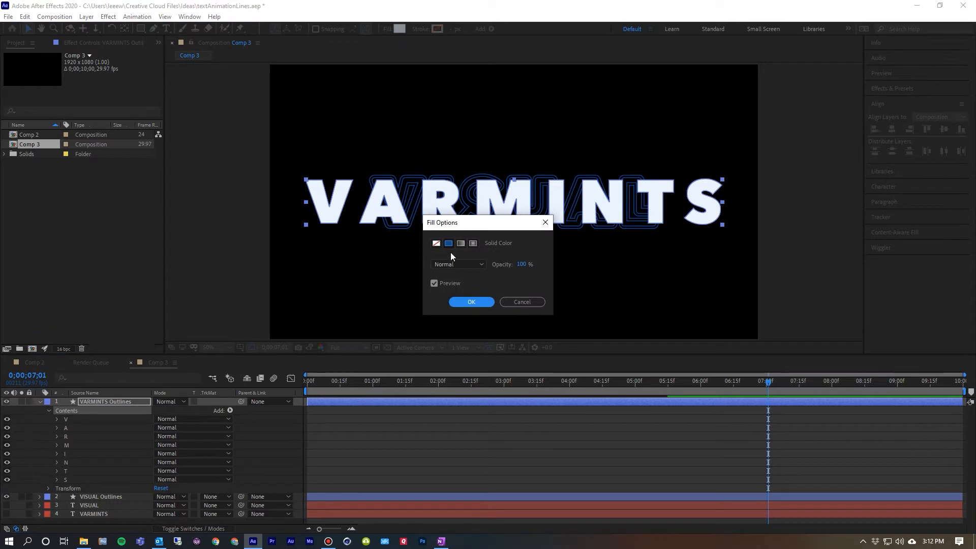
click(436, 243)
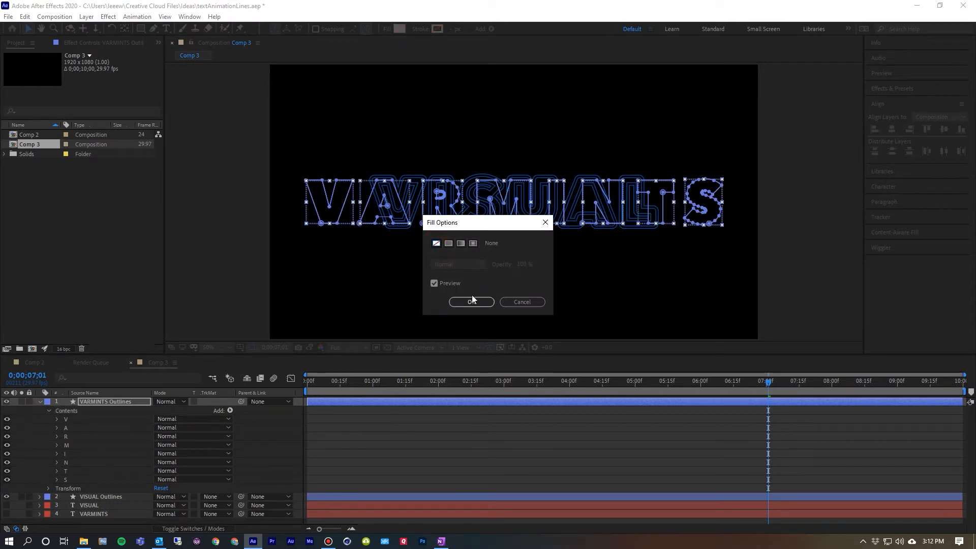
click(470, 301)
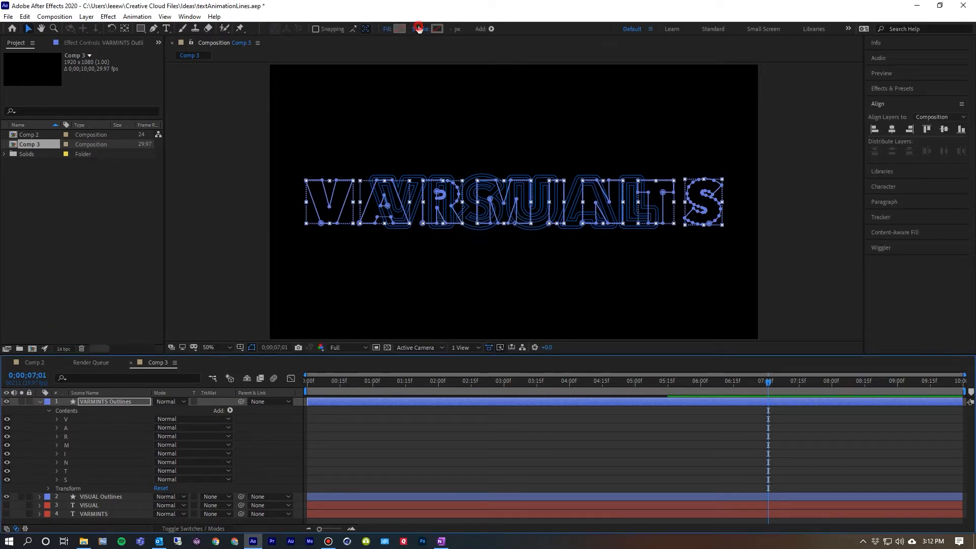
Step: Set the stroke of the VARMINTS Outlines letters to Solid Color
click(420, 29)
click(449, 243)
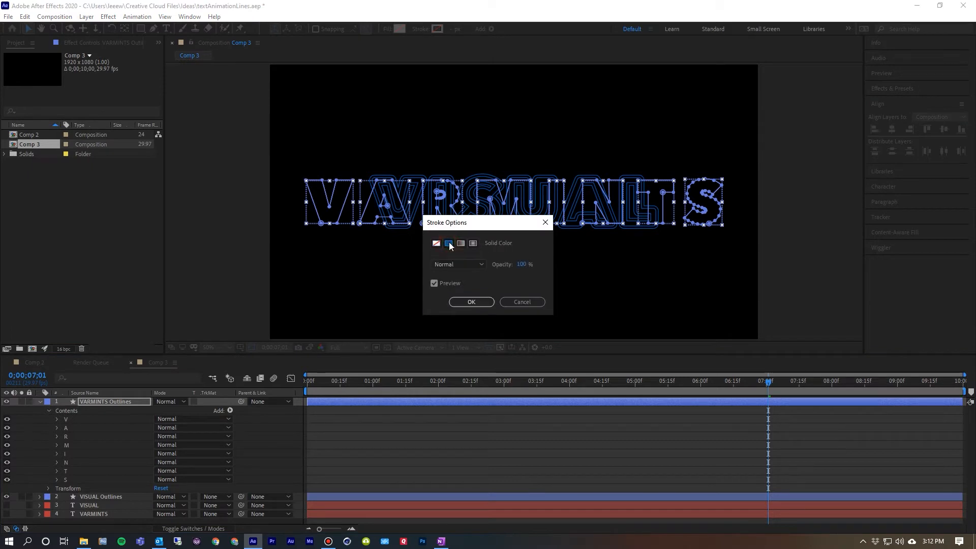
click(472, 301)
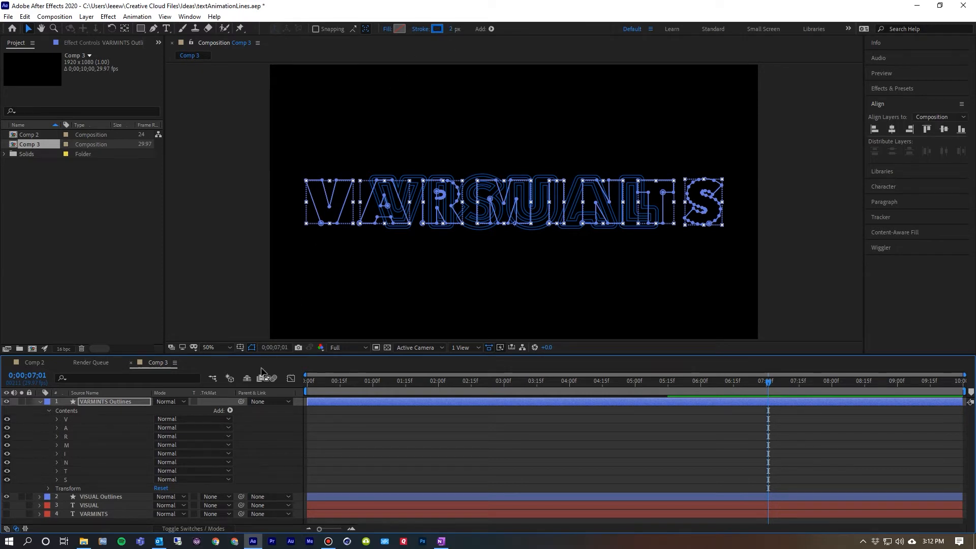
Step: Add Trim Paths to the shared Contents of VARMINTS Outlines
click(74, 410)
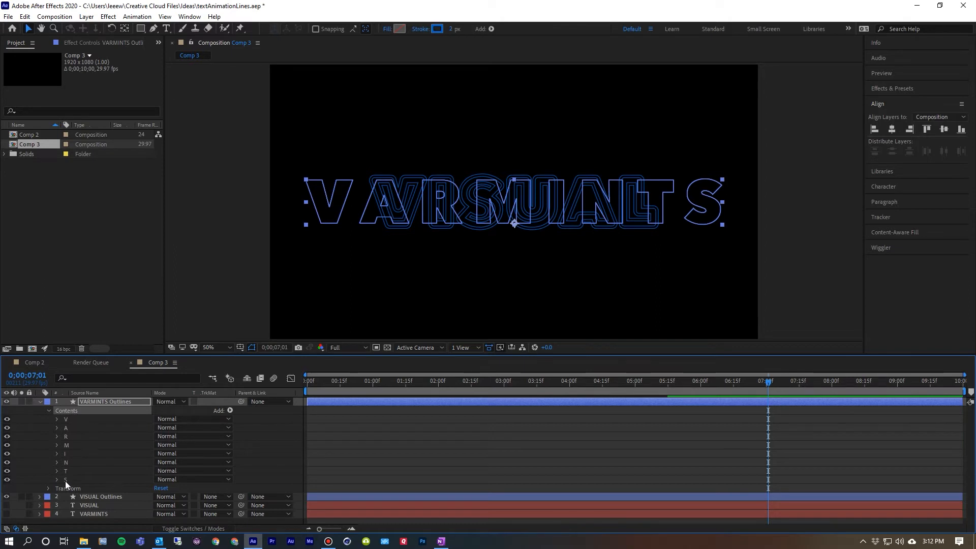
click(230, 411)
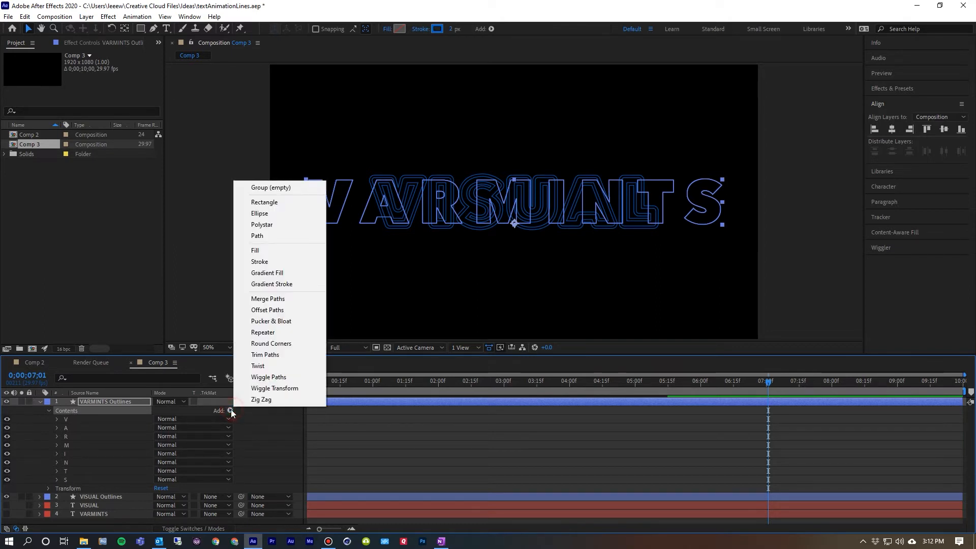
click(280, 354)
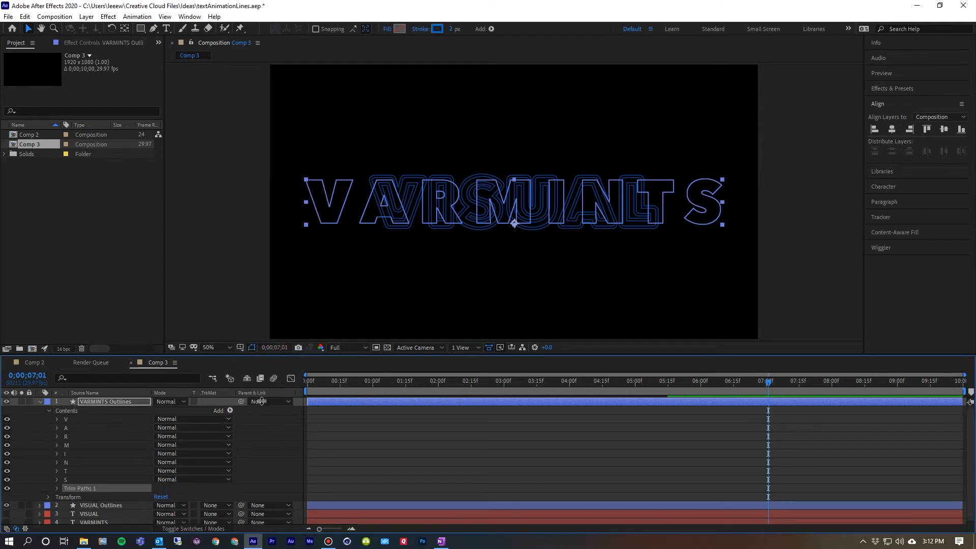
Step: Add Offset Paths to the shared Contents of VARMINTS Outlines, with Line Join set to Round Join and Copies set to 2
click(231, 410)
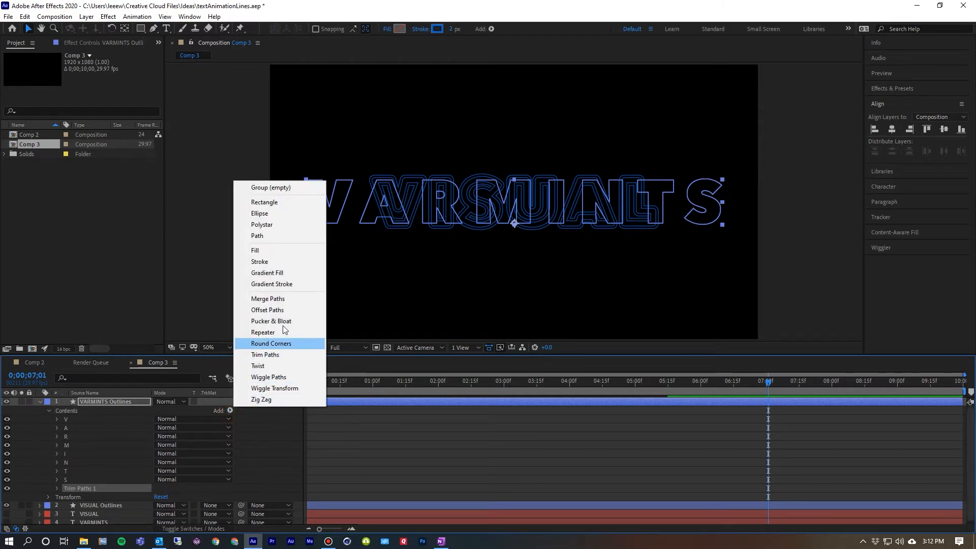
click(274, 311)
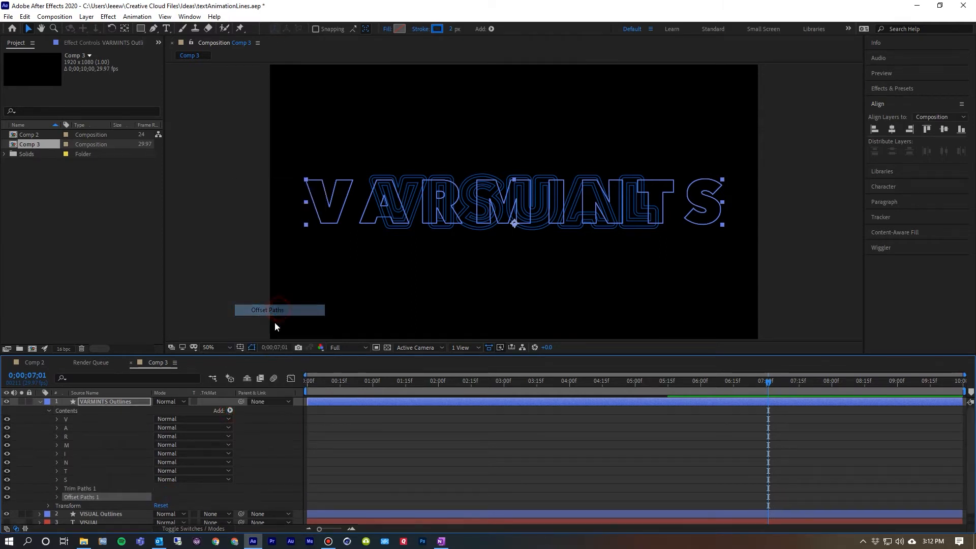
click(56, 497)
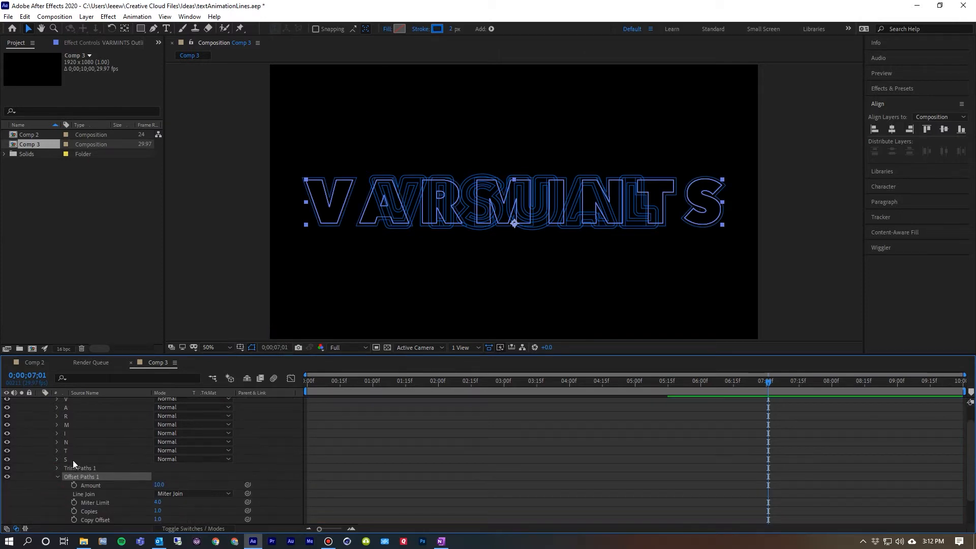
click(188, 494)
click(191, 471)
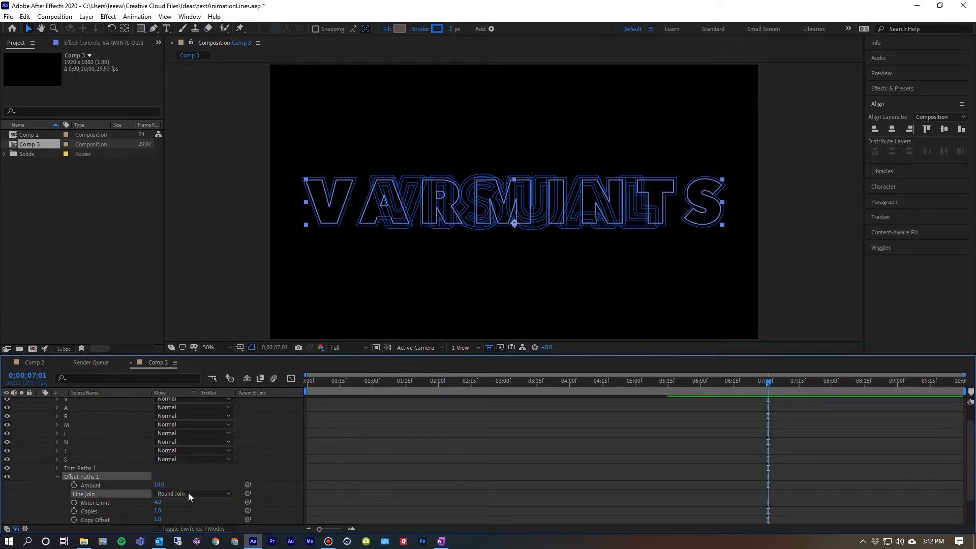
click(159, 511)
text(2)
key(Return)
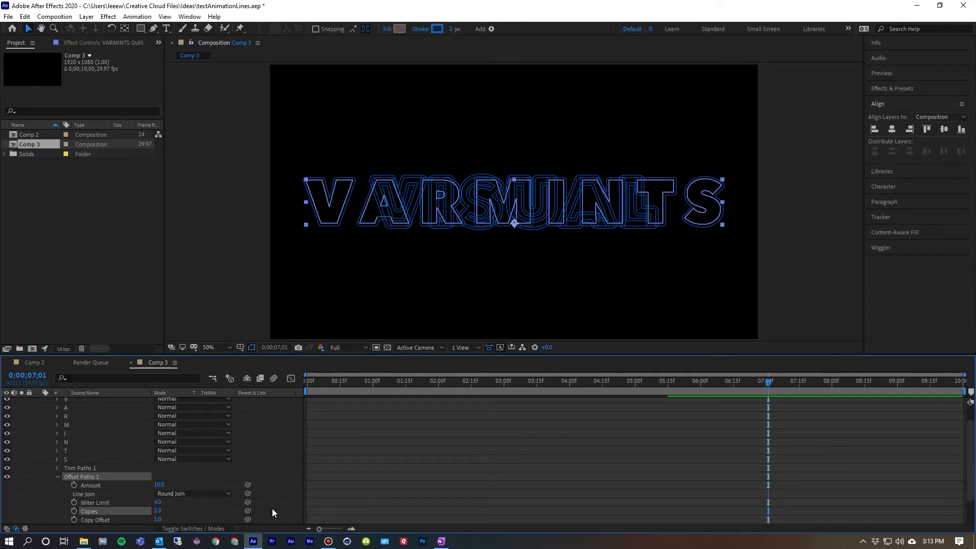
Step: Set the Start of Trim Paths 1 on VARMINTS Outlines to 0.1% and clear the selection
click(57, 476)
click(60, 477)
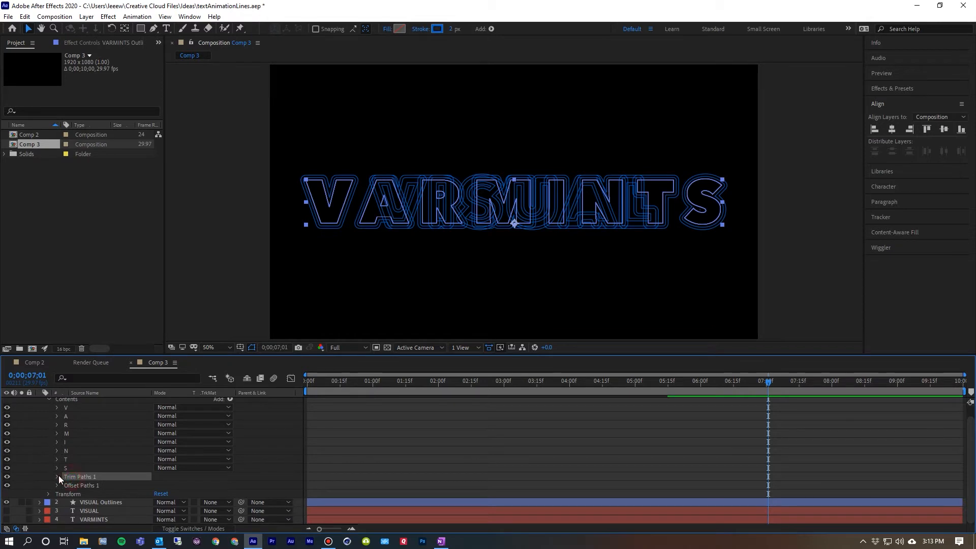
click(57, 476)
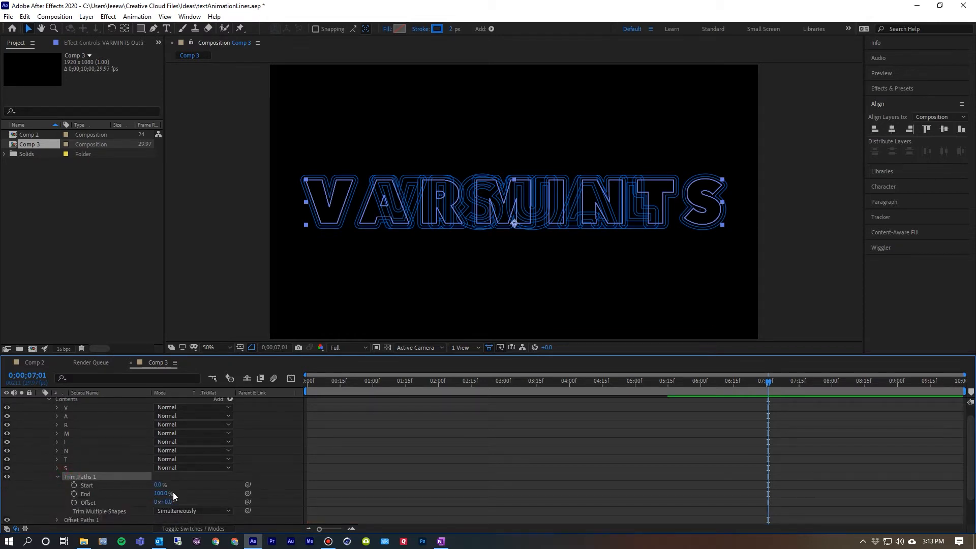
click(158, 485)
text(0.1)
key(Return)
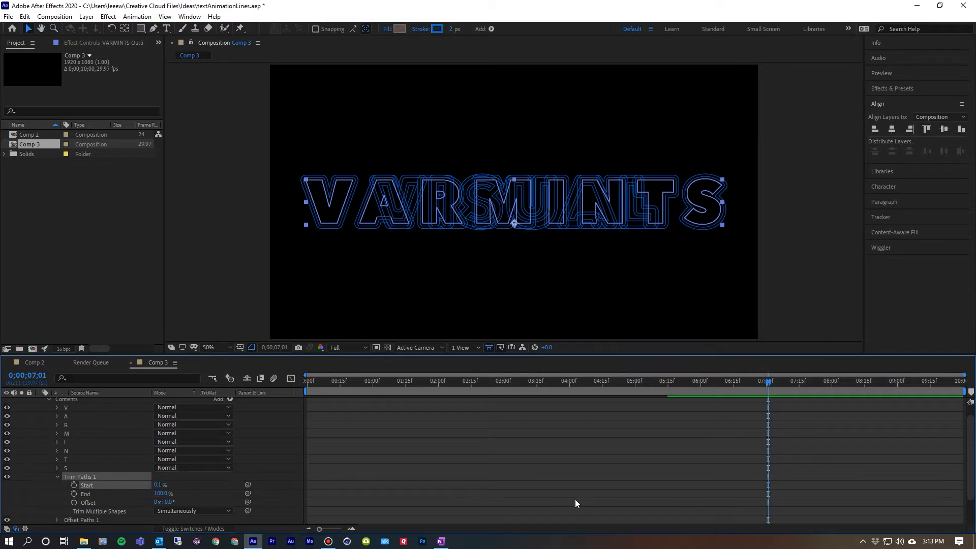
click(206, 206)
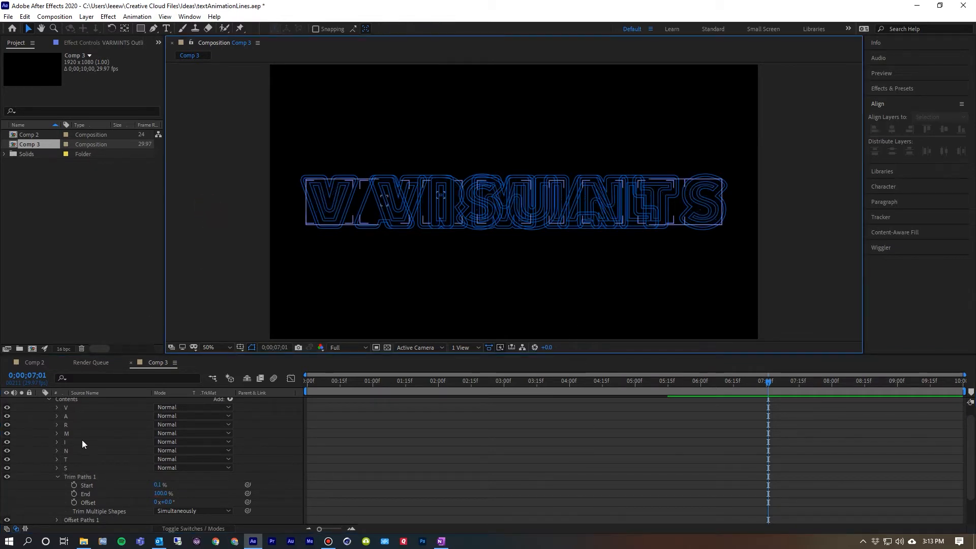
Step: Collapse the VARMINTS Outlines layer and hide the VISUAL Outlines layer
scroll(81, 440, up, 1)
click(43, 405)
click(40, 402)
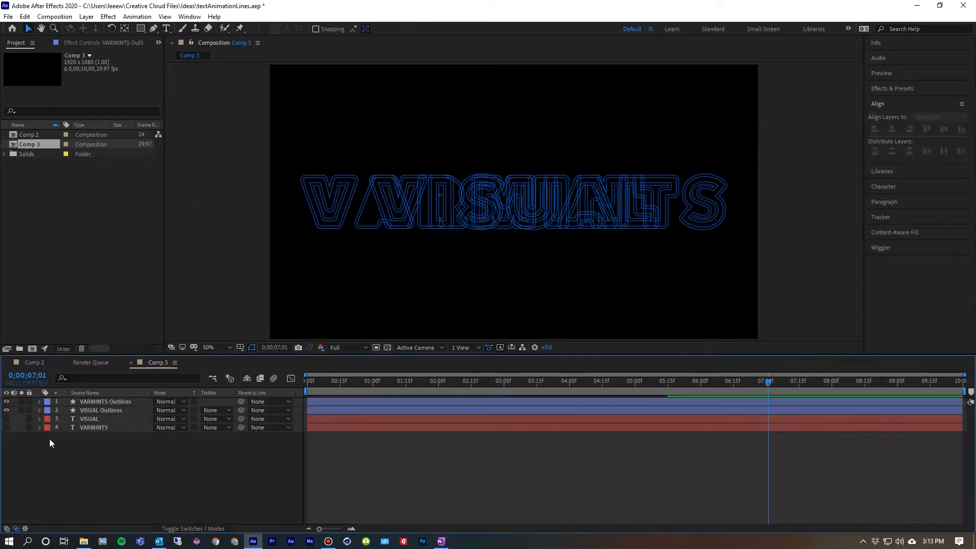
click(6, 410)
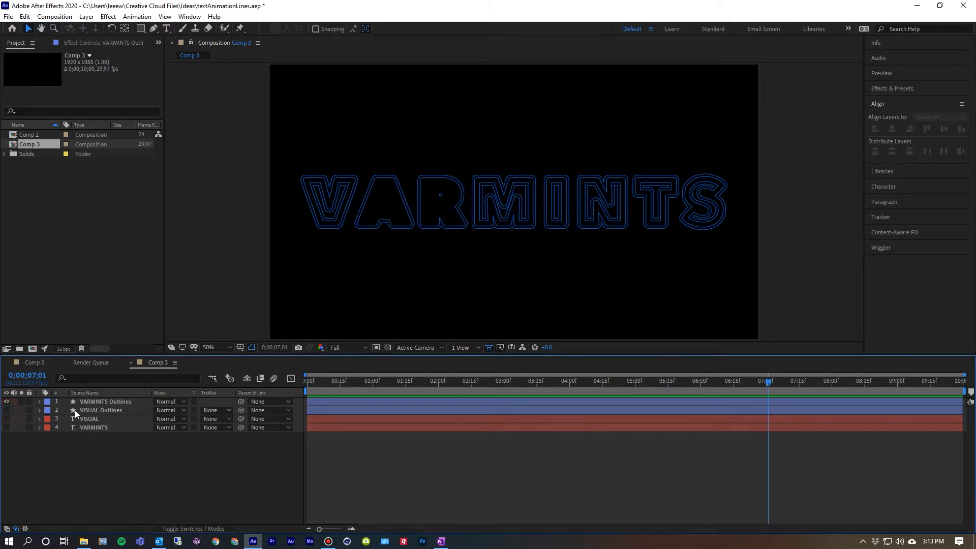
click(41, 402)
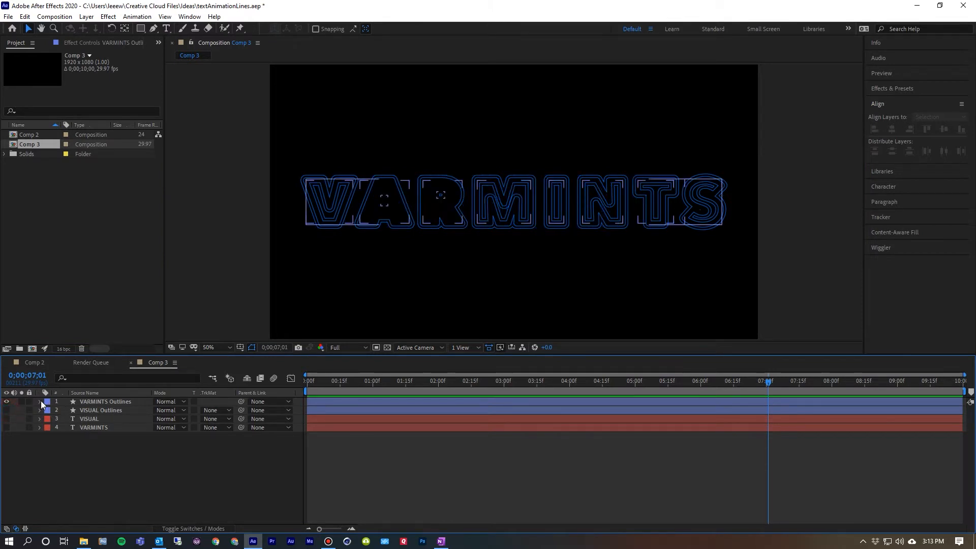
click(437, 315)
click(389, 199)
click(411, 270)
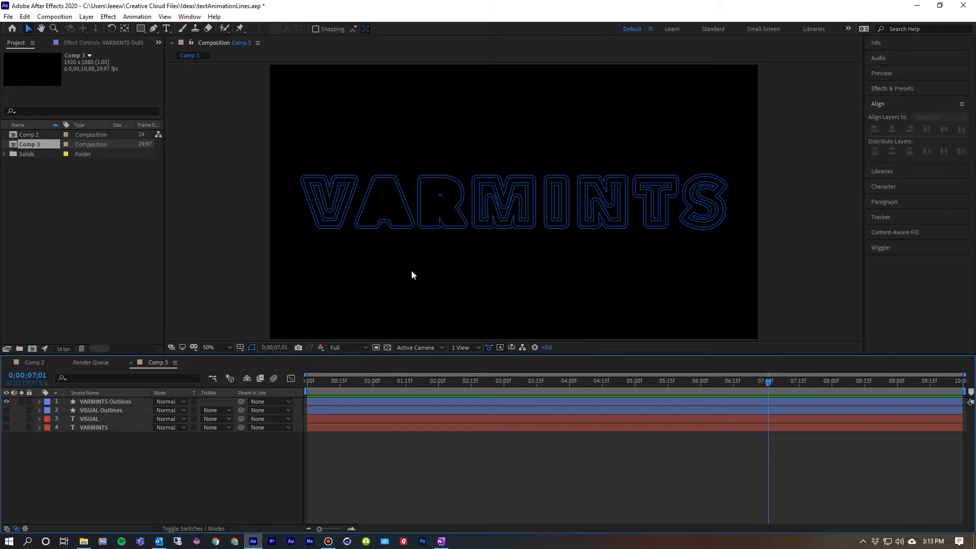
click(389, 194)
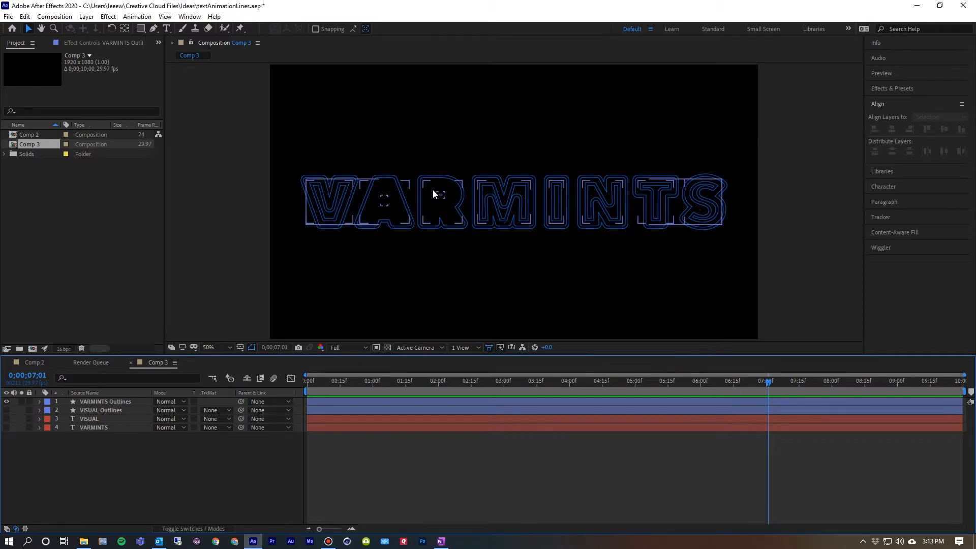
Step: Hide the inner counter path of the letter A in VARMINTS Outlines
click(39, 402)
click(57, 428)
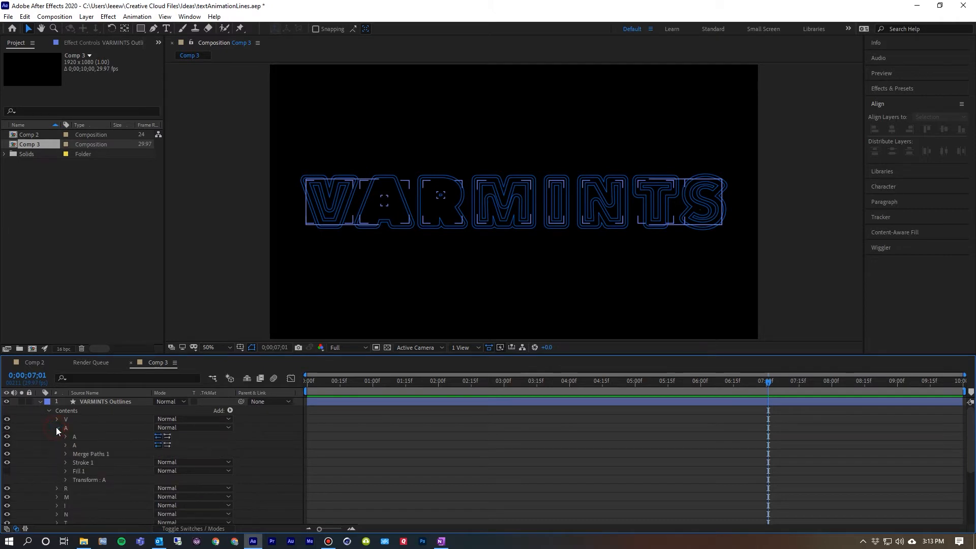
click(74, 446)
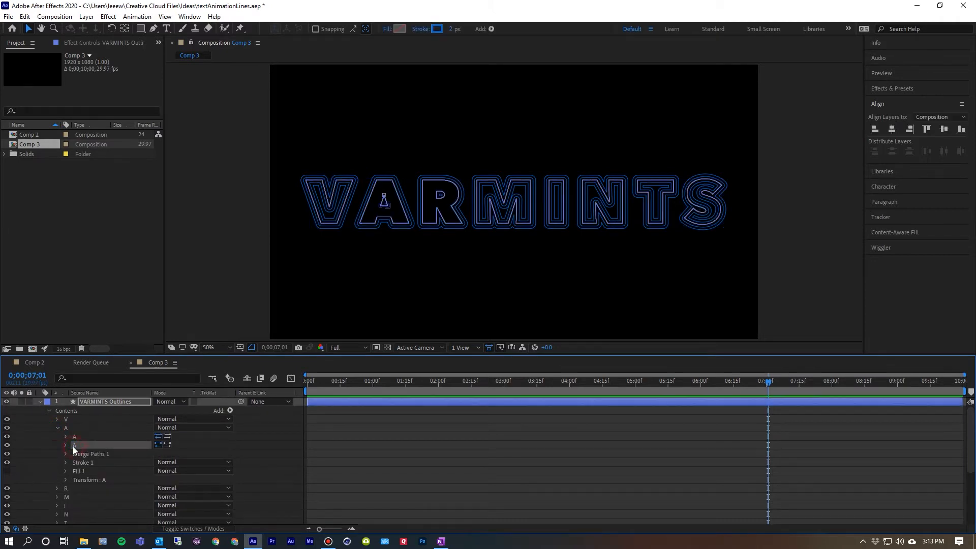
click(6, 446)
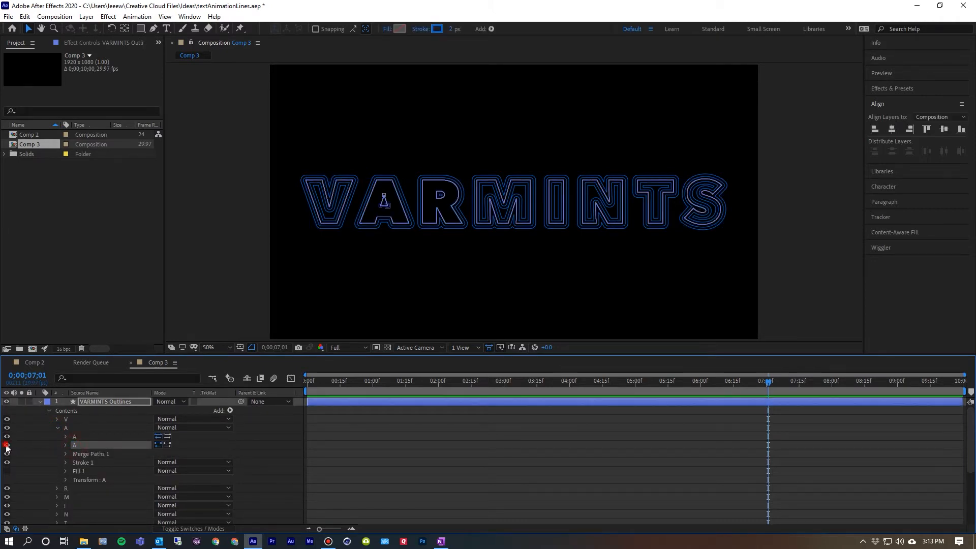
click(57, 428)
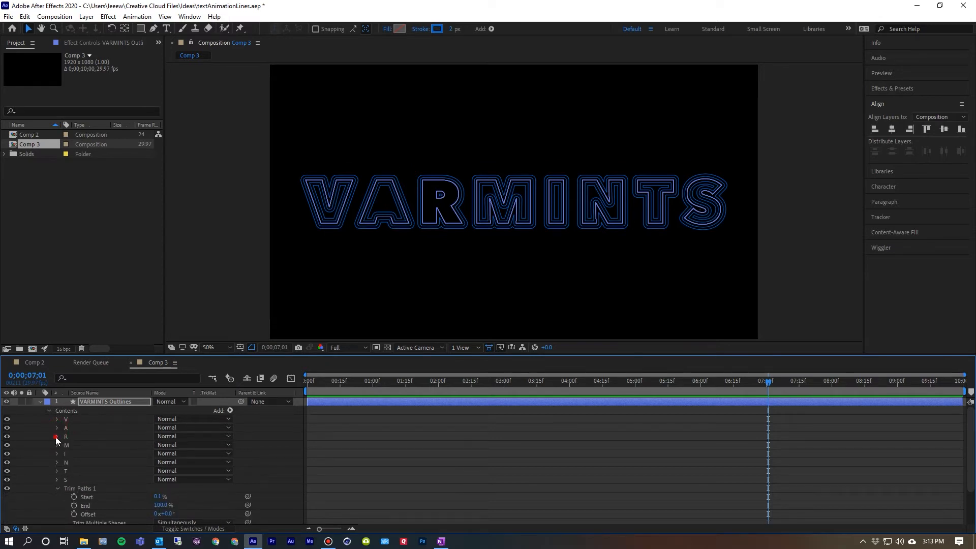
Step: Hide the inner counter path of the letter R in VARMINTS Outlines
click(57, 436)
click(74, 454)
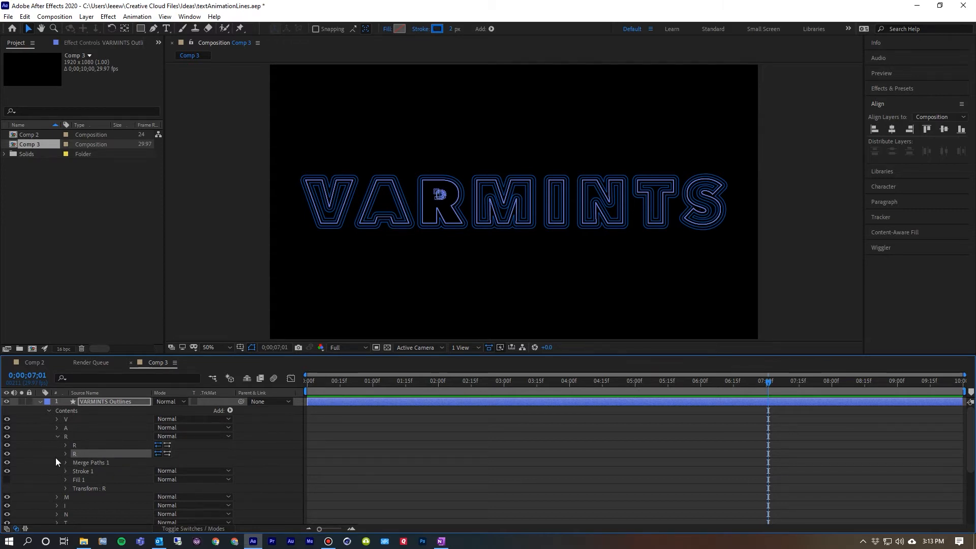
click(7, 453)
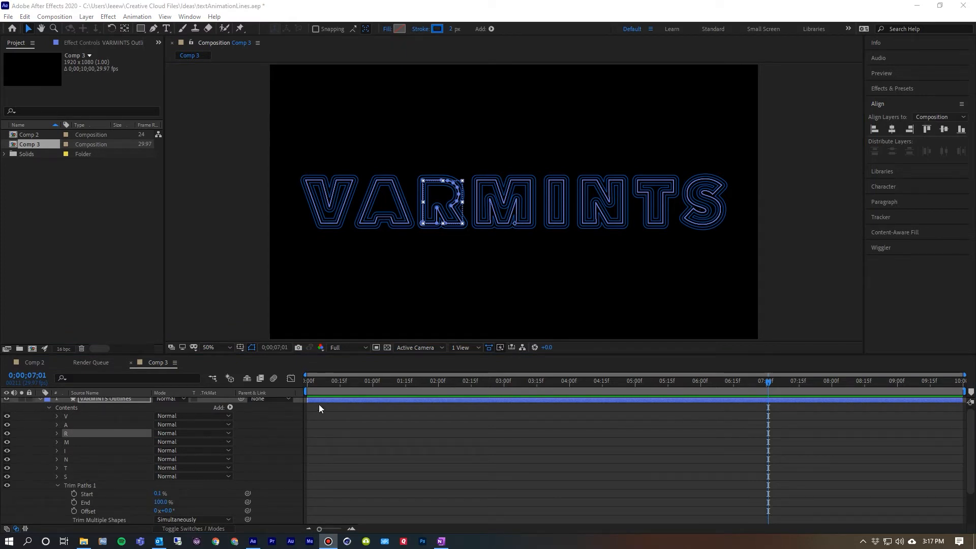
Step: Keyframe the Trim Paths Start at 100% at 0;00;00;15
click(340, 382)
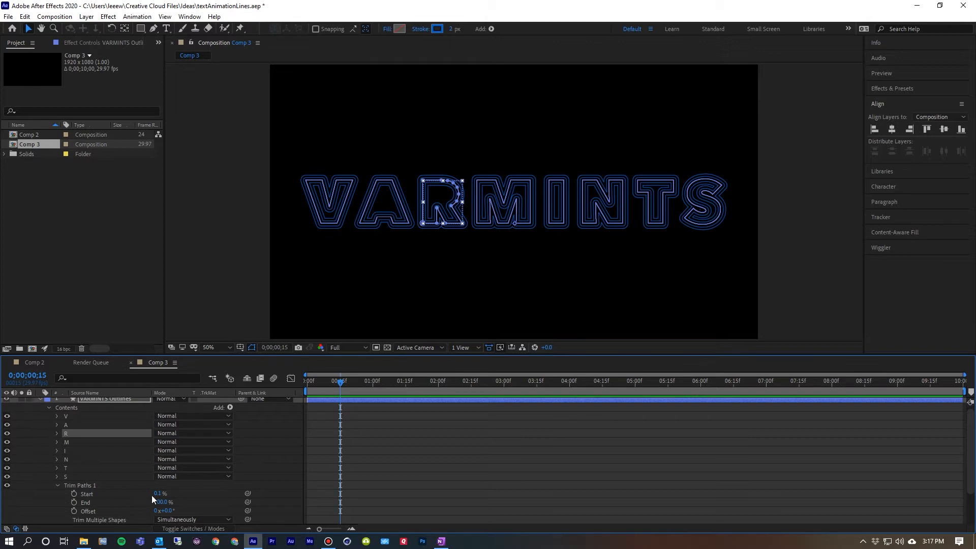
click(121, 495)
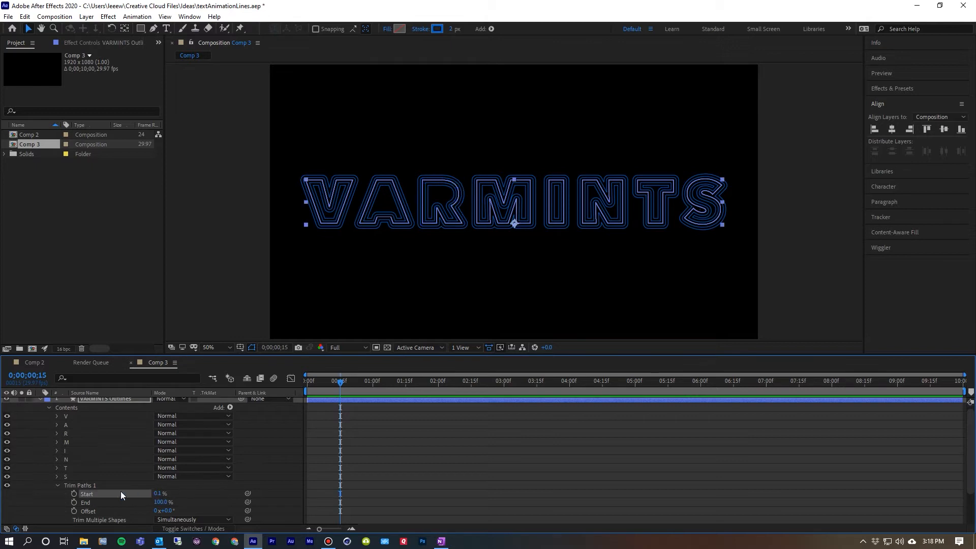
click(73, 493)
drag(161, 493, 287, 492)
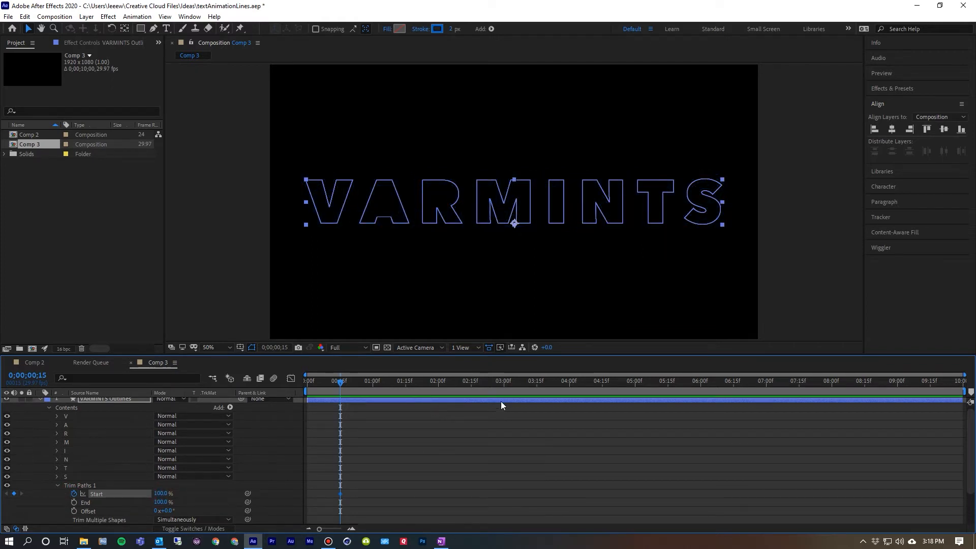
Step: Keyframe the Trim Paths Start at 0.1% at 0;00;03;00
click(504, 383)
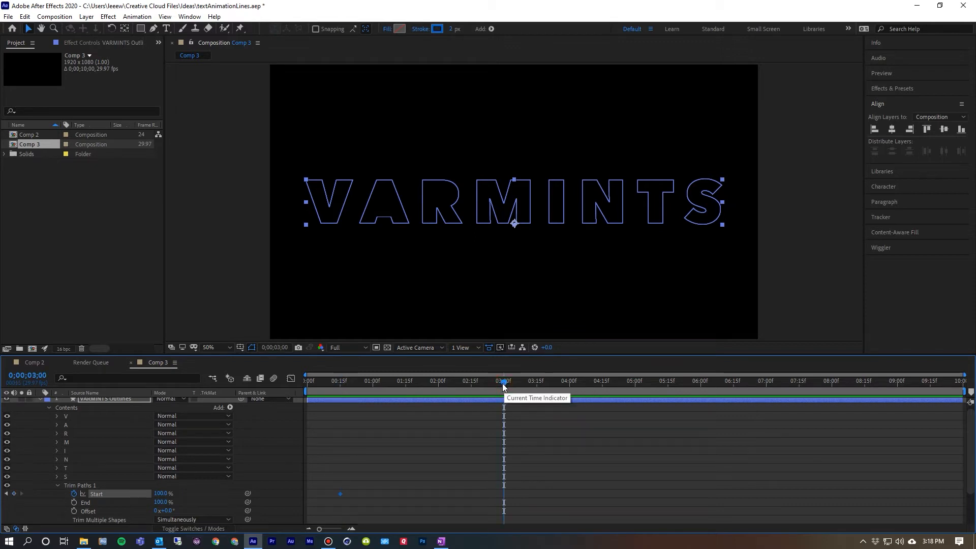
click(161, 494)
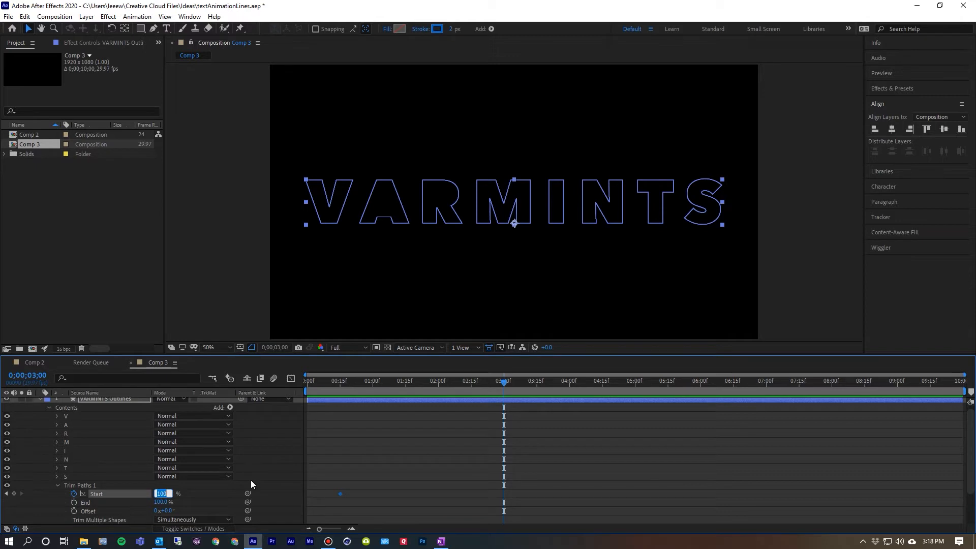
text(11)
key(Return)
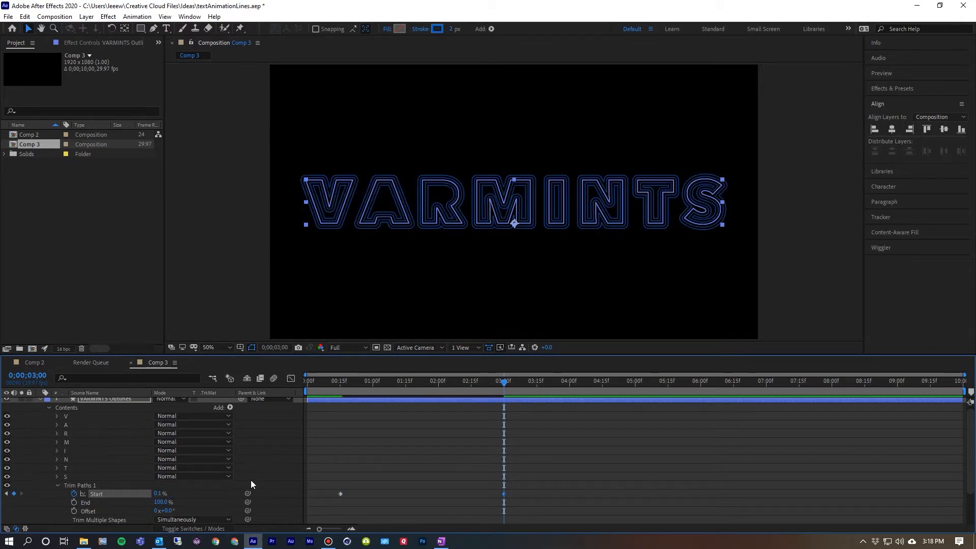
Step: Cut the animated Trim Paths 1 from the shared Contents of VARMINTS Outlines
click(58, 485)
click(80, 486)
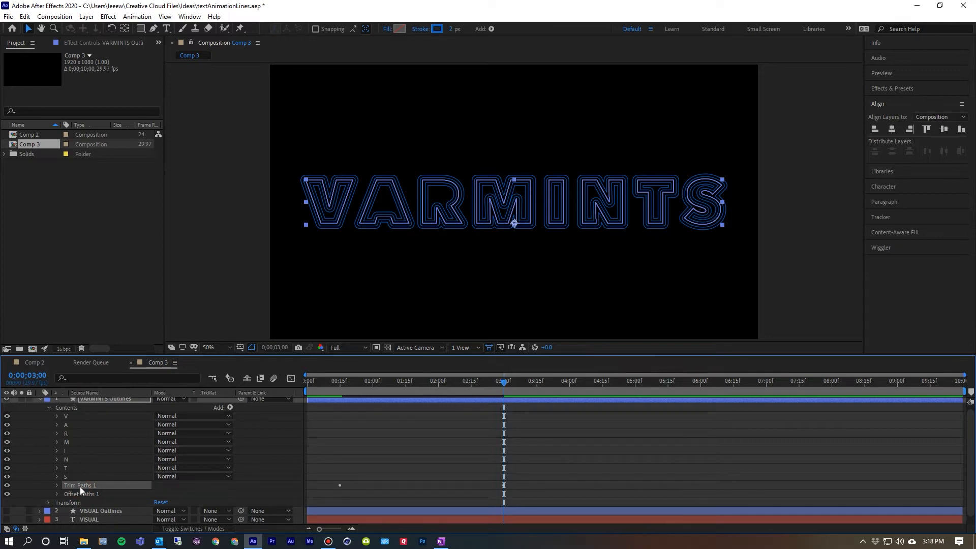
key(Delete)
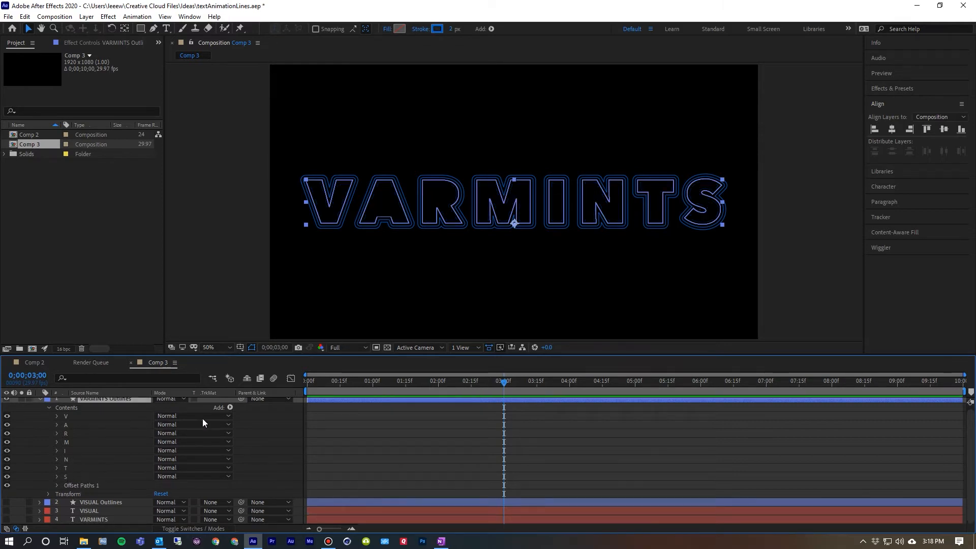
Step: Paste the animated Trim Paths into the letter V group at 0;00;00;15 and into the letter A group at 0;00;01;00
click(340, 382)
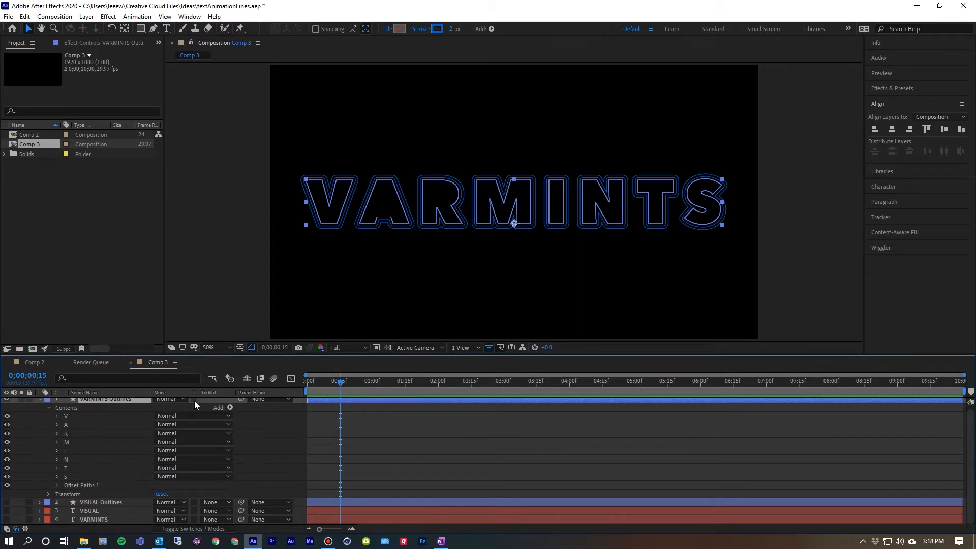
click(68, 416)
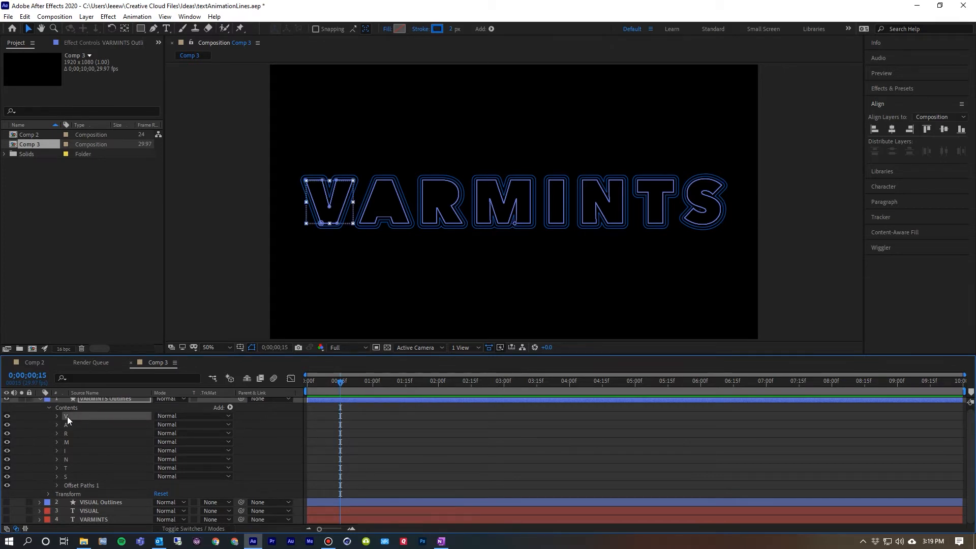
key(ctrl+v)
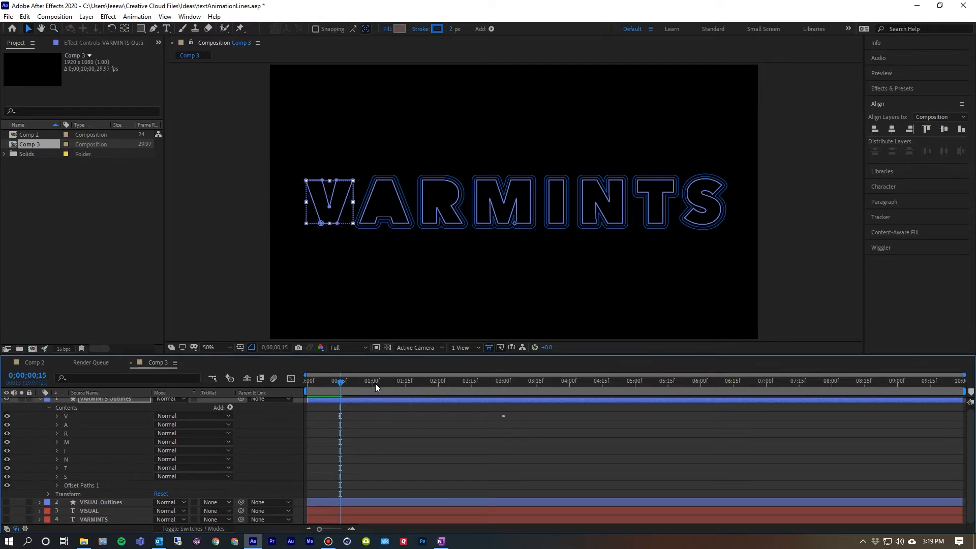
click(373, 383)
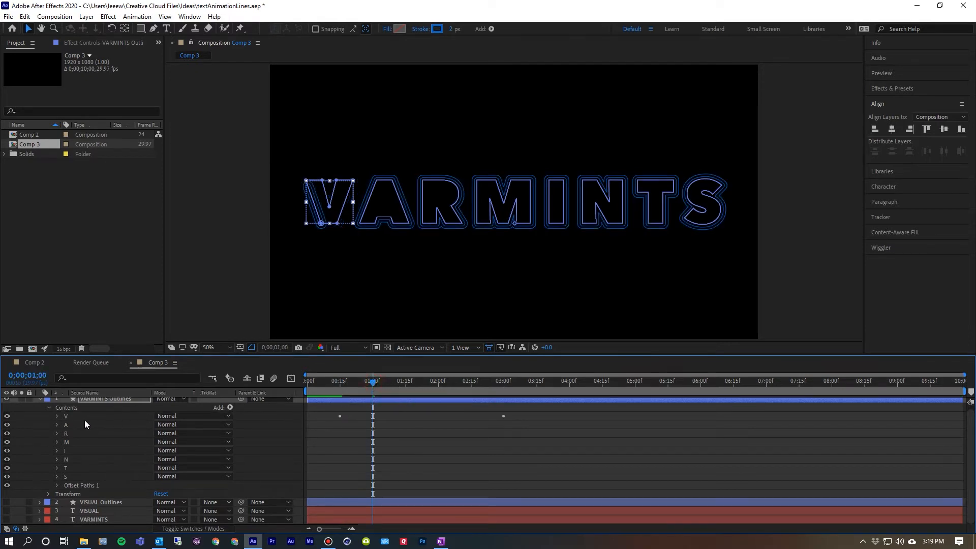
click(67, 425)
key(ctrl+v)
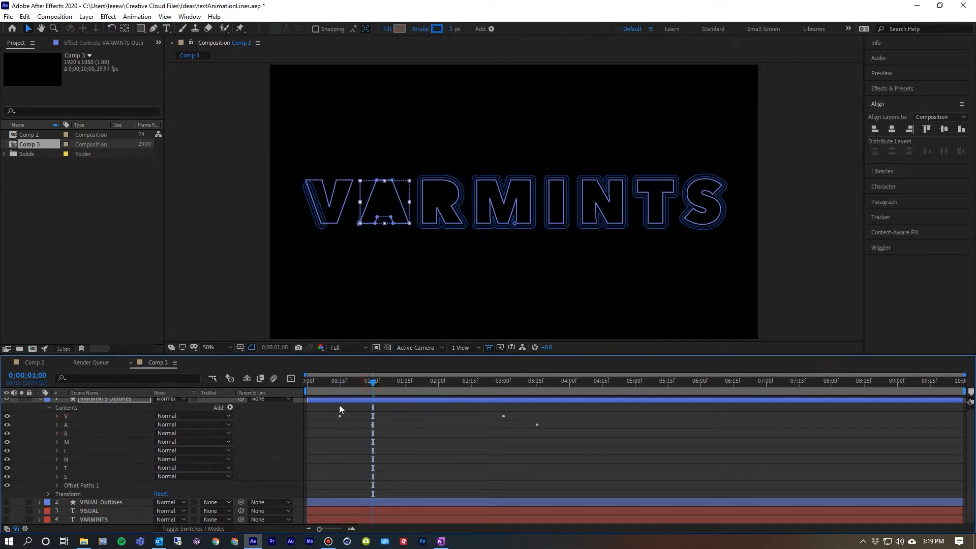
Step: Paste the Trim Paths into the R, M, I, N, T and S groups at 15-frame intervals from 0;00;01;15, and preview the animation
click(406, 385)
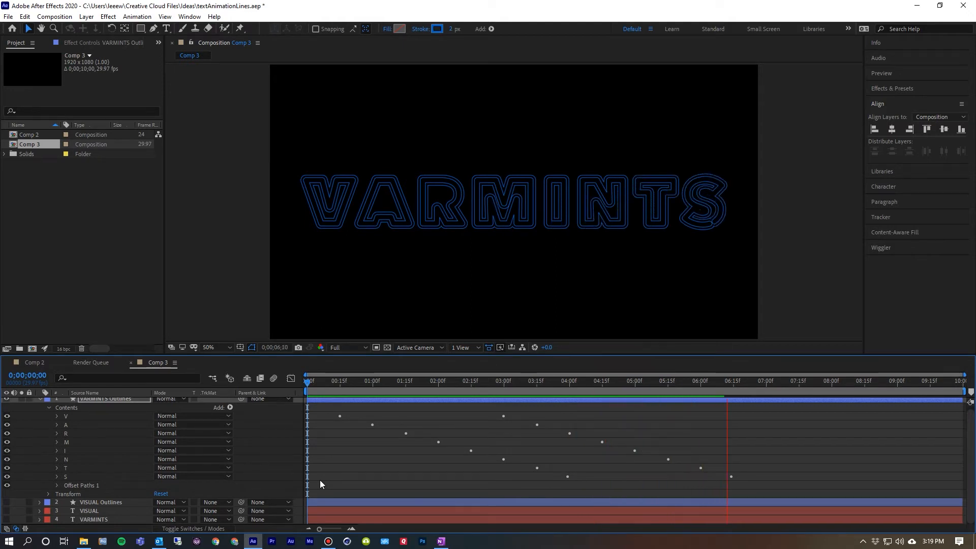
key(space)
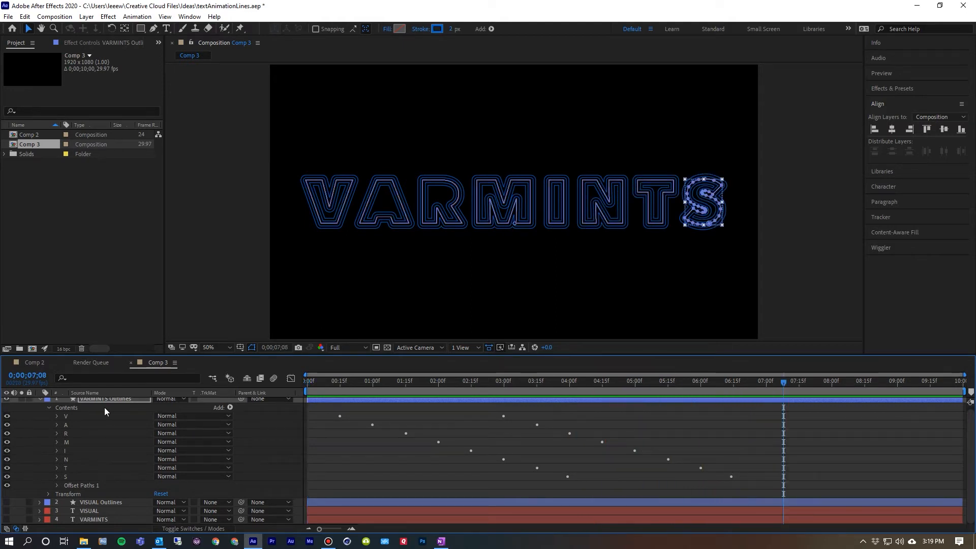
Step: Collapse the VARMINTS Outlines contents and preview the VISUAL and VARMINTS animation from 0;00;00;00
scroll(41, 400, up, 1)
click(41, 401)
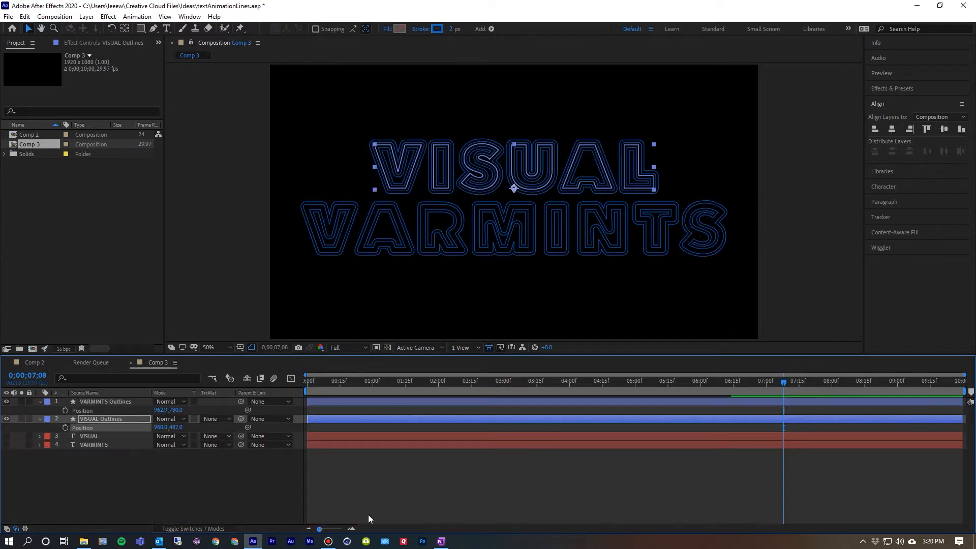
click(377, 483)
drag(315, 390, 294, 385)
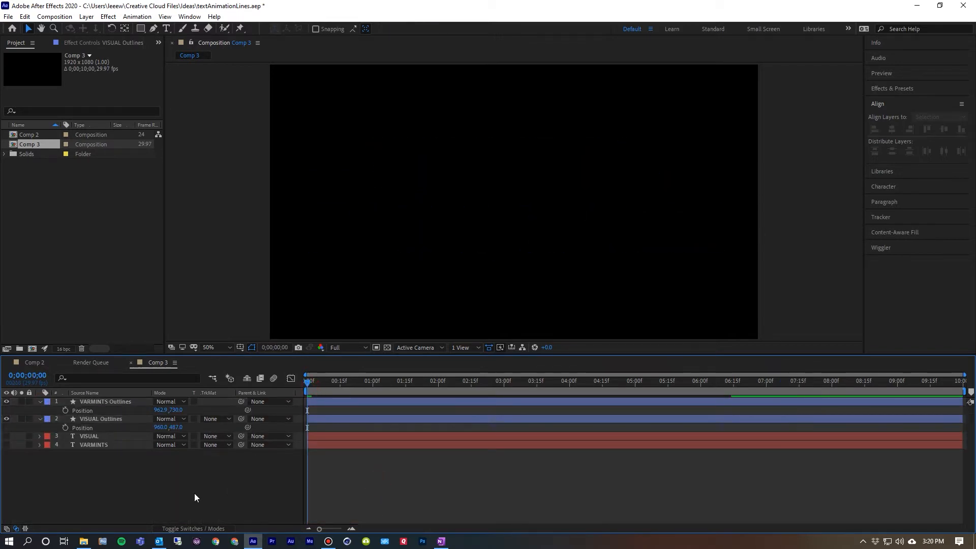
key(space)
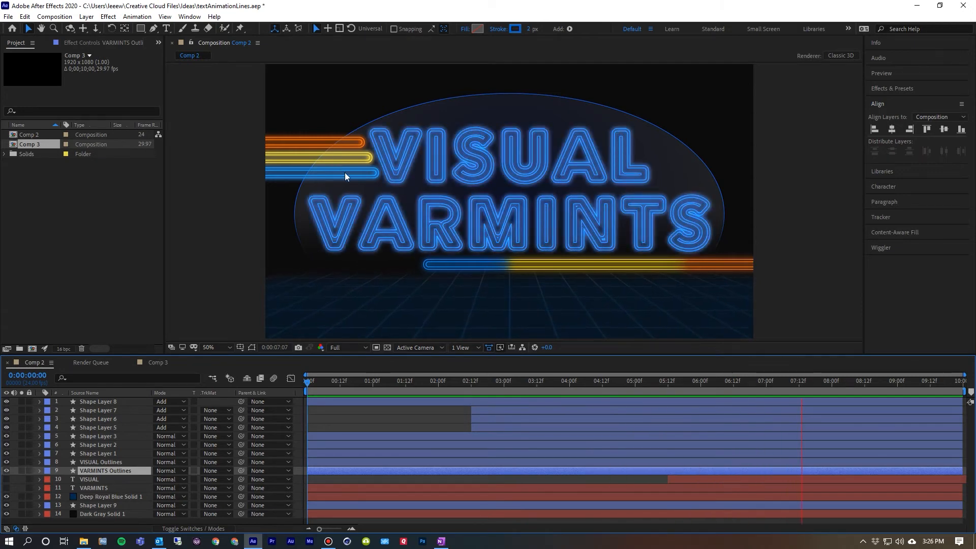
Step: Switch to Comp 3 and add a new shape layer
click(161, 364)
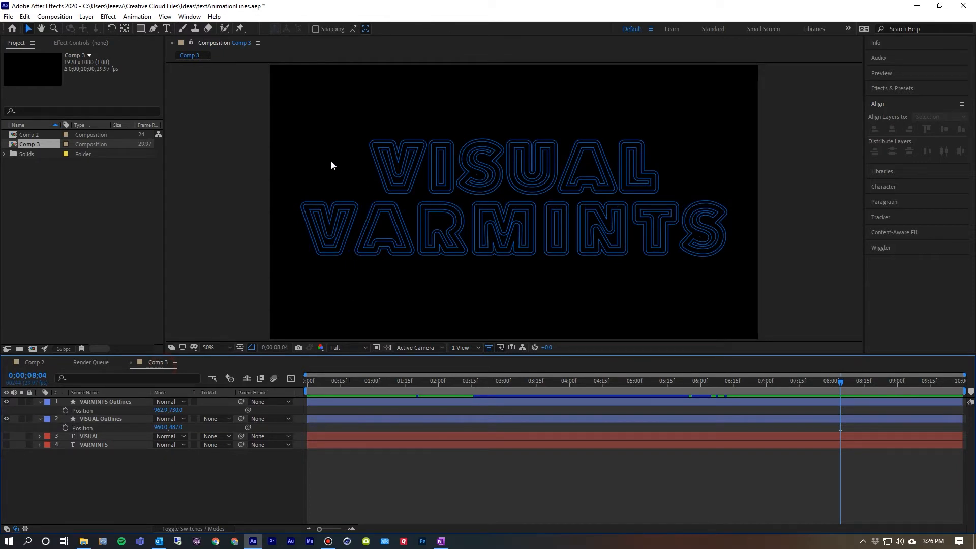
click(87, 19)
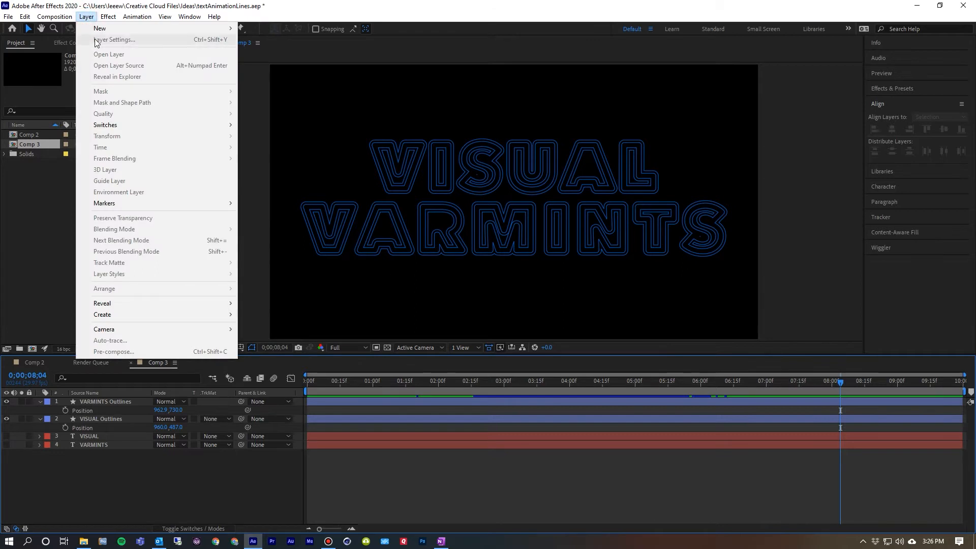
mouse_move(222, 32)
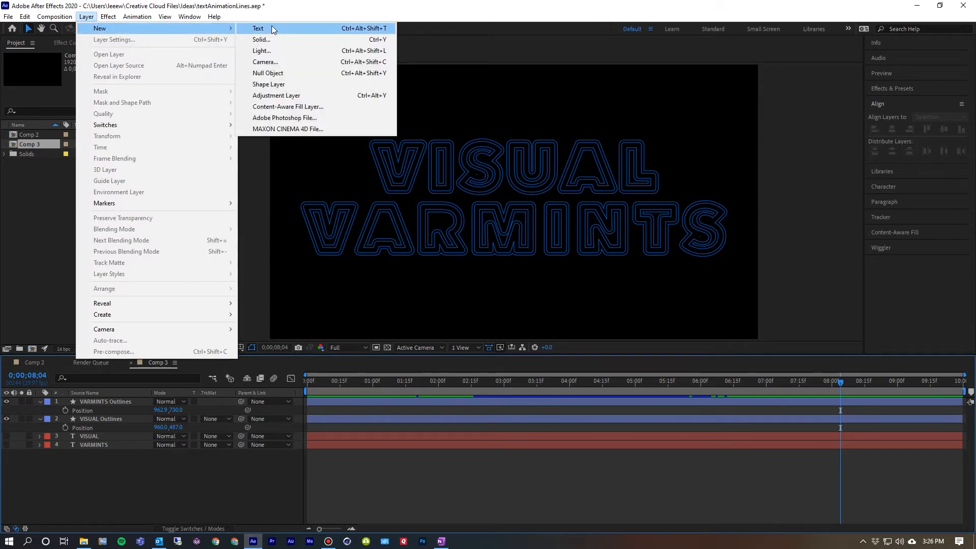
click(282, 85)
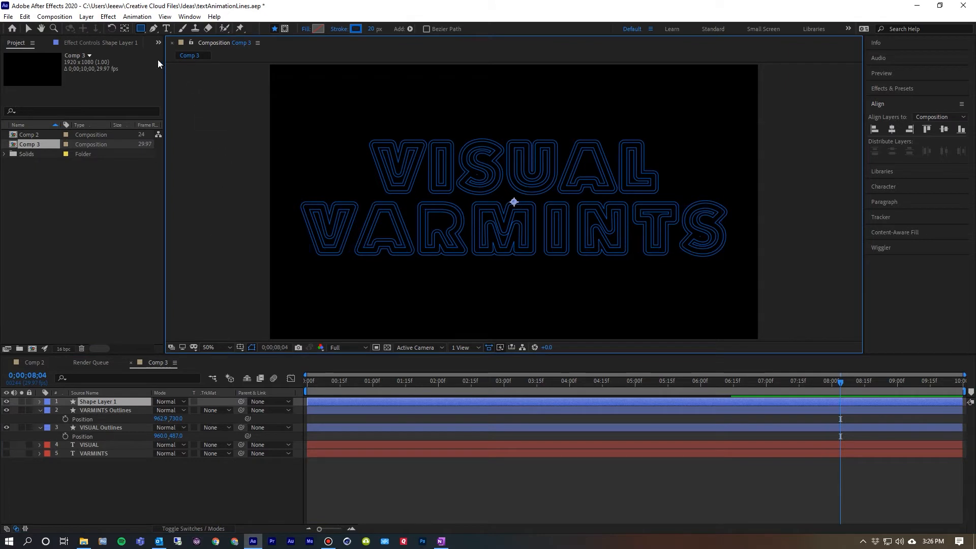
Step: Draw a straight horizontal line with the Pen tool from beside the V of VISUAL past the frame's left edge, with a 2 px stroke
click(153, 29)
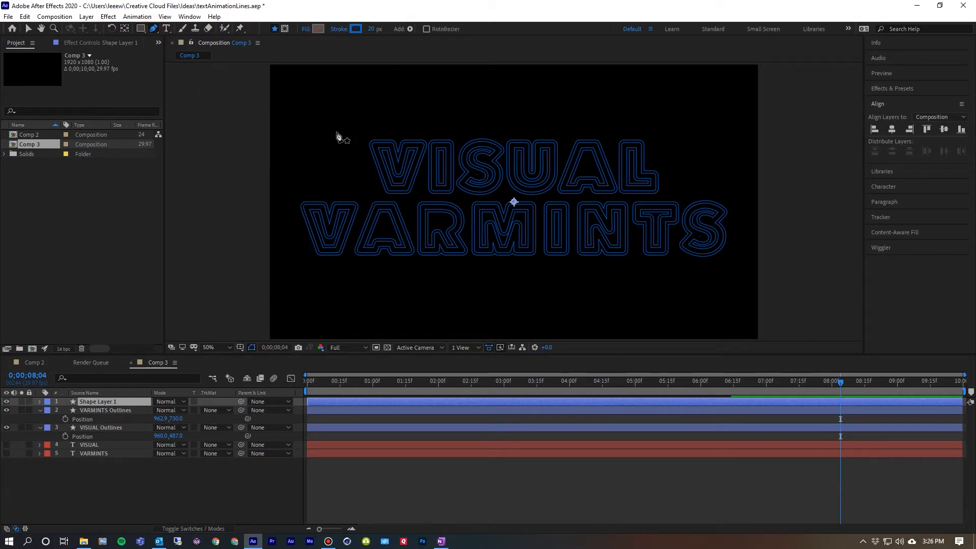
click(363, 149)
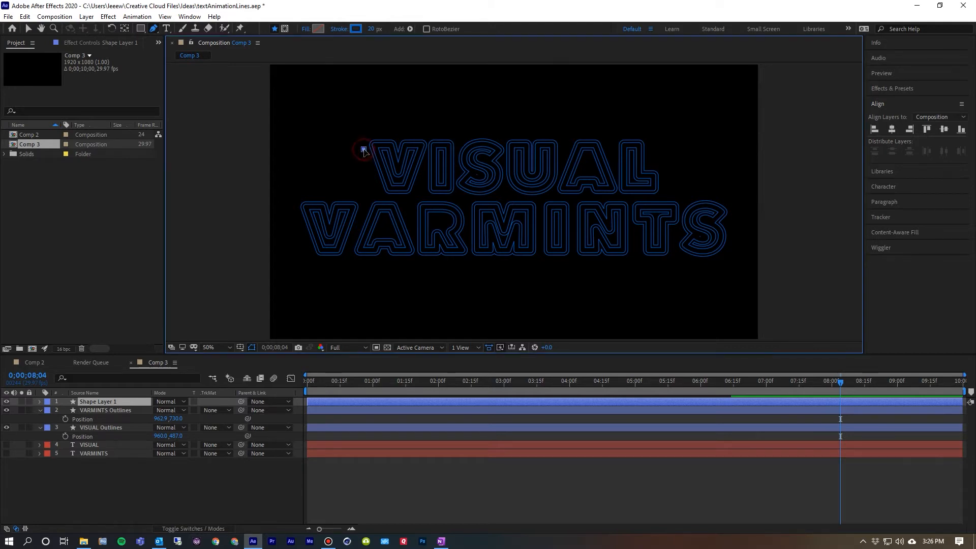
click(260, 148)
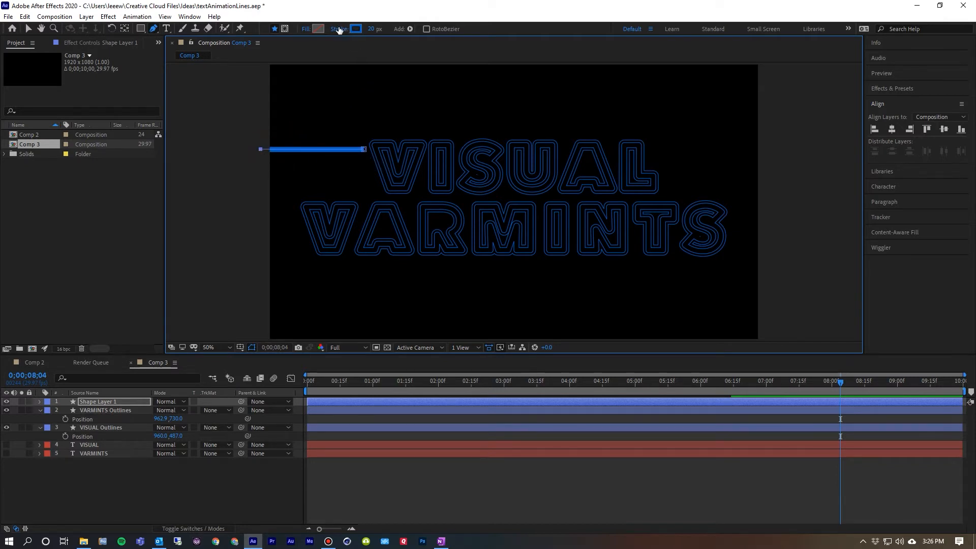
click(370, 29)
text(2)
key(Return)
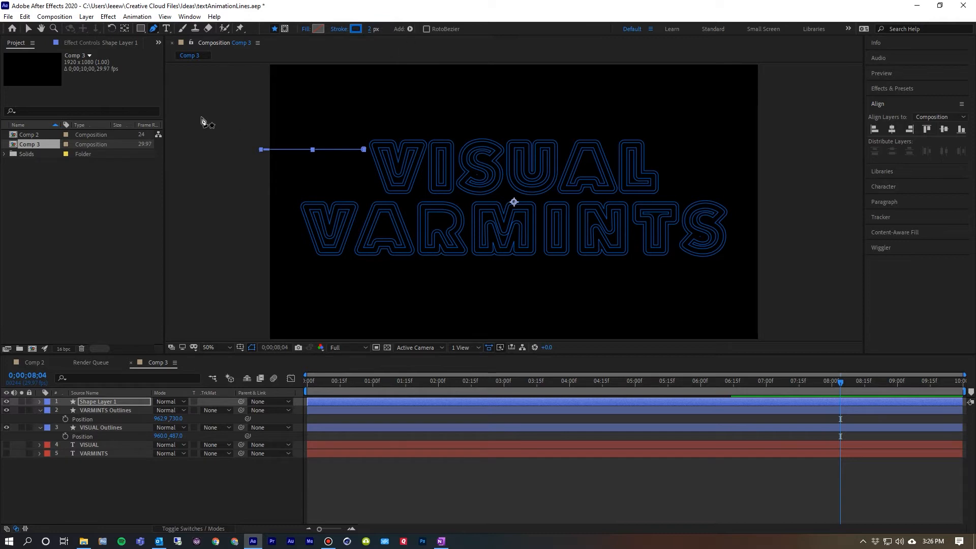
click(29, 28)
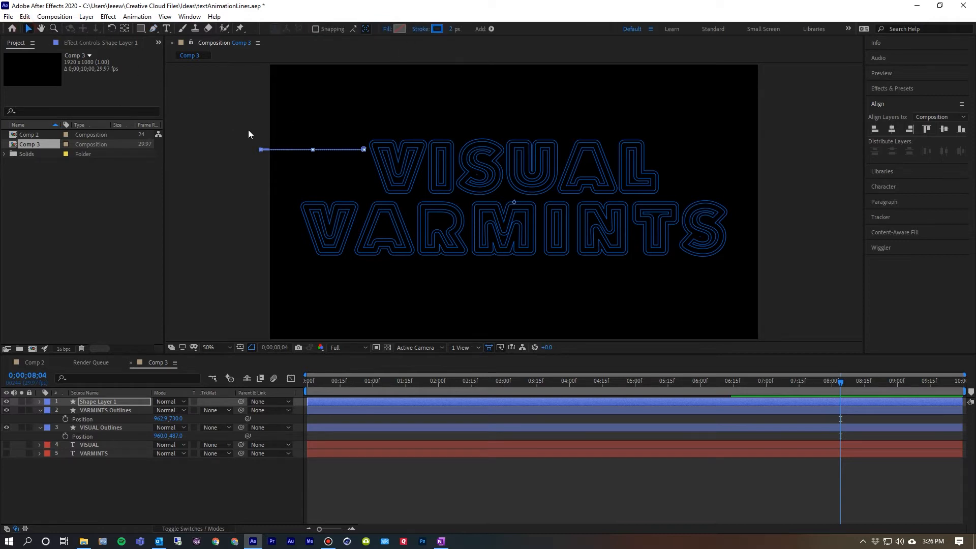
Step: Add Trim Paths to the Shape 1 group of Shape Layer 1
click(62, 401)
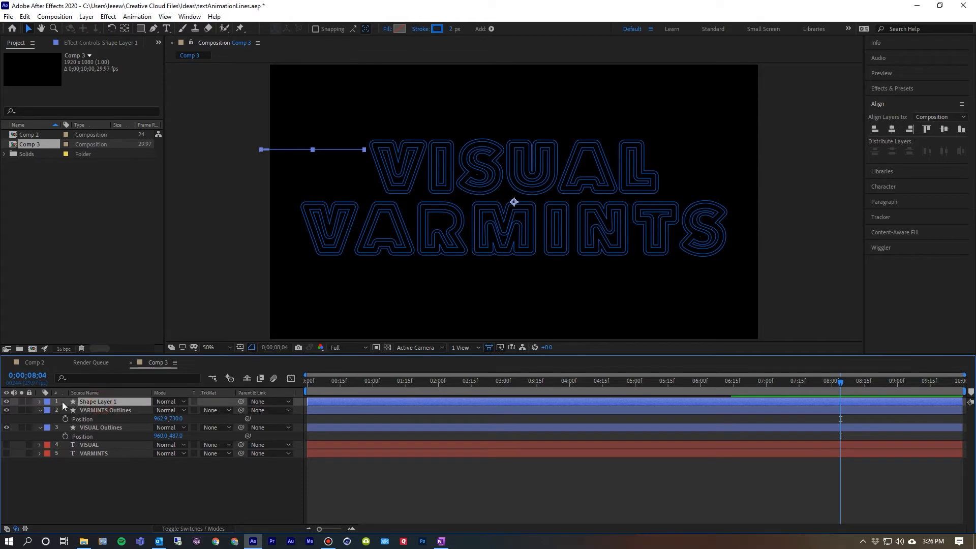
click(39, 401)
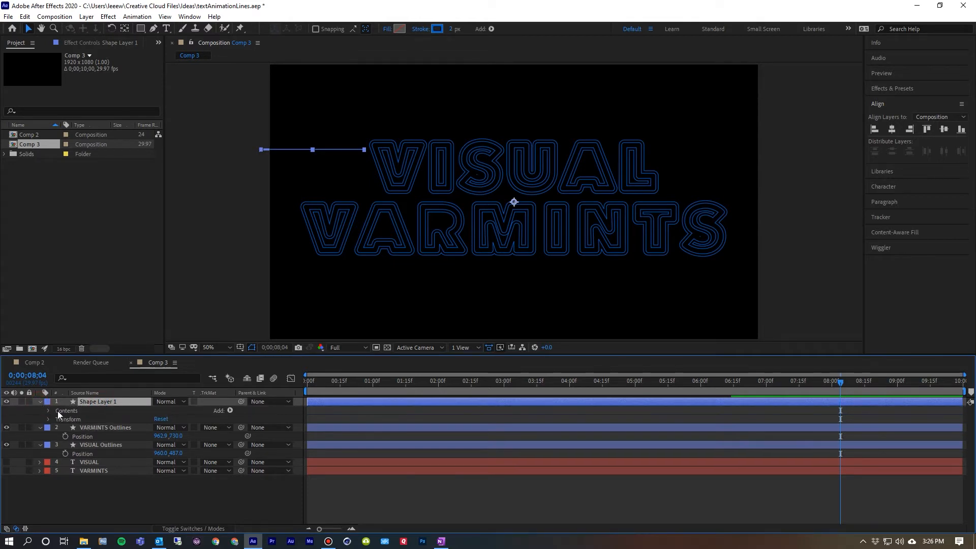
click(46, 411)
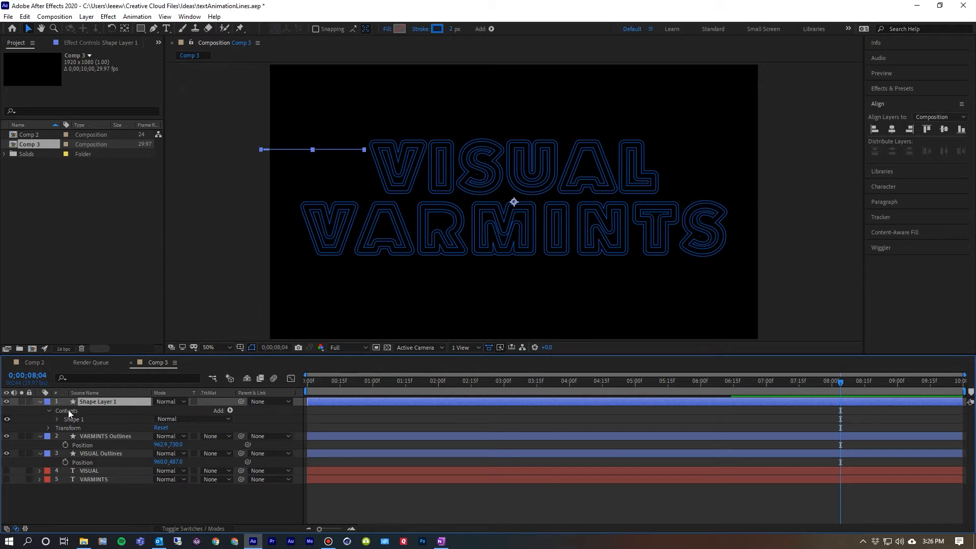
click(72, 419)
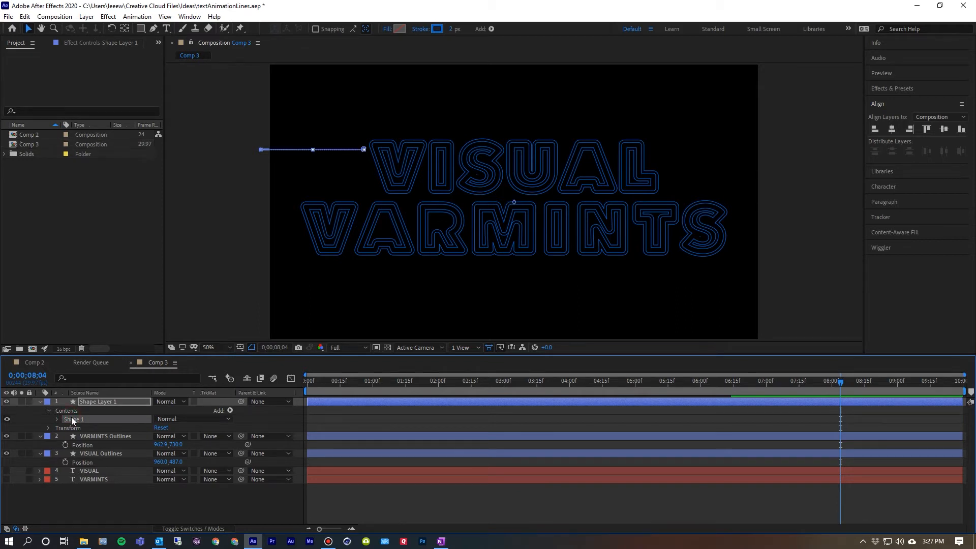
click(230, 411)
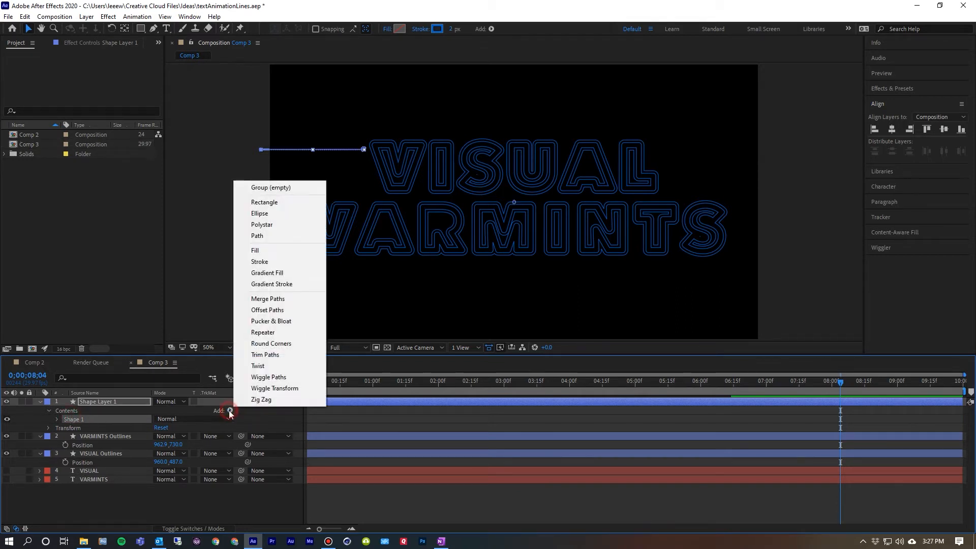
click(265, 355)
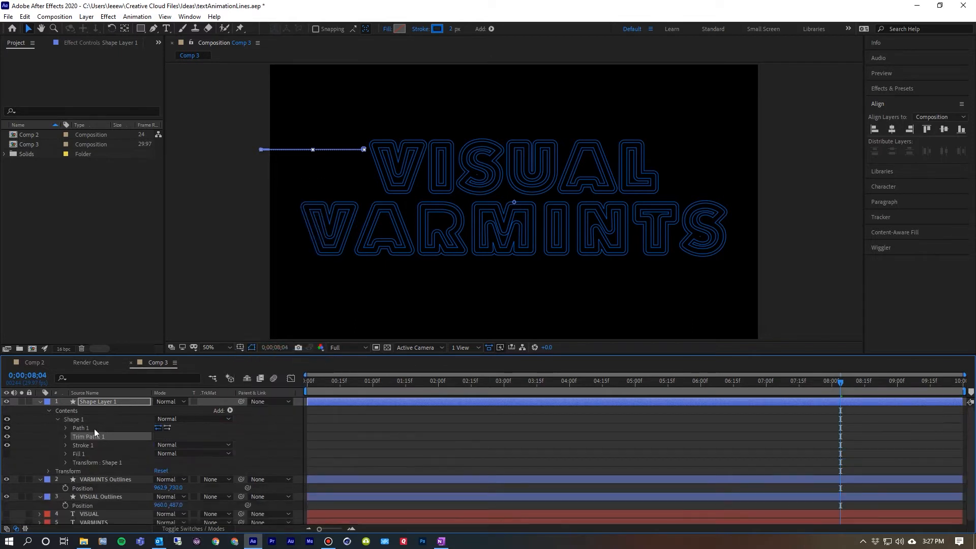
Step: Add Offset Paths to the Contents of Shape Layer 1, outside the Shape 1 group
click(66, 420)
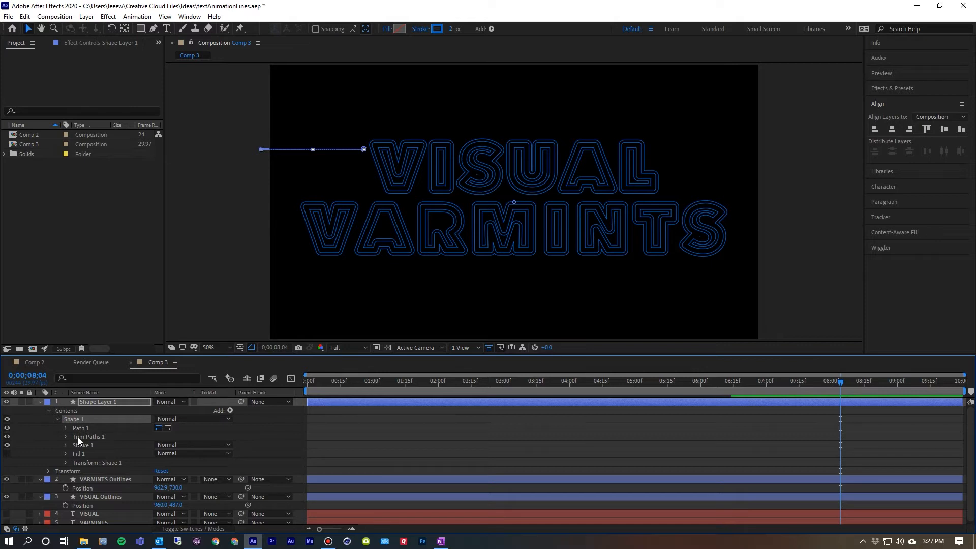
click(78, 437)
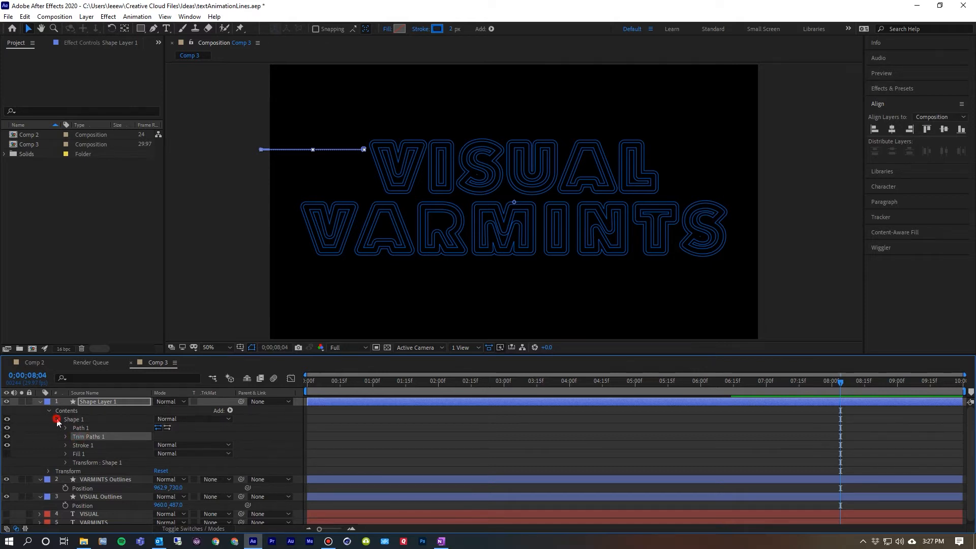
click(63, 417)
click(66, 411)
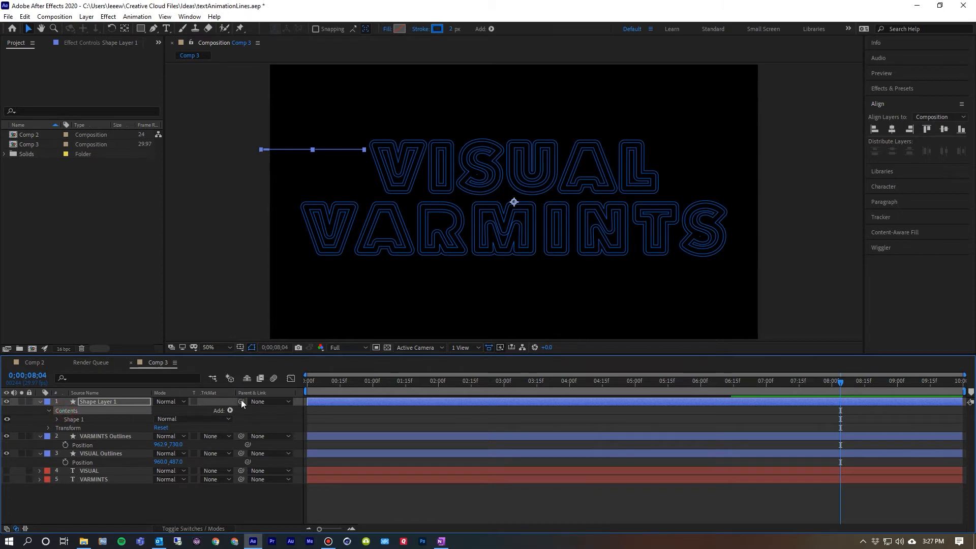
click(231, 410)
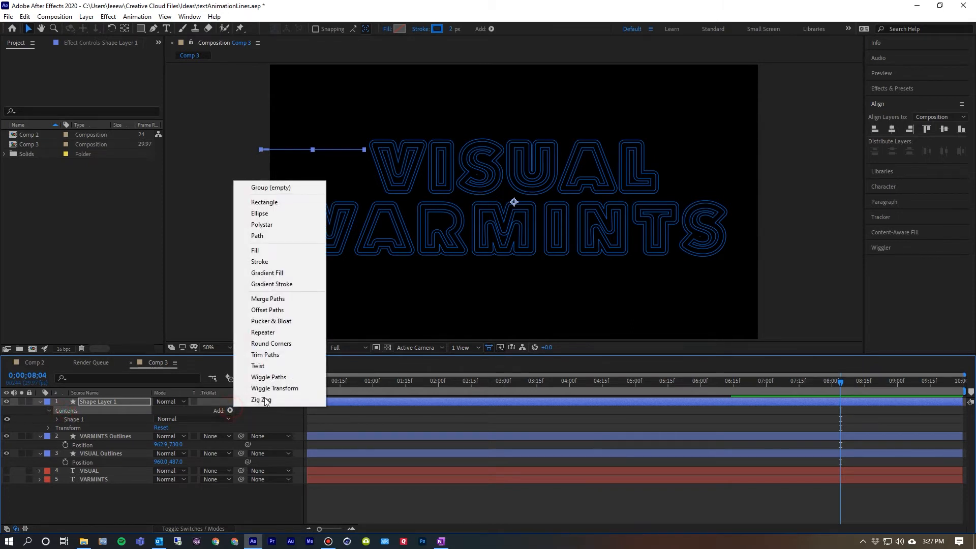
click(272, 309)
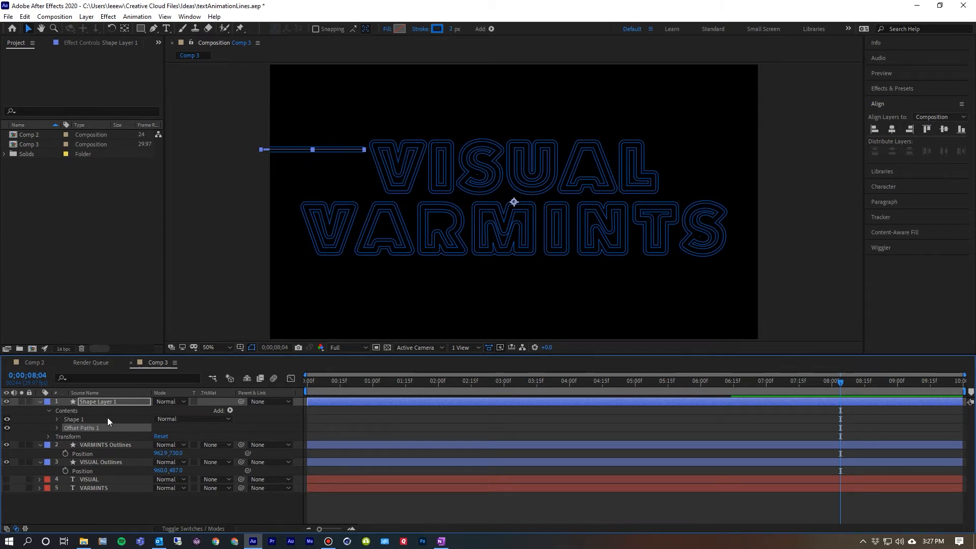
Step: Keyframe the line's Trim Paths Start at 100% at 0;00;00;00
click(57, 419)
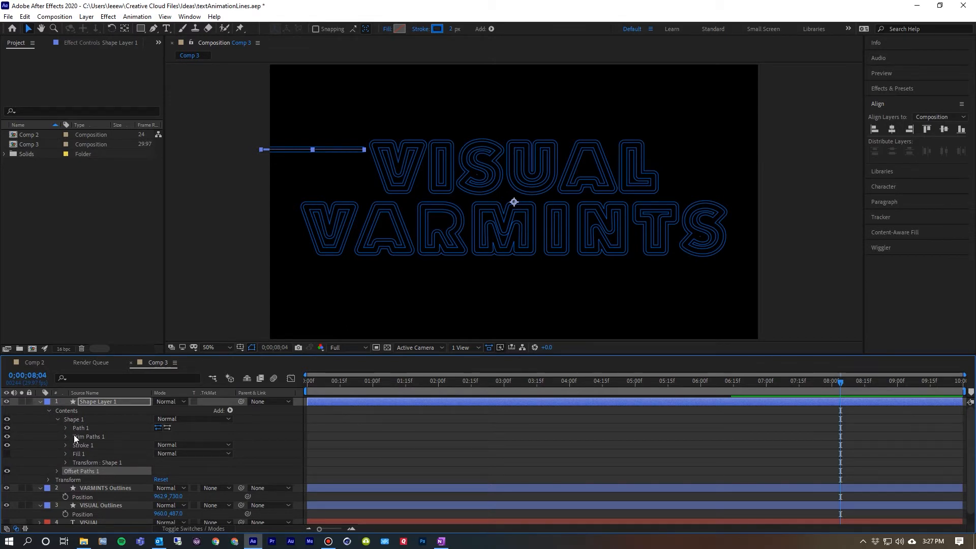
click(65, 436)
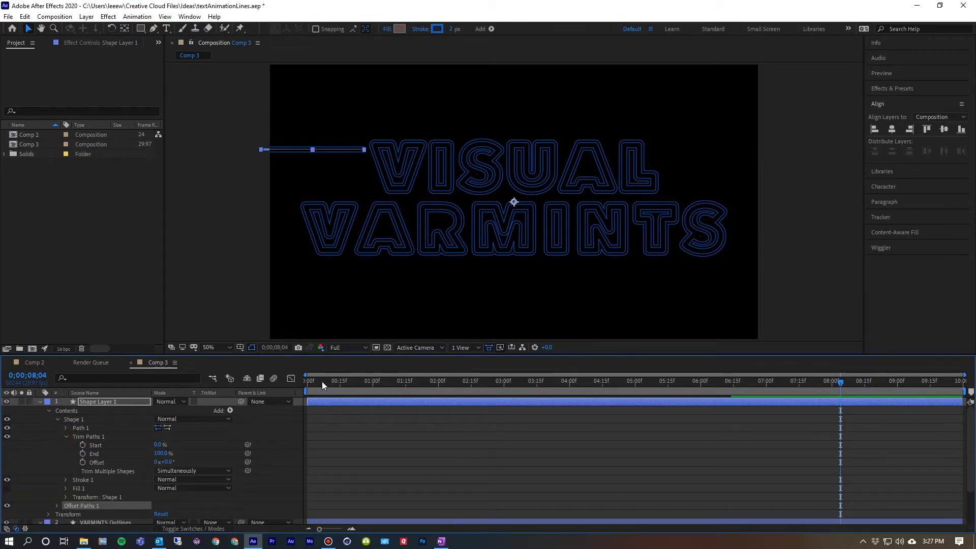
drag(313, 385, 297, 392)
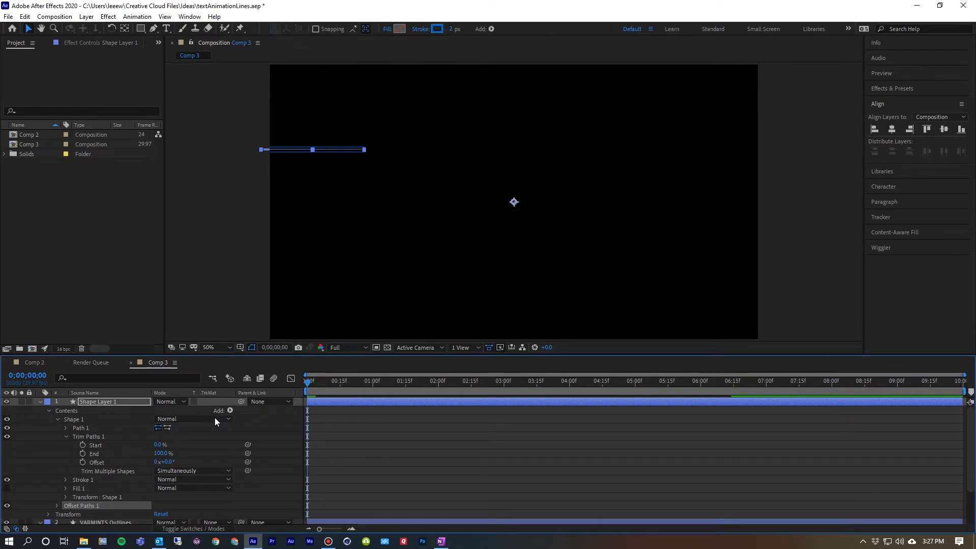
drag(159, 447, 232, 443)
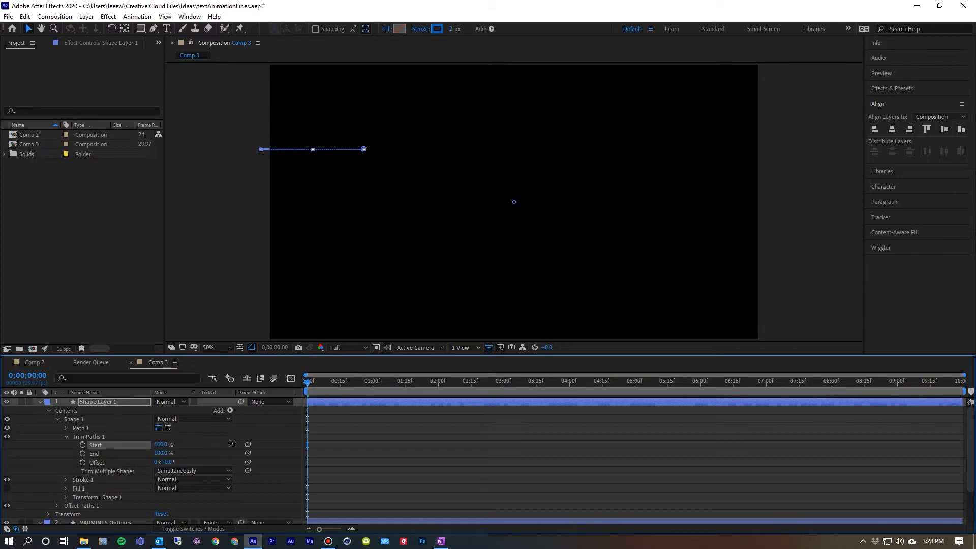
click(82, 445)
Step: Keyframe the line's Trim Paths Start at 0% at 0;00;01;00 and check the reveal at 0;00;00;15
click(373, 381)
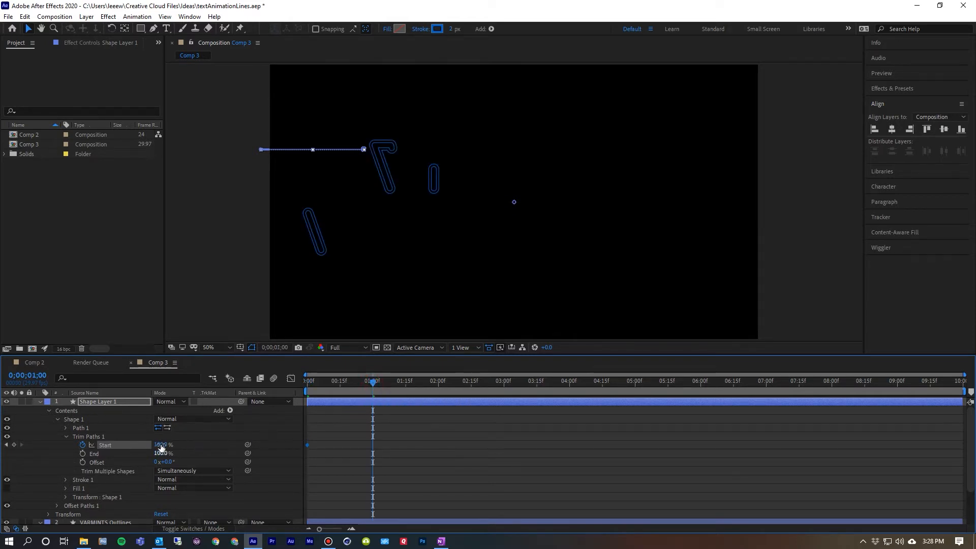
click(161, 445)
text(0)
key(Return)
click(340, 386)
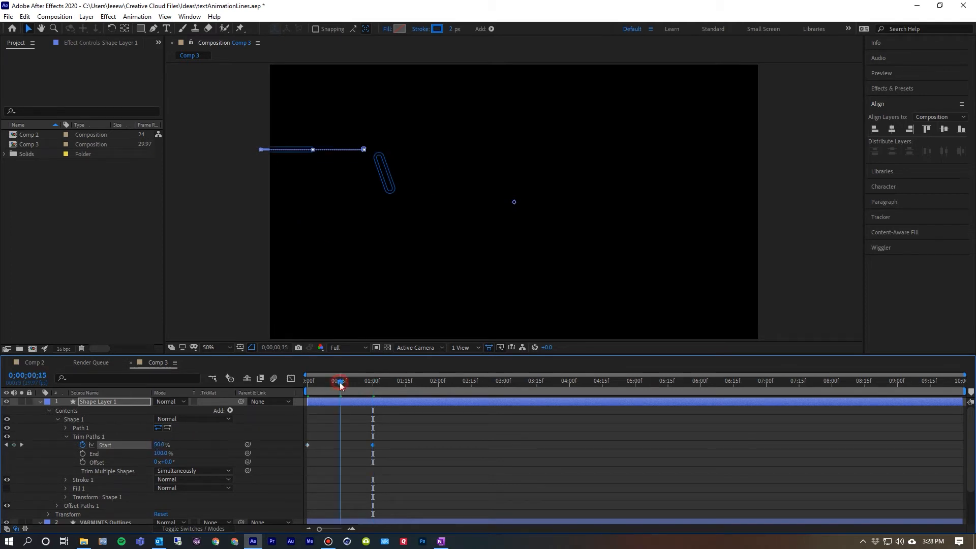
click(227, 307)
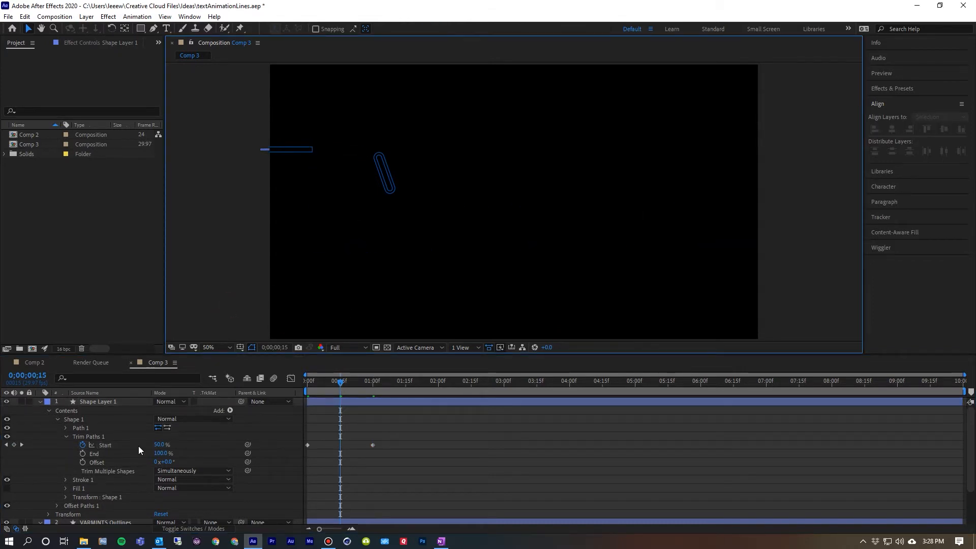
Step: Set Shape Layer 1's Offset Paths to Round Join with 2 copies
click(49, 410)
click(49, 411)
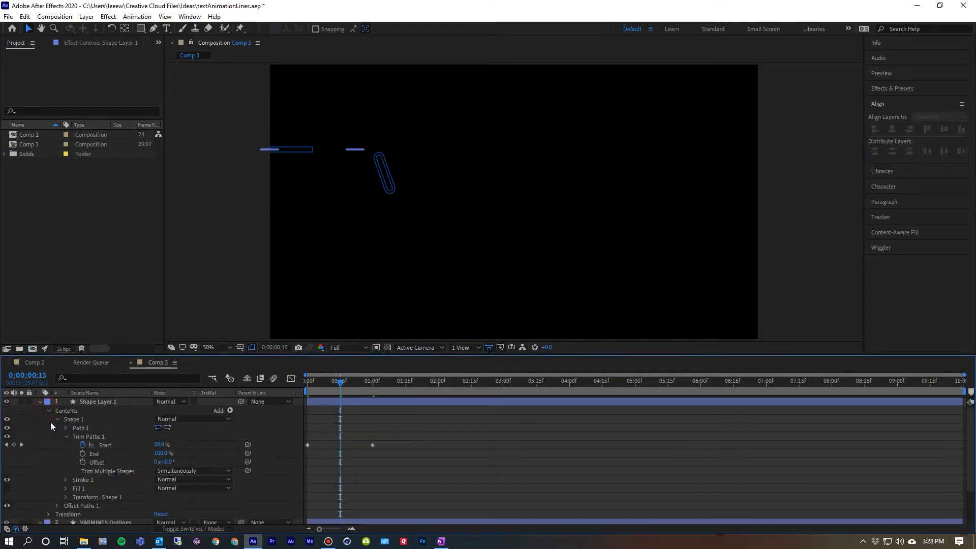
click(55, 419)
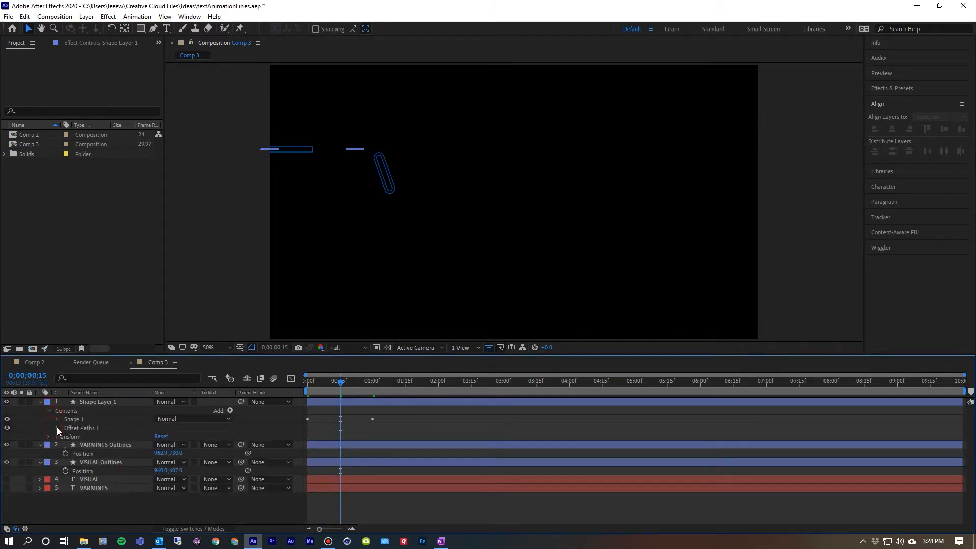
click(57, 428)
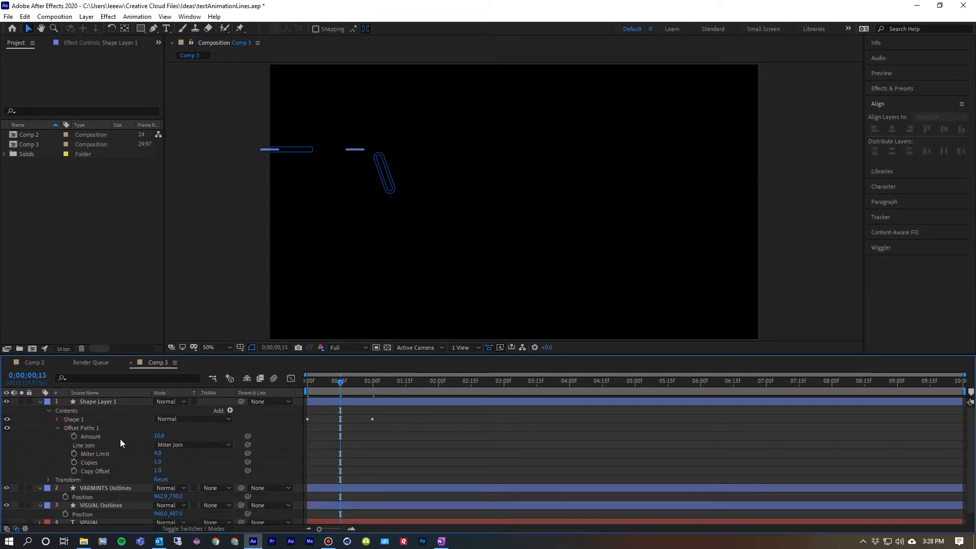
click(184, 445)
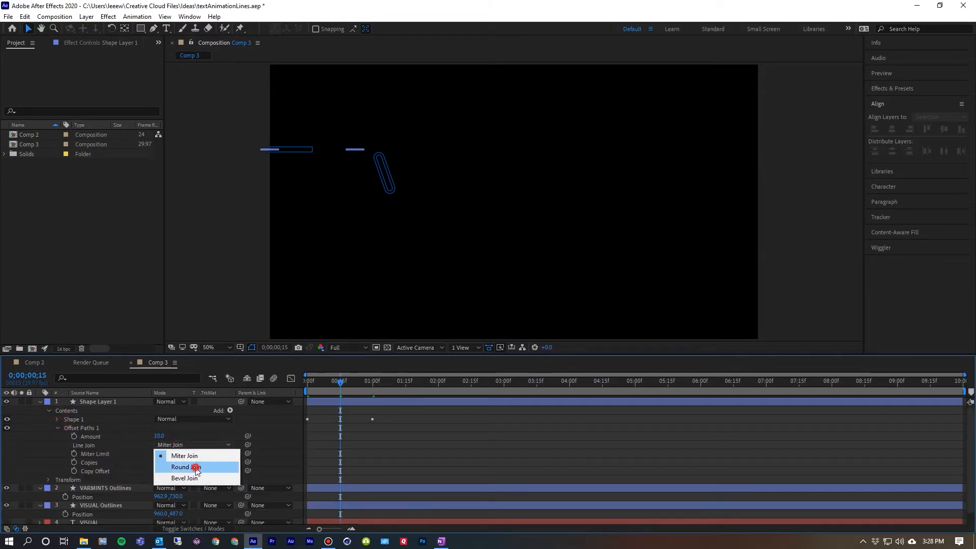
click(197, 468)
click(158, 464)
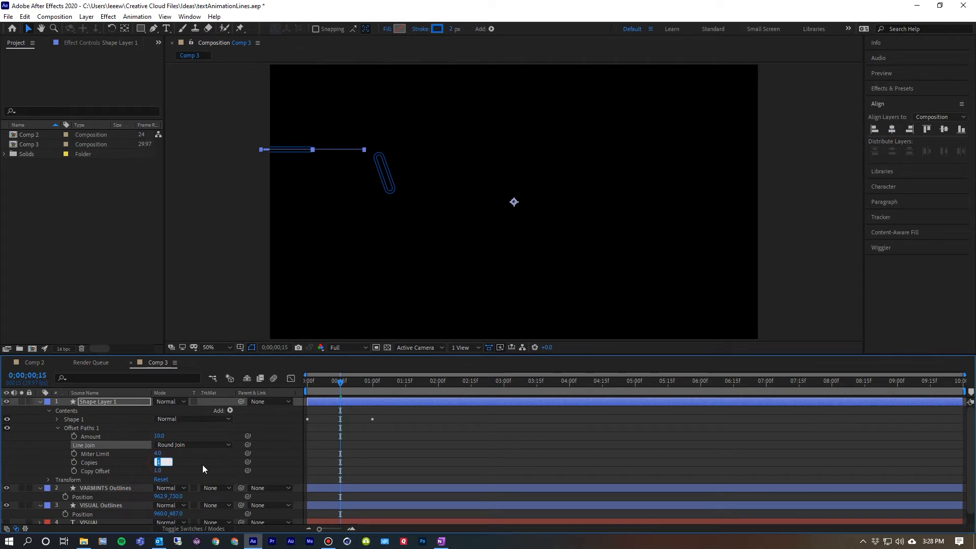
text(2)
key(Return)
click(209, 290)
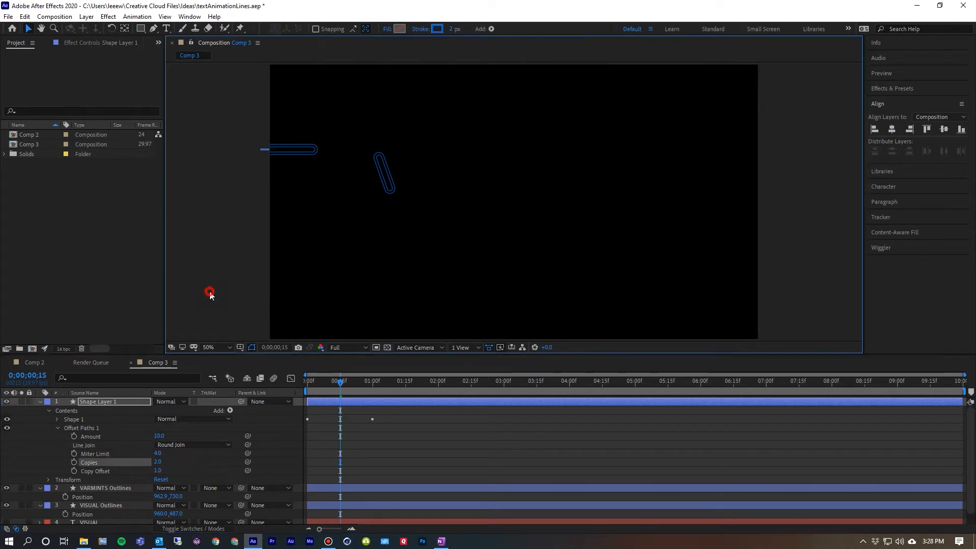
Step: Preview the line and text animation from the start of the composition and collapse Shape Layer 1's properties
drag(341, 385, 288, 383)
key(space)
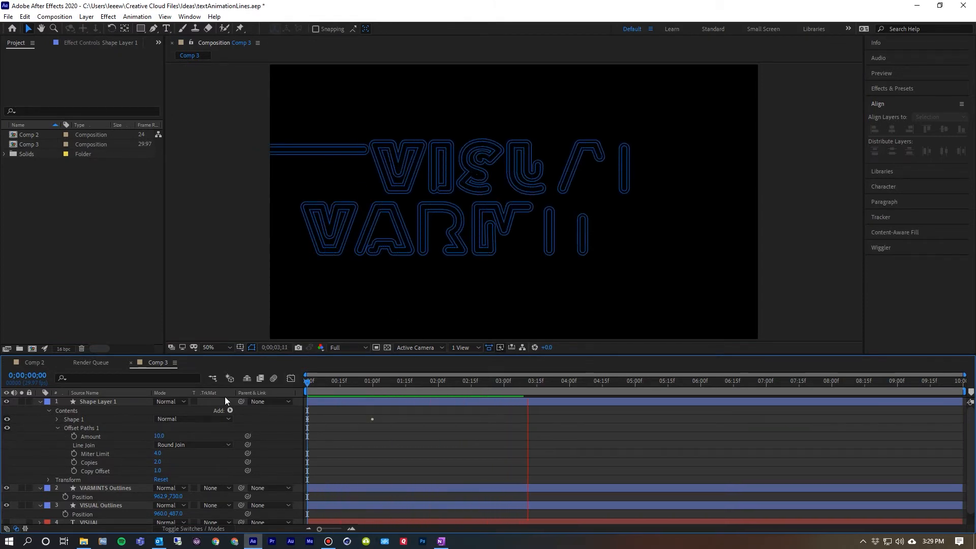
click(57, 428)
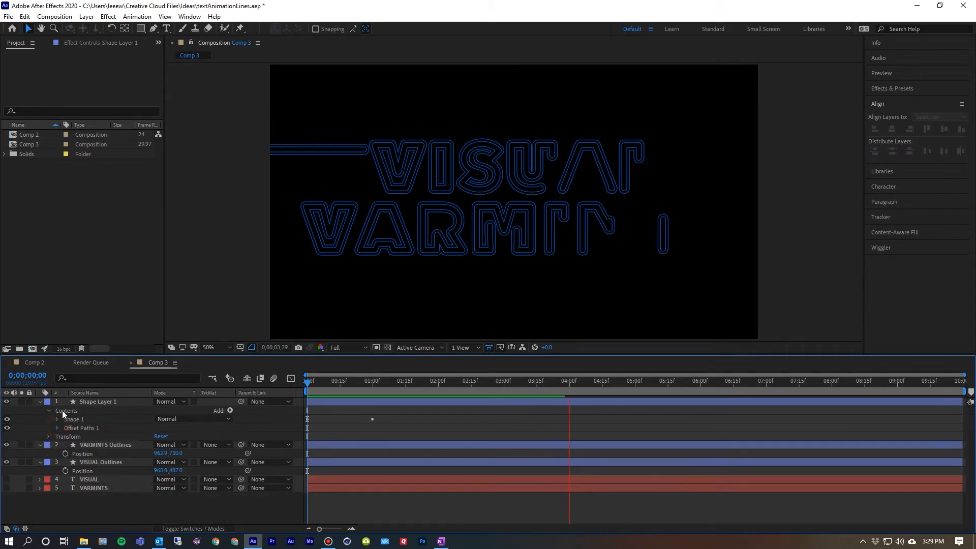
click(88, 402)
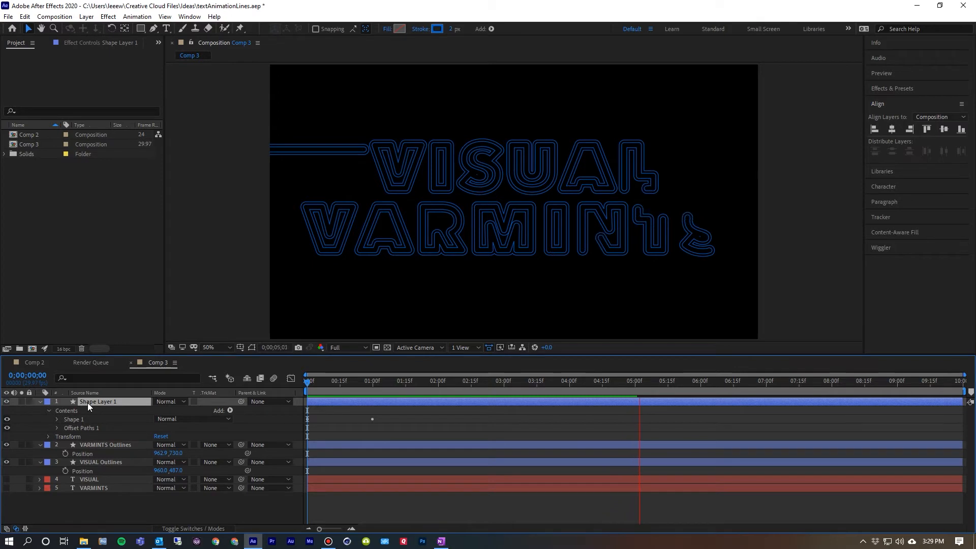
key(Return)
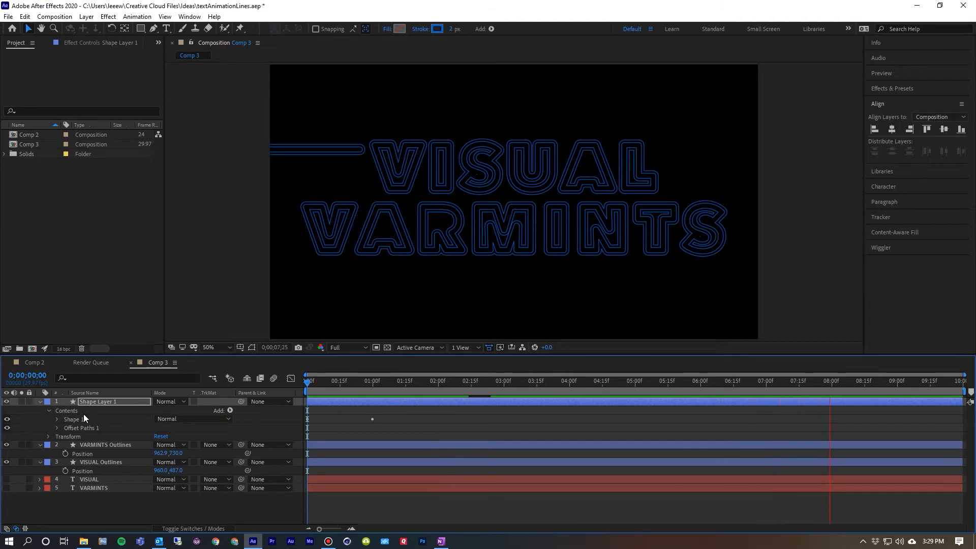
click(39, 401)
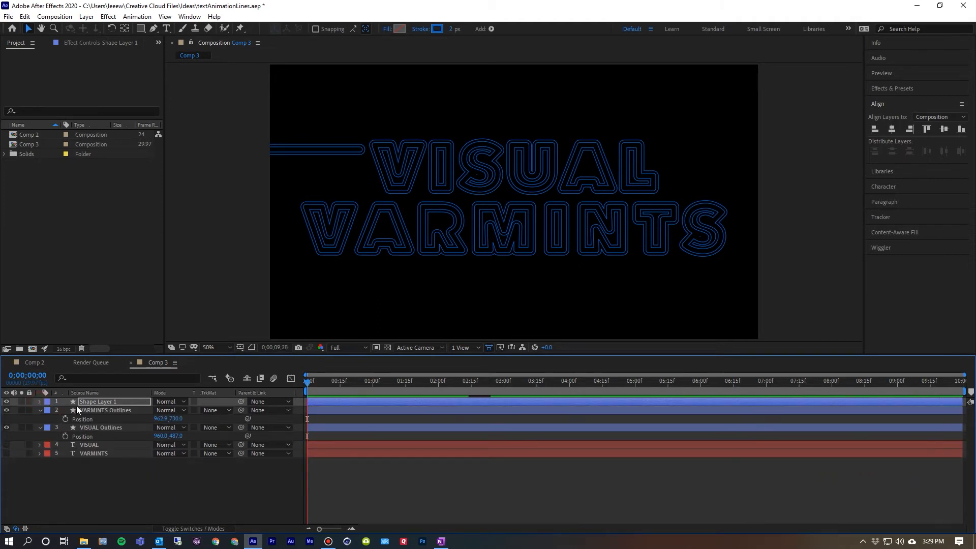
Step: Duplicate Shape Layer 1 and place the copy just below the original line, nudged slightly to the right
click(95, 402)
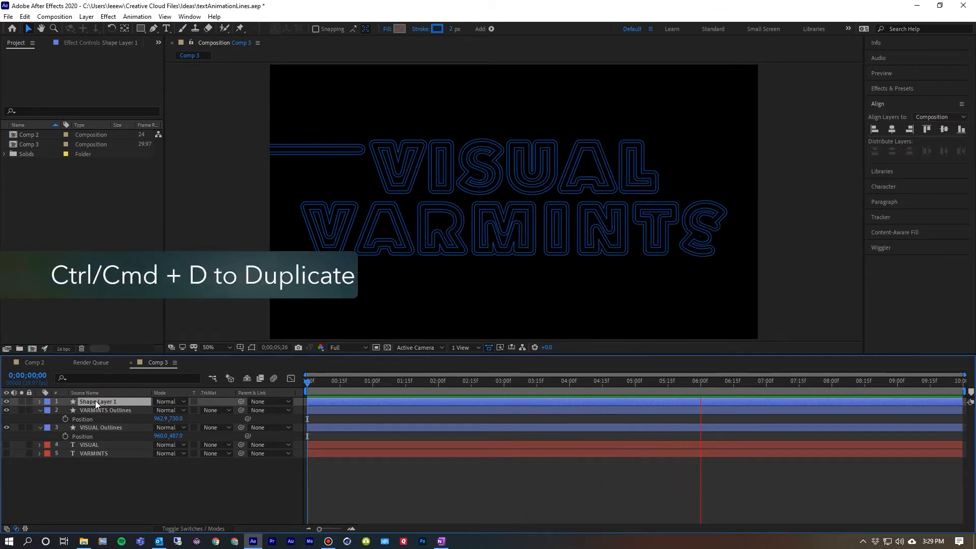
key(ctrl+d)
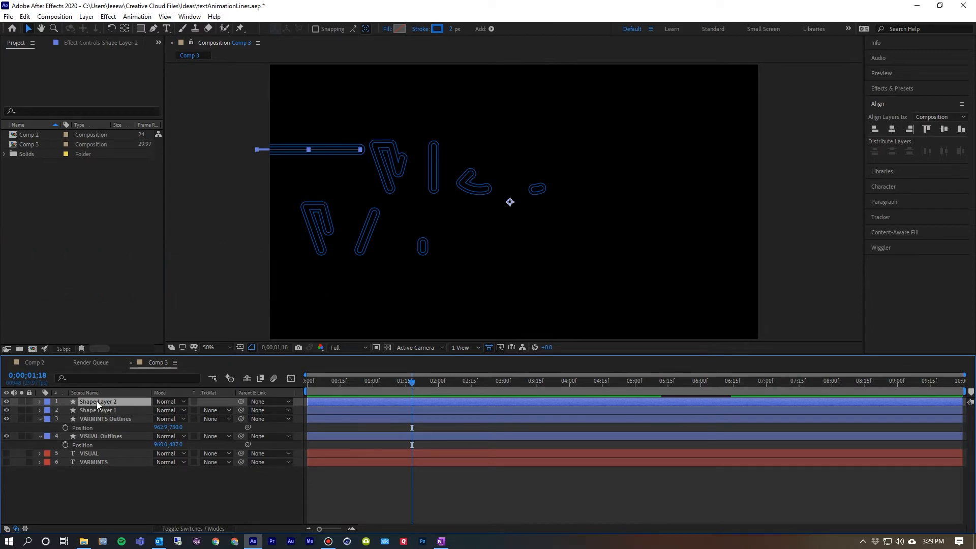
key(shift+Down)
key(shift+Down)
key(shift+Down)
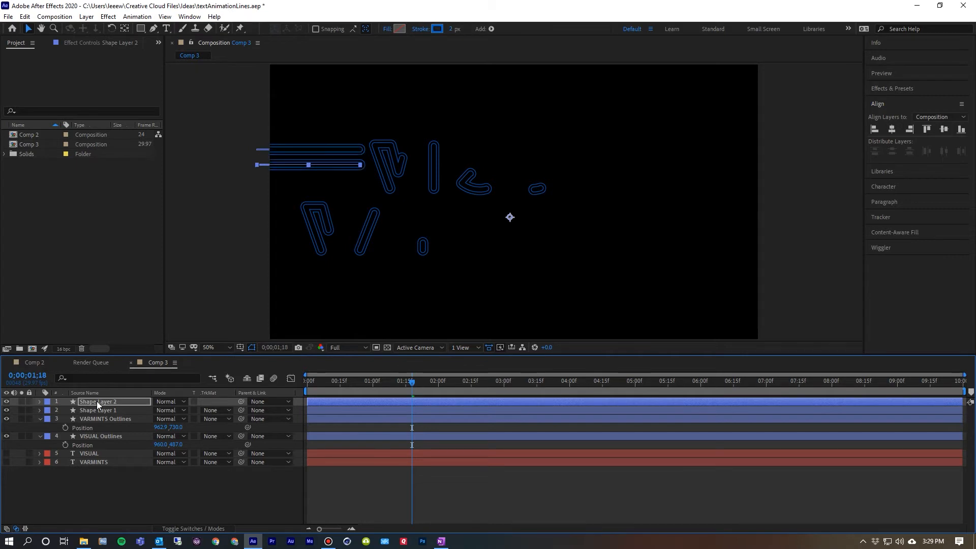
key(shift+Right)
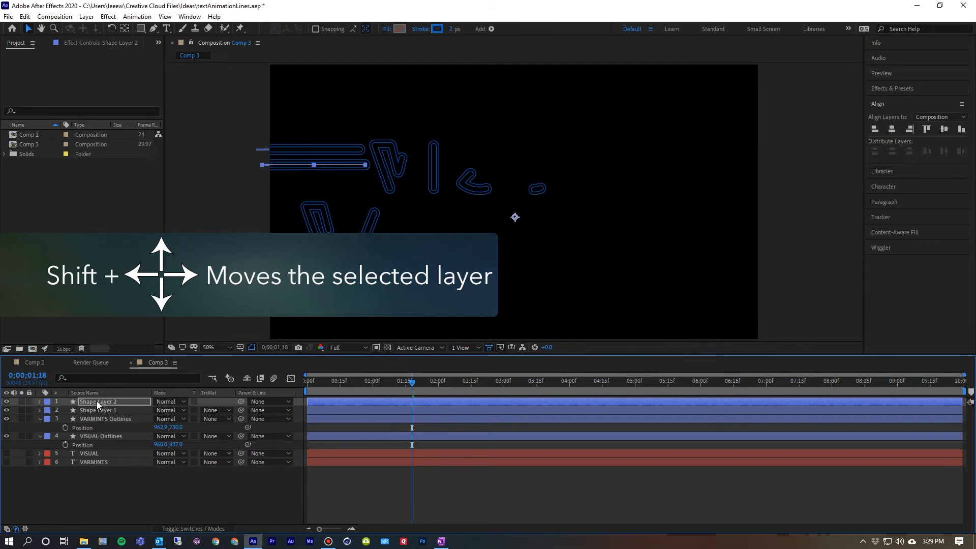
Step: Duplicate Shape Layer 2 and place the copy as an evenly spaced third line below it, nudged slightly to the right
click(97, 401)
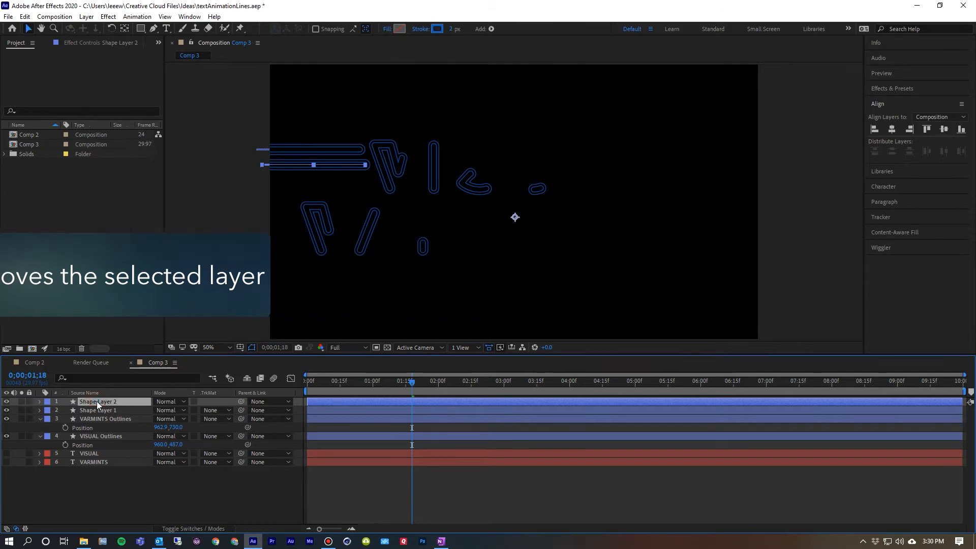
key(ctrl+d)
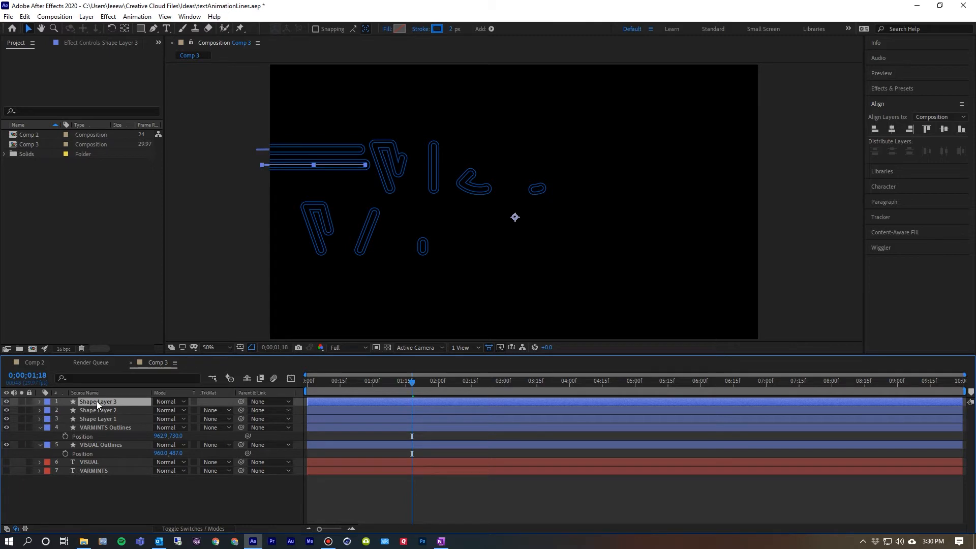
key(shift+Down)
key(shift+Down)
key(shift+Down)
key(shift+Down)
key(shift+Down)
key(shift+Down)
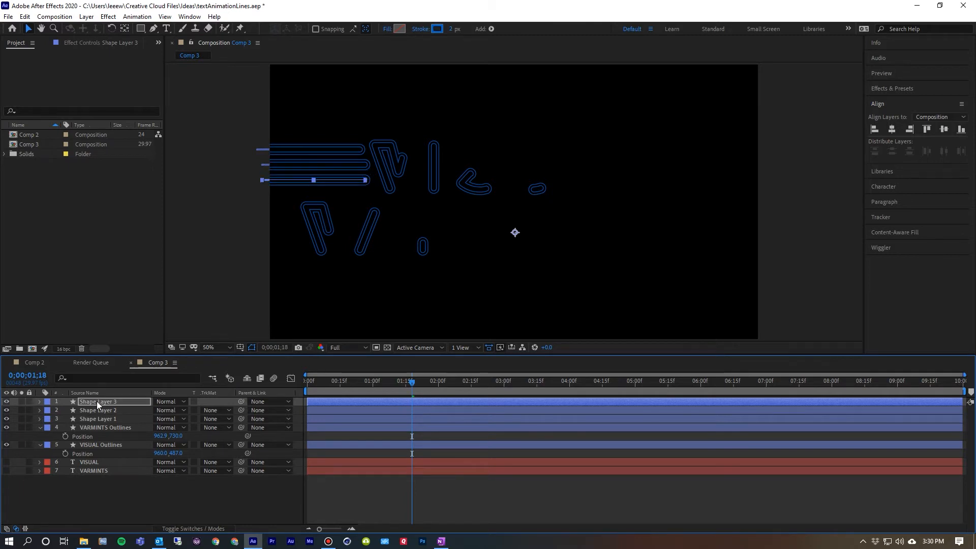
click(109, 511)
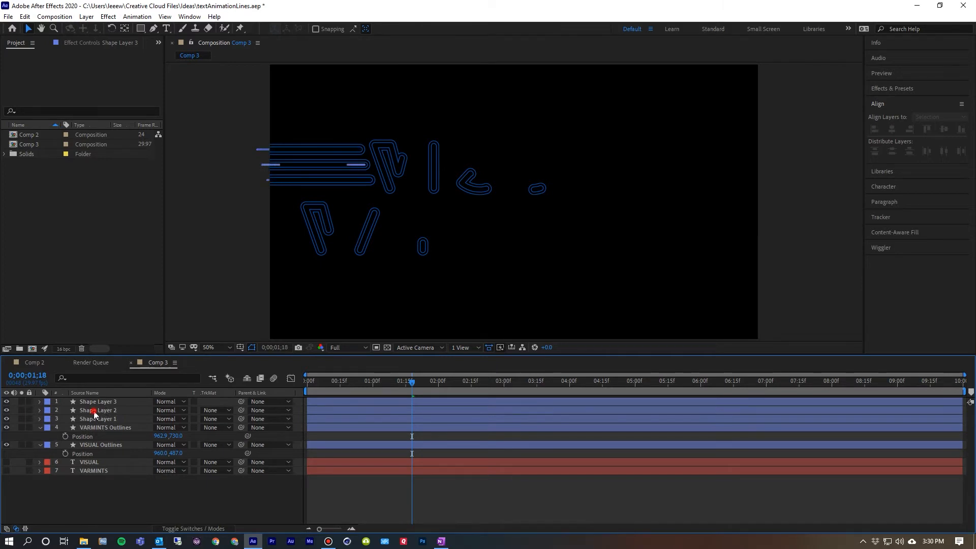
Step: Set the stroke colour of the middle line, Shape Layer 2, to yellow CCAC0A
click(93, 410)
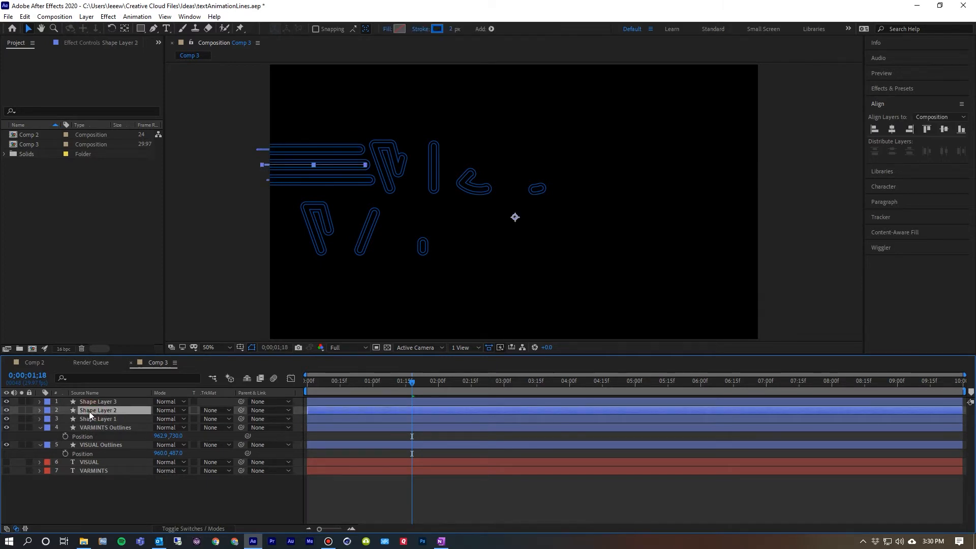
click(436, 30)
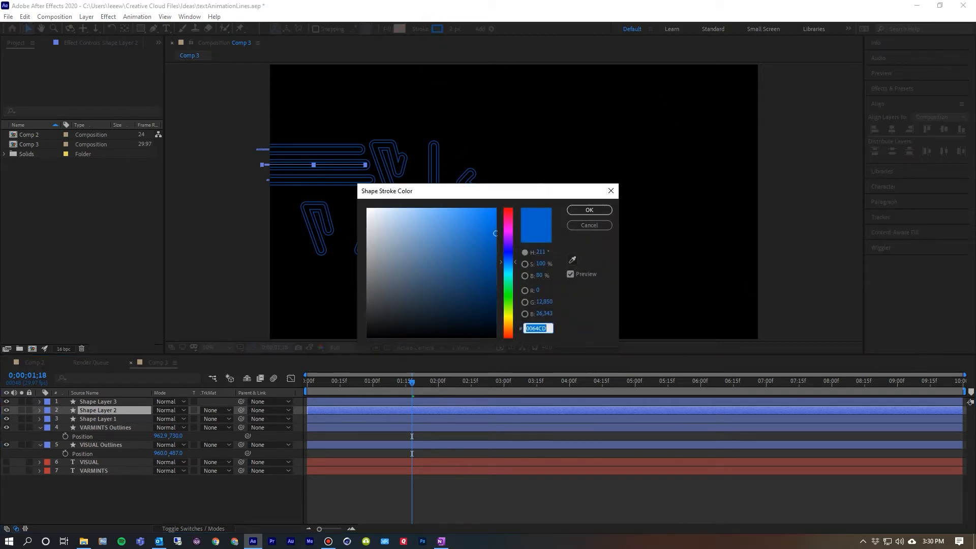
key(alt+Tab)
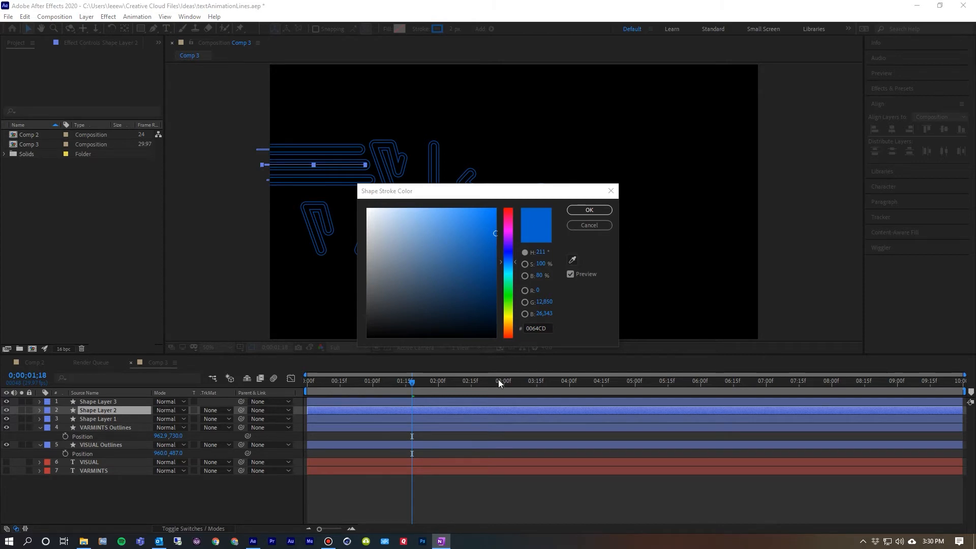
drag(550, 329, 517, 329)
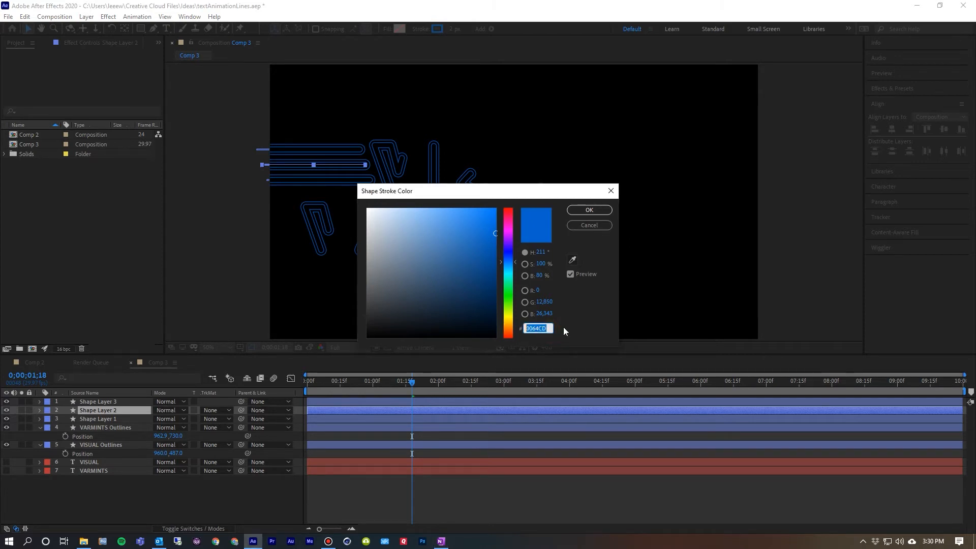
text(CCAC0A)
click(586, 212)
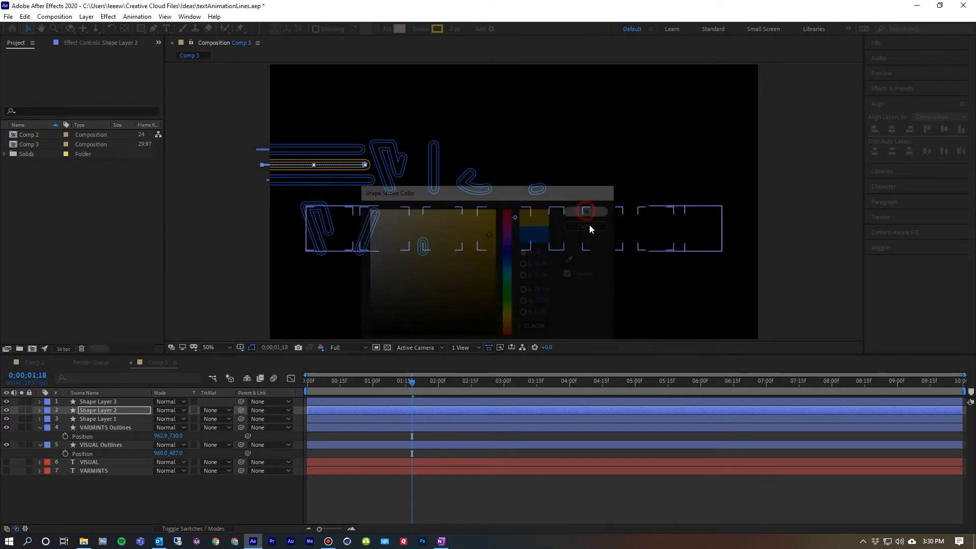
Step: Set the stroke colour of the upper line, Shape Layer 1, to orange using the copied hex code
click(112, 399)
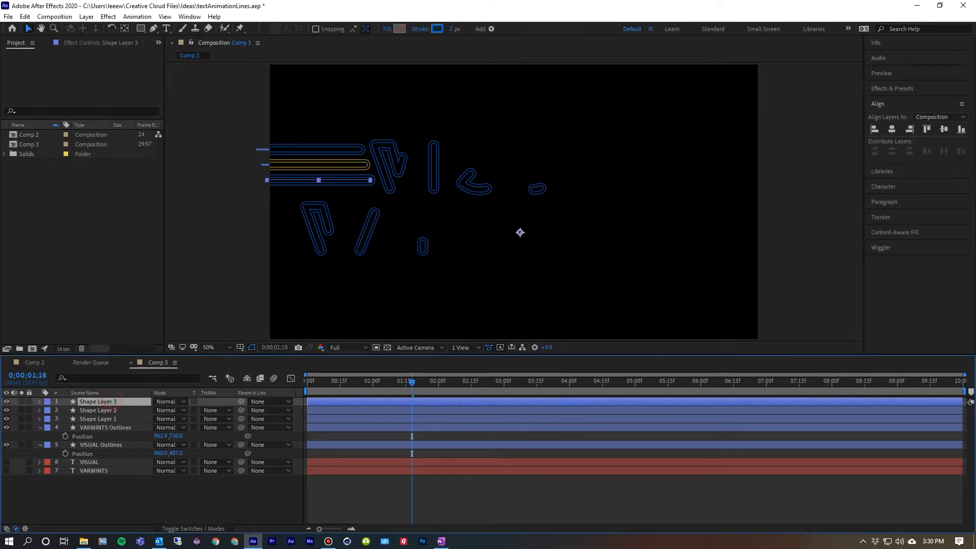
click(99, 419)
key(alt+Tab)
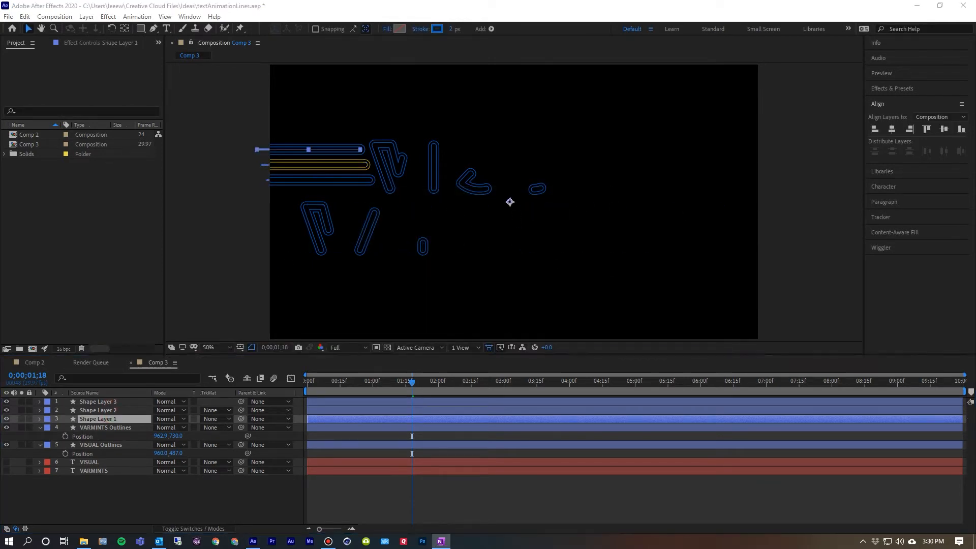
click(437, 28)
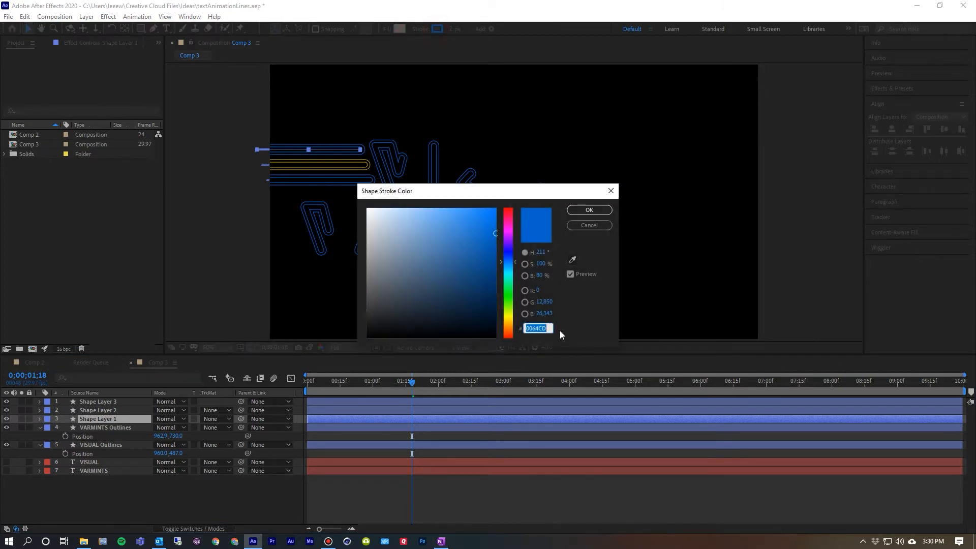
key(ctrl+v)
click(589, 211)
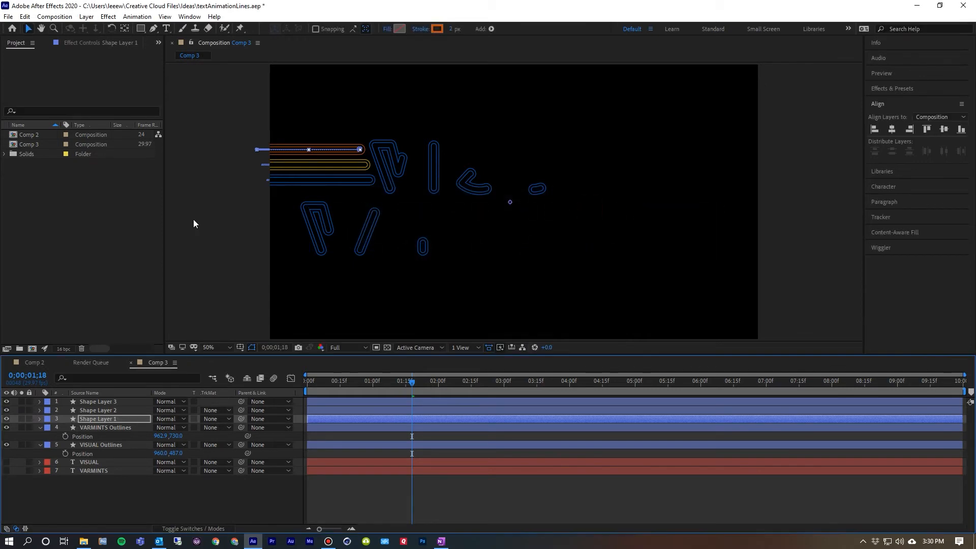
click(230, 224)
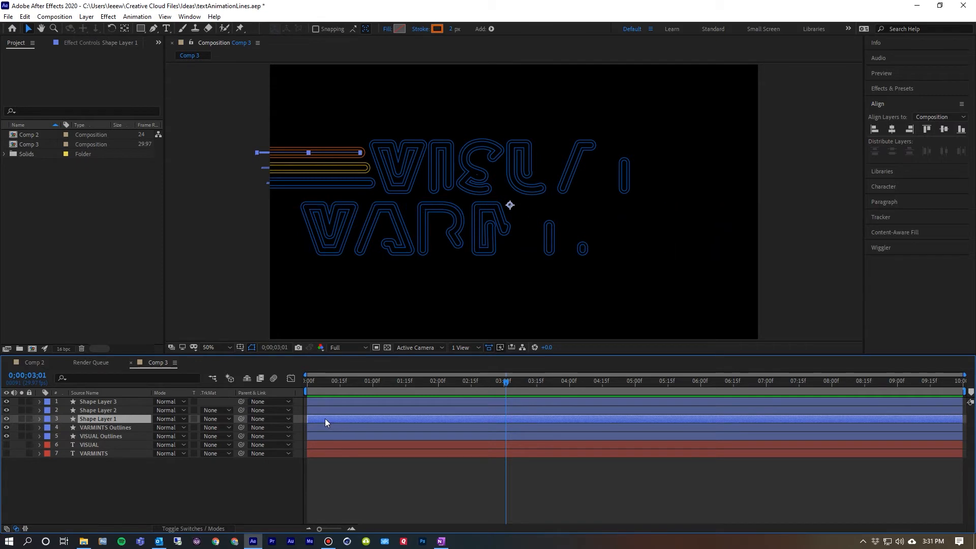
Step: Stagger the lines by starting Shape Layer 1 at 01:00f and Shape Layer 2 at 00:15f, and preview the result
drag(319, 419, 383, 420)
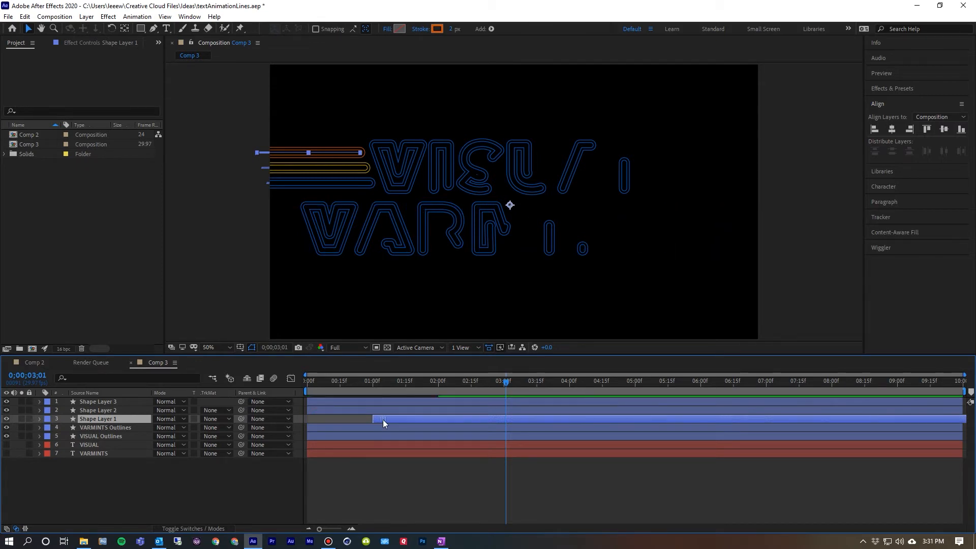
click(95, 411)
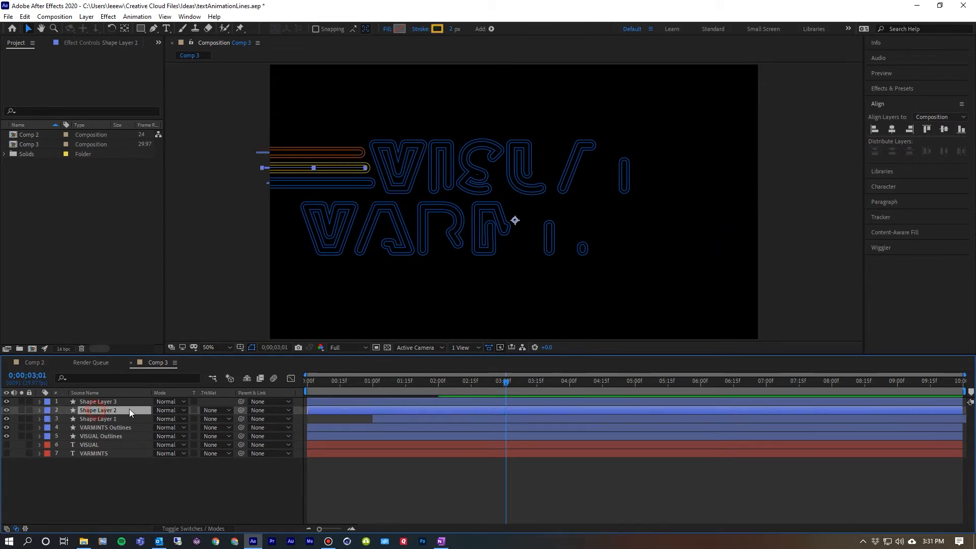
drag(321, 411, 355, 412)
drag(318, 385, 297, 401)
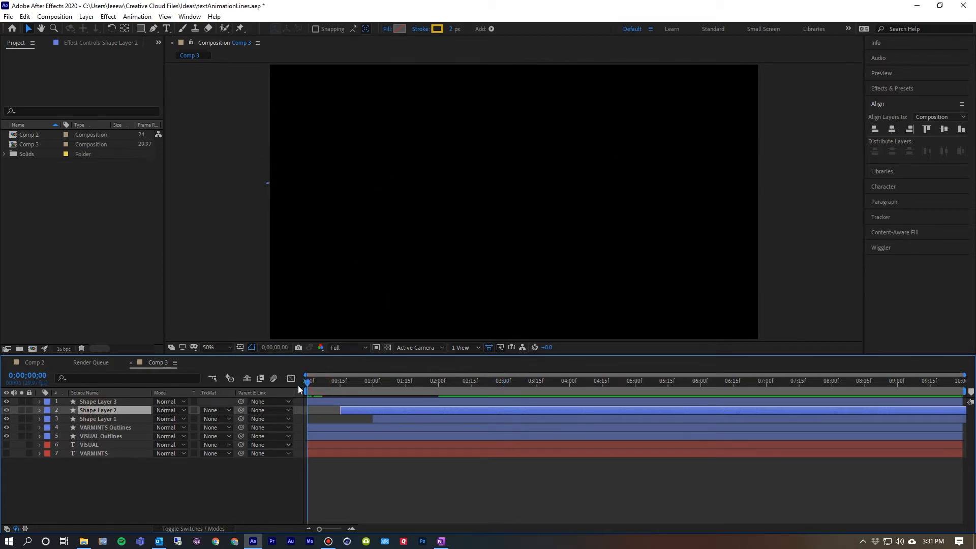
key(space)
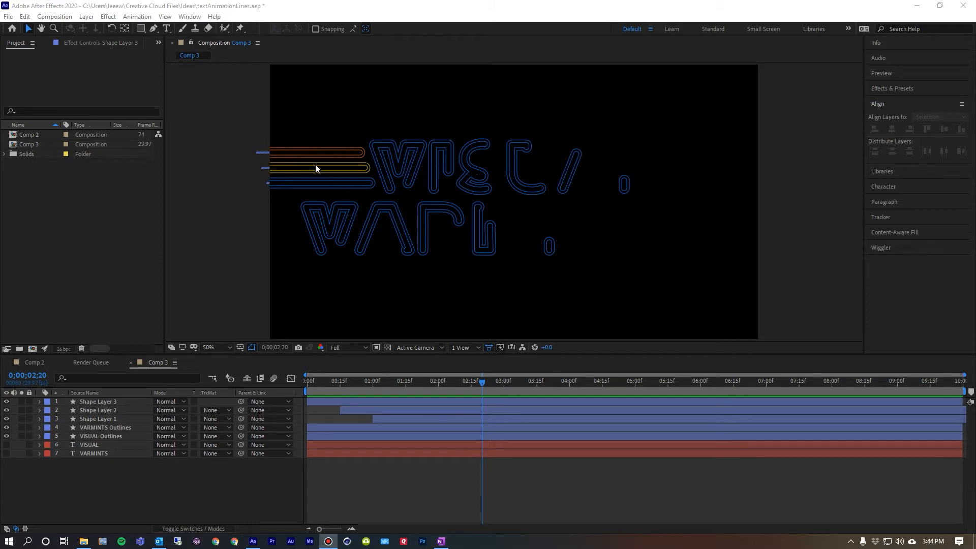
Step: Apply Easy Ease In to the second trim Start keyframe of the blue line, Shape Layer 3
click(112, 403)
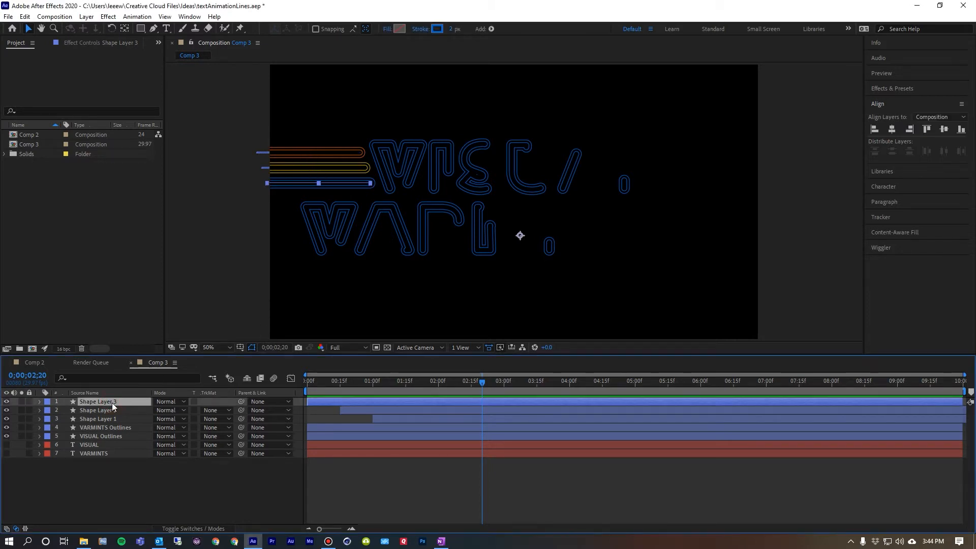
key(u)
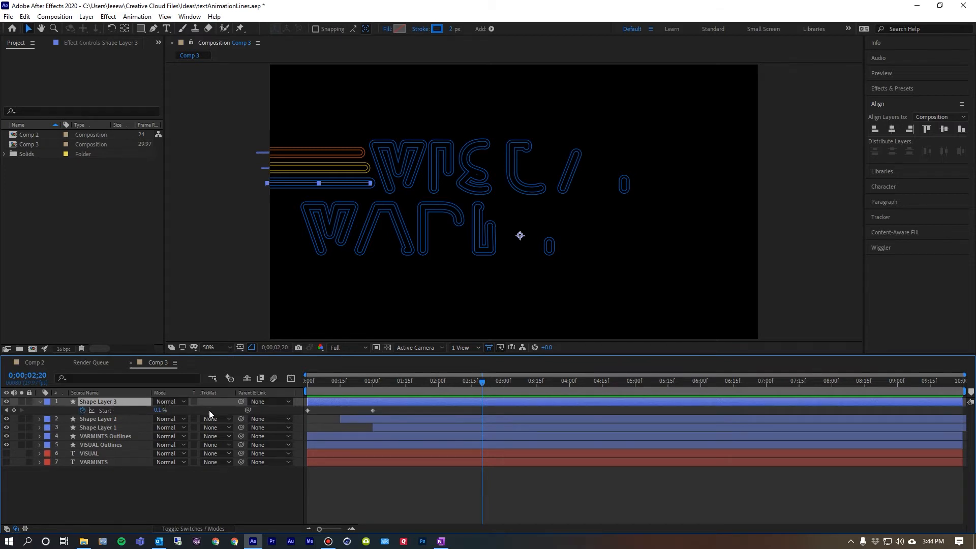
click(373, 411)
right_click(374, 410)
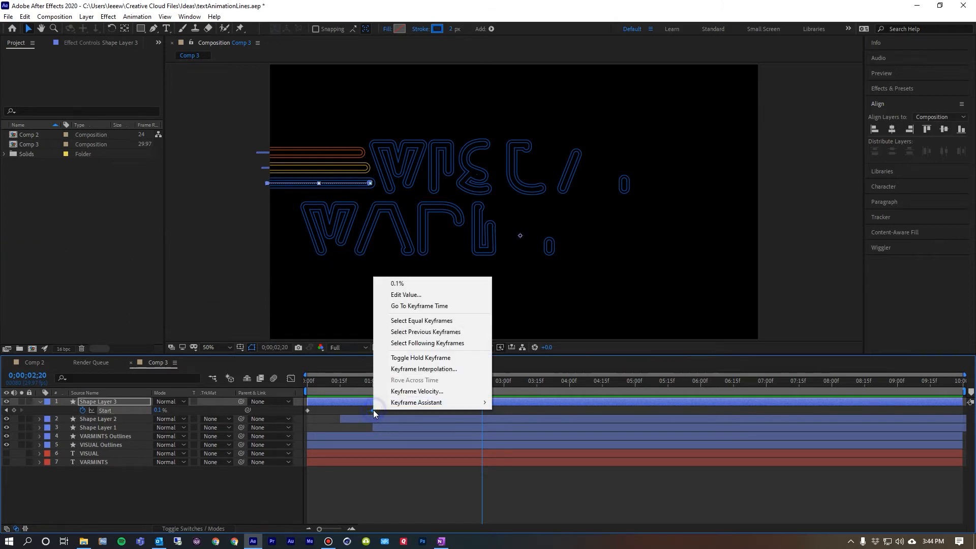
mouse_move(439, 404)
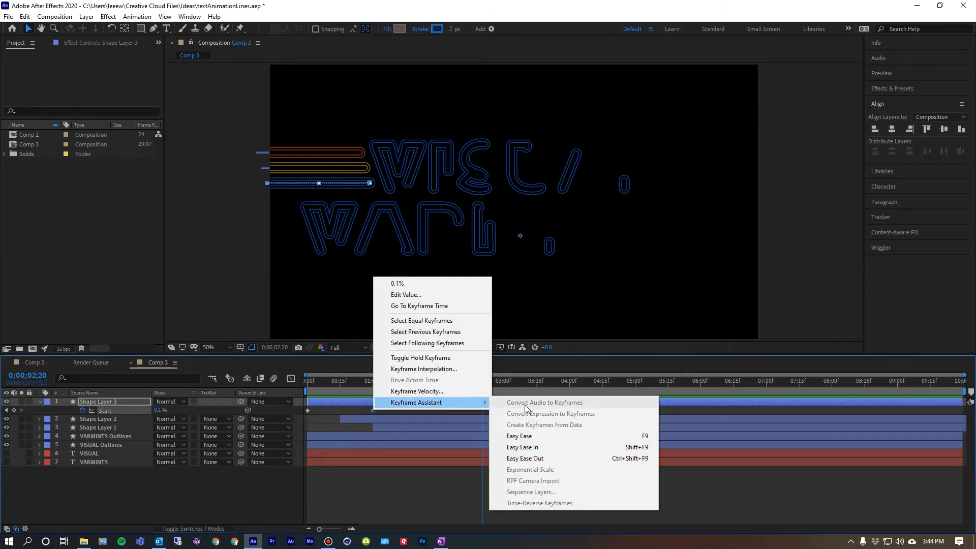
click(540, 448)
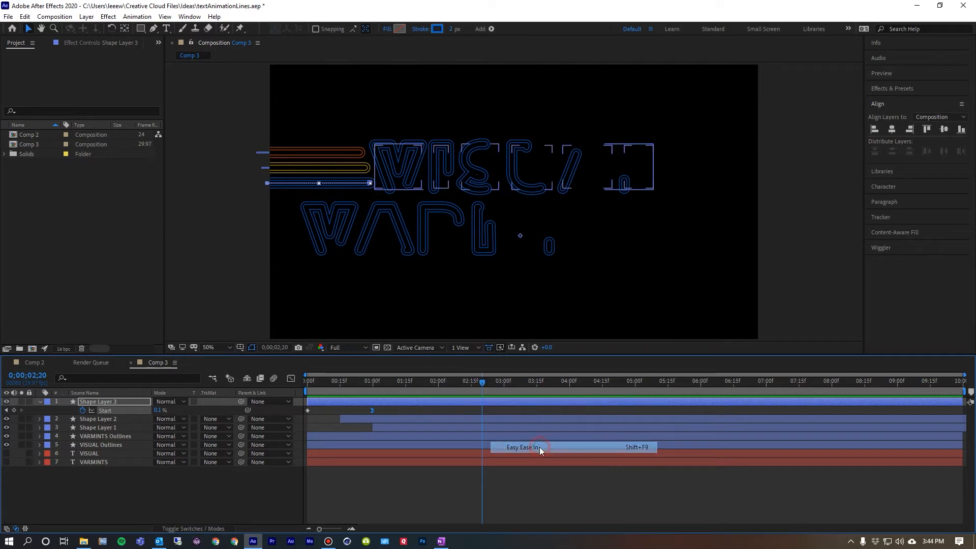
Step: Apply Easy Ease In to the second trim Start keyframe of the yellow line, Shape Layer 2
click(116, 420)
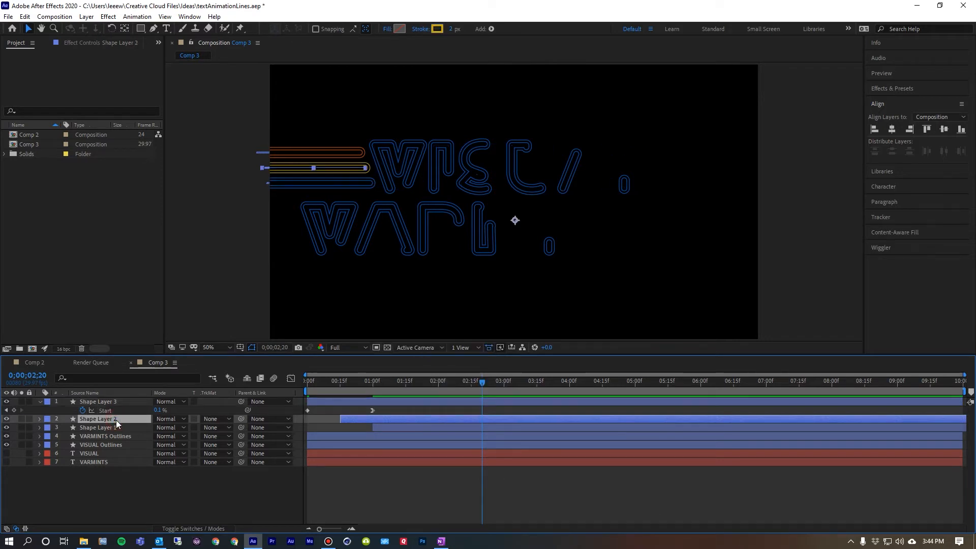
key(u)
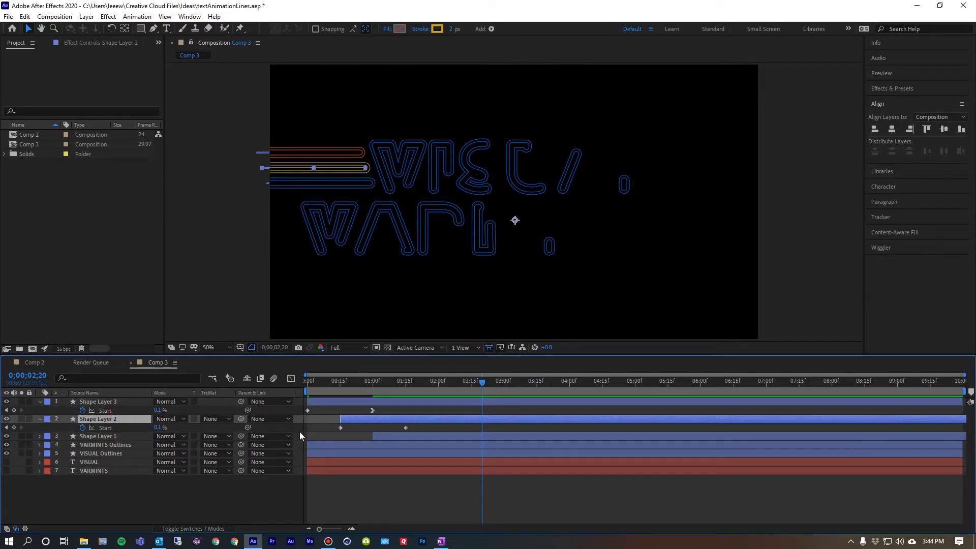
right_click(404, 428)
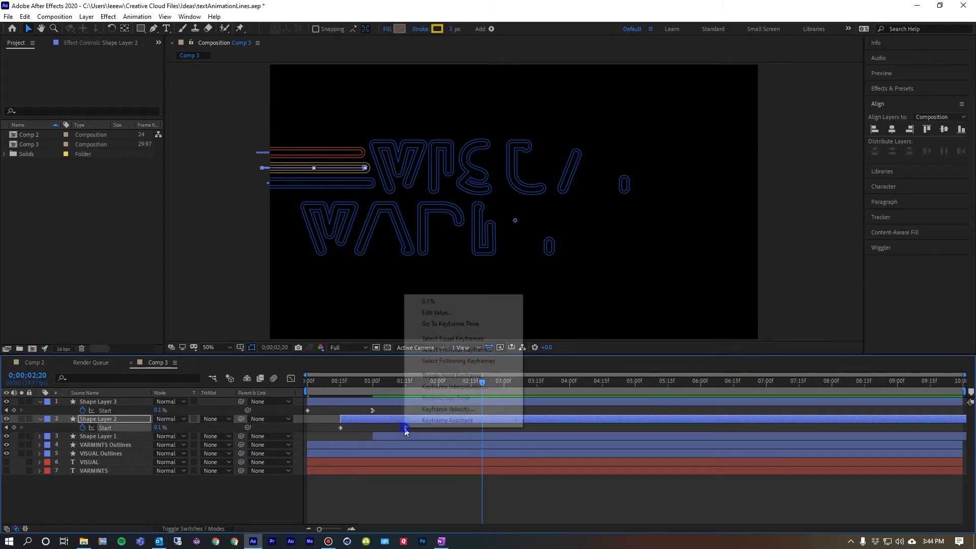
mouse_move(494, 425)
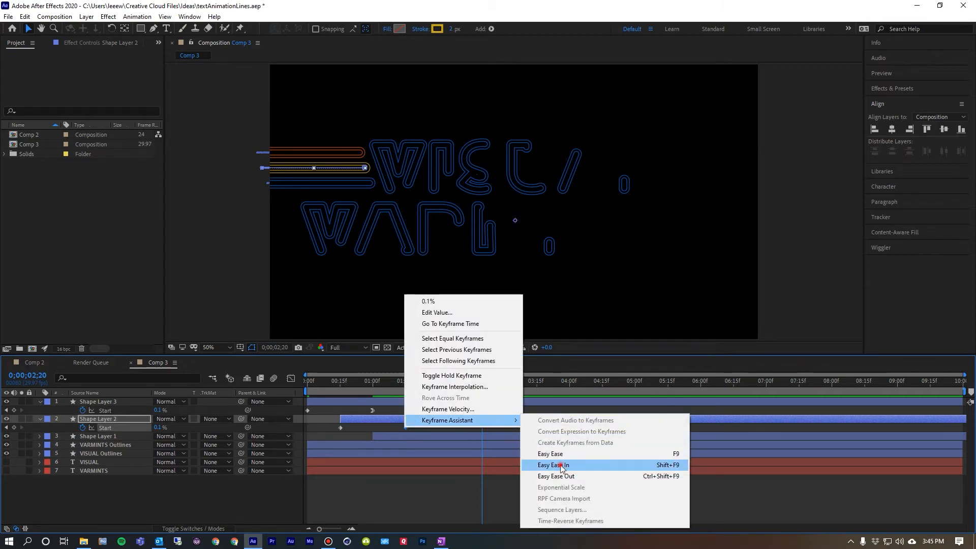
click(585, 465)
Step: Apply Easy Ease In to the second trim Start keyframe of the orange line, Shape Layer 1, and preview the animation
click(99, 438)
key(u)
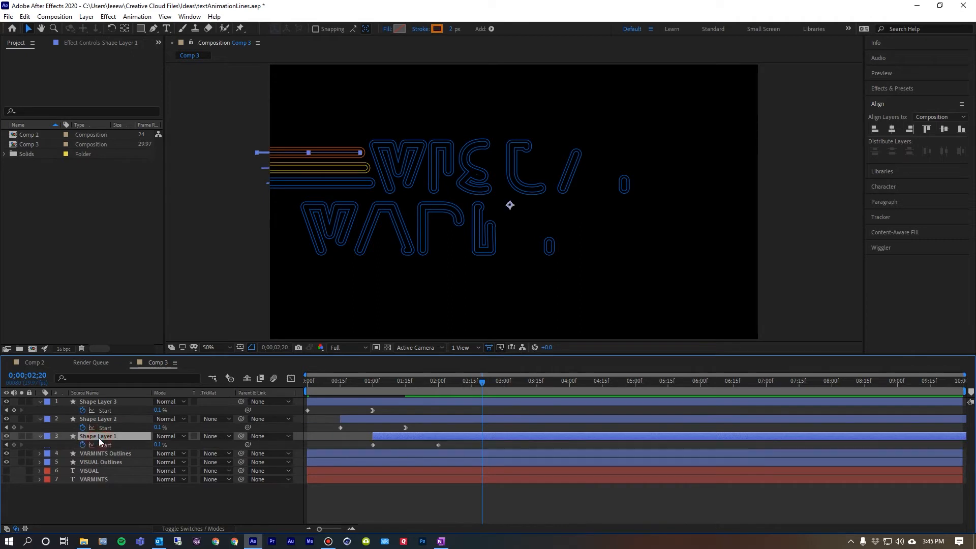
right_click(439, 445)
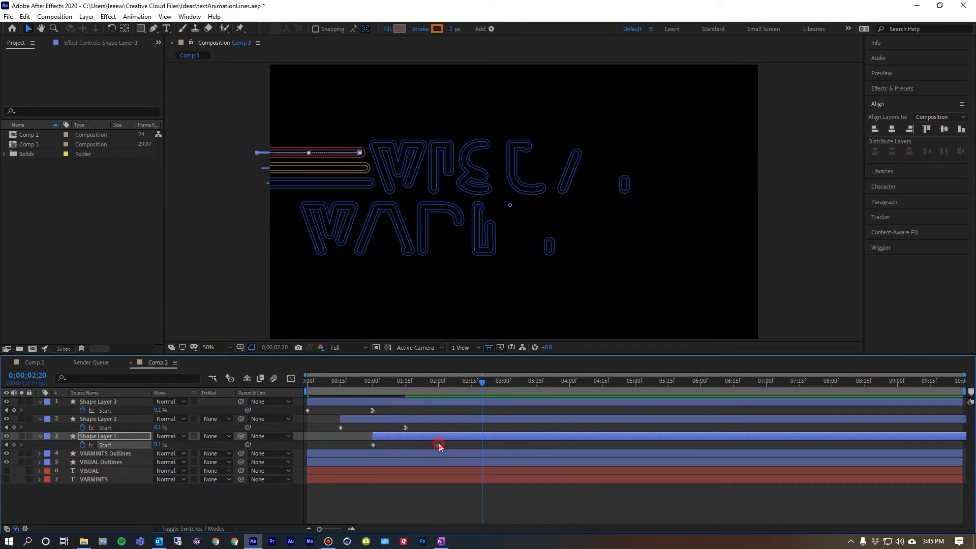
mouse_move(511, 437)
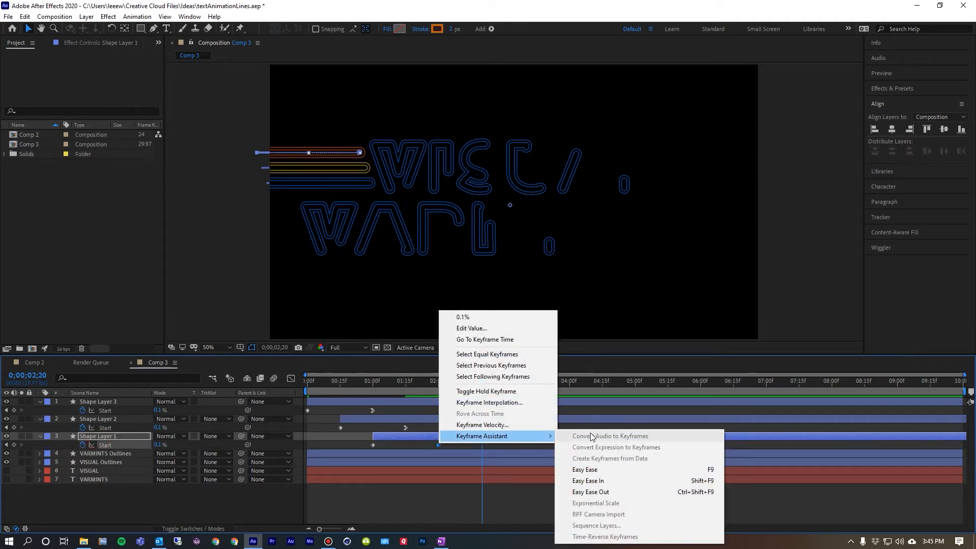
click(606, 482)
click(391, 511)
key(Home)
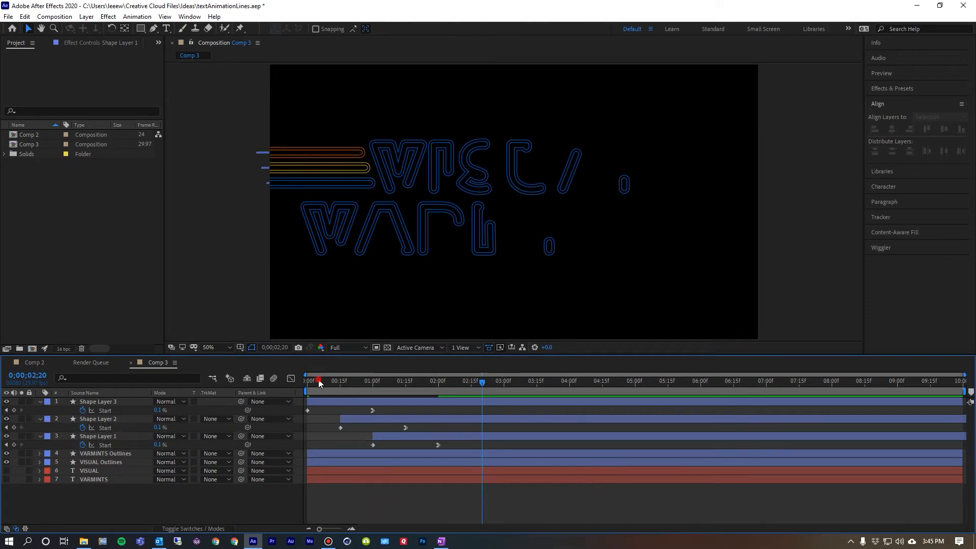
key(space)
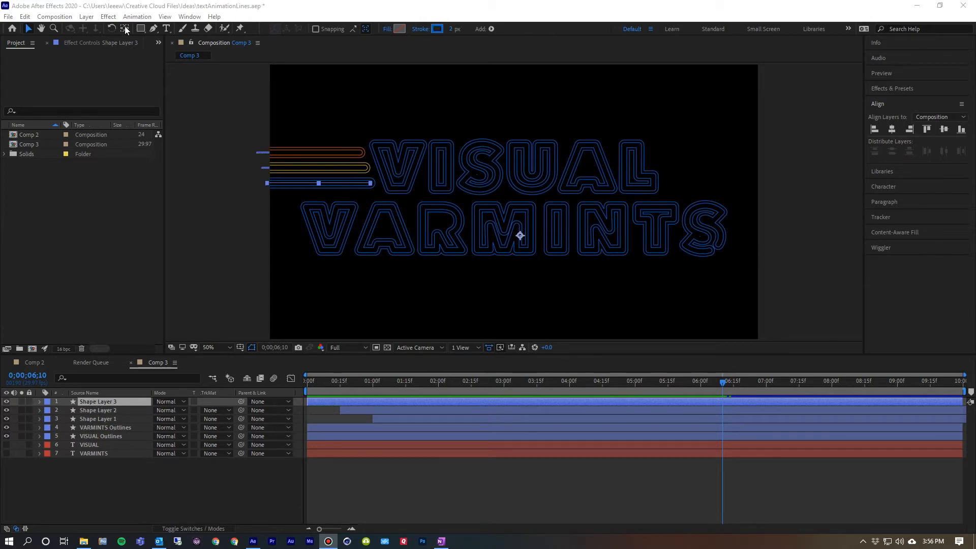
Step: Create a new shape layer and draw a horizontal Pen line below VARMINTS, from under the M to just past the composition's right edge
click(87, 17)
mouse_move(217, 33)
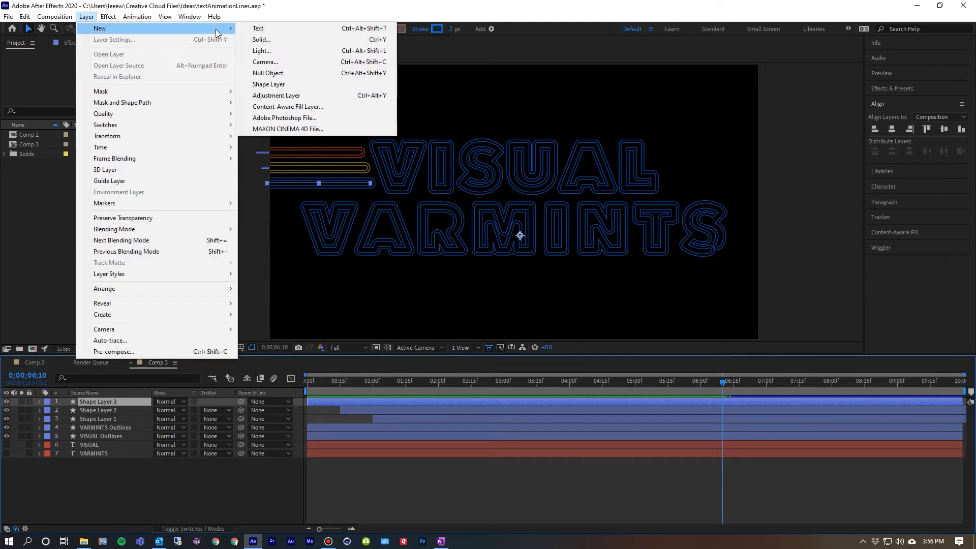
click(282, 84)
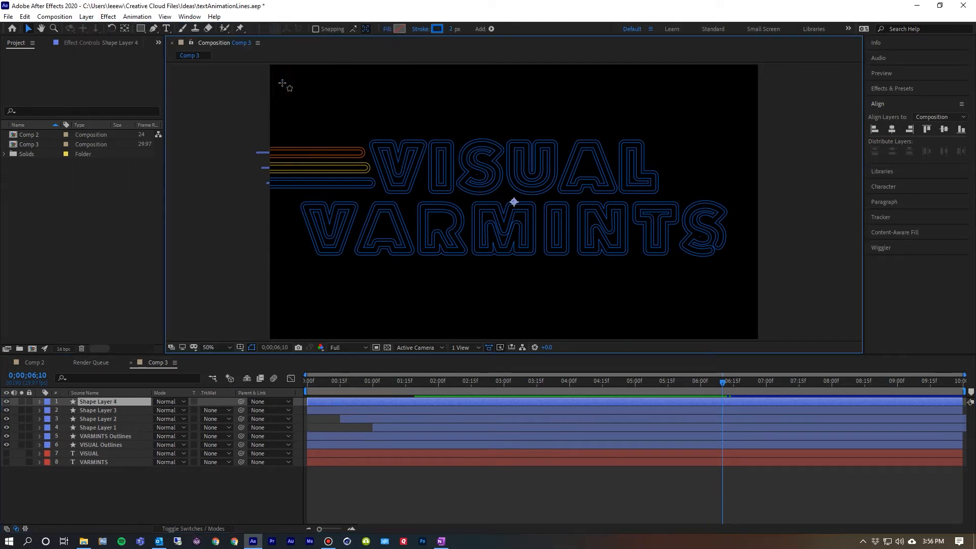
key(q)
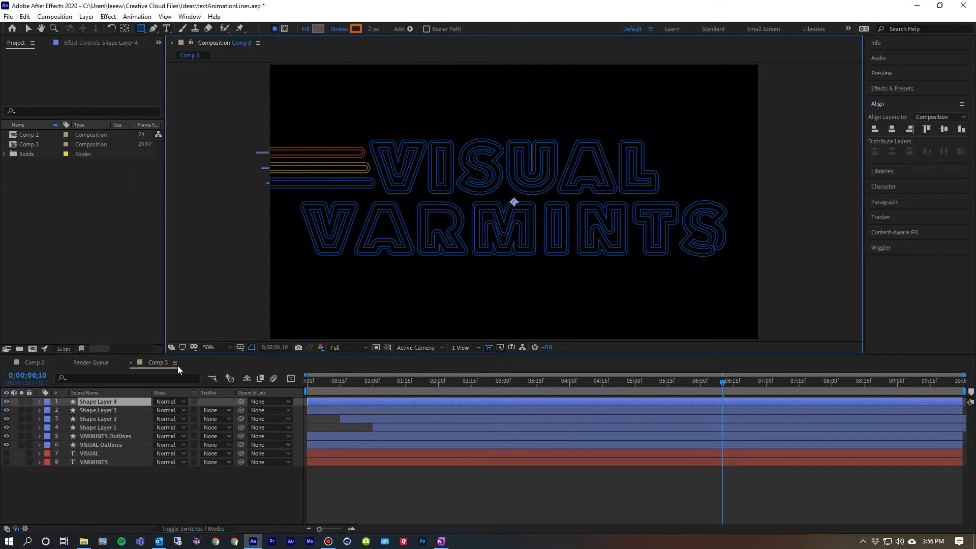
click(153, 28)
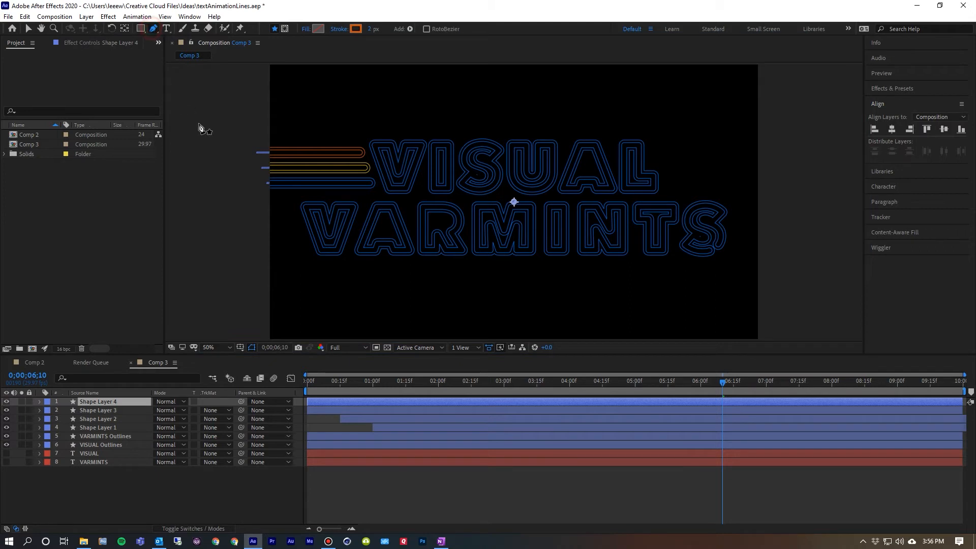
click(505, 266)
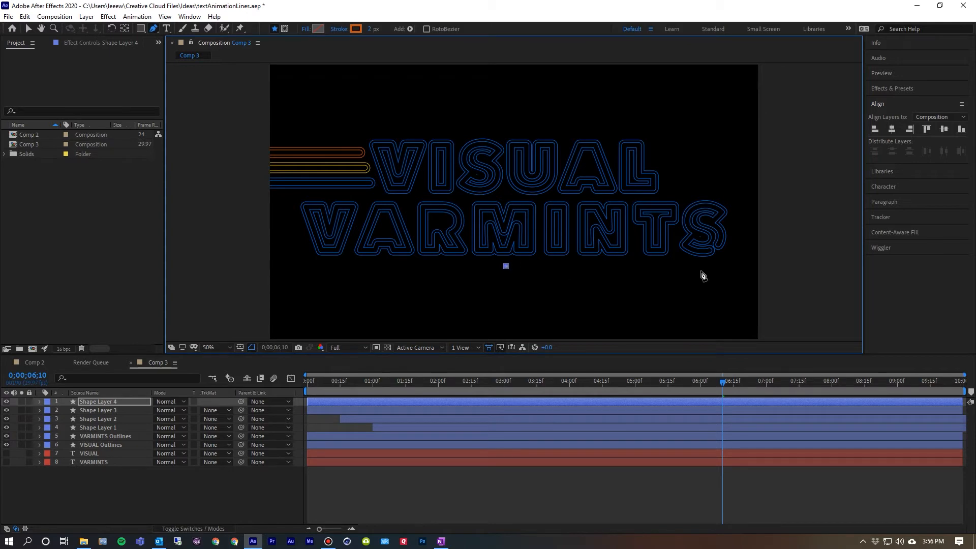
click(764, 267)
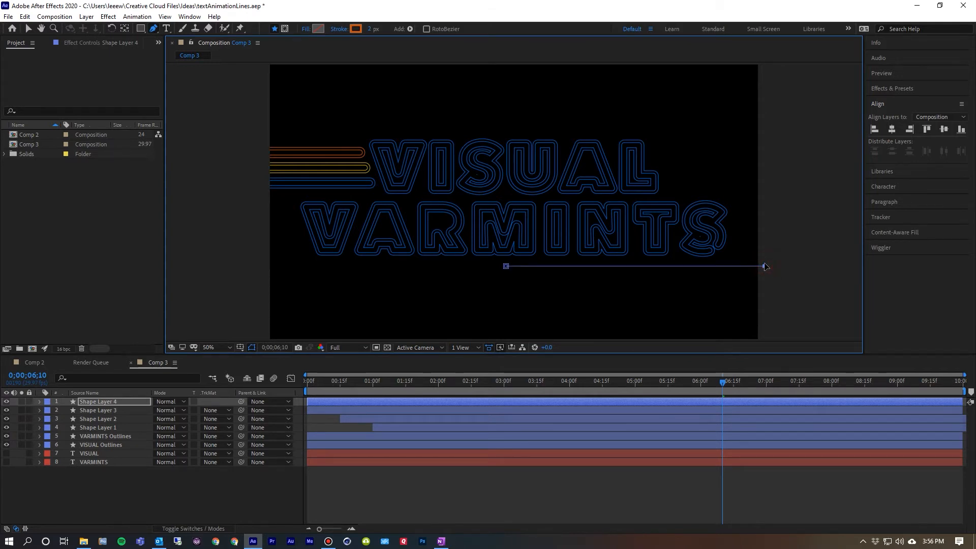
Step: Add Trim Paths to Shape 1 of the new line, Shape Layer 4
click(70, 401)
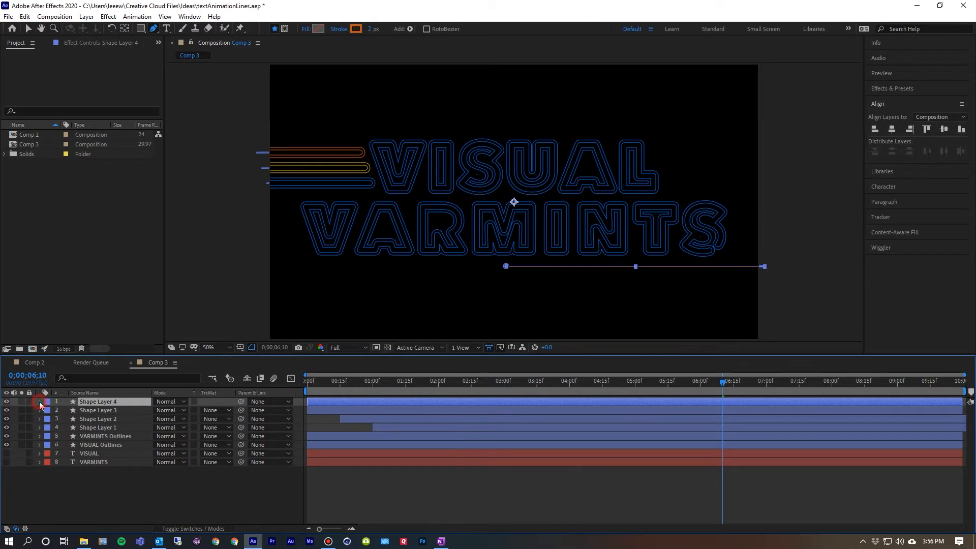
click(40, 402)
click(49, 411)
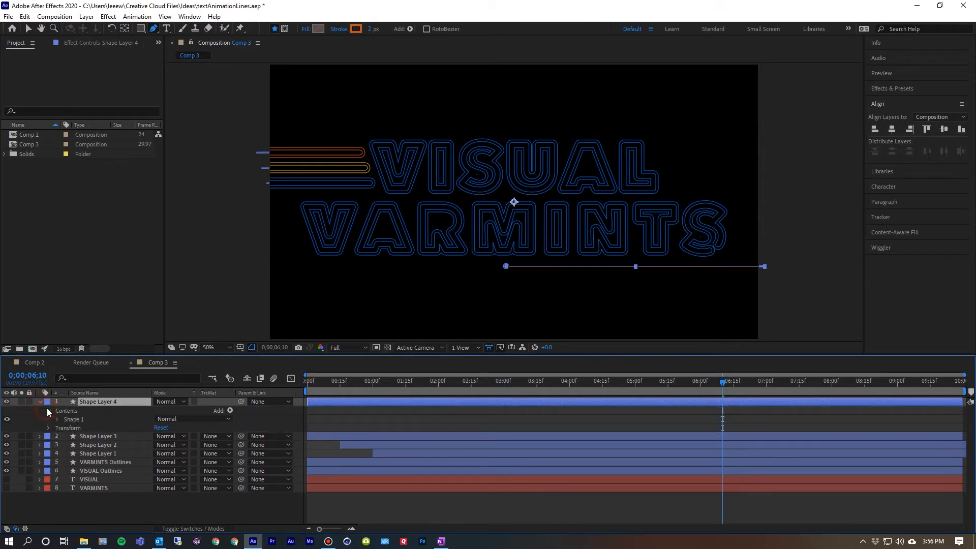
click(71, 420)
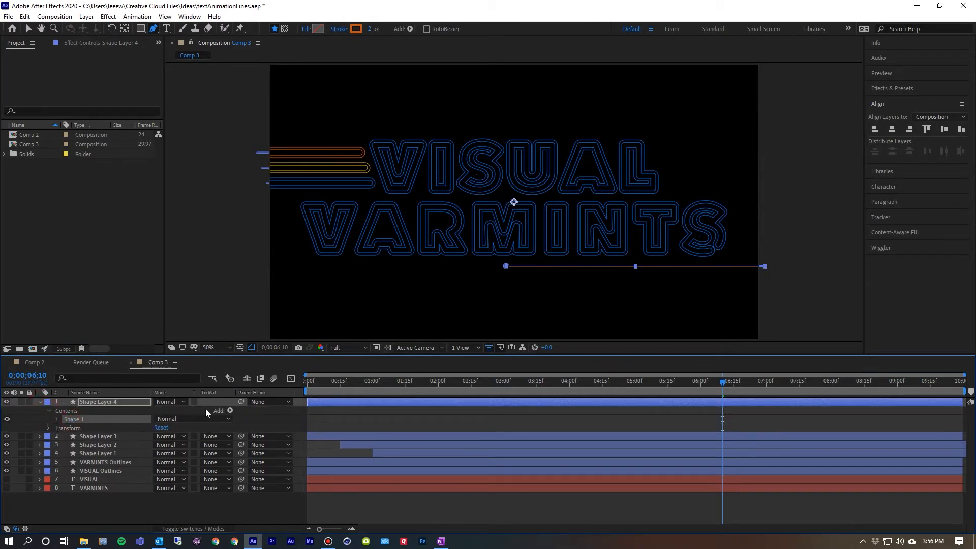
click(230, 411)
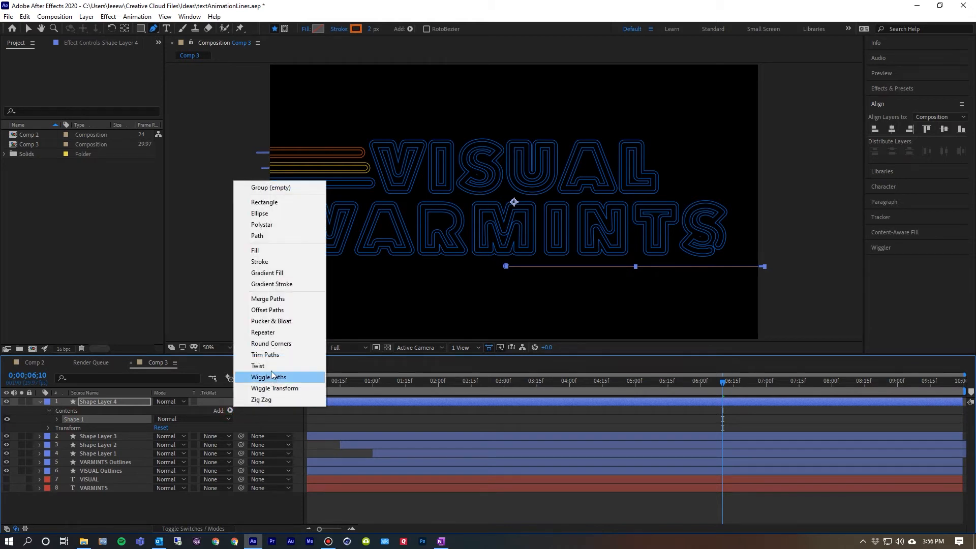
click(270, 355)
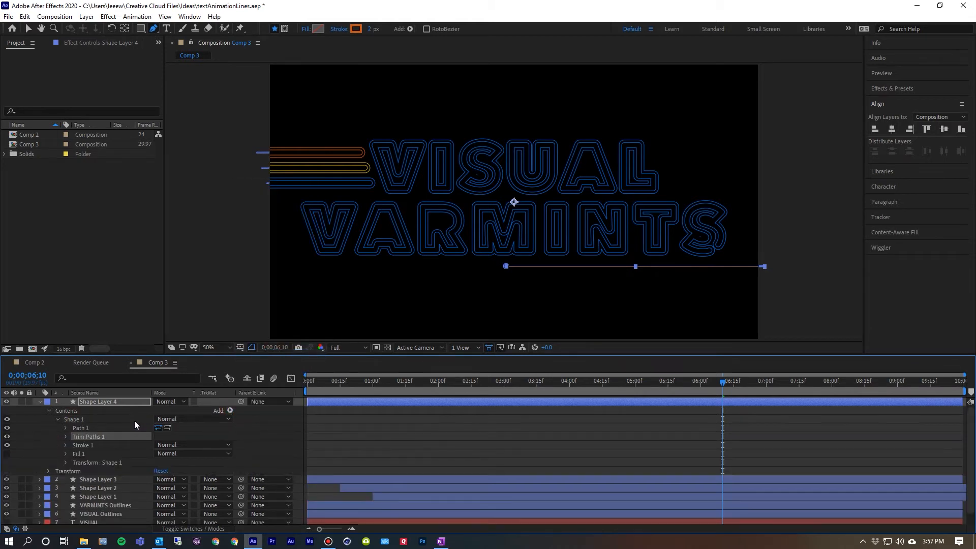
Step: Add Offset Paths to the contents of Shape Layer 4, with the line join set to Round Join and 2 copies
click(66, 411)
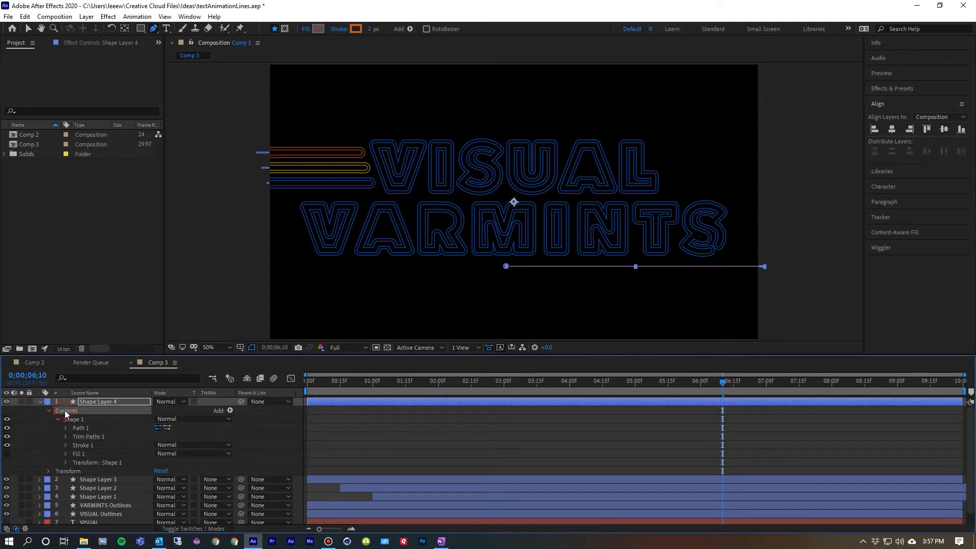
click(230, 412)
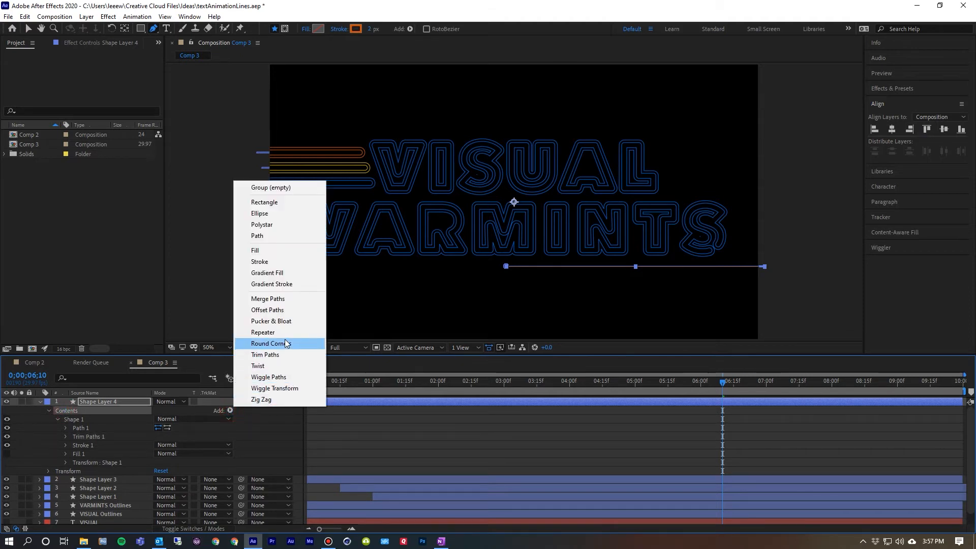
click(269, 310)
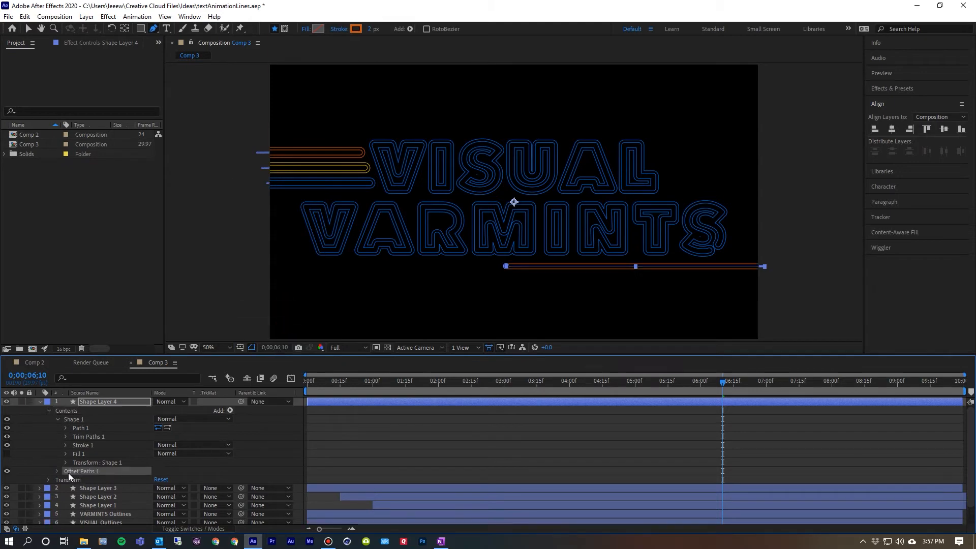
click(57, 471)
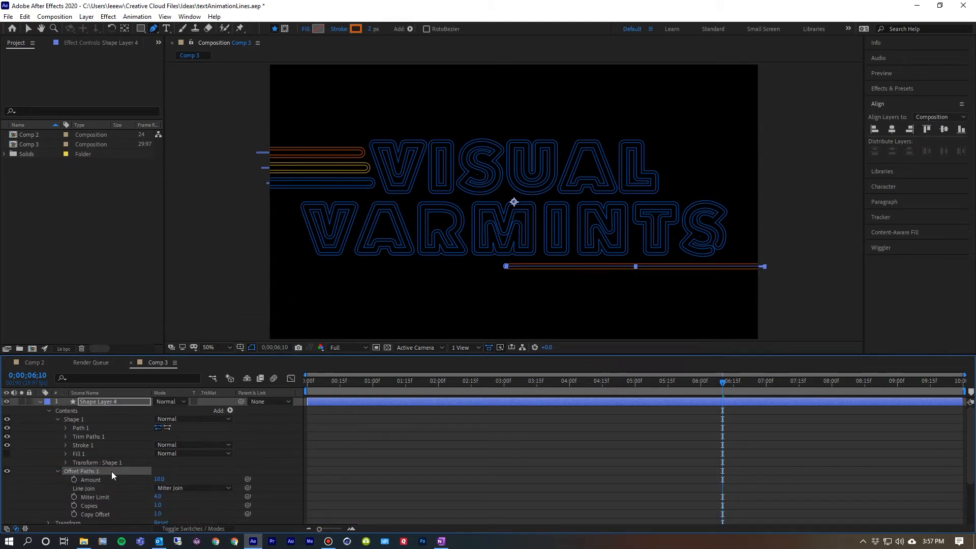
click(193, 489)
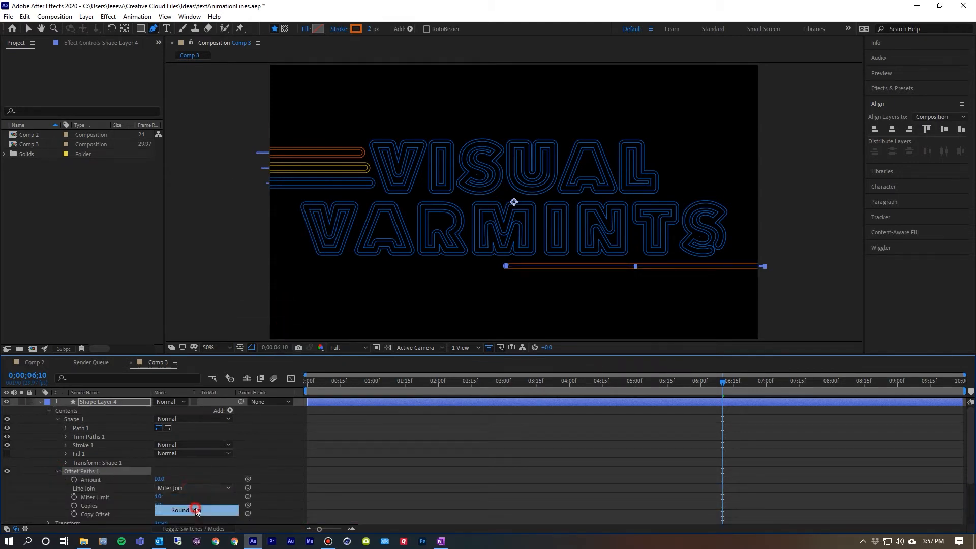
click(192, 508)
click(157, 505)
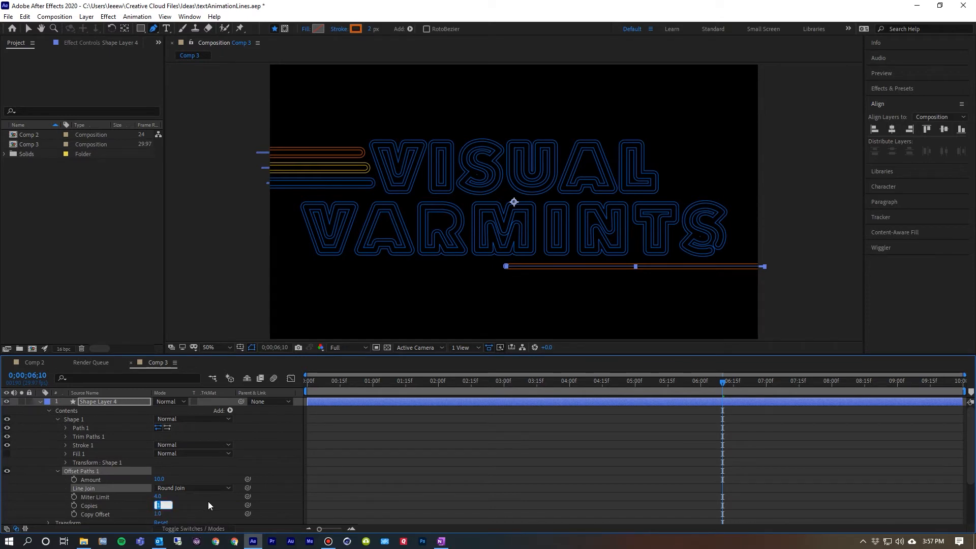
text(2)
key(Return)
click(58, 471)
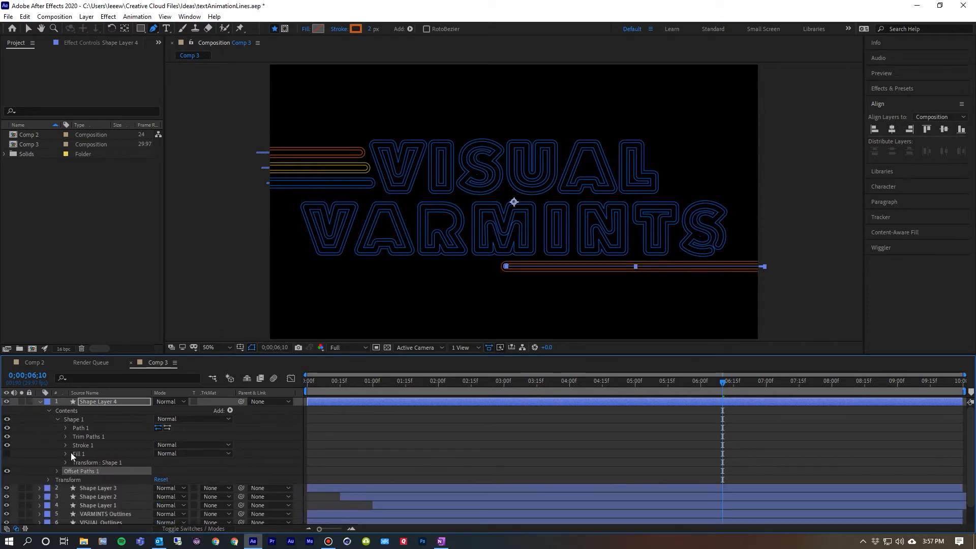
Step: Keyframe the Trim Paths Start of Shape Layer 4 at 100% at the 1-second mark
click(81, 439)
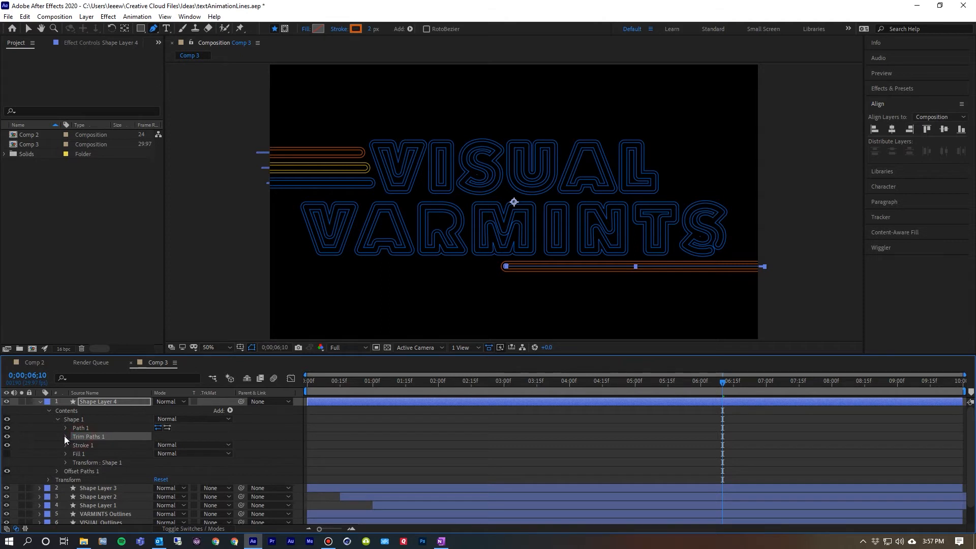
click(65, 437)
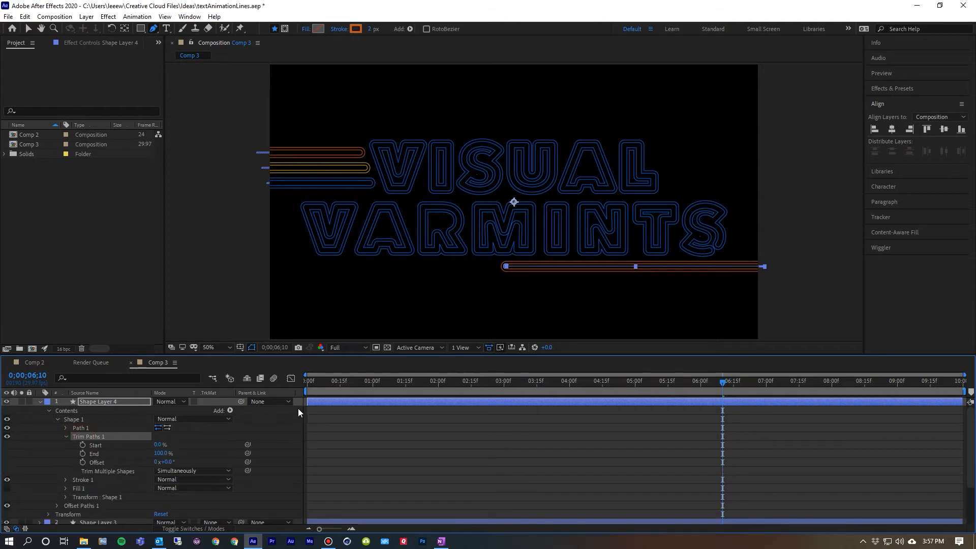
click(373, 382)
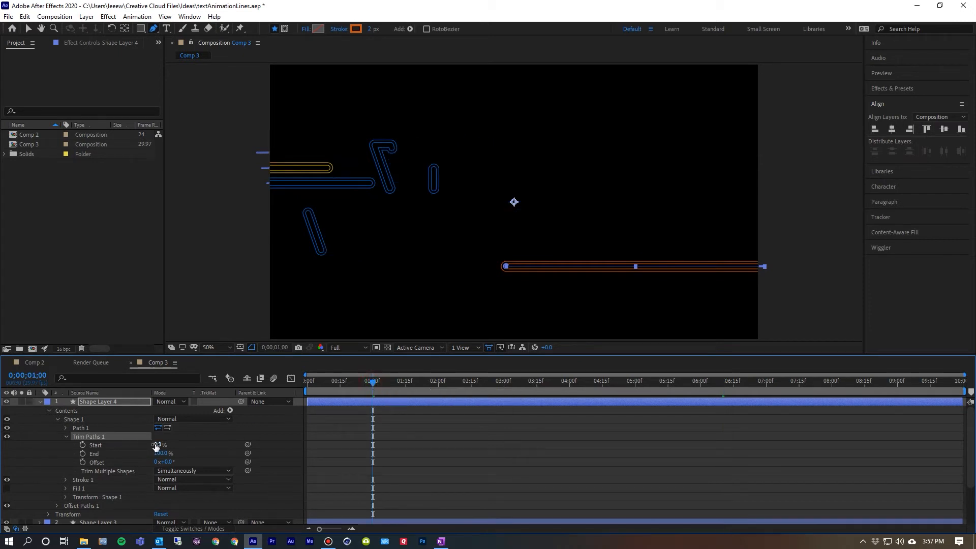
drag(156, 446, 209, 446)
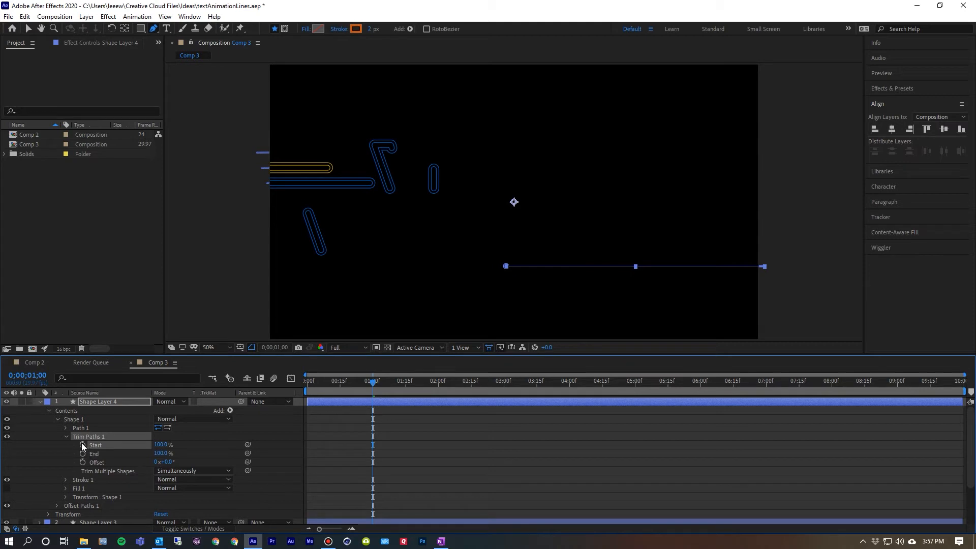
Step: Set the trim Start of Shape Layer 4 to 0.1% at 3 seconds and preview the line's animation
click(504, 381)
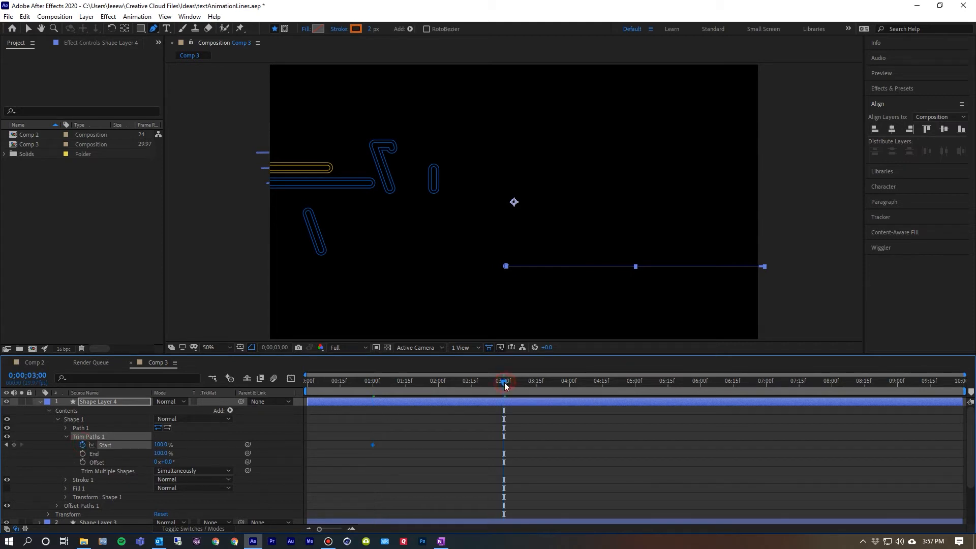
click(159, 445)
text(0)
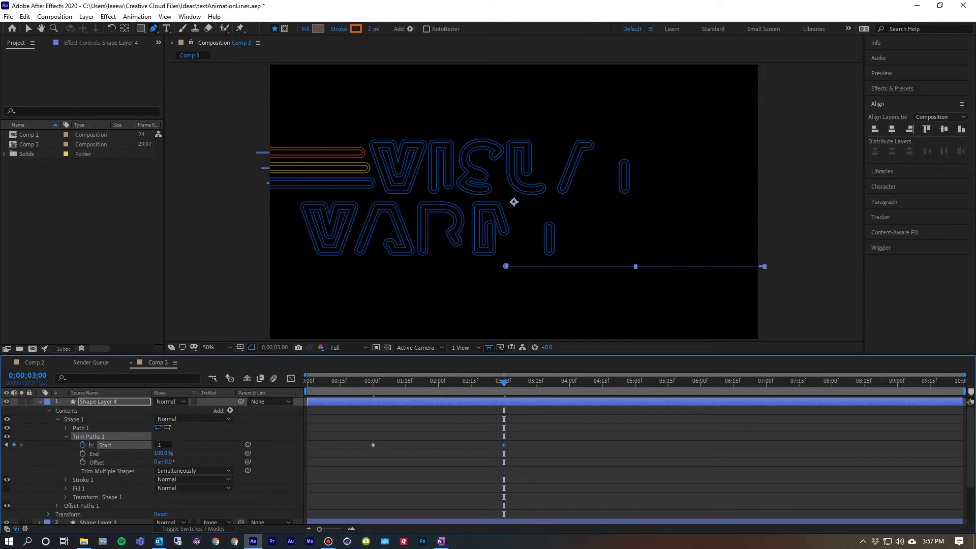
key(Return)
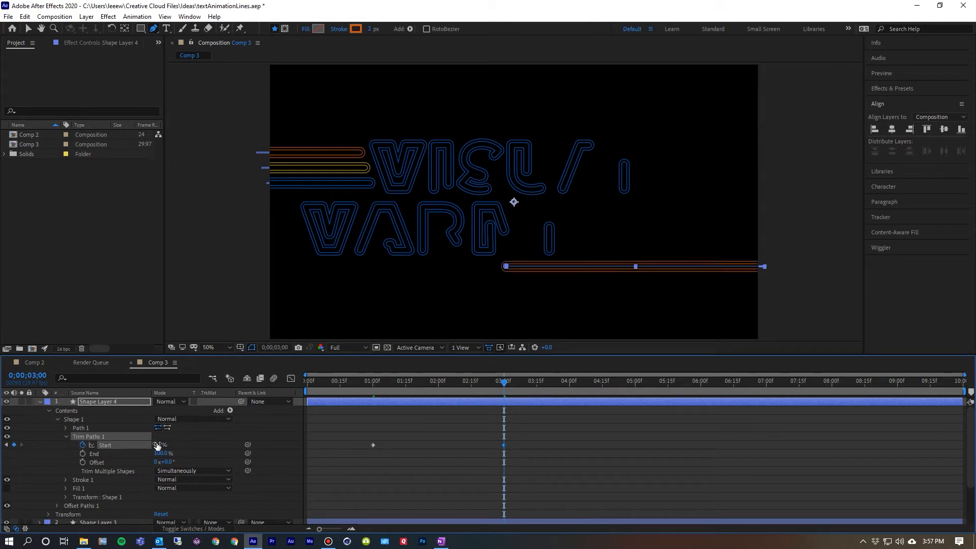
click(358, 381)
key(space)
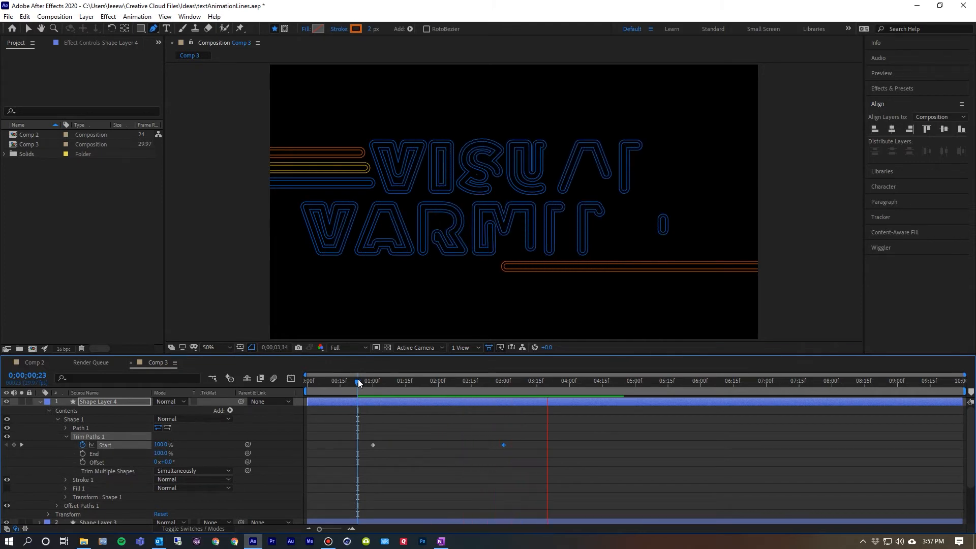
key(space)
Step: Apply Easy Ease In to the 3-second trim Start keyframe of Shape Layer 4
click(502, 445)
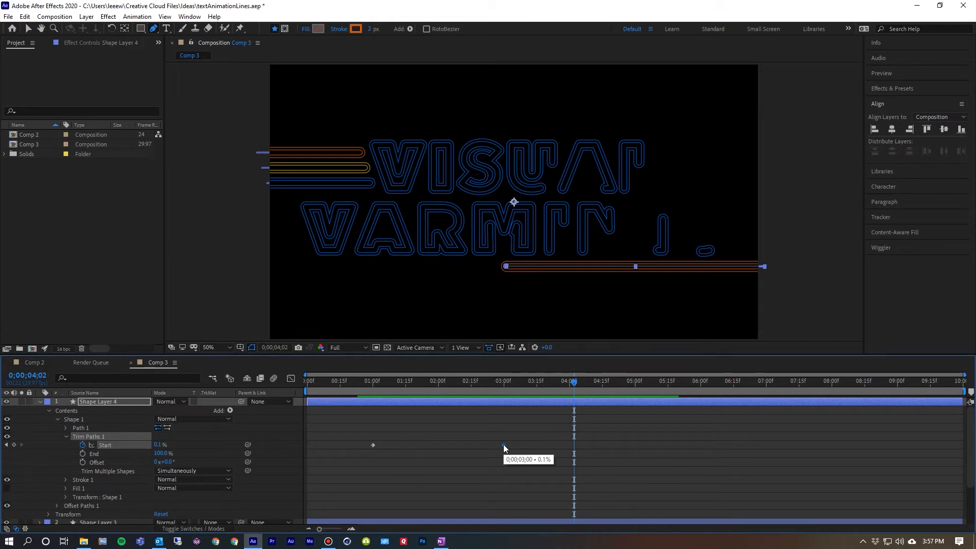
right_click(503, 444)
mouse_move(561, 440)
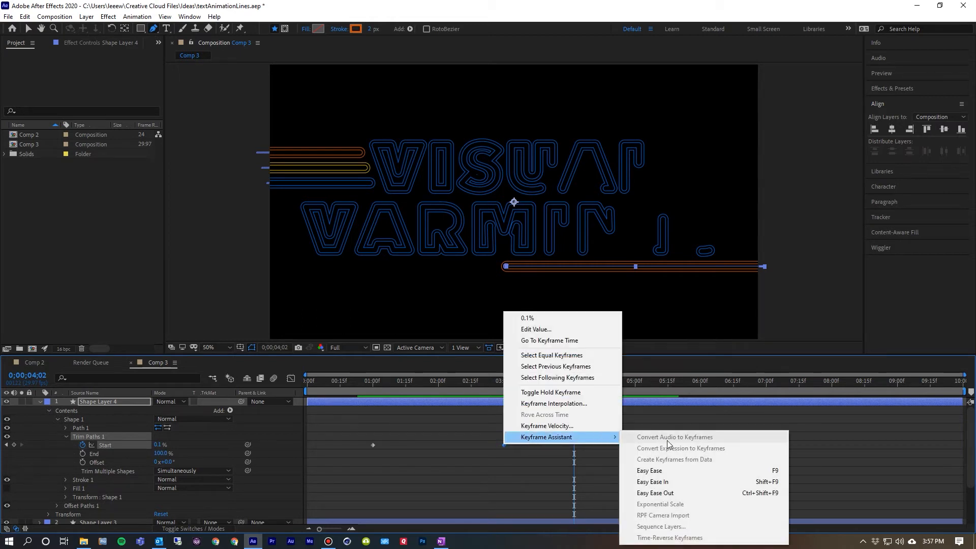
click(634, 480)
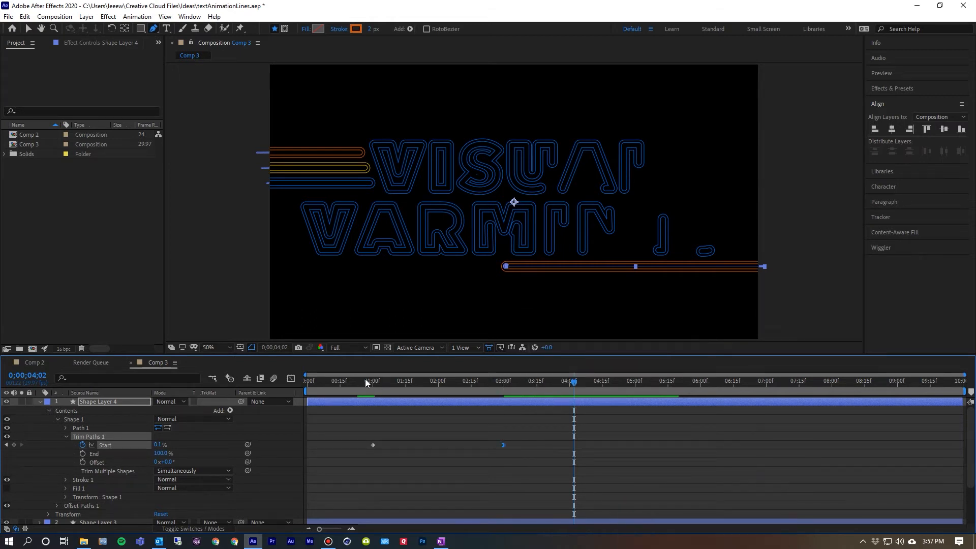
Step: Preview the line animation, and change the stroke of Shape Layer 4 to Linear Gradient
drag(365, 381, 348, 402)
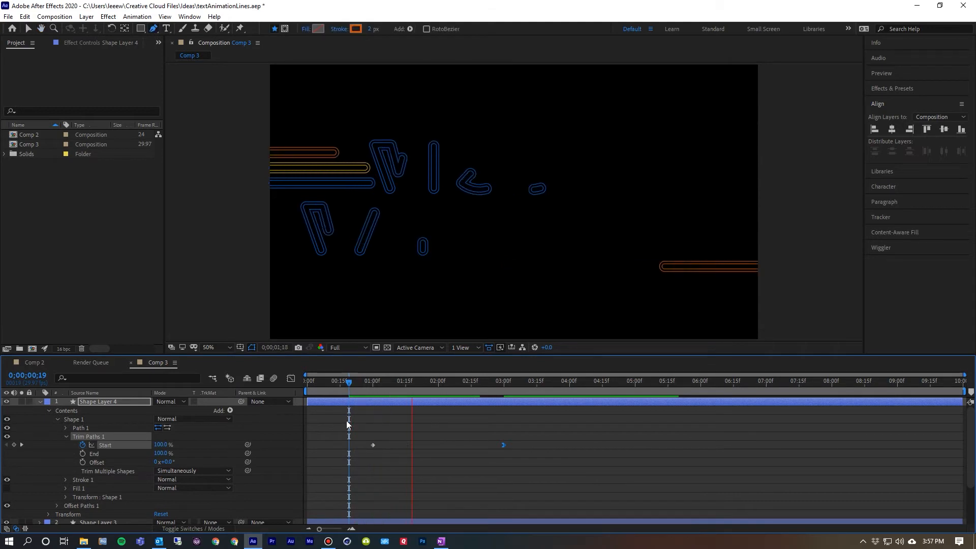
click(66, 436)
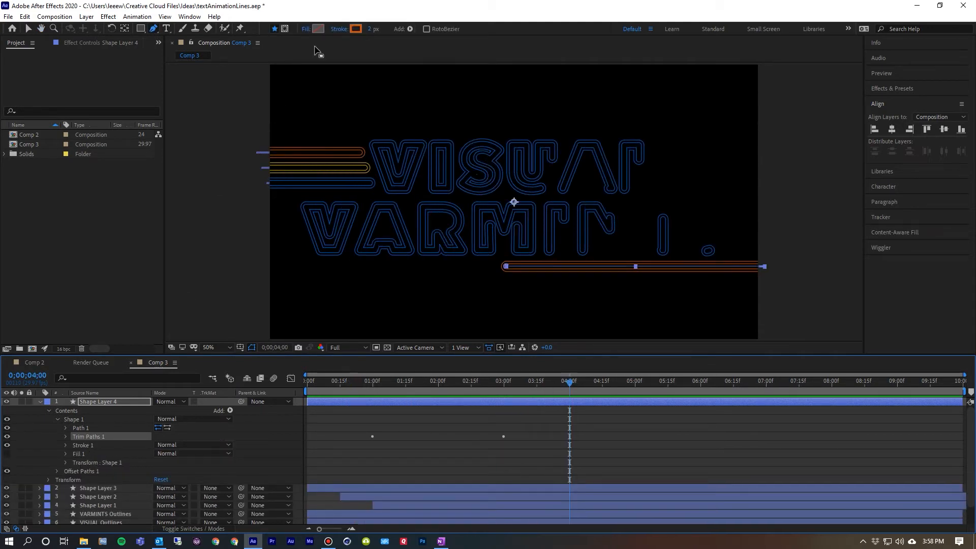
click(339, 29)
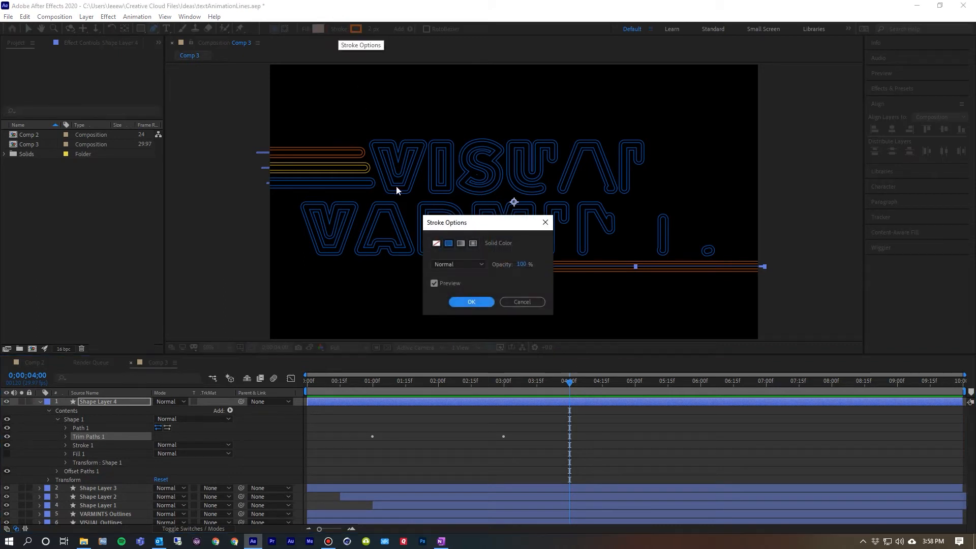
click(461, 245)
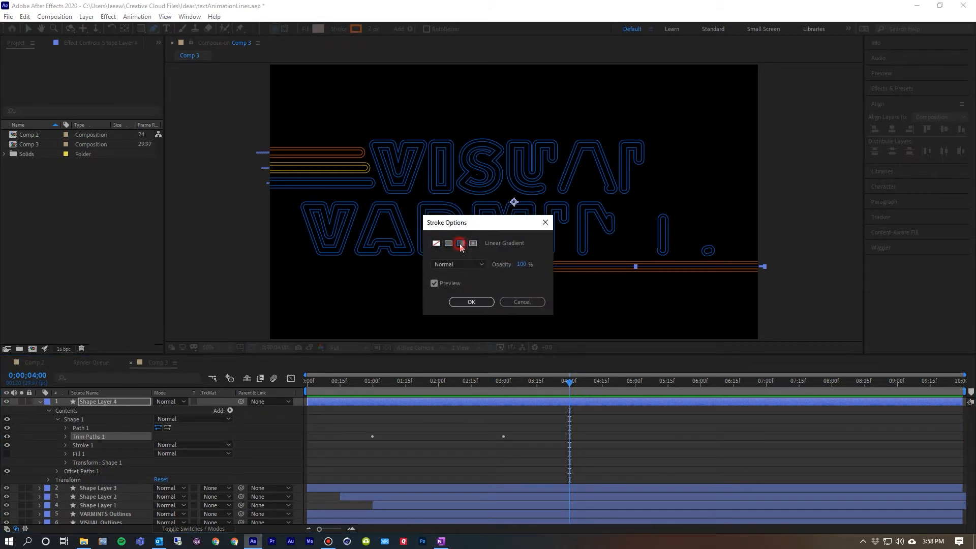
click(472, 302)
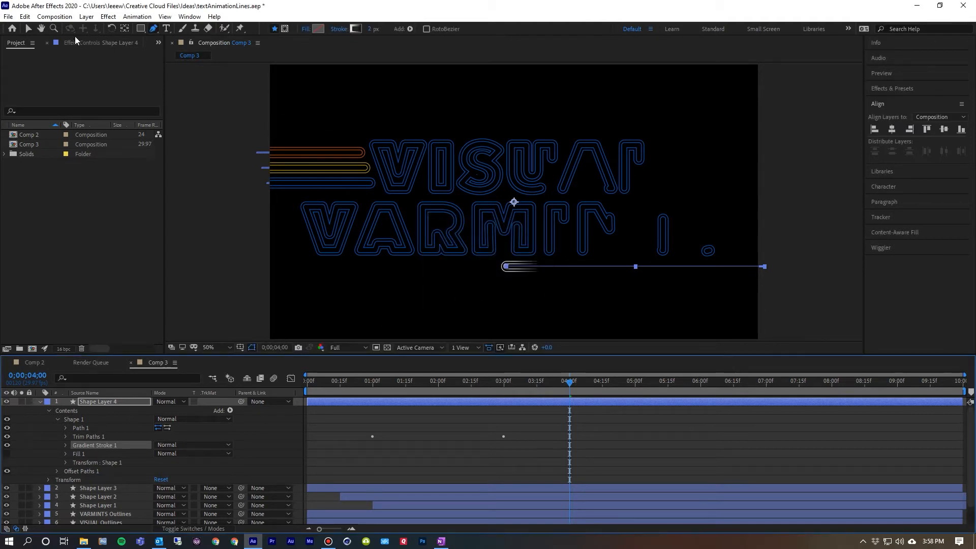
Step: Align the stroke gradient with the lower line, placing its start point at about -30, 254 and its end point at about 992, 258
click(28, 28)
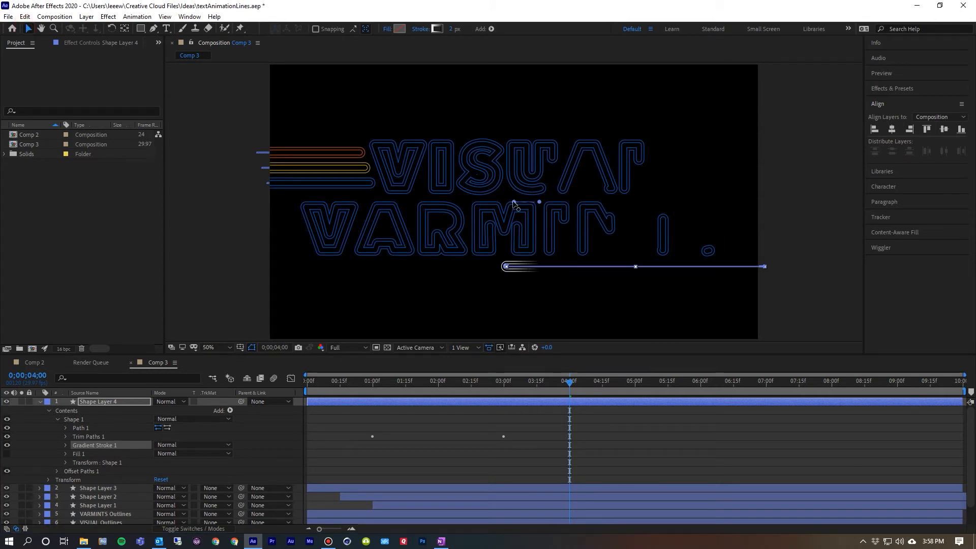
drag(515, 203, 508, 267)
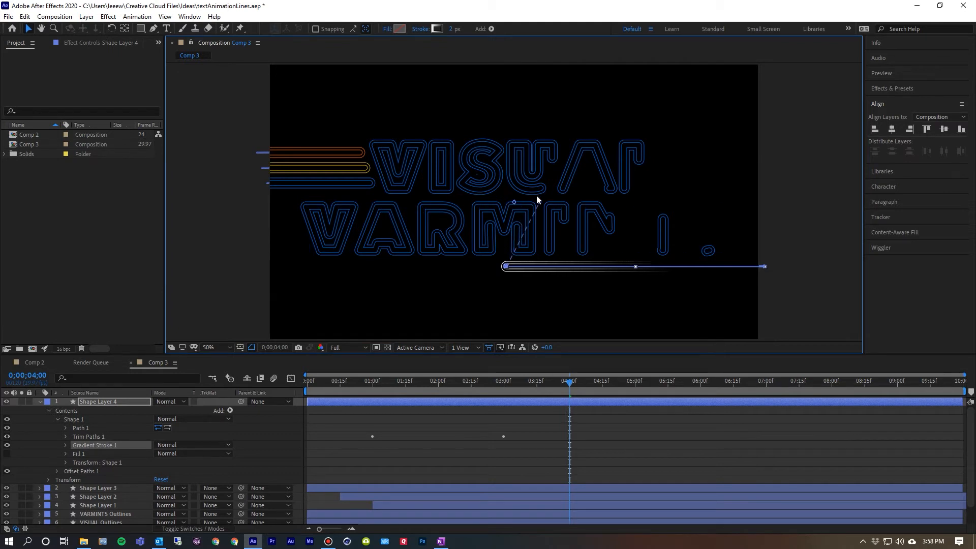
drag(539, 202, 621, 224)
drag(688, 256, 764, 265)
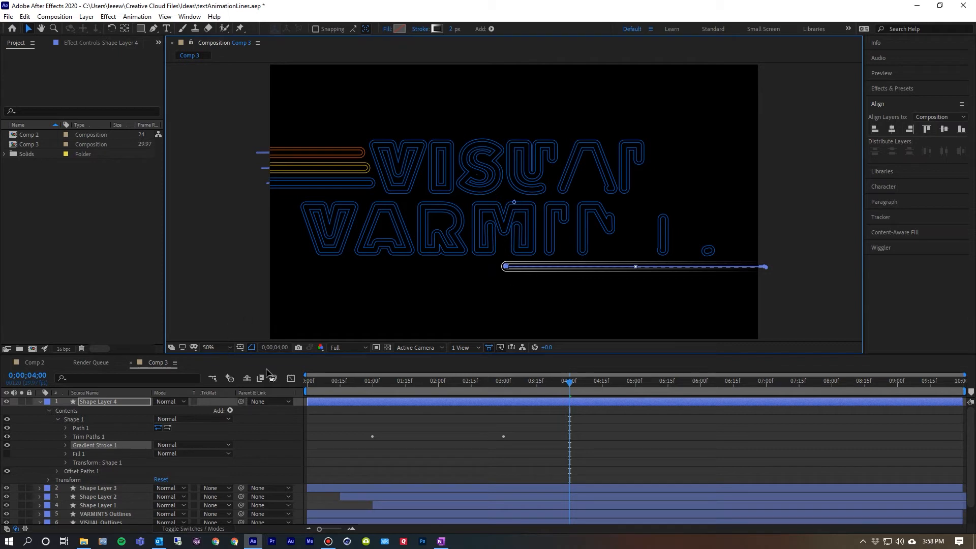
Step: Recolor Shape Layer 4's stroke gradient to run from blue through two yellow (CCAC0A) stops to orange (CC510A)
click(65, 445)
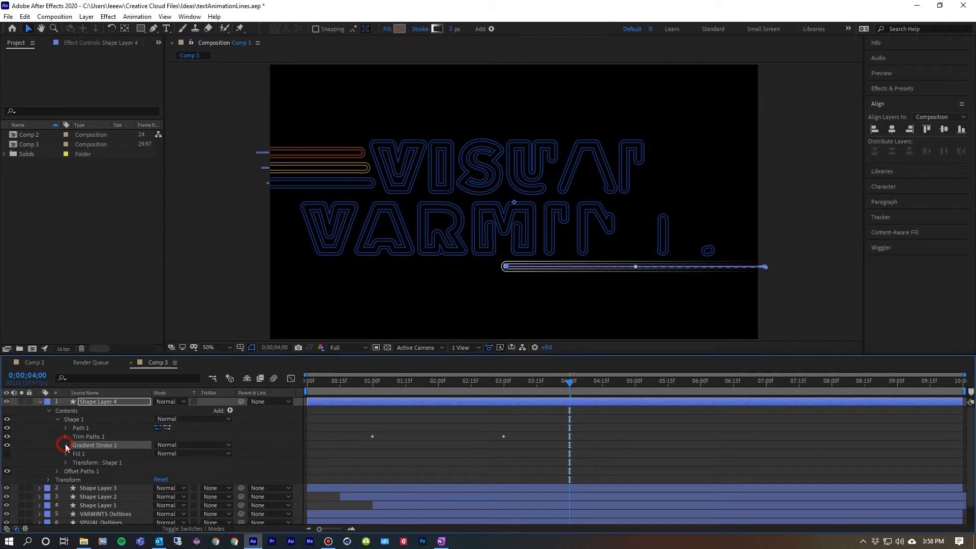
scroll(95, 443, down, 2)
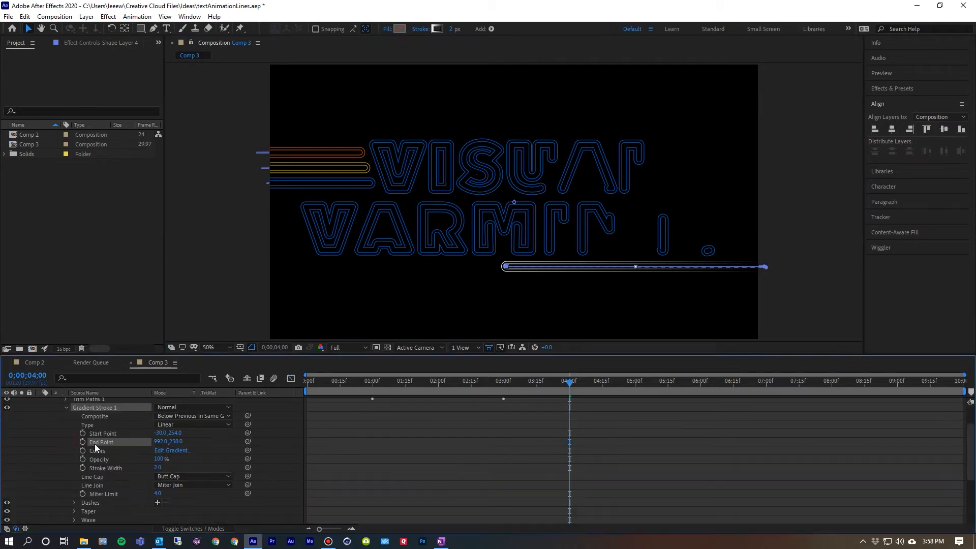
click(171, 451)
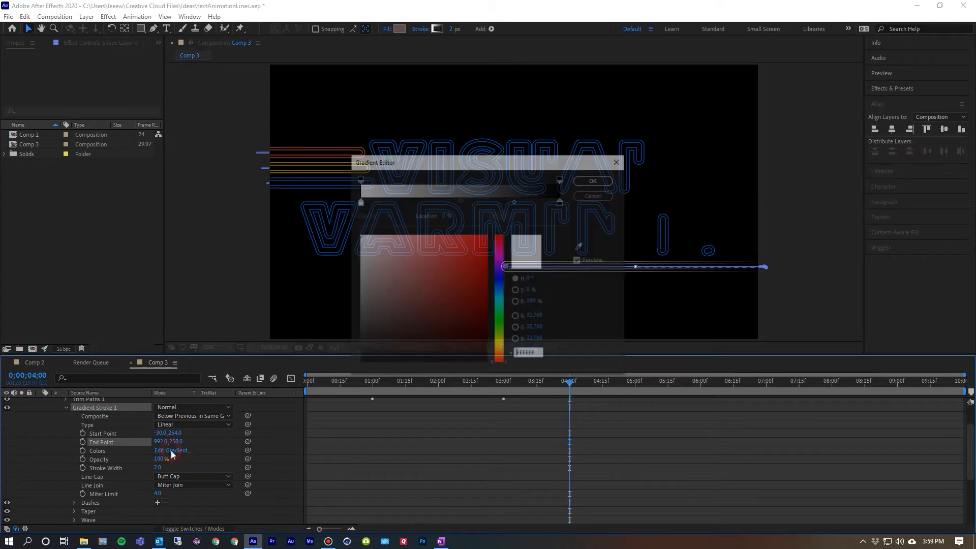
drag(521, 157, 522, 156)
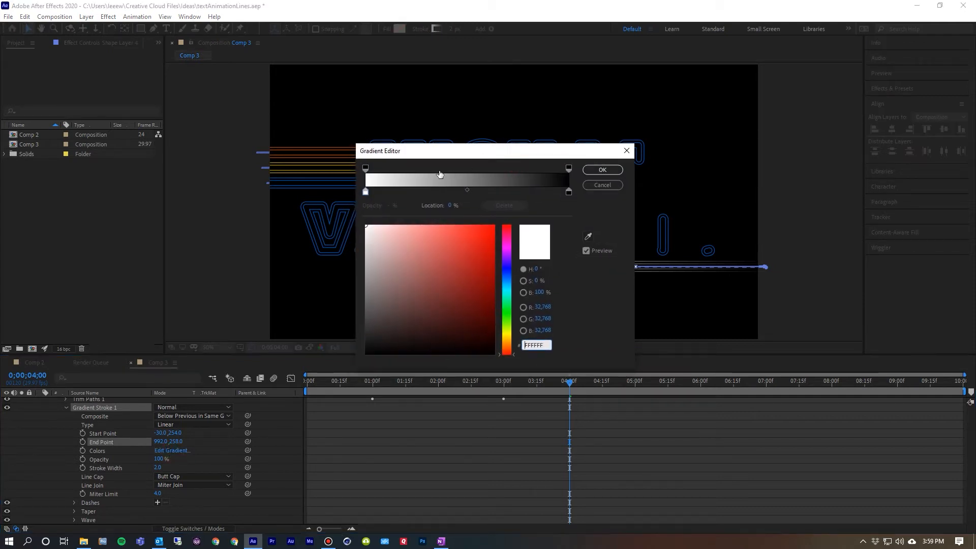
click(366, 193)
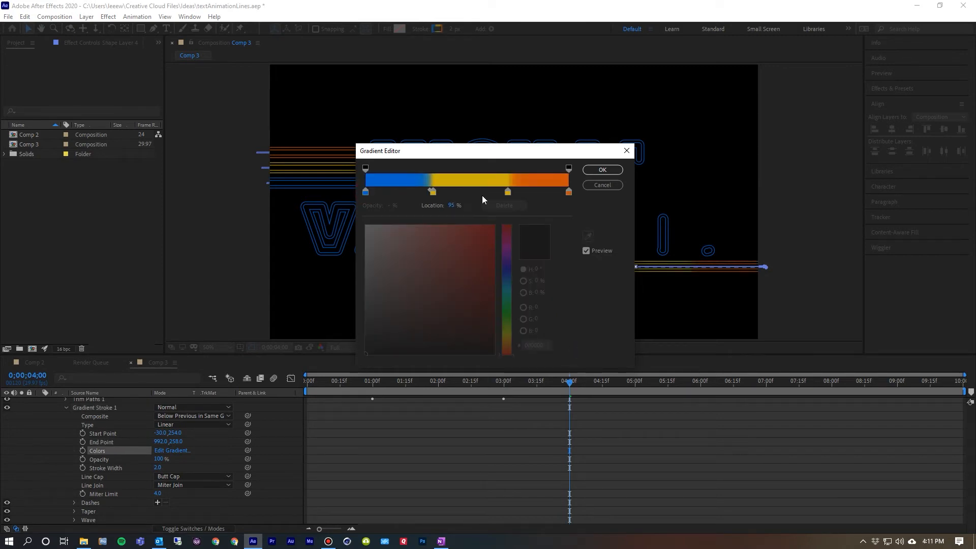
Step: Set the blue-to-yellow color midpoint to 95% and the yellow-to-orange midpoint to 5%, and apply the gradient
click(432, 192)
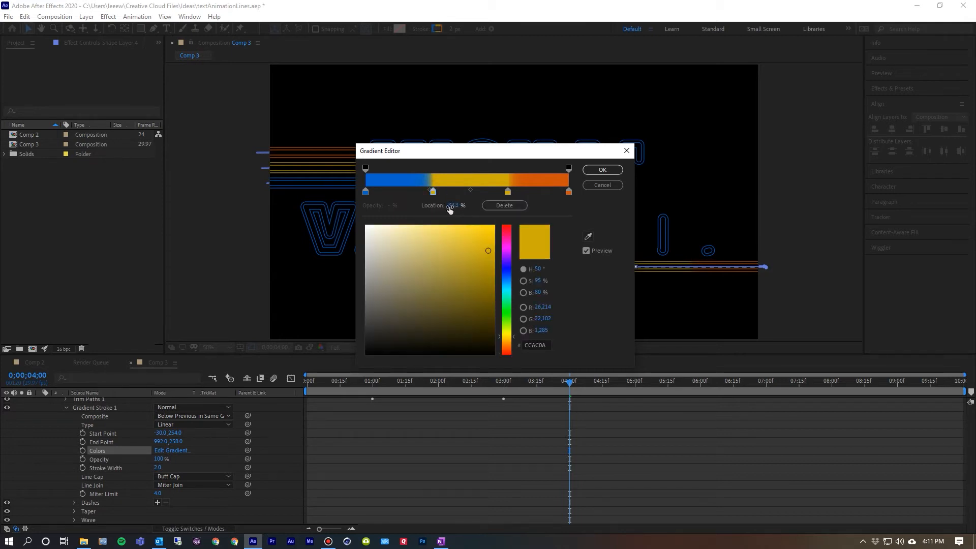
click(427, 191)
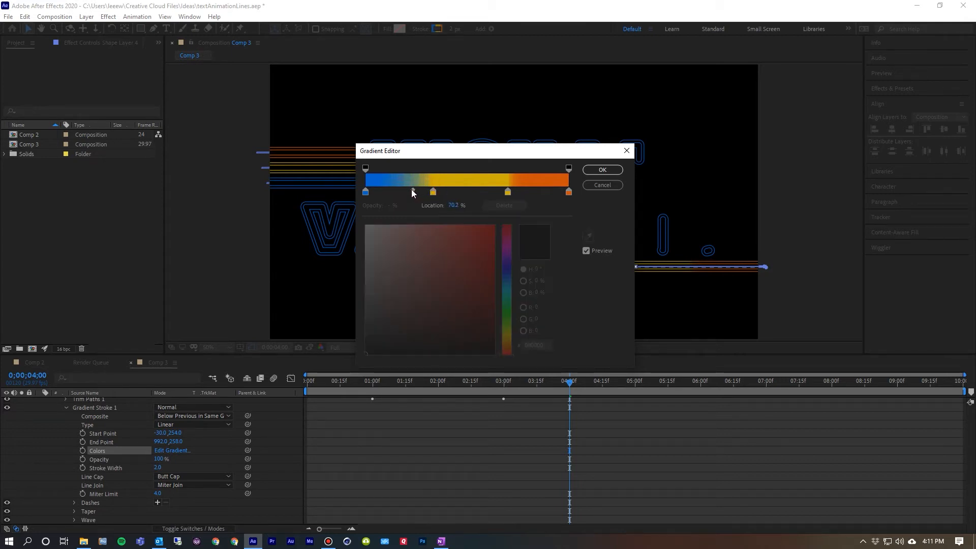
drag(413, 190, 441, 192)
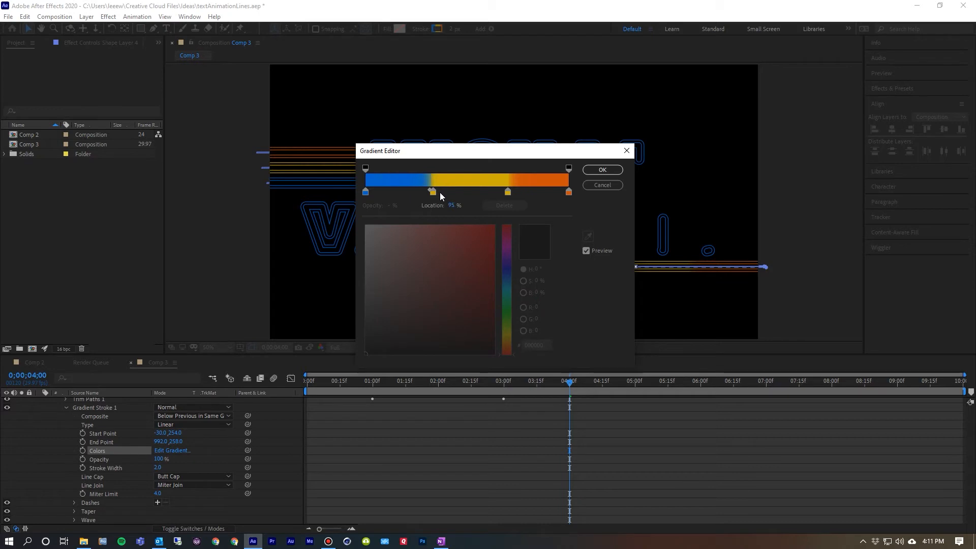
click(507, 191)
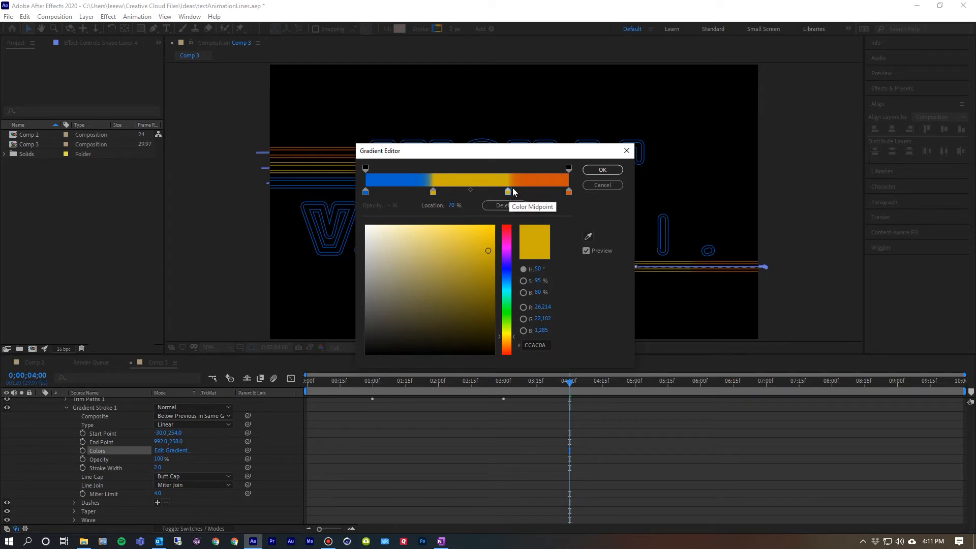
click(512, 190)
drag(521, 194, 508, 194)
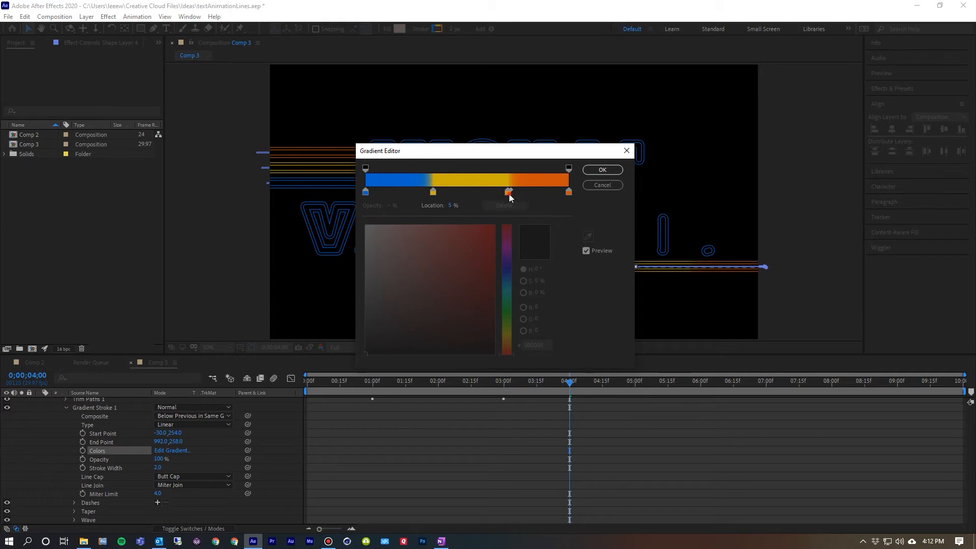
click(508, 192)
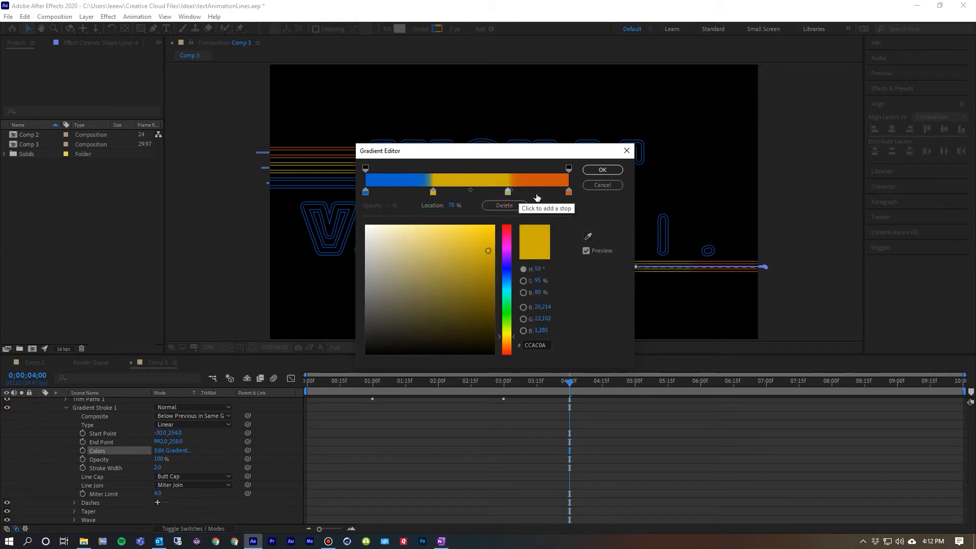
click(569, 193)
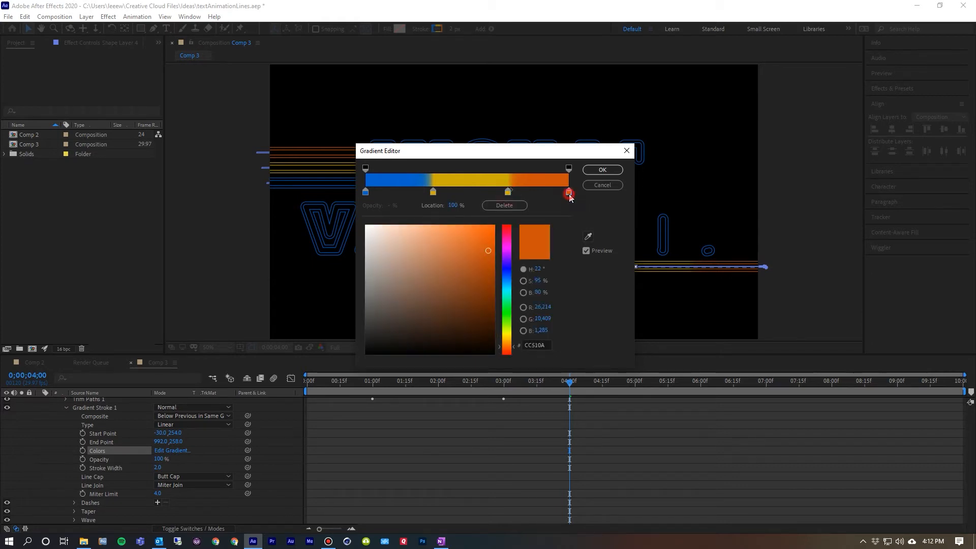
click(602, 171)
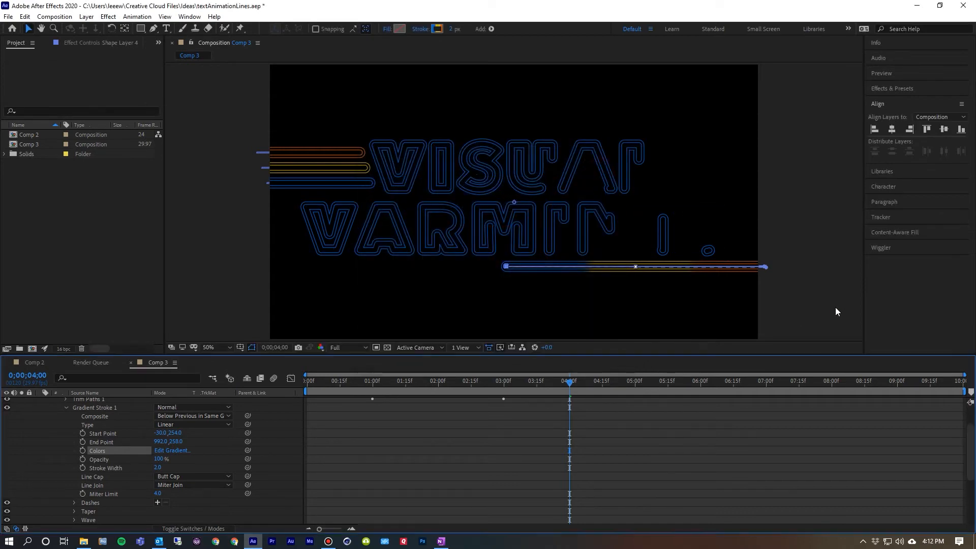
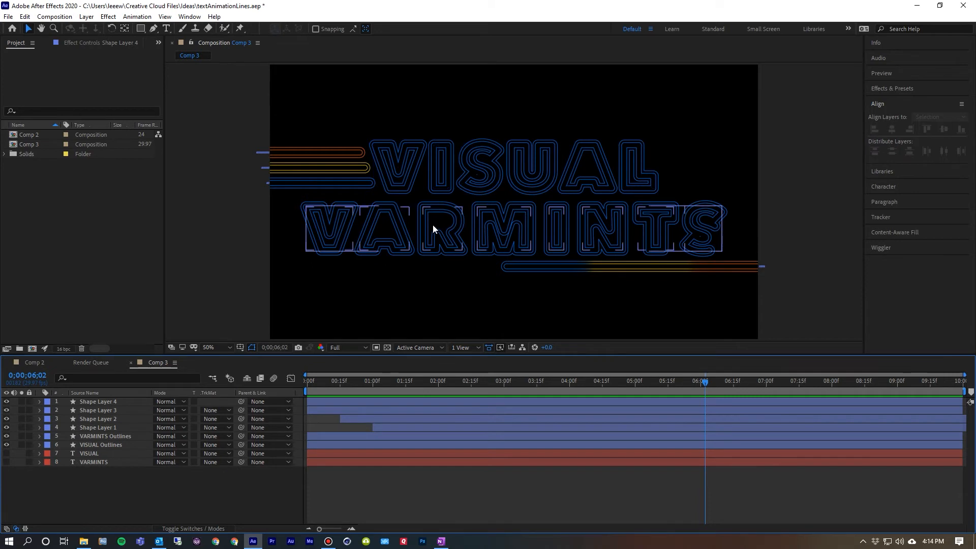
Step: Apply the Stylize Glow effect to the VISUAL Outlines layer
click(102, 427)
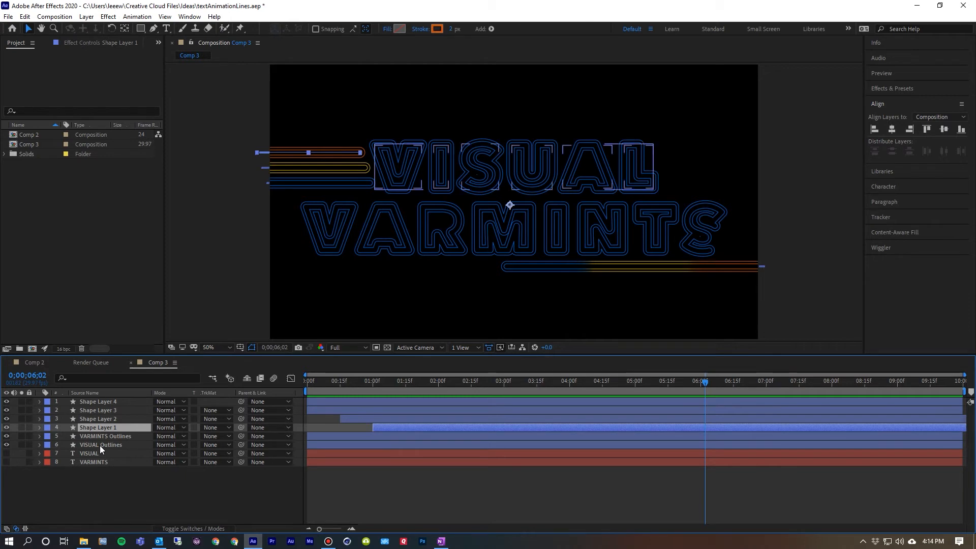
click(100, 445)
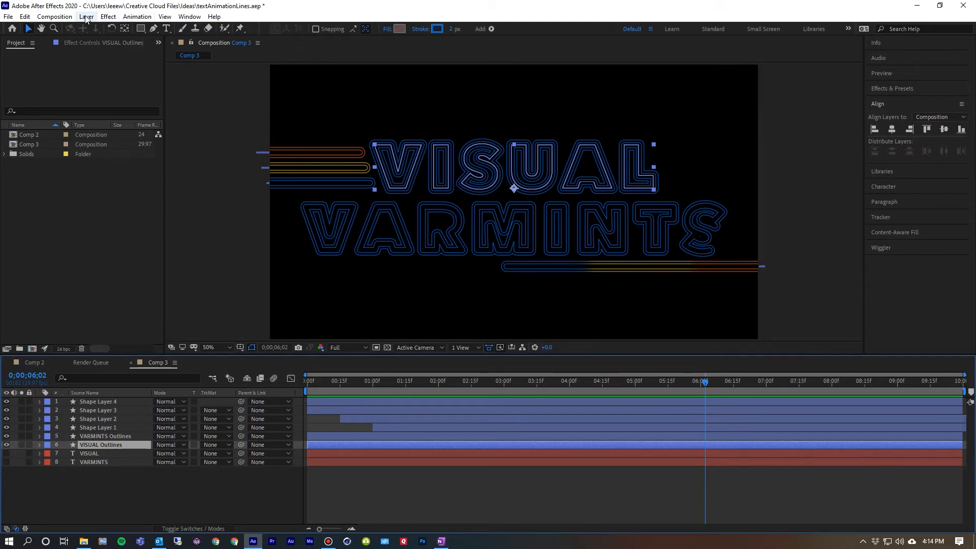
click(108, 18)
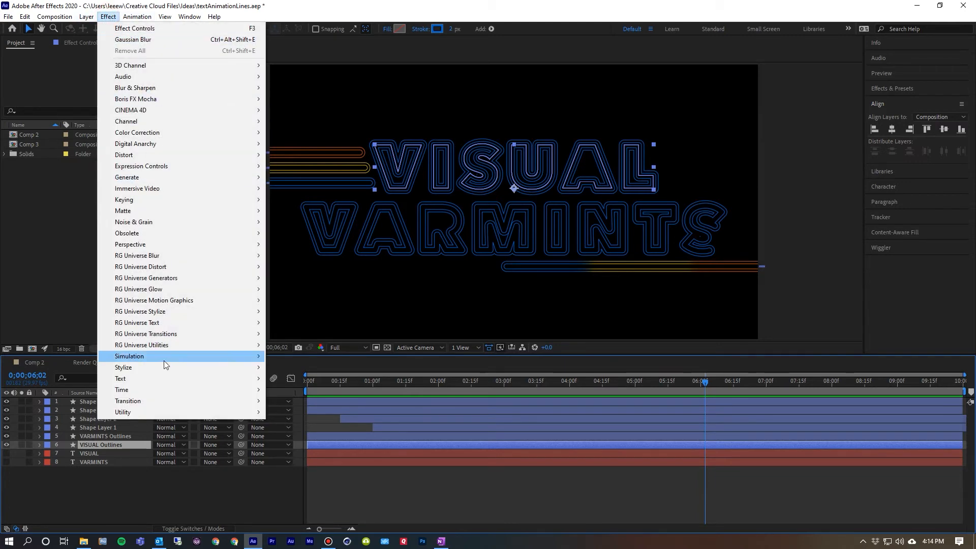
mouse_move(169, 368)
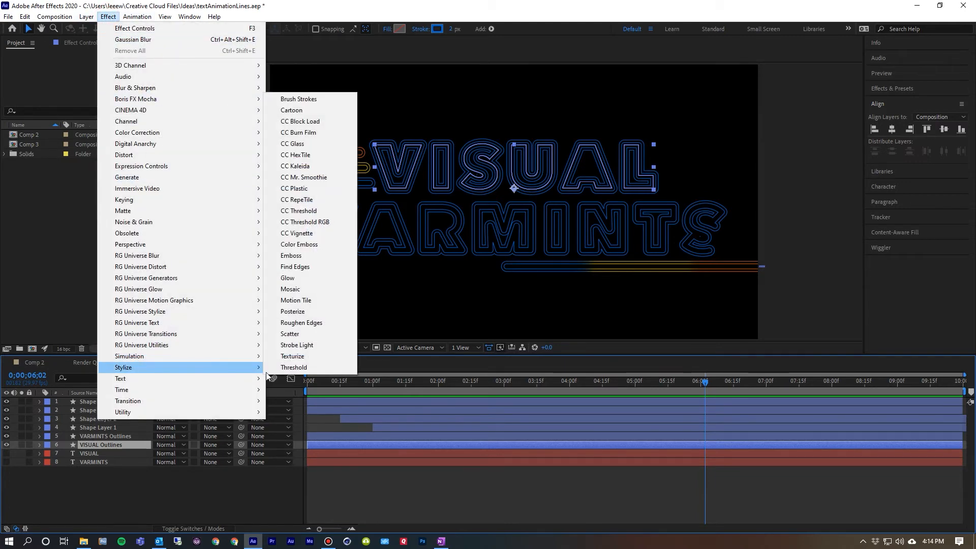
click(307, 278)
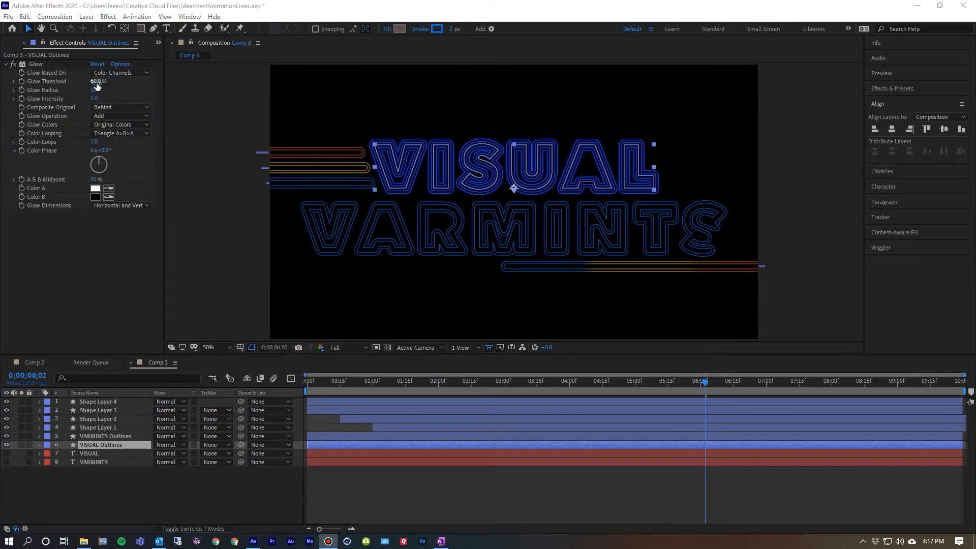
Step: Base the VISUAL Outlines glow on Alpha Channel with A & B Colors, and set its threshold to 3%
click(127, 74)
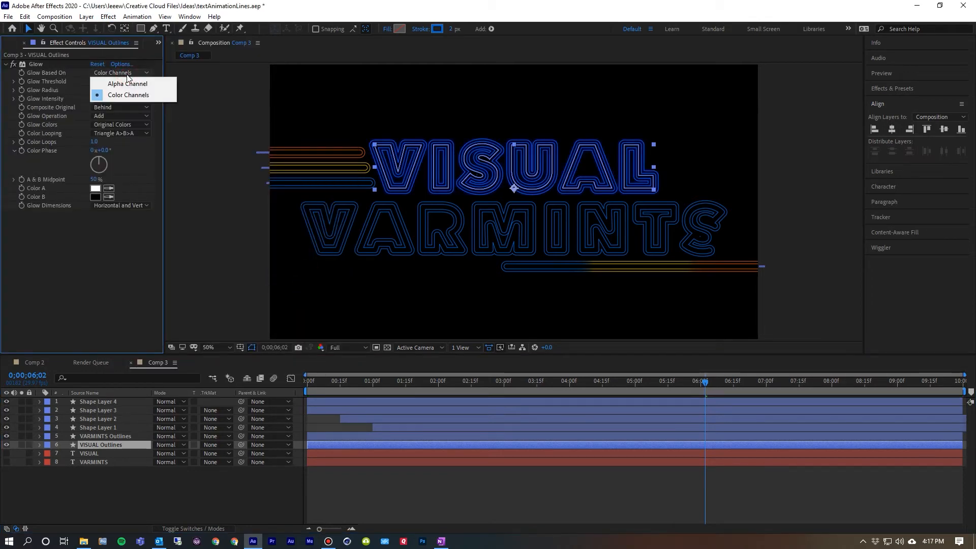
click(128, 84)
click(97, 82)
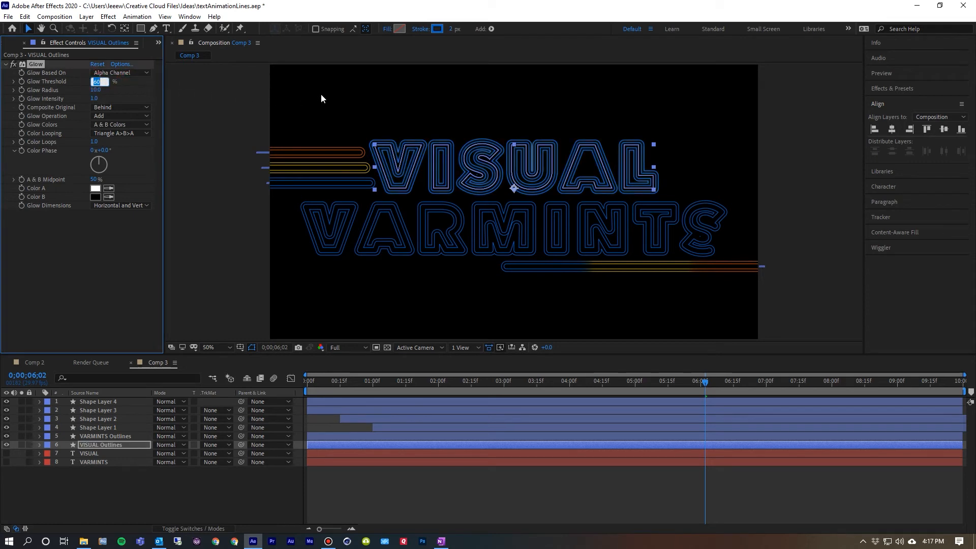
text(3)
key(Return)
Step: Set the glow's radius to 20 and its intensity to 3
click(97, 89)
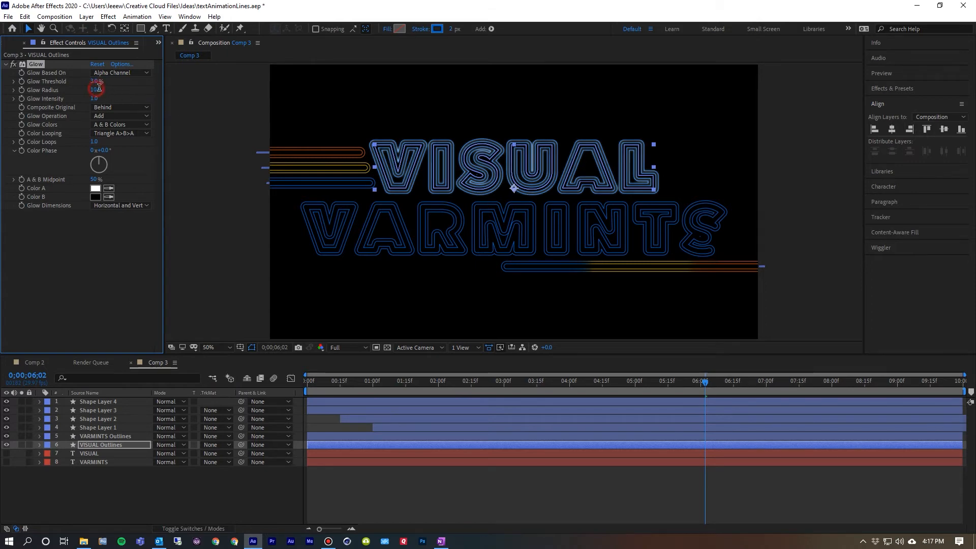
text(20)
click(92, 98)
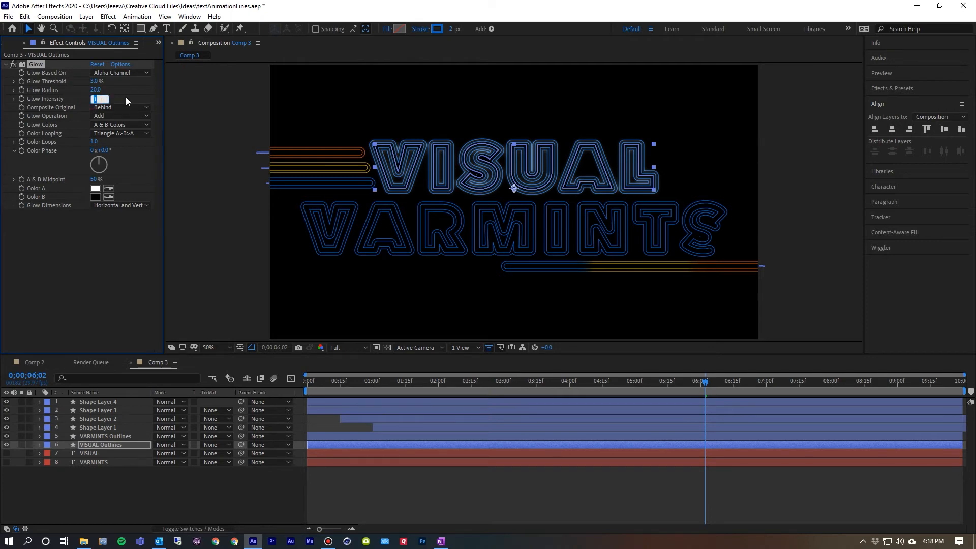
text(3)
key(Return)
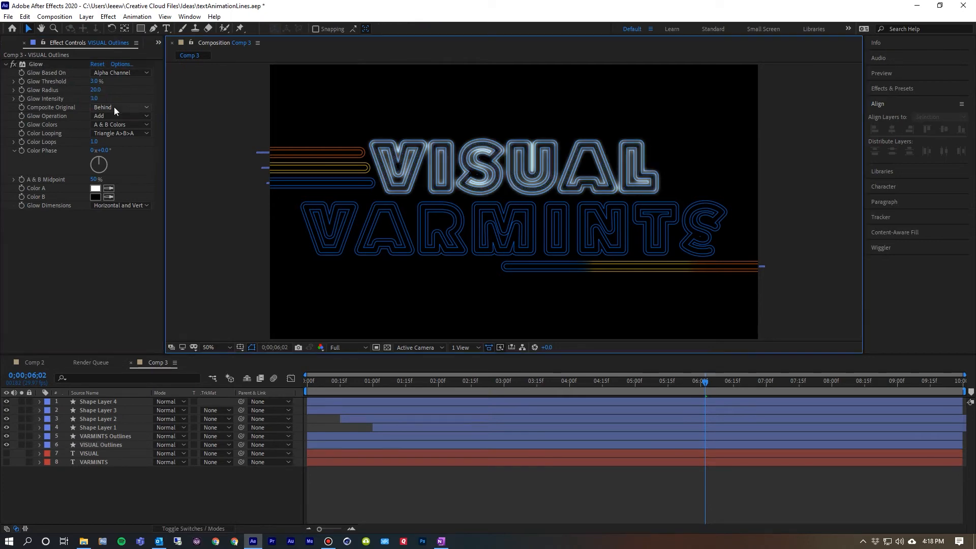
Step: Set the VISUAL Outlines glow's Composite Original to None and its Color A to hex 0064CD
click(114, 107)
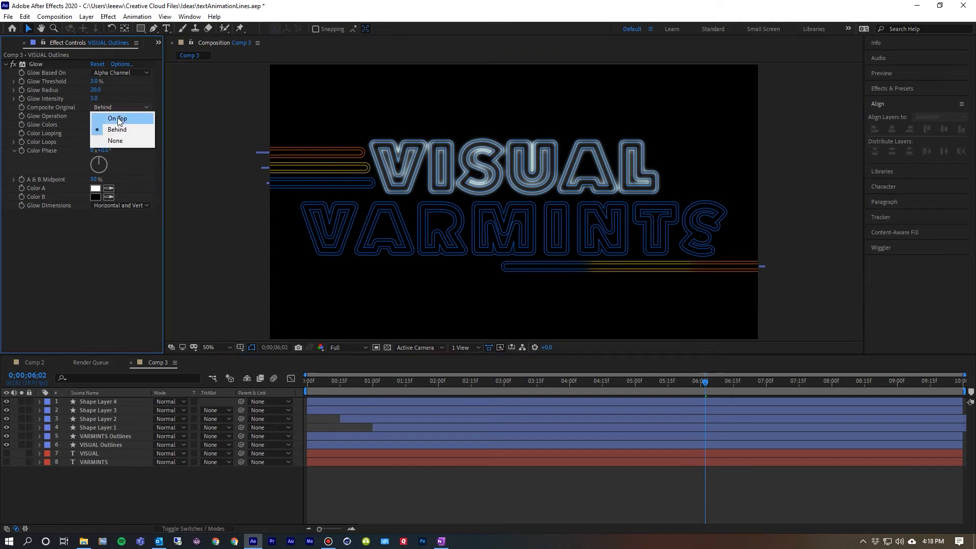
click(116, 140)
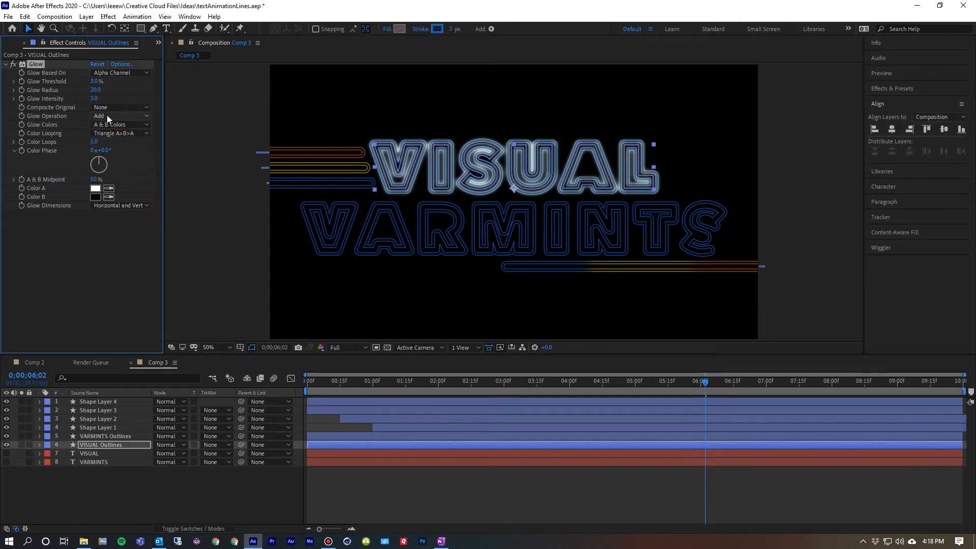
click(96, 189)
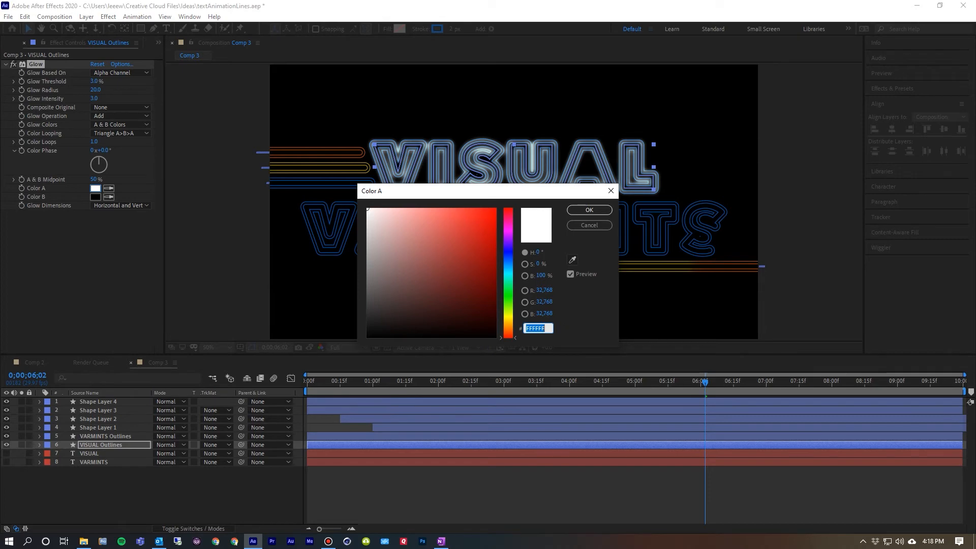
key(alt+Tab)
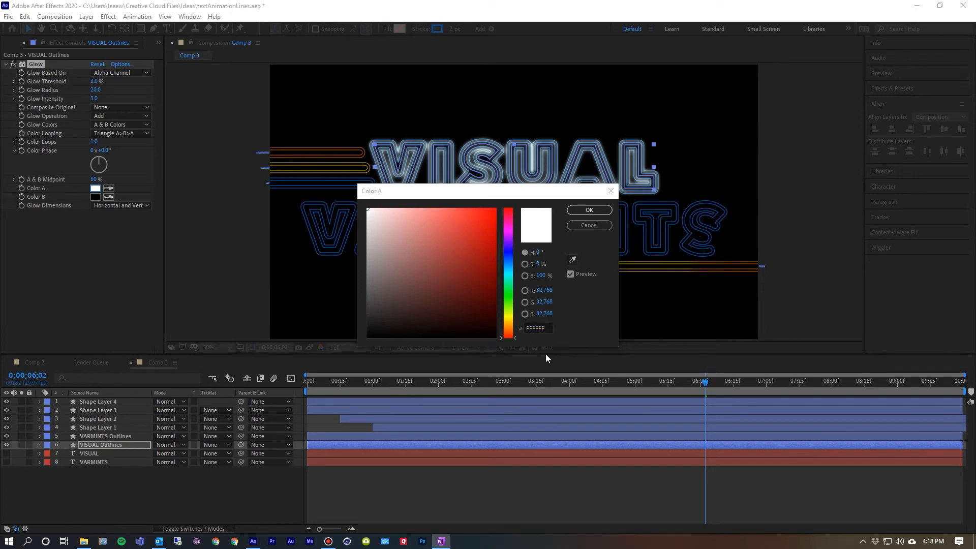
key(alt+Tab)
key(ctrl+v)
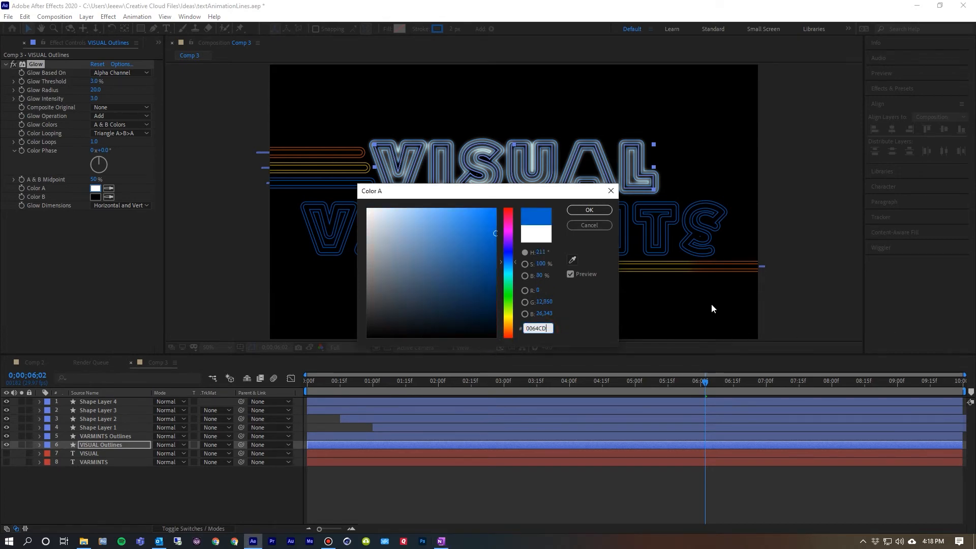
click(589, 210)
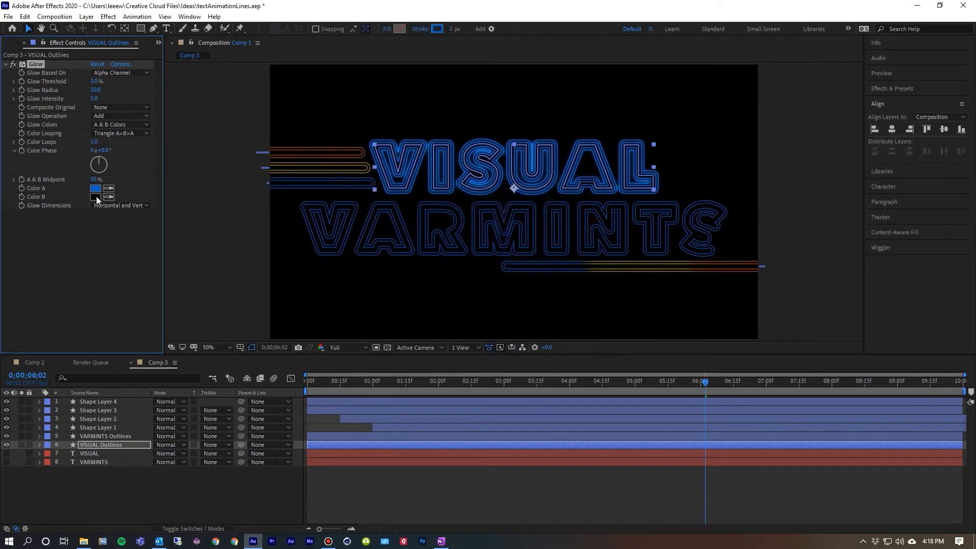
Step: Set Color B of the VISUAL Outlines glow to hex 0064CD
click(96, 197)
text(0064CD)
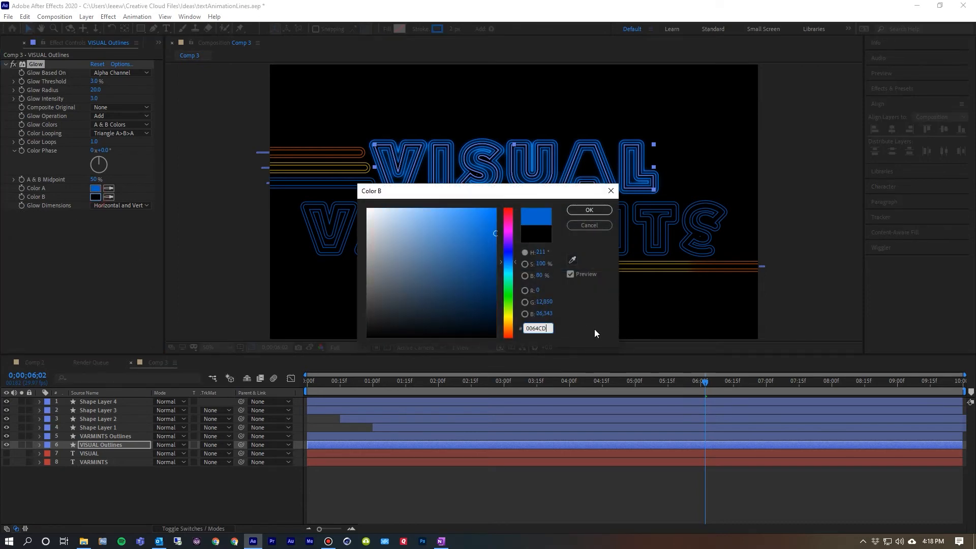
click(584, 210)
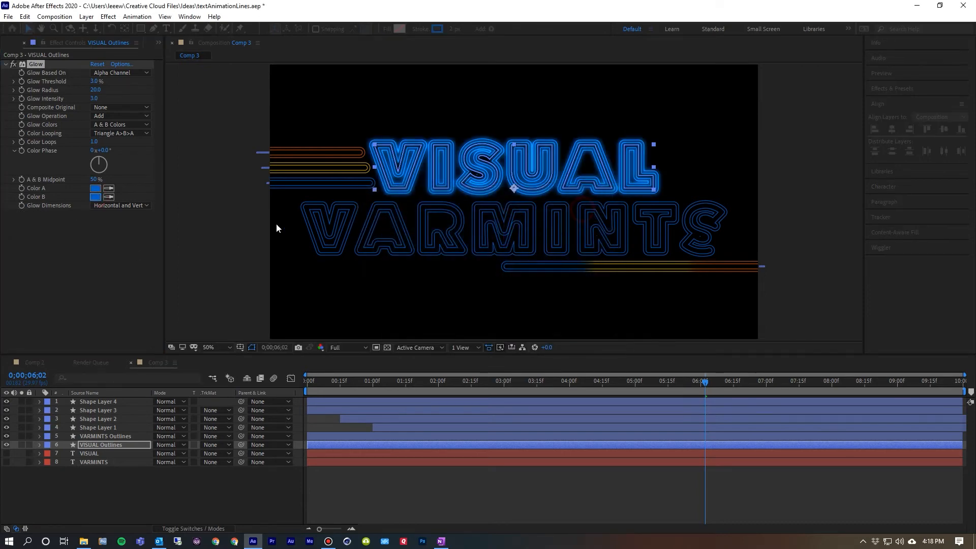
click(238, 219)
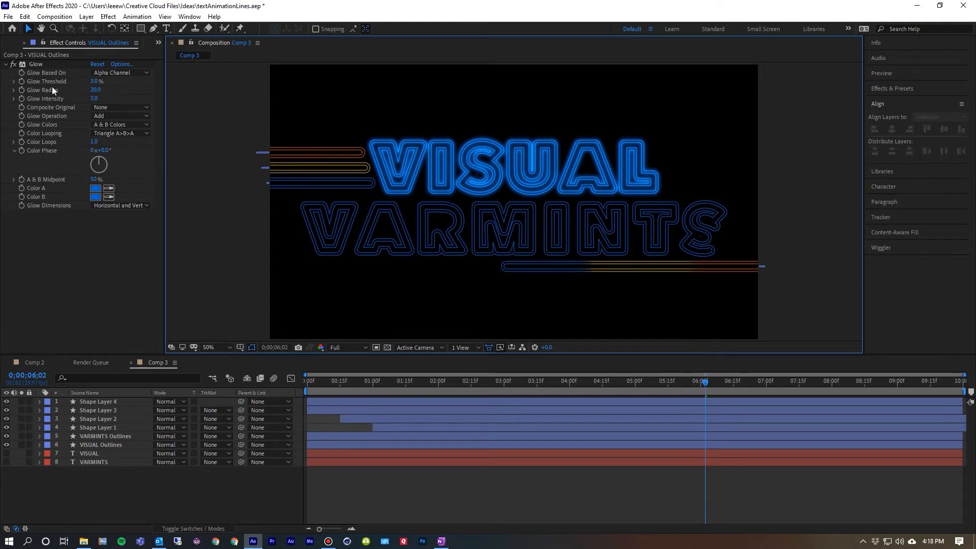
Step: Copy the Glow effect from VISUAL Outlines onto the VARMINTS Outlines layer and Shape Layer 3
click(34, 65)
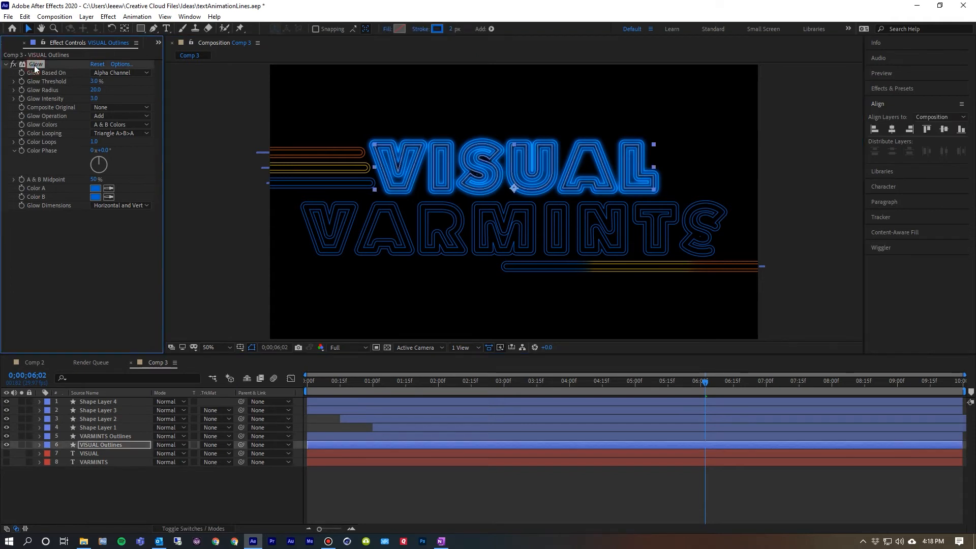
click(99, 436)
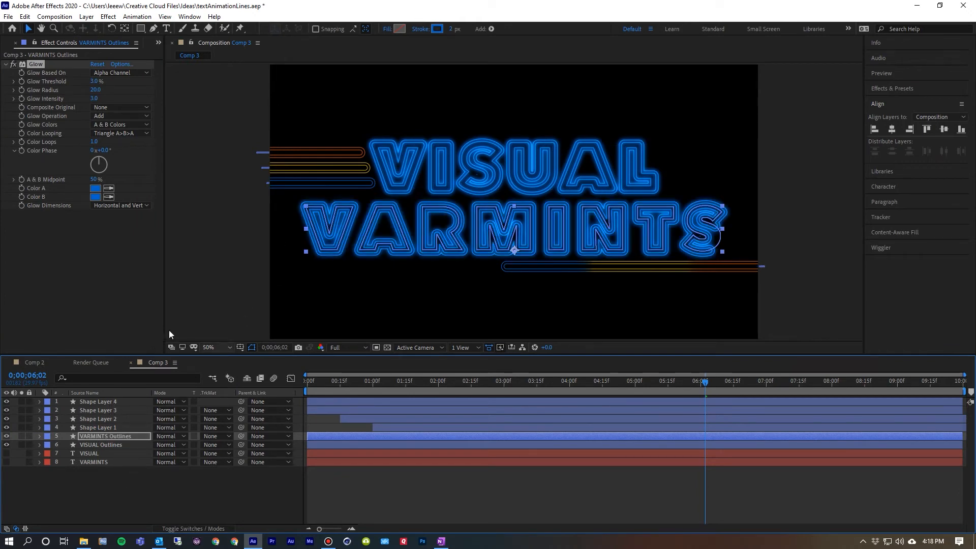
click(99, 427)
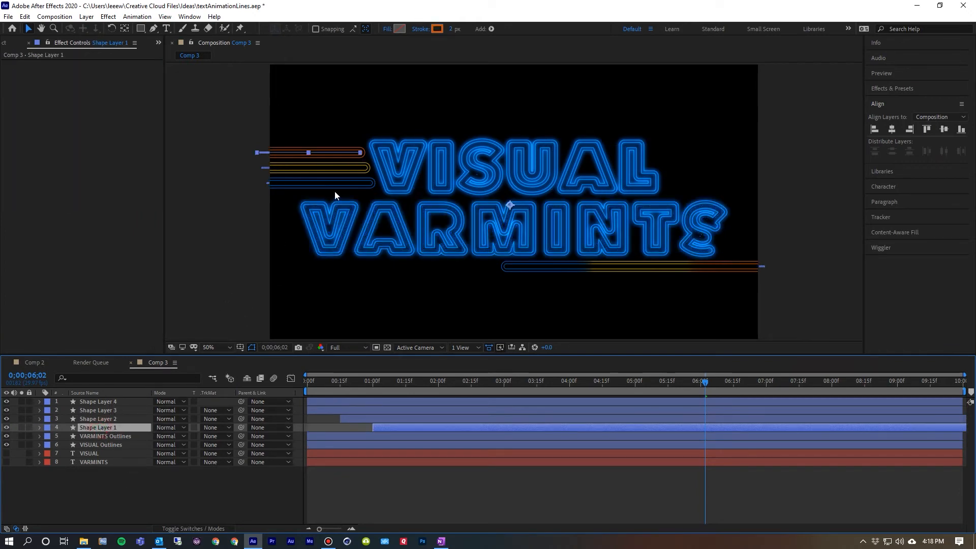
click(93, 410)
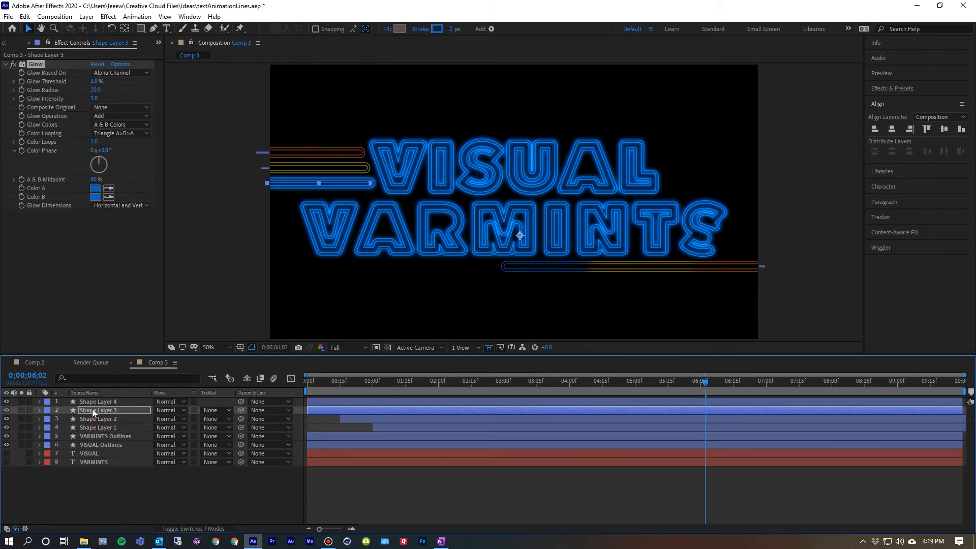
click(214, 501)
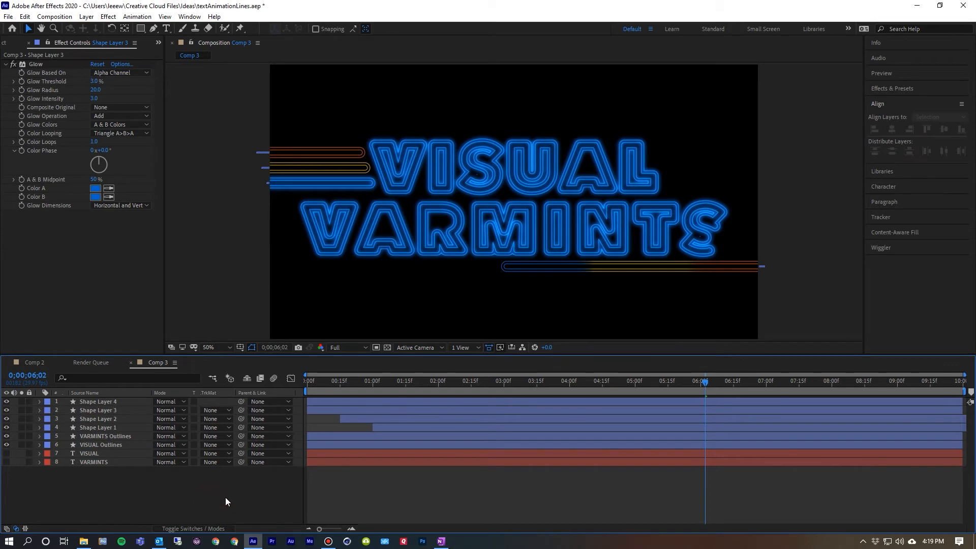
Step: Paste the copied blue Glow effect onto Shape Layer 1 and Shape Layer 2
click(103, 429)
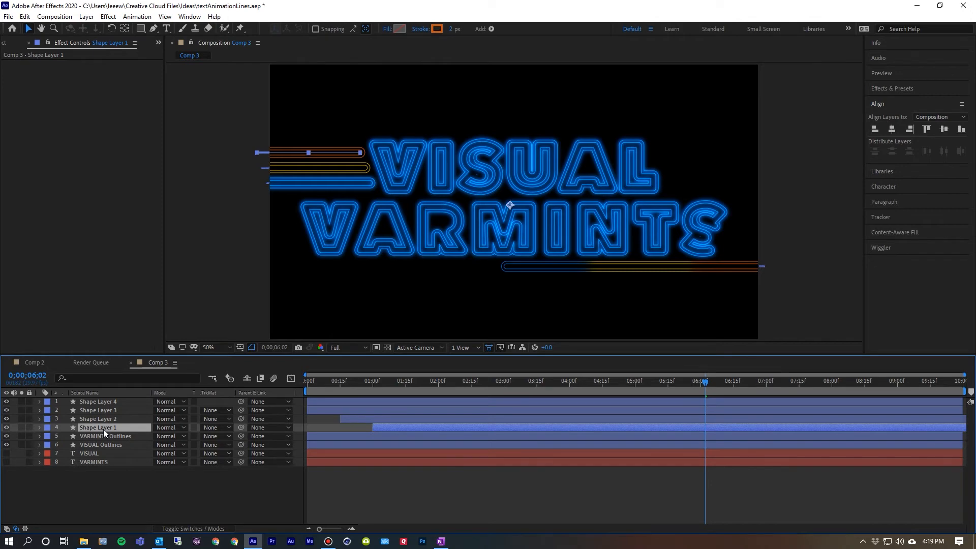
key(ctrl+v)
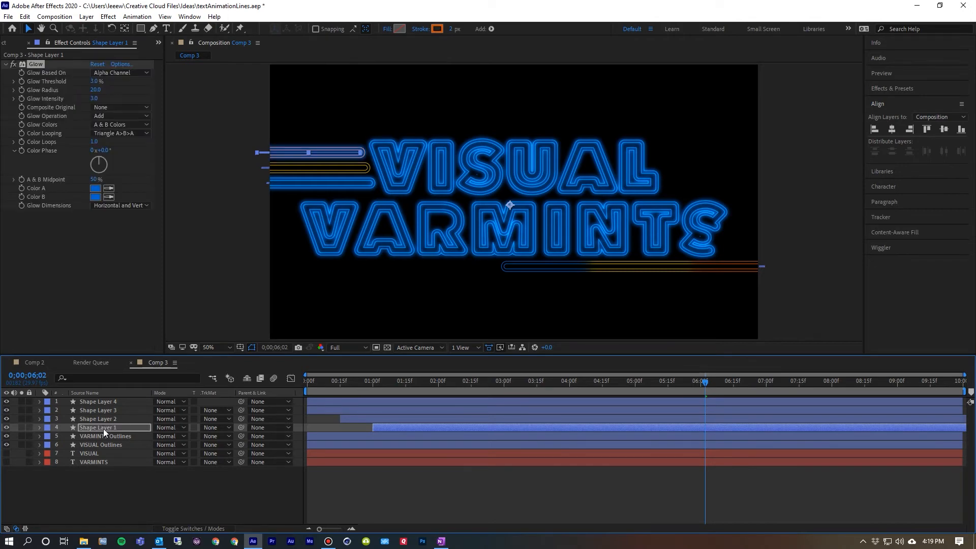
click(102, 419)
key(ctrl+v)
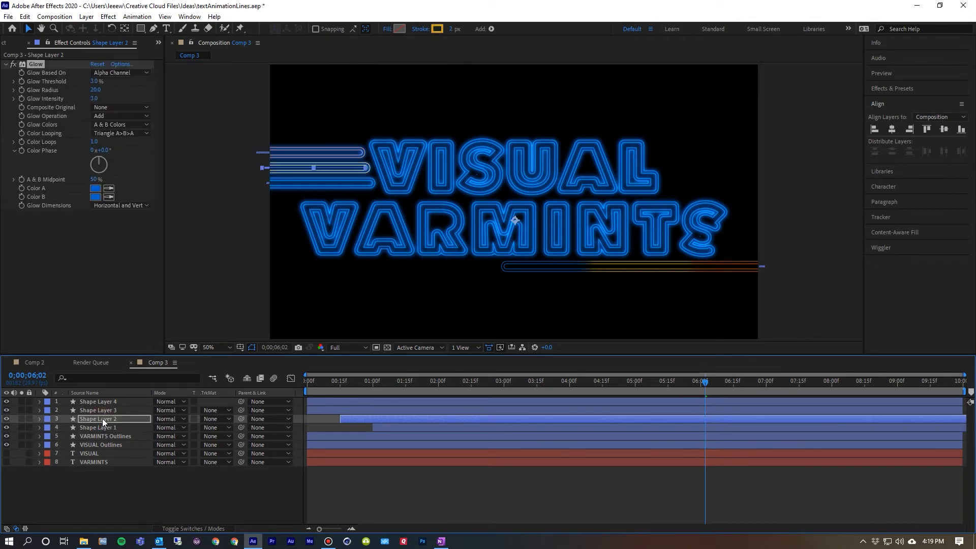
Step: Change the glow's Color A and Color B on Shape Layer 1 to the orange of its stroke
click(105, 426)
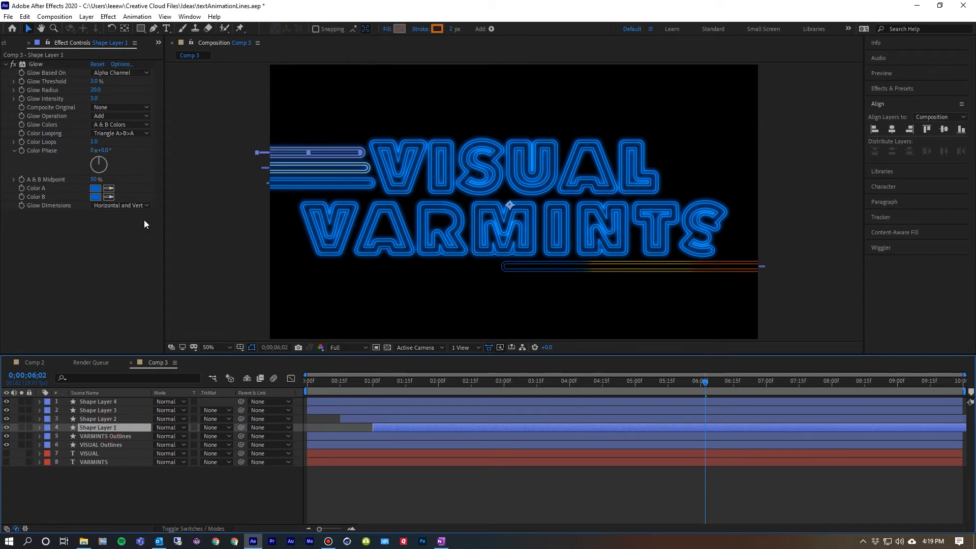
click(95, 189)
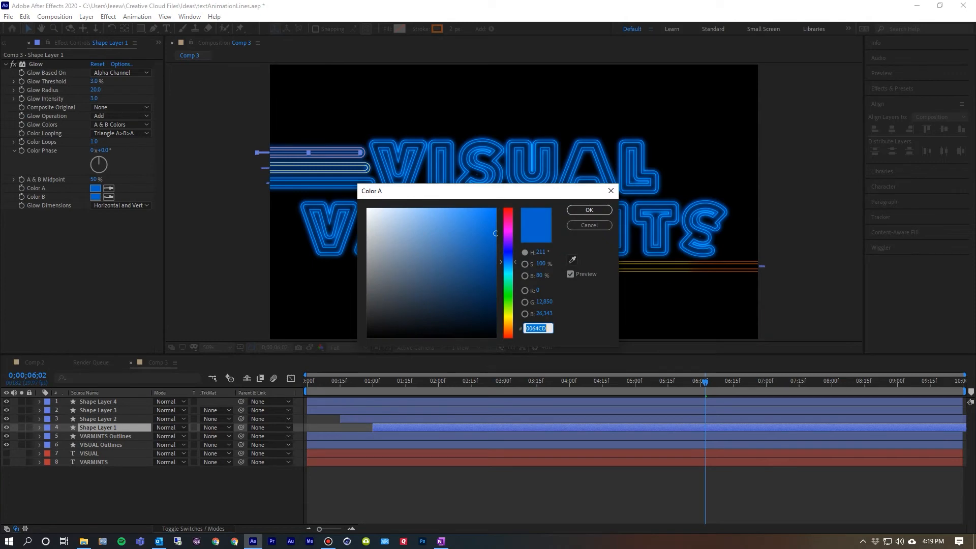
drag(549, 327, 514, 329)
key(ctrl+v)
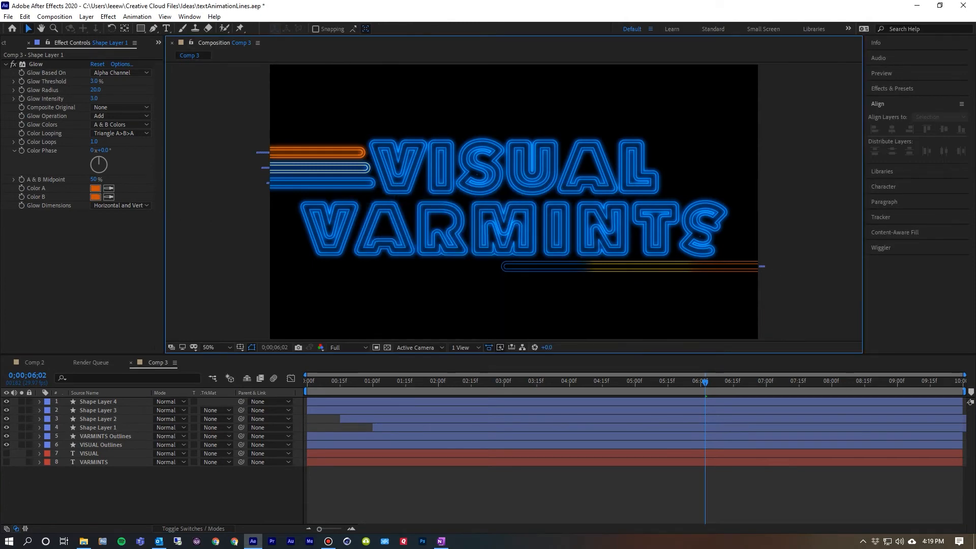
Step: Set both Color A and Color B of Shape Layer 2's glow to the yellow hex CCAC0A
click(109, 418)
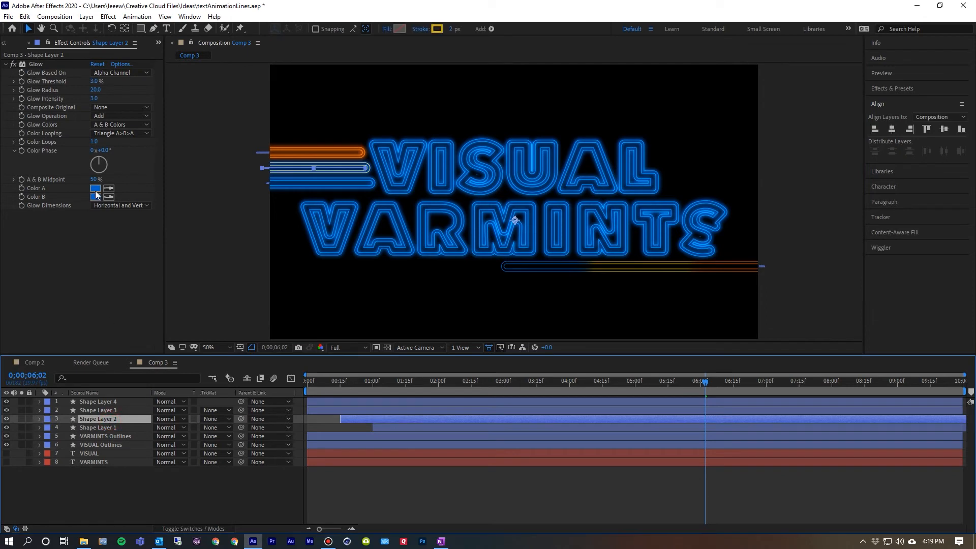
click(95, 191)
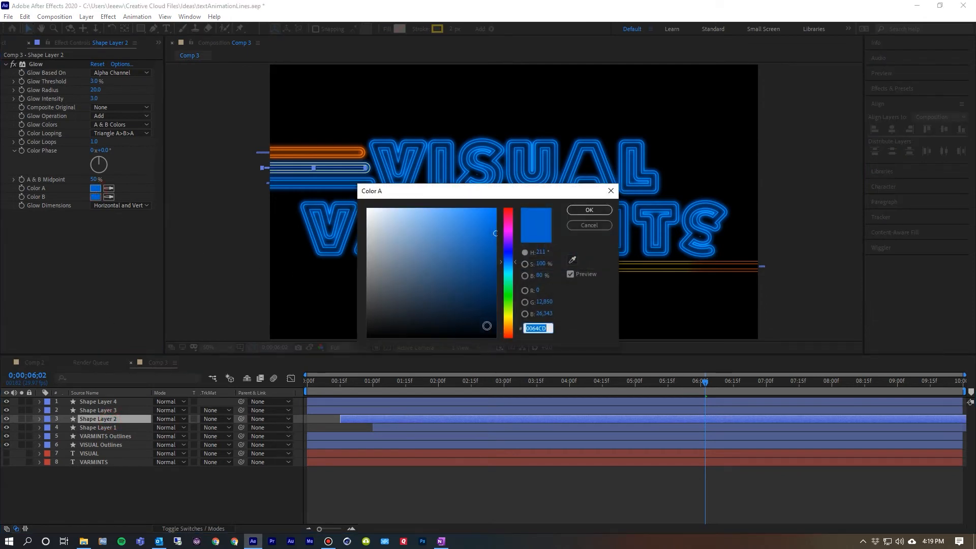
text(CCAC0A)
click(589, 210)
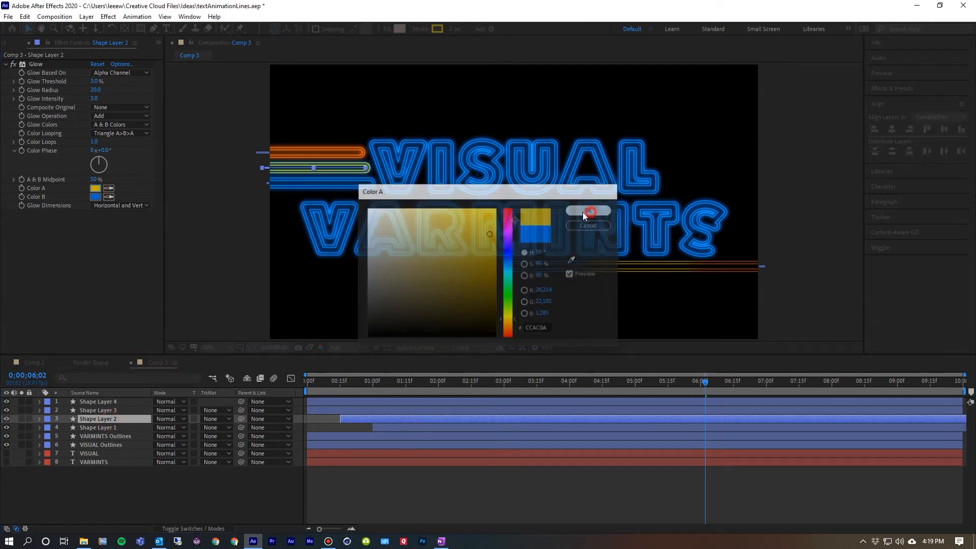
click(96, 197)
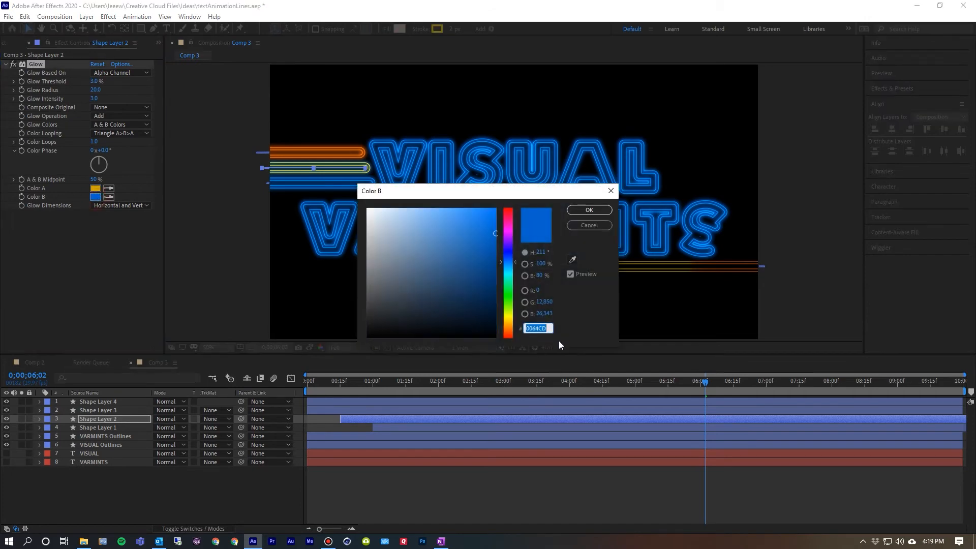
text(CCAC0A)
click(589, 210)
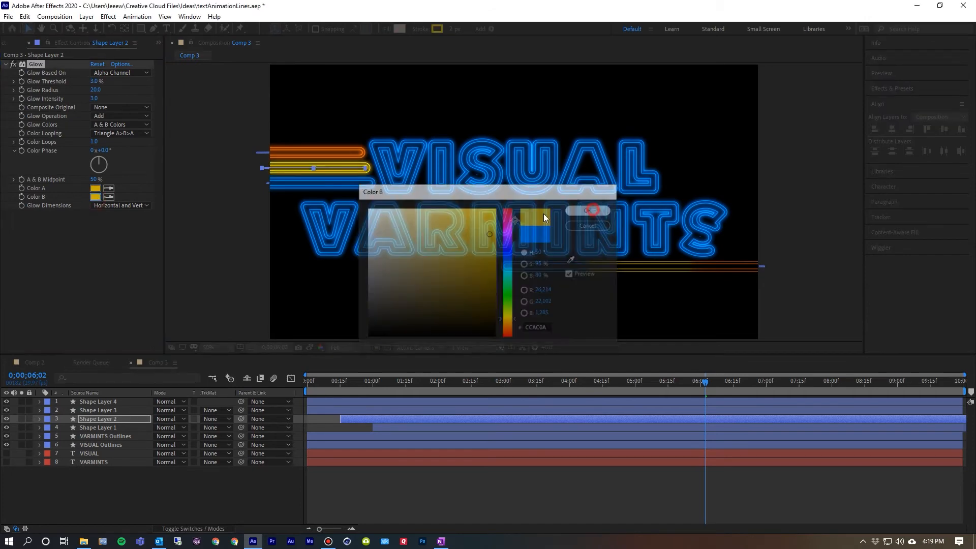
Step: Duplicate Shape Layer 4 and apply the Fast Box Blur effect to the original layer beneath the copy
click(98, 401)
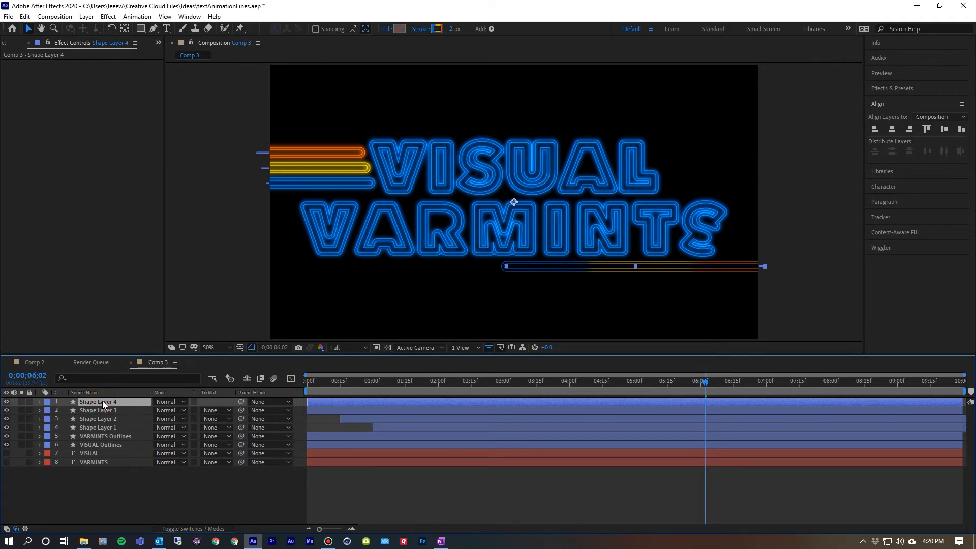
key(ctrl+d)
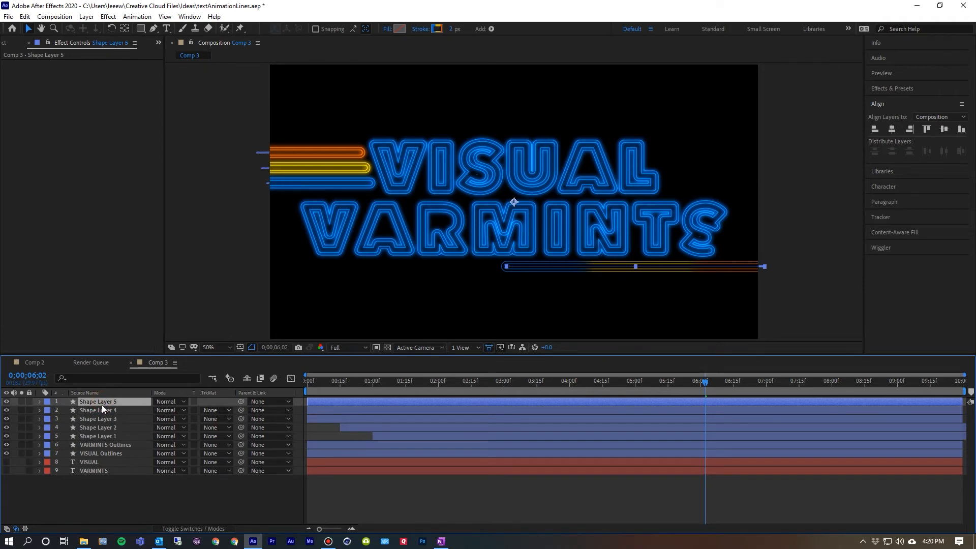
click(104, 410)
click(105, 409)
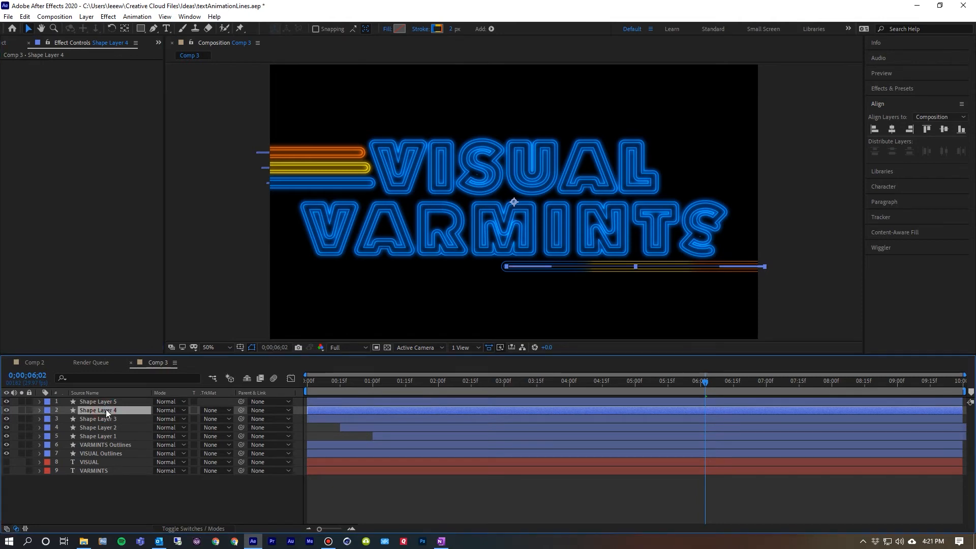
click(109, 16)
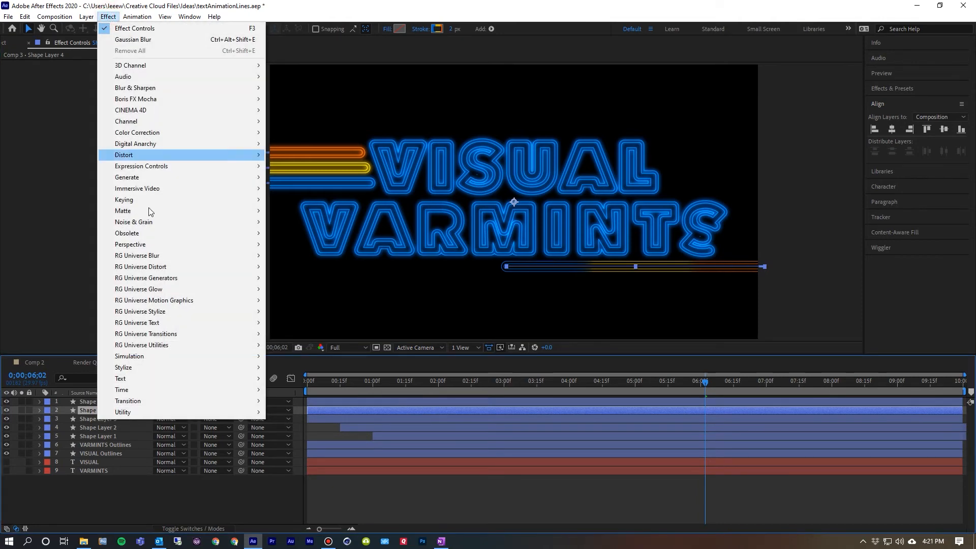
mouse_move(151, 90)
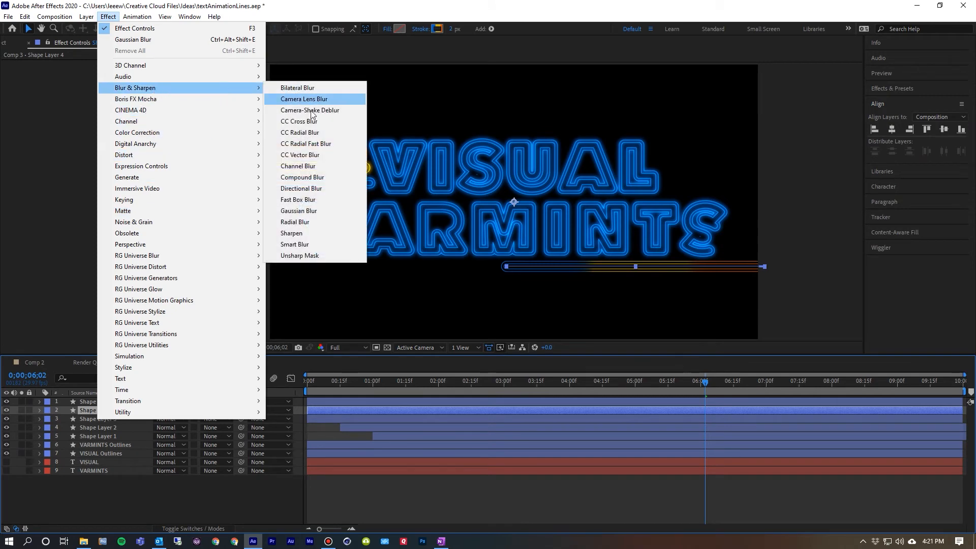
click(325, 200)
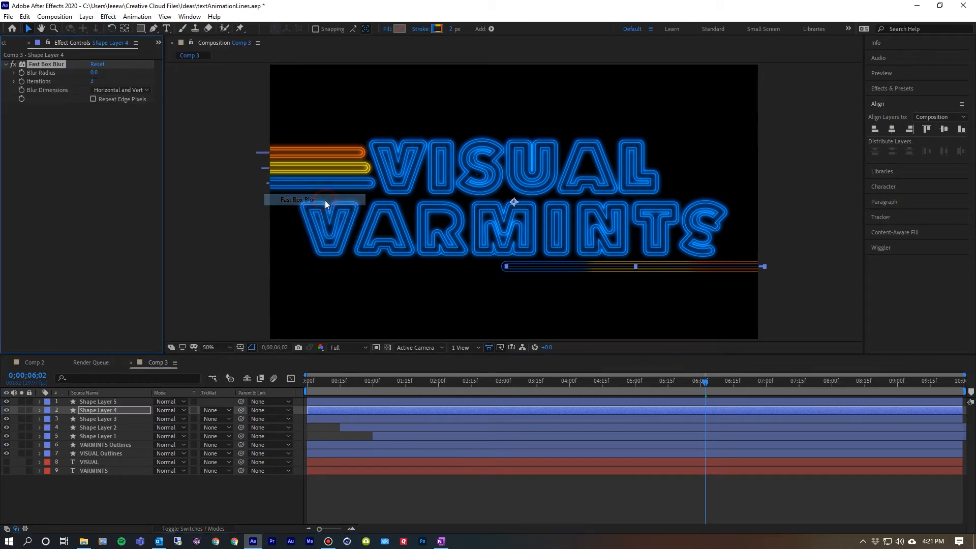
Step: Set the Fast Box Blur radius on Shape Layer 4 to 10
click(94, 72)
text(10)
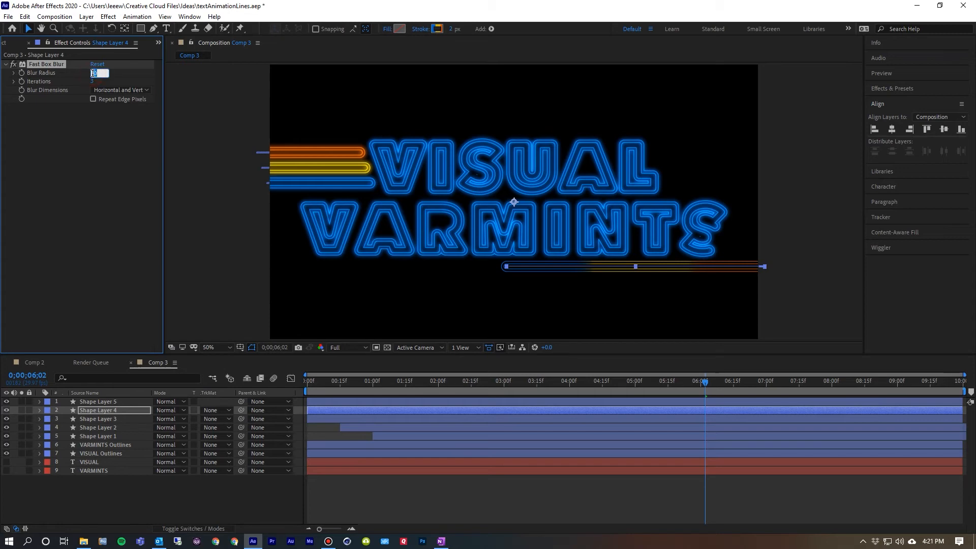
key(Return)
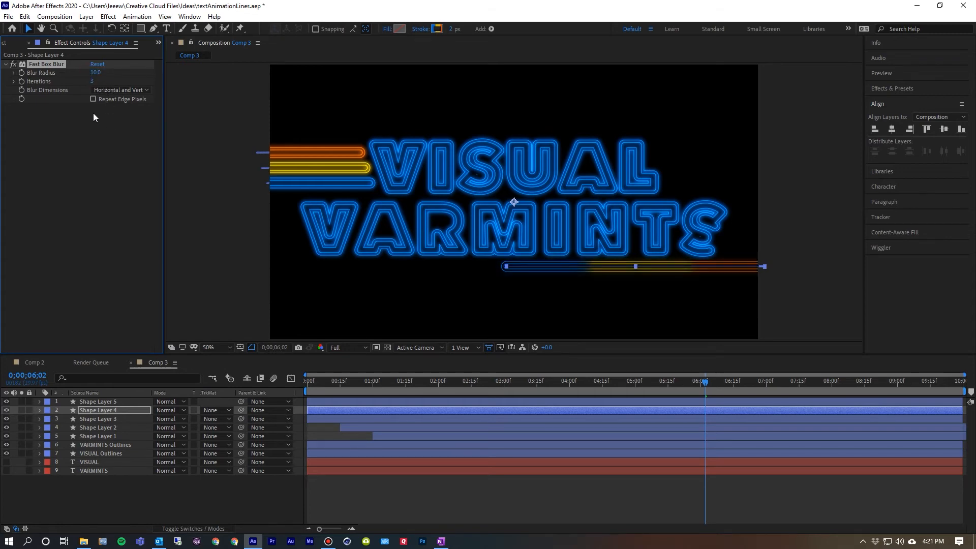
Step: Set Shape Layer 4's blending mode to Add and duplicate the layer twice to strengthen the blurred glow
click(133, 409)
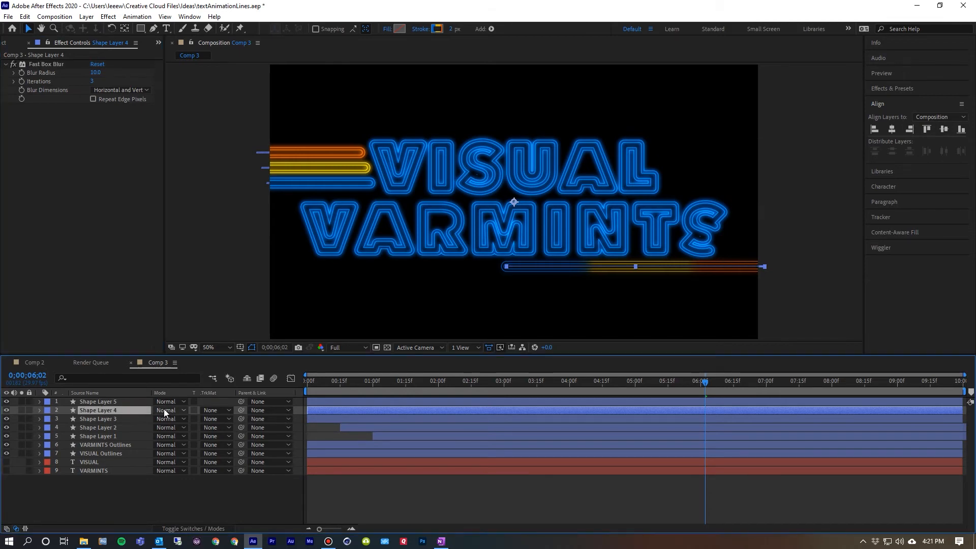
click(166, 411)
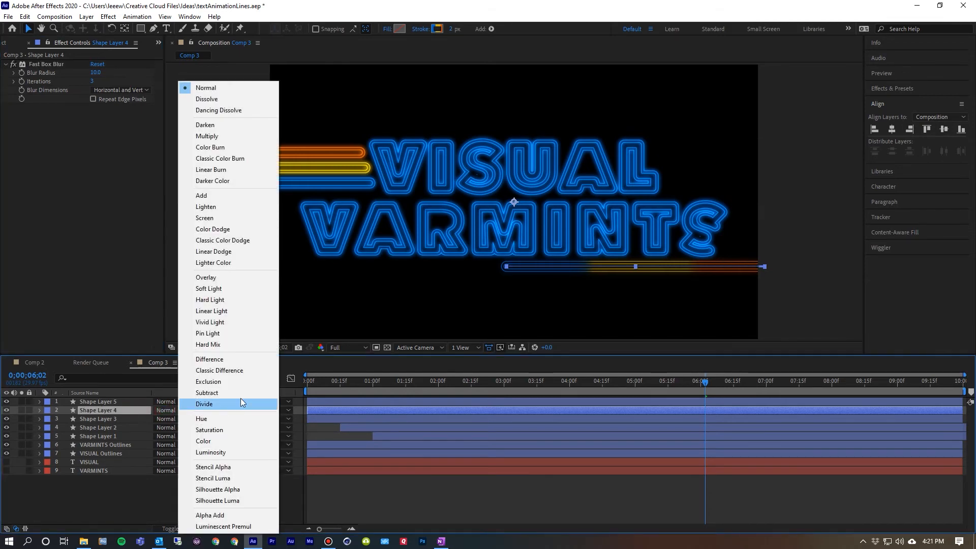
click(227, 197)
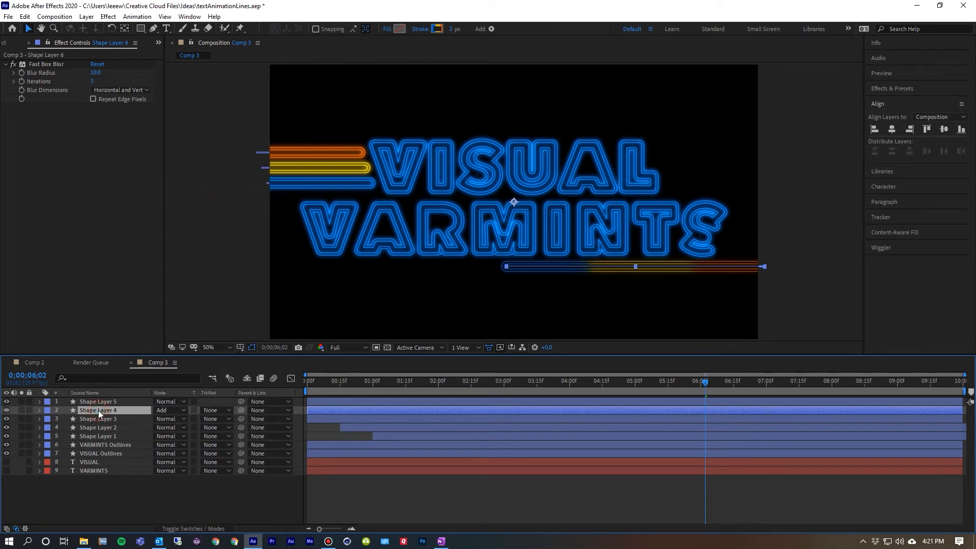
key(ctrl+d)
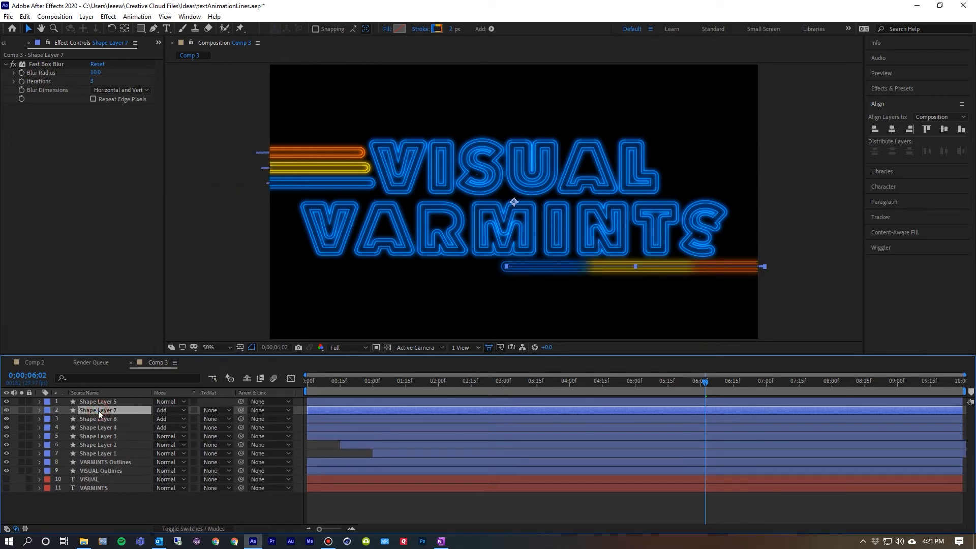
click(241, 283)
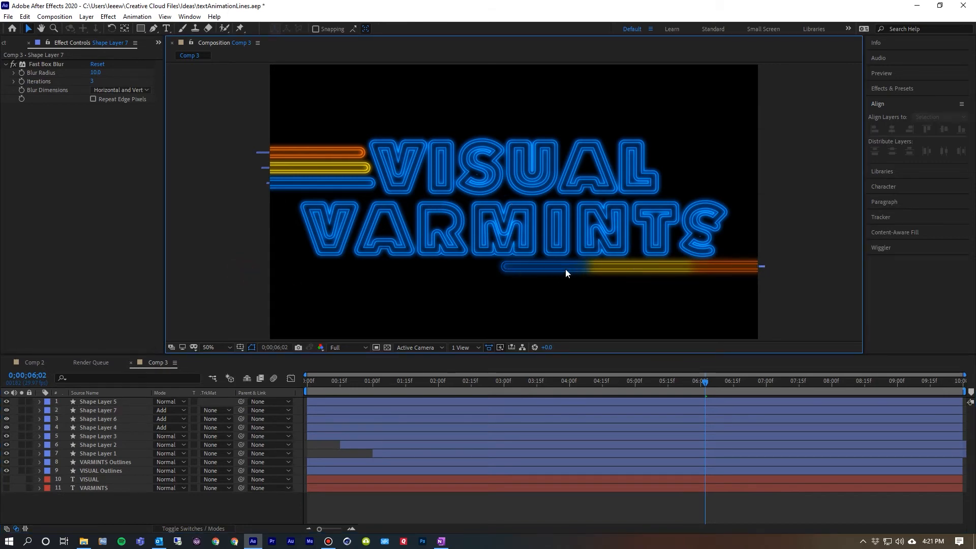
Step: Hide Shape Layer 5 to inspect the blurred glow beneath it, show it again, and preview the animation
click(83, 402)
click(6, 401)
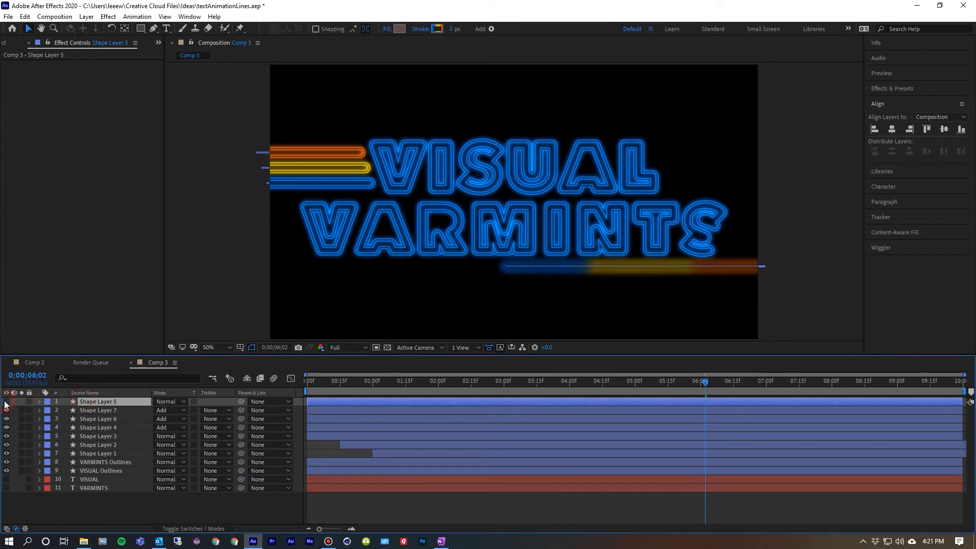
click(783, 297)
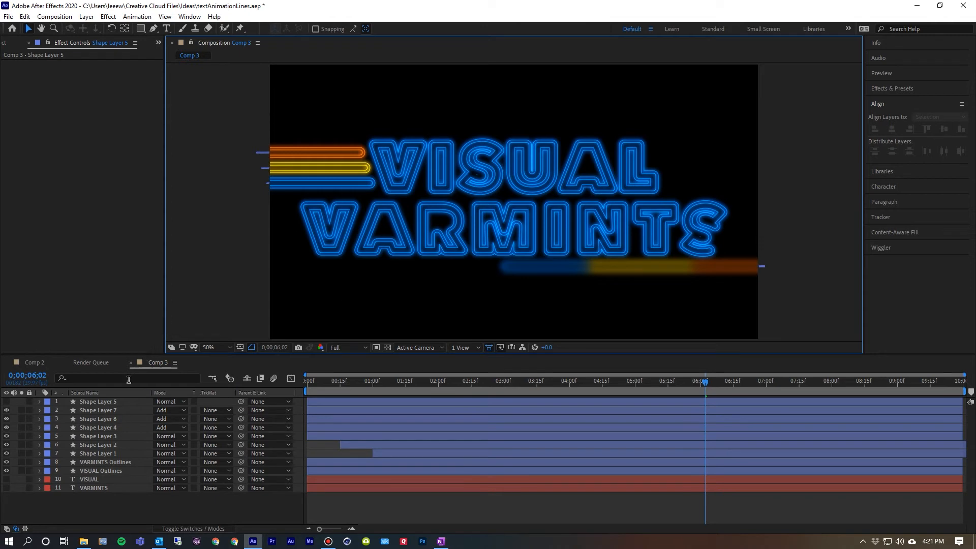
click(6, 402)
click(257, 259)
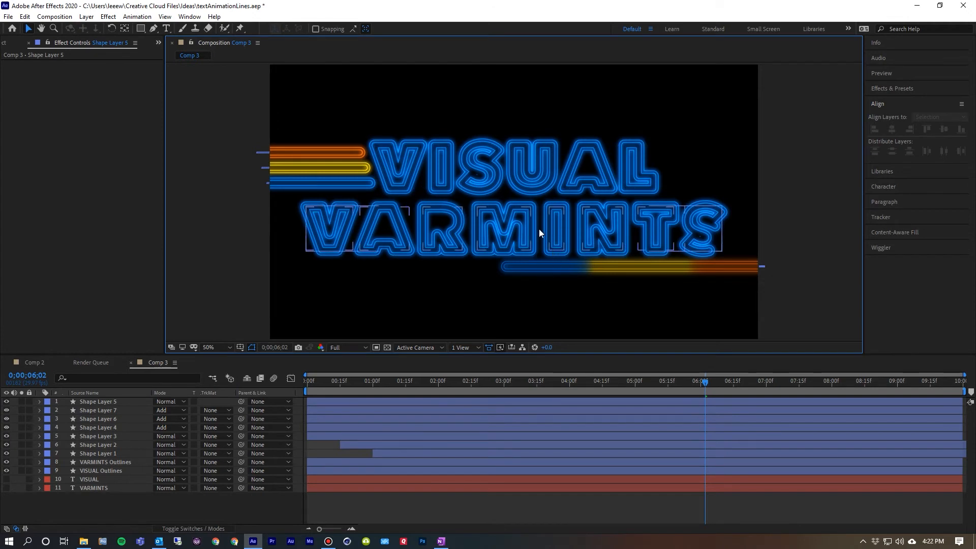
key(space)
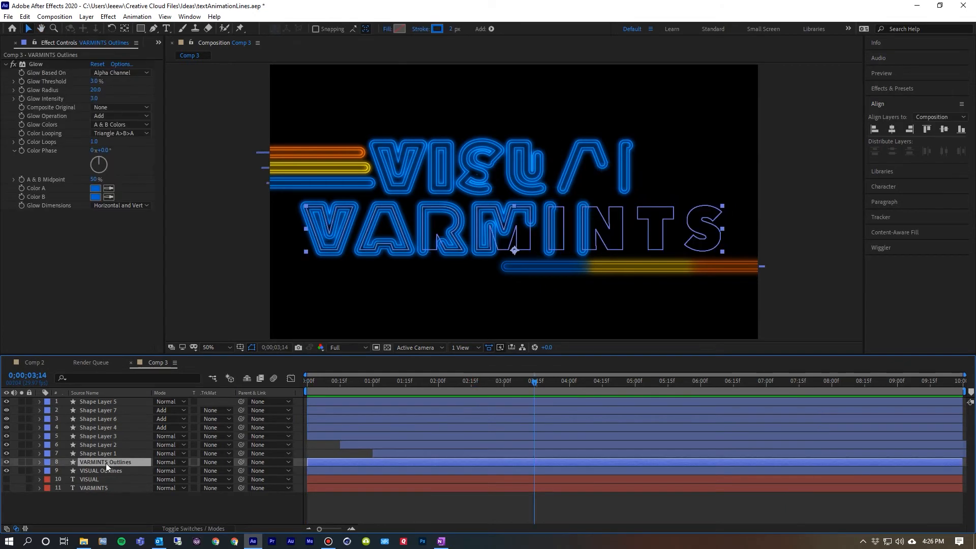
Step: Reveal the keyframes of the VARMINTS Outlines layer and move the current time to its last Start keyframe at 0;00;06;14
key(u)
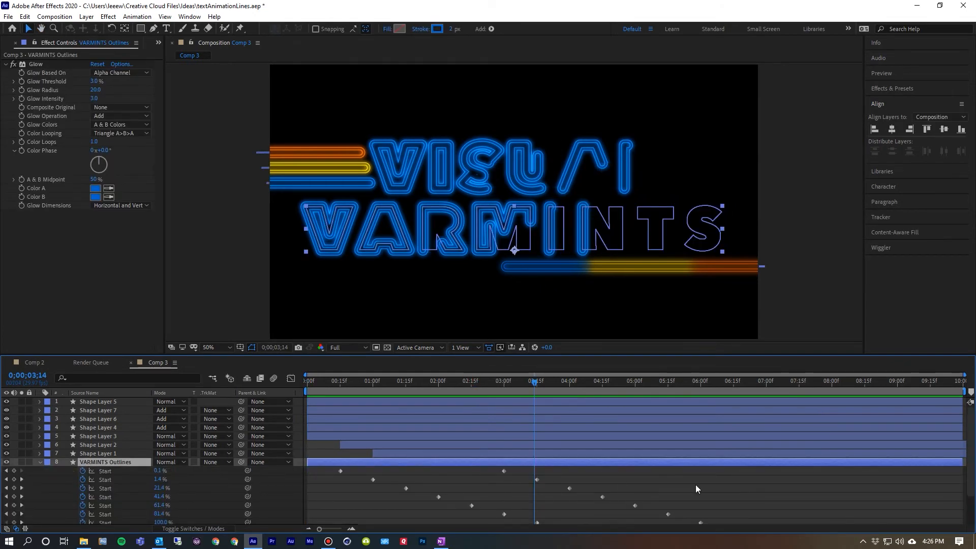
scroll(701, 488, down, 3)
click(737, 382)
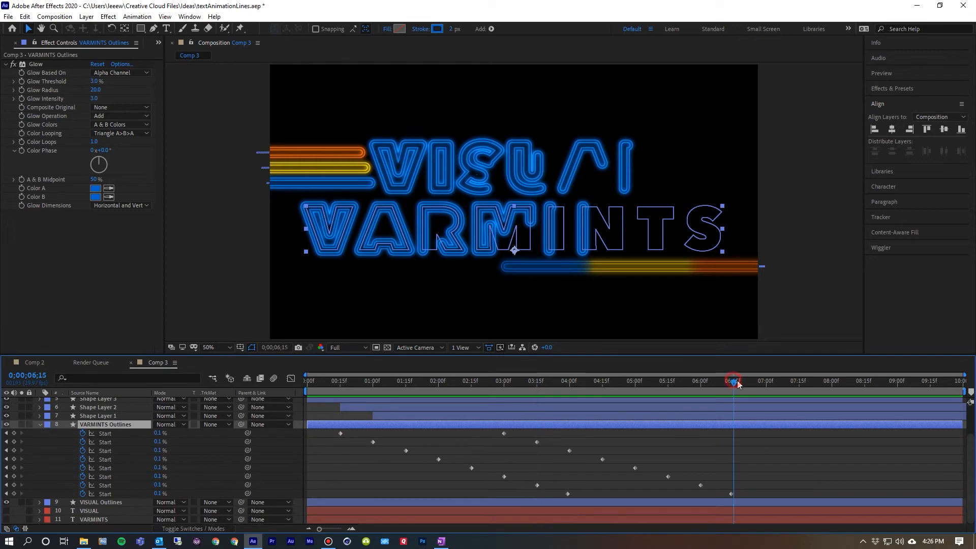
drag(737, 384, 731, 388)
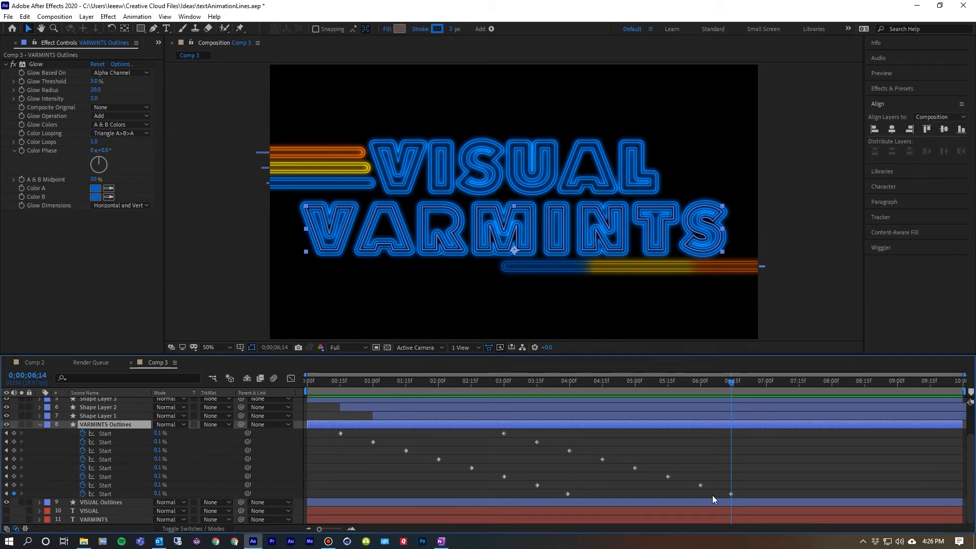
Step: Expand the Glow effect of VARMINTS Outlines in the timeline and add a mask reference under its Compositing Options
click(41, 425)
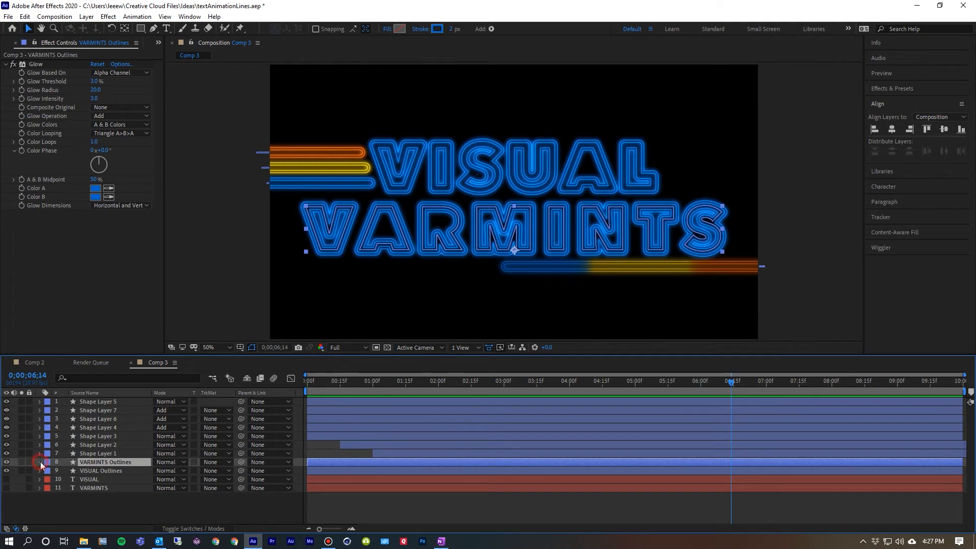
click(40, 461)
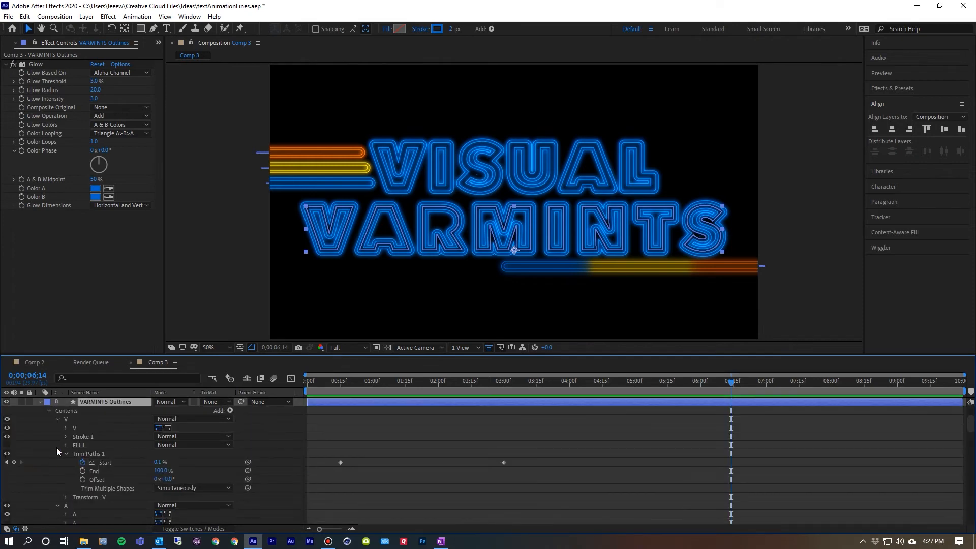
click(48, 410)
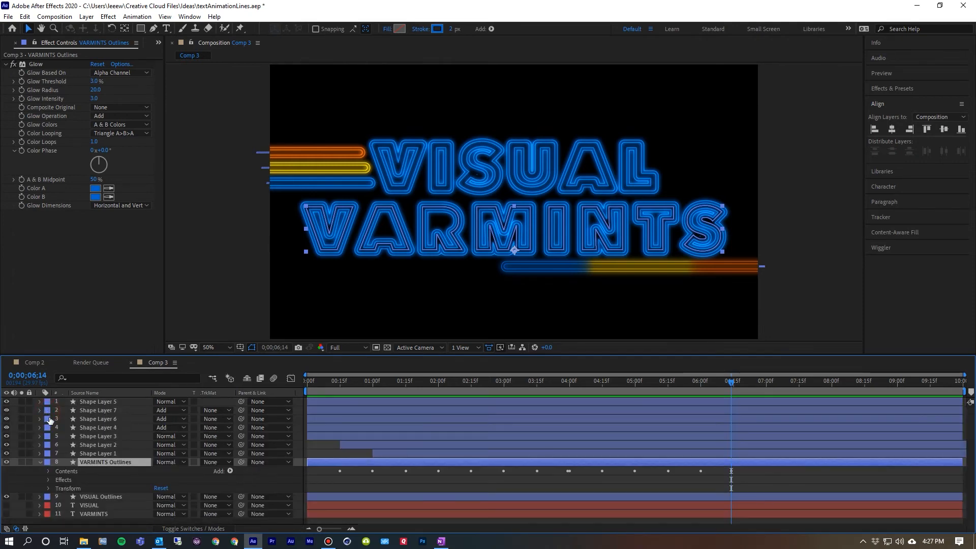
click(48, 479)
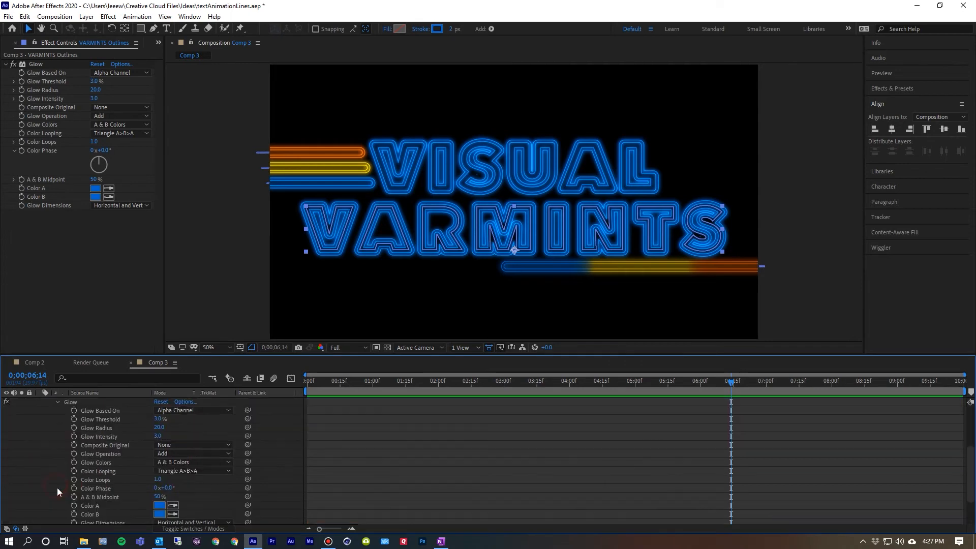
scroll(93, 480, down, 2)
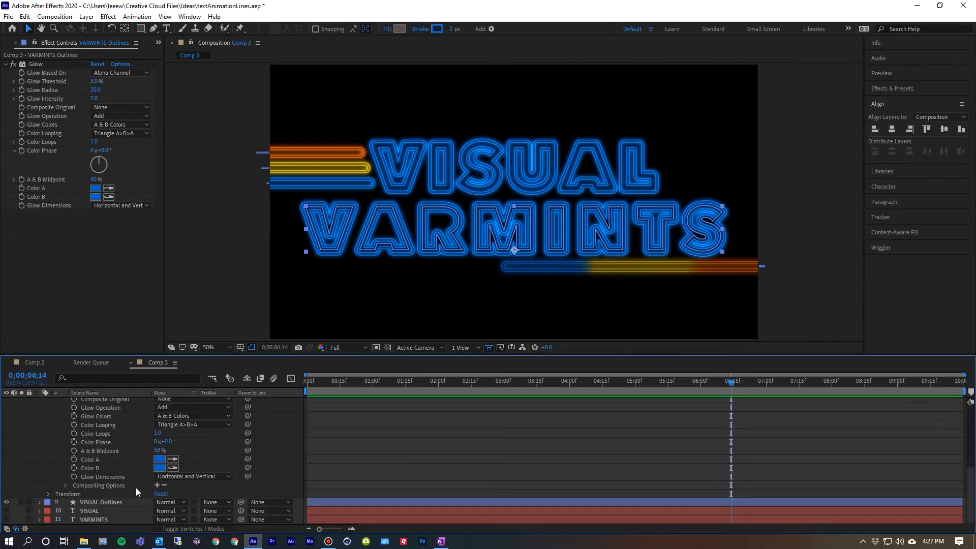
click(91, 486)
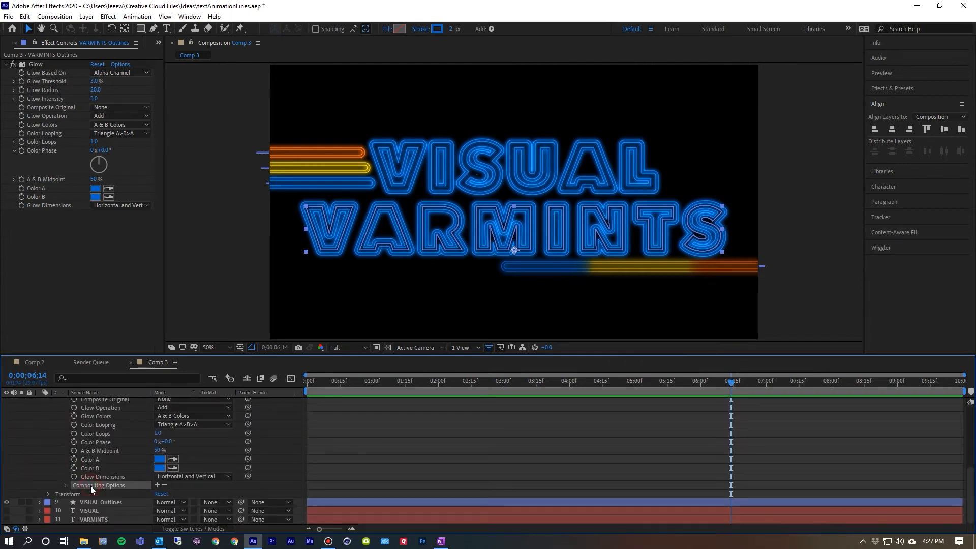
click(156, 485)
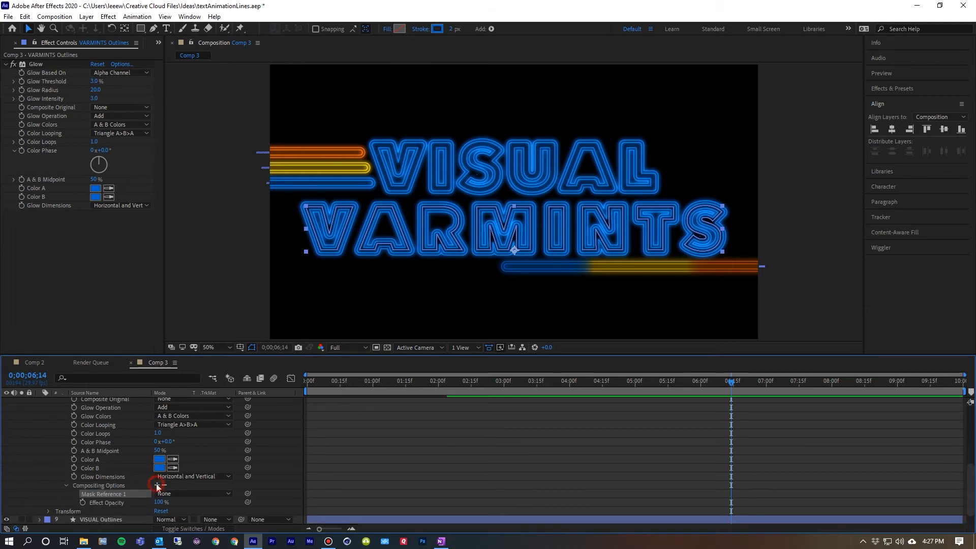
Step: Enable keyframing for the glow's Effect Opacity on VARMINTS Outlines and set it to 0% at 0;00;06;14
click(109, 501)
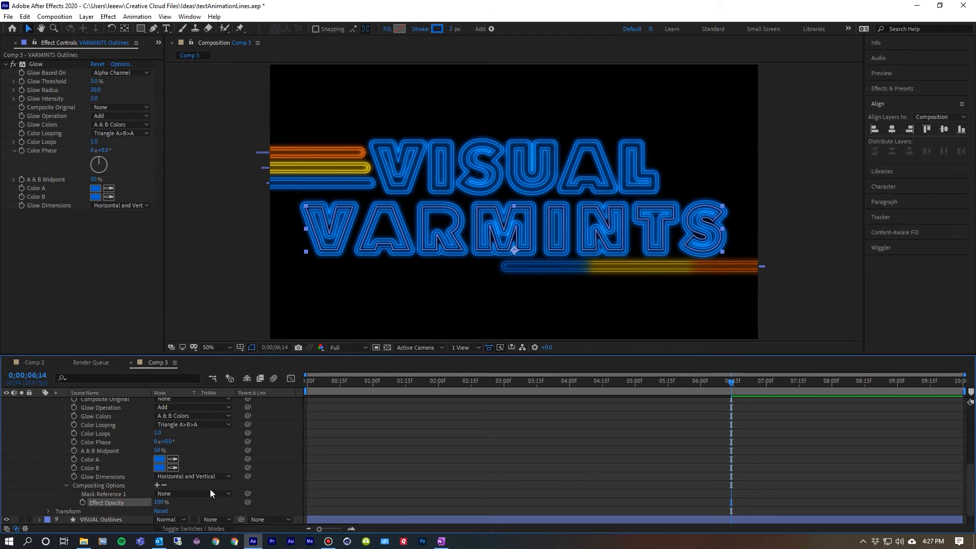
click(82, 501)
click(159, 502)
text(0)
key(Return)
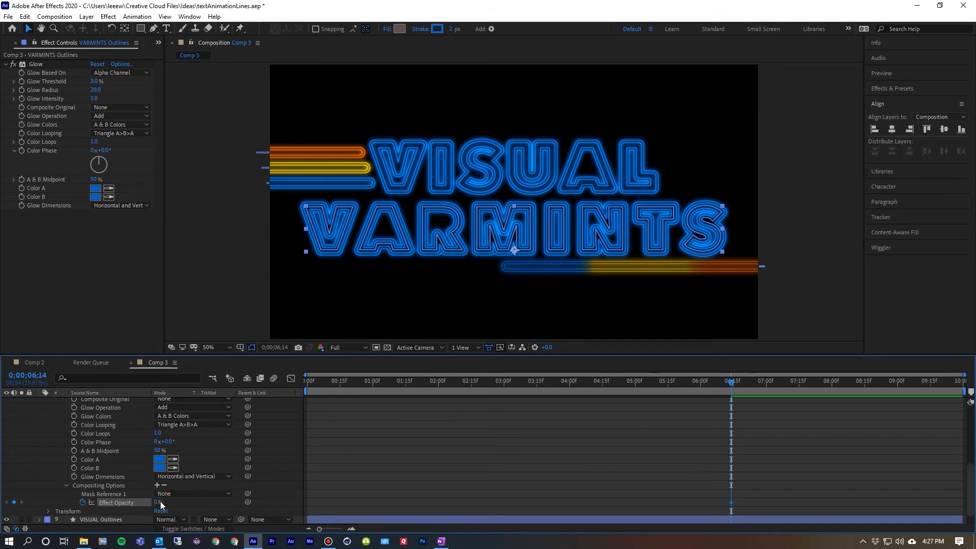
Step: Move two frames forward to 0;00;06;16 and set the VARMINTS glow's Effect Opacity to 100%
key(Page_Down)
key(Page_Down)
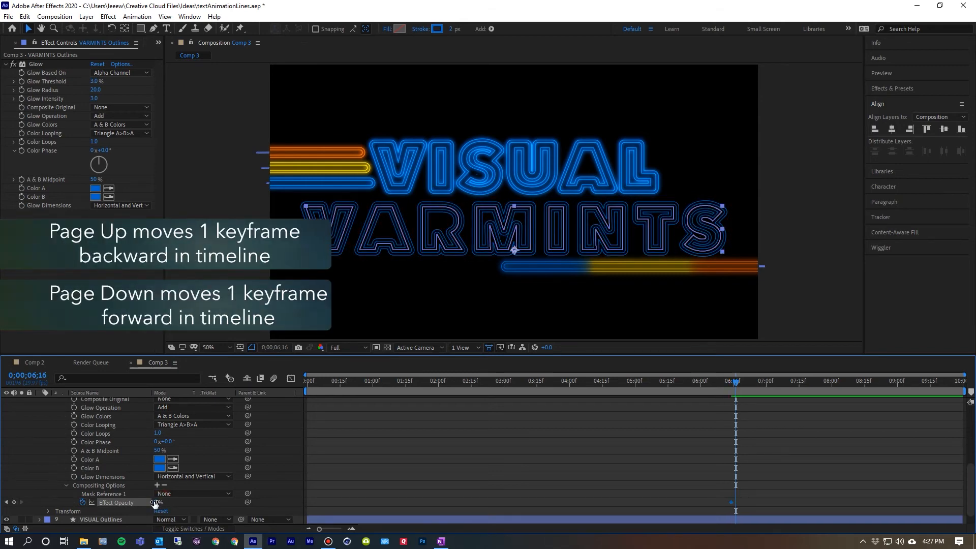
click(156, 502)
text(100)
key(Return)
Step: Move one frame forward to 0;00;06;17 and set the VARMINTS glow's Effect Opacity to 25%
key(Page_Down)
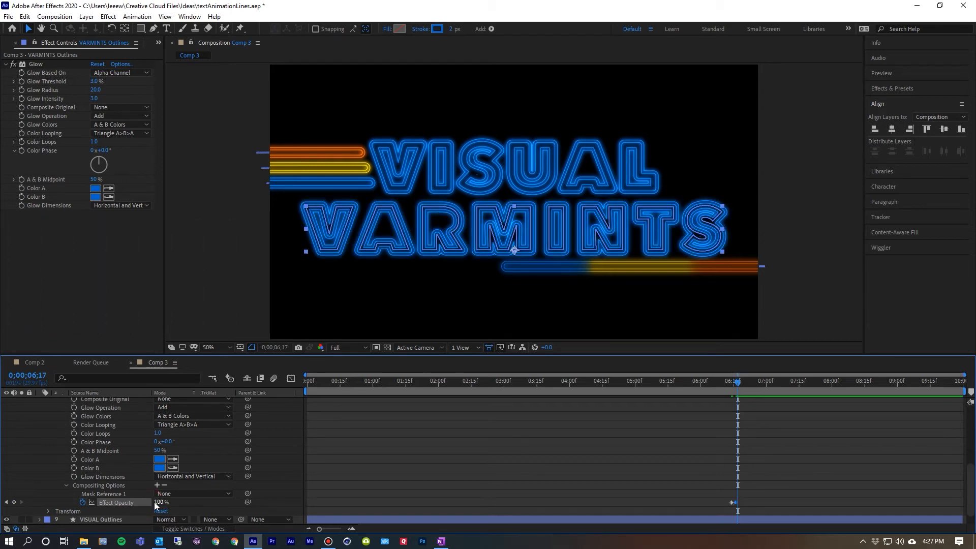
click(156, 503)
text(25)
key(Return)
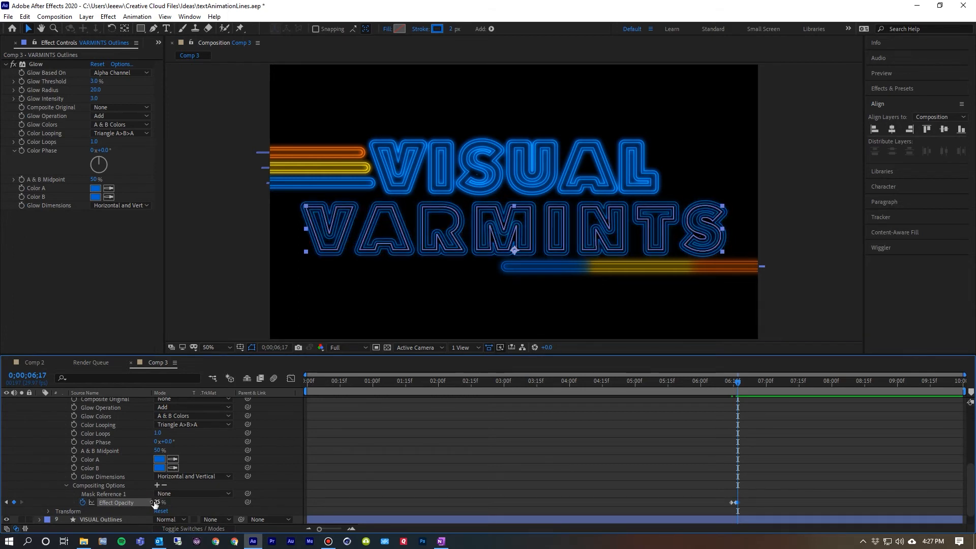
Step: Move three frames forward to 0;00;06;20 and set the VARMINTS glow's Effect Opacity to 100%
key(Page_Down)
key(Page_Down)
key(Page_Down)
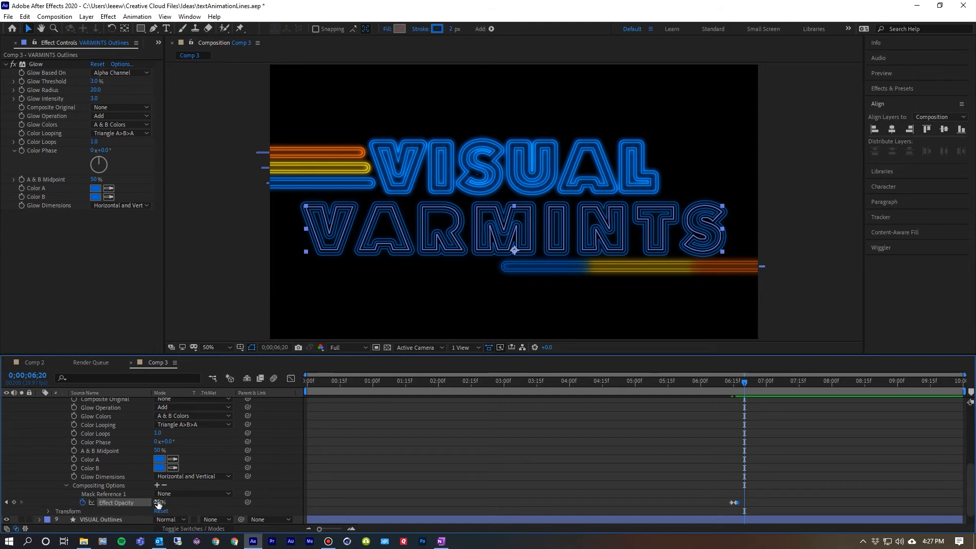
click(159, 502)
text(100)
key(Return)
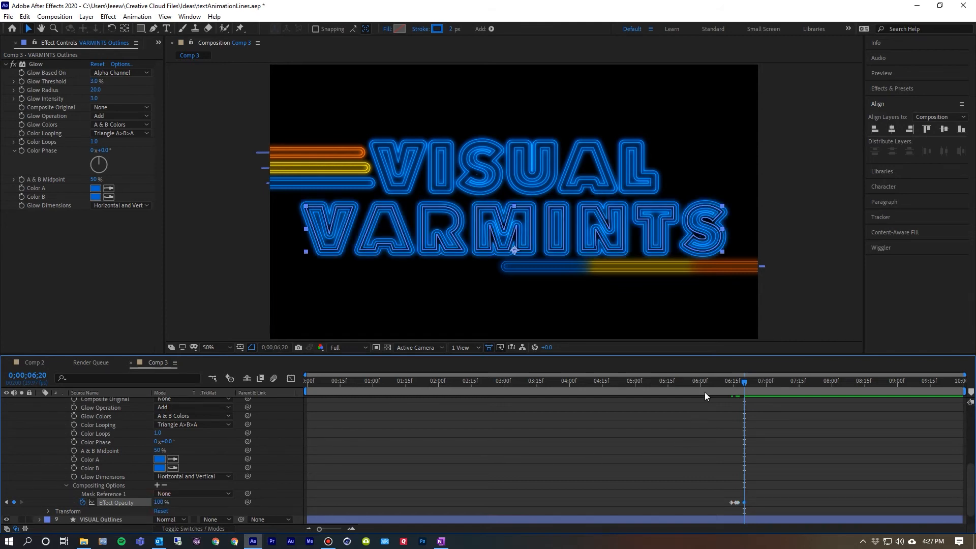
Step: Preview the VARMINTS glow flicker by playing the composition from 0;00;05;15
click(669, 382)
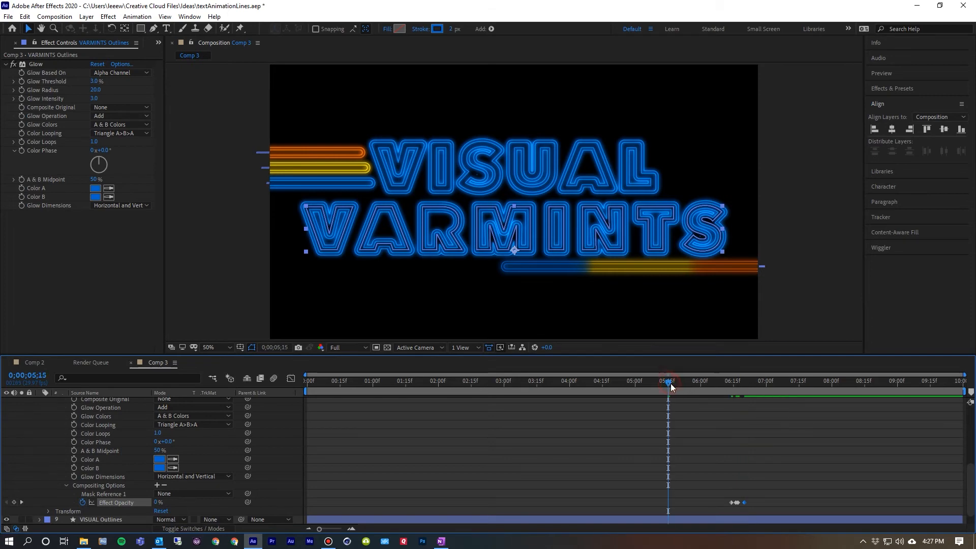
click(593, 457)
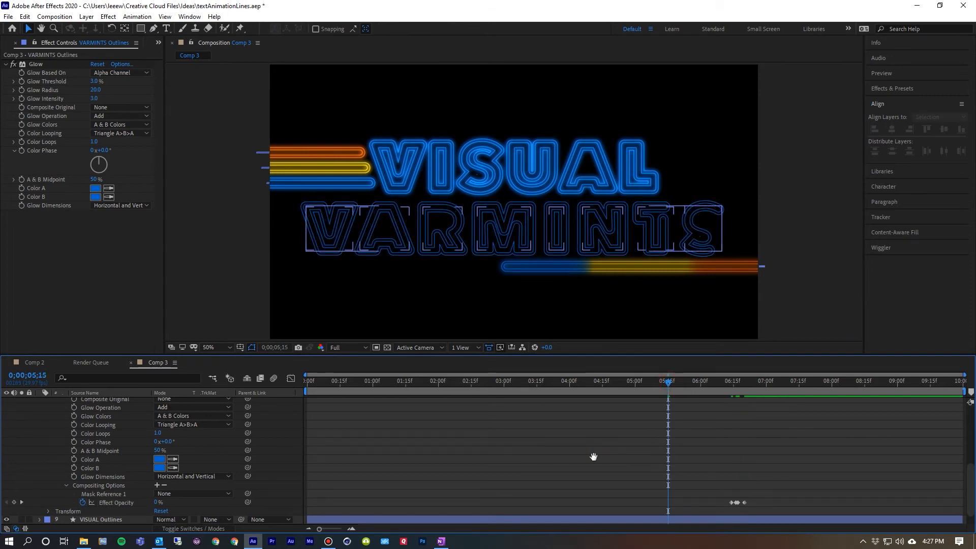
key(space)
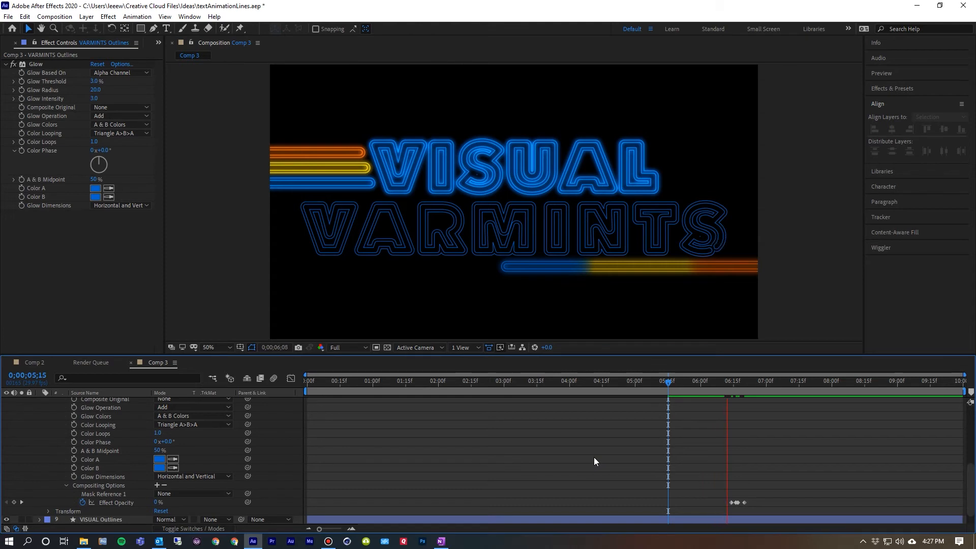
key(space)
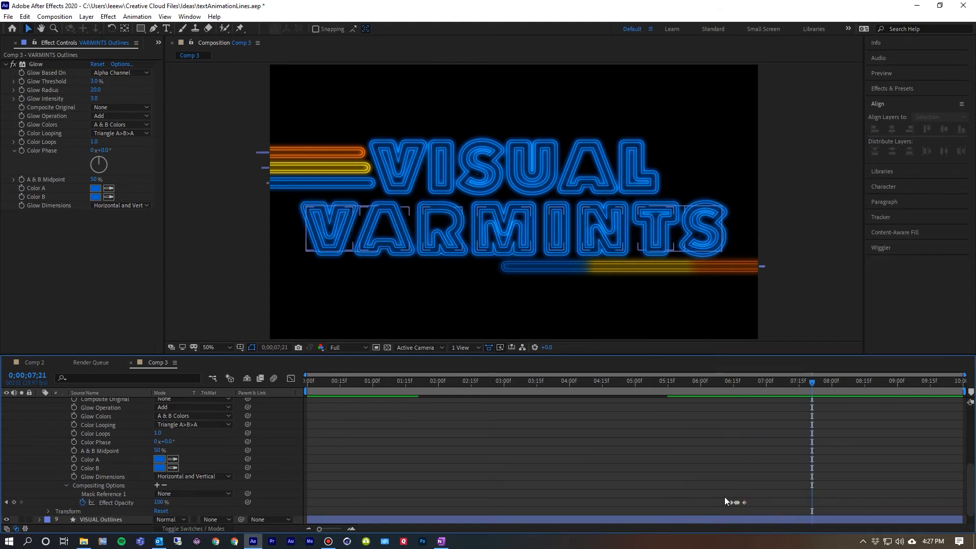
Step: Select all four Effect Opacity keyframes of the VARMINTS Outlines glow and collapse that layer's properties
drag(721, 502, 752, 505)
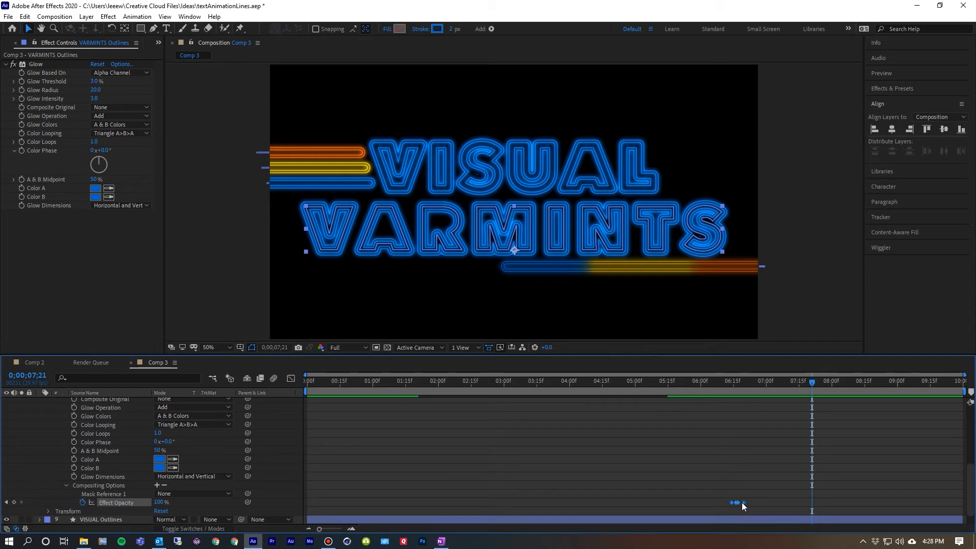
scroll(54, 422, up, 5)
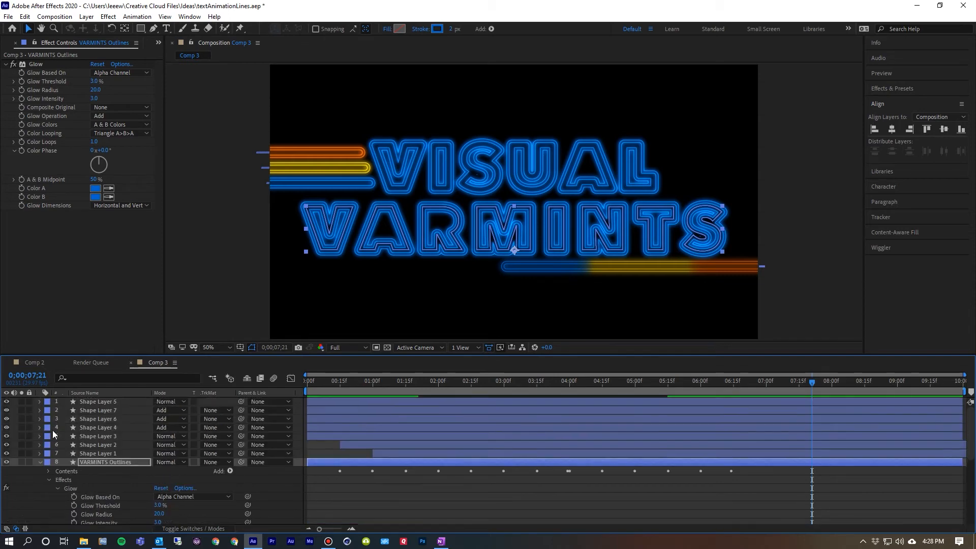
click(40, 461)
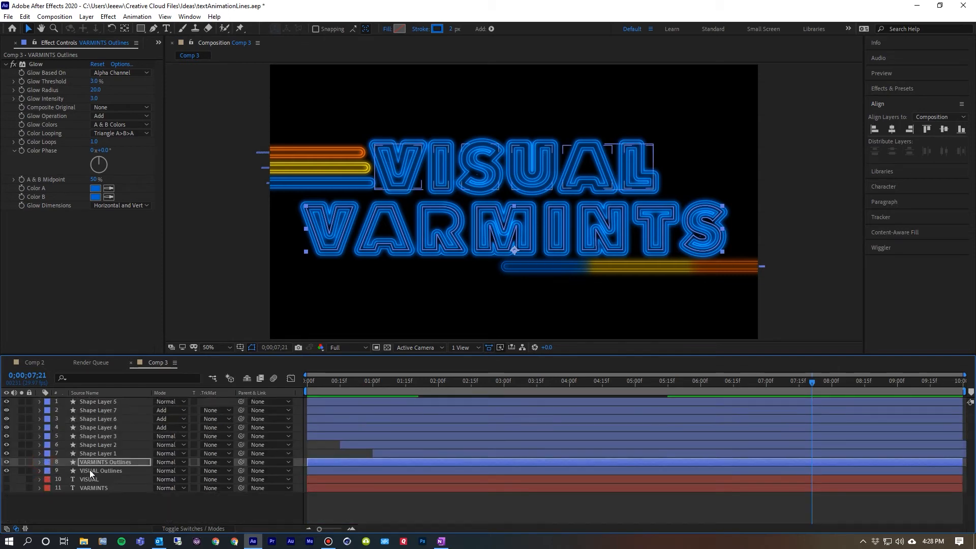
Step: Show the VISUAL Outlines layer's keyframes and move the playhead to its last Start keyframe at 0;00;05;15
click(89, 470)
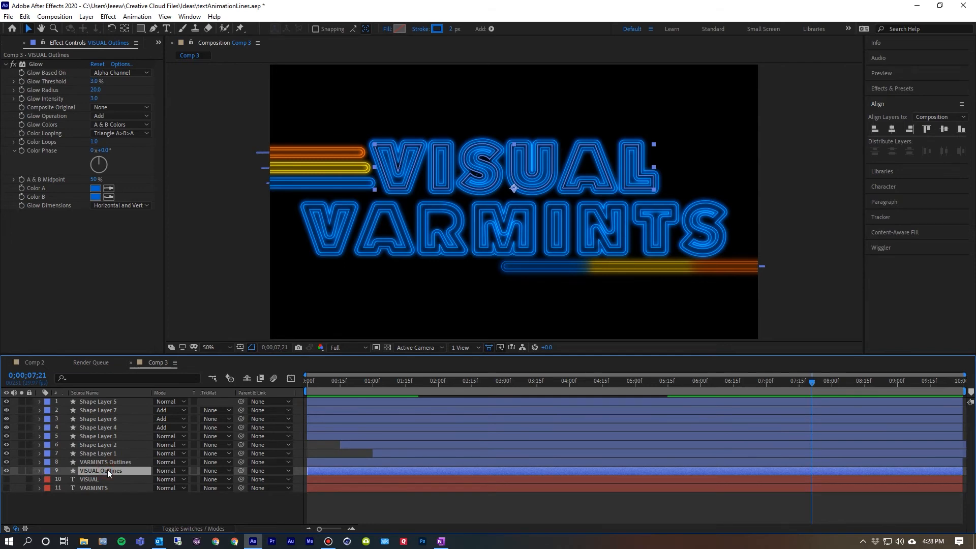
key(u)
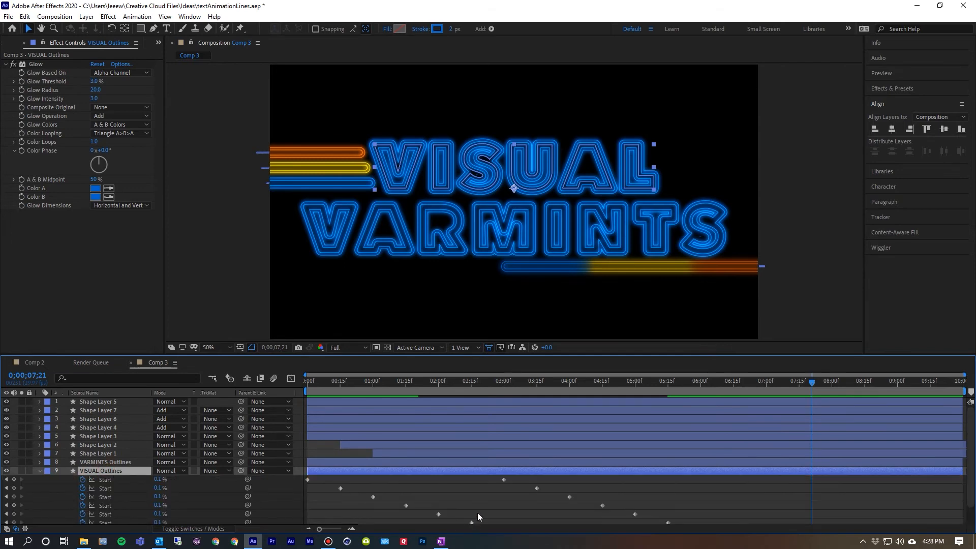
scroll(699, 514, down, 1)
drag(677, 380, 667, 389)
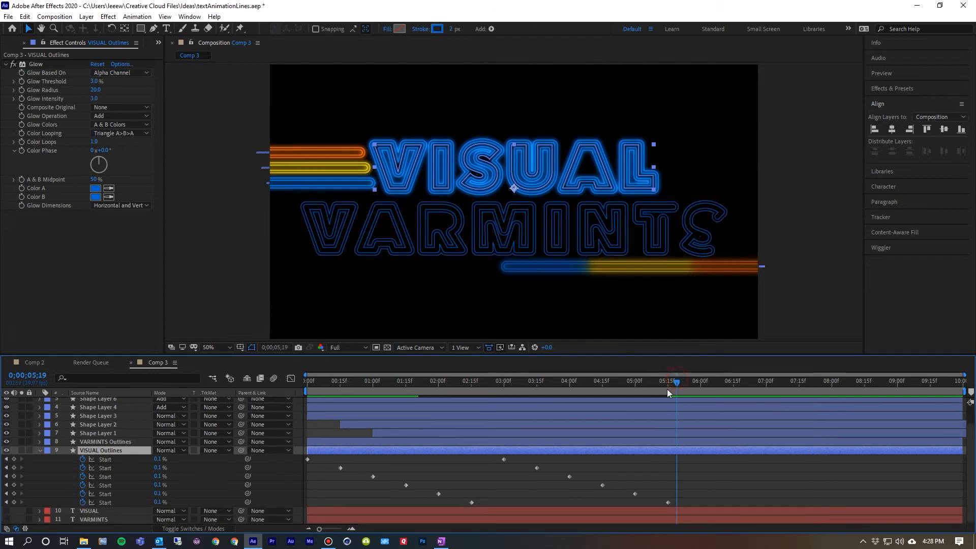
Step: Add a compositing option to the VISUAL Outlines glow and paste the copied flicker keyframes onto its Effect Opacity at 0;00;05;15
click(40, 450)
click(40, 469)
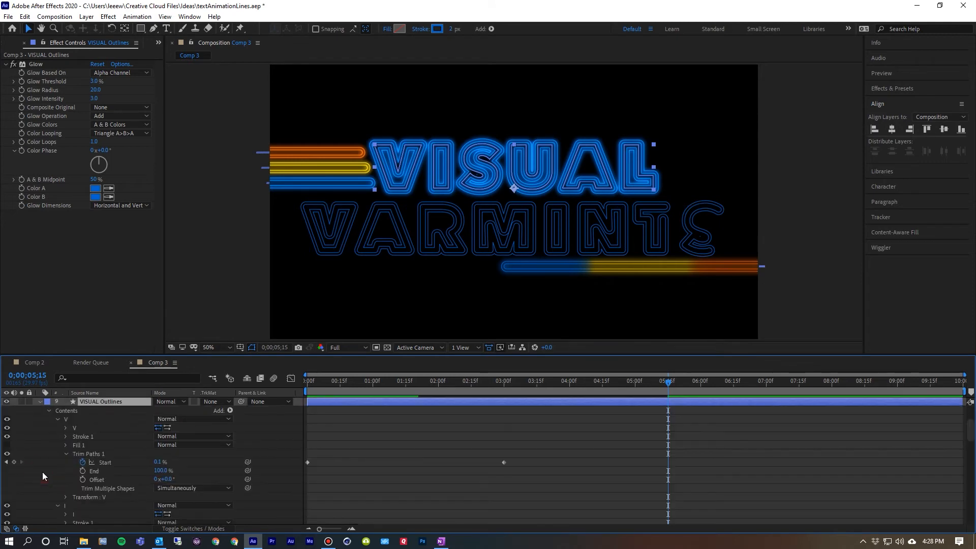
click(49, 411)
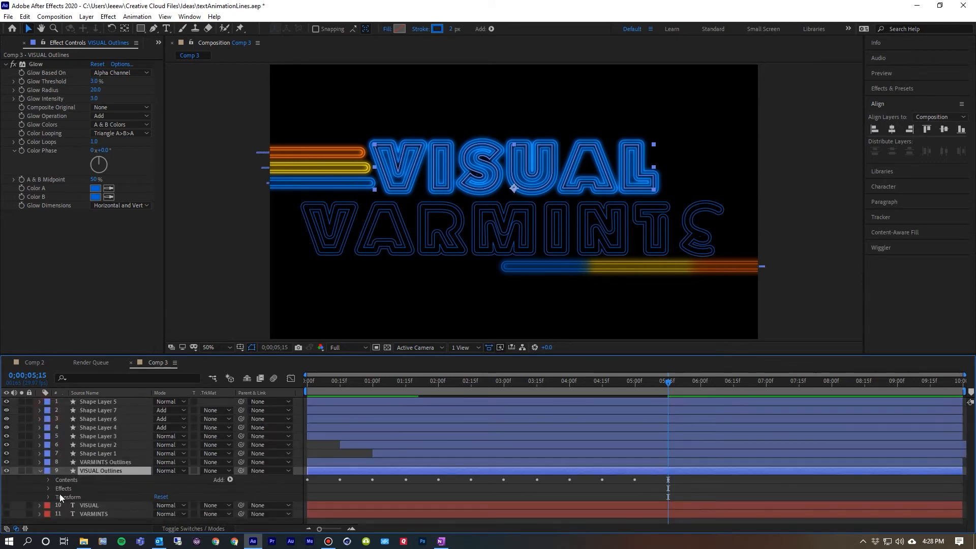
click(48, 489)
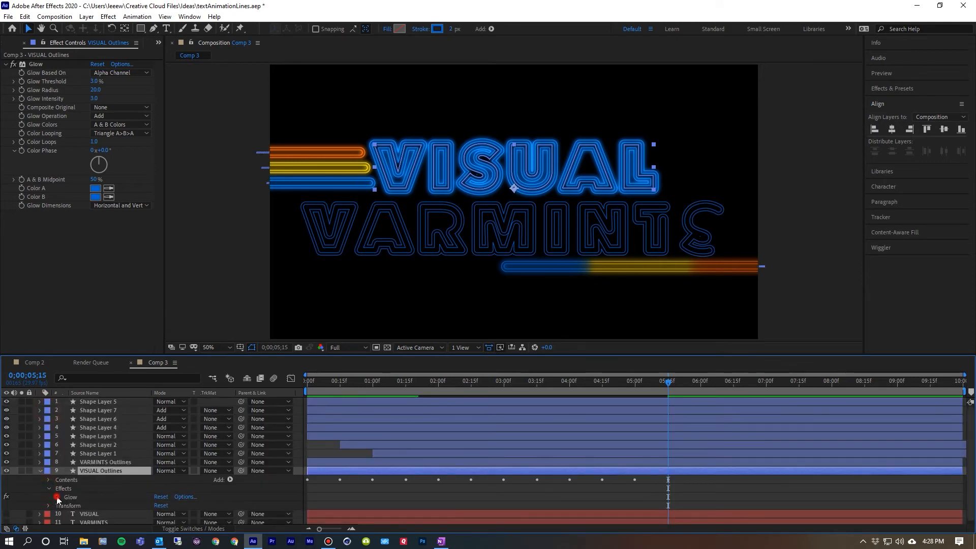
click(49, 497)
scroll(99, 474, down, 5)
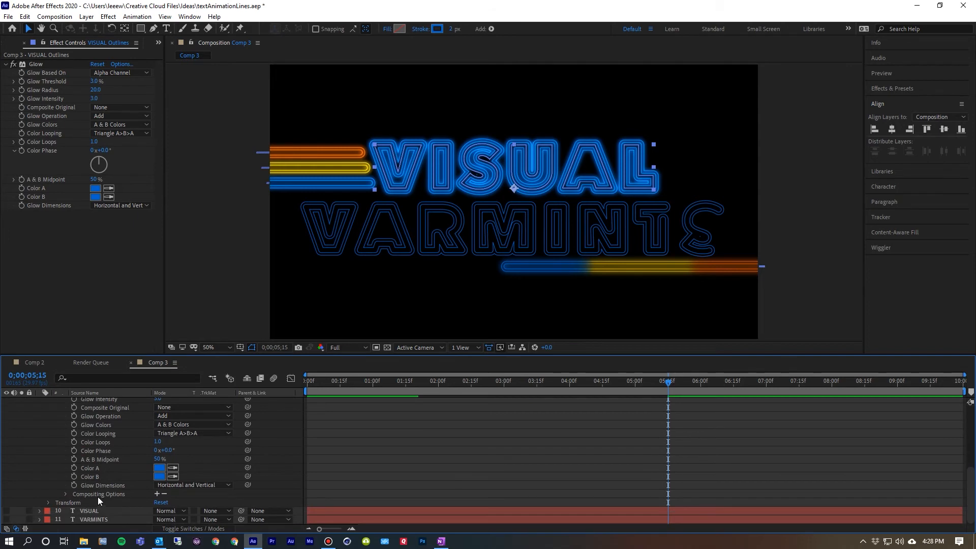
click(157, 494)
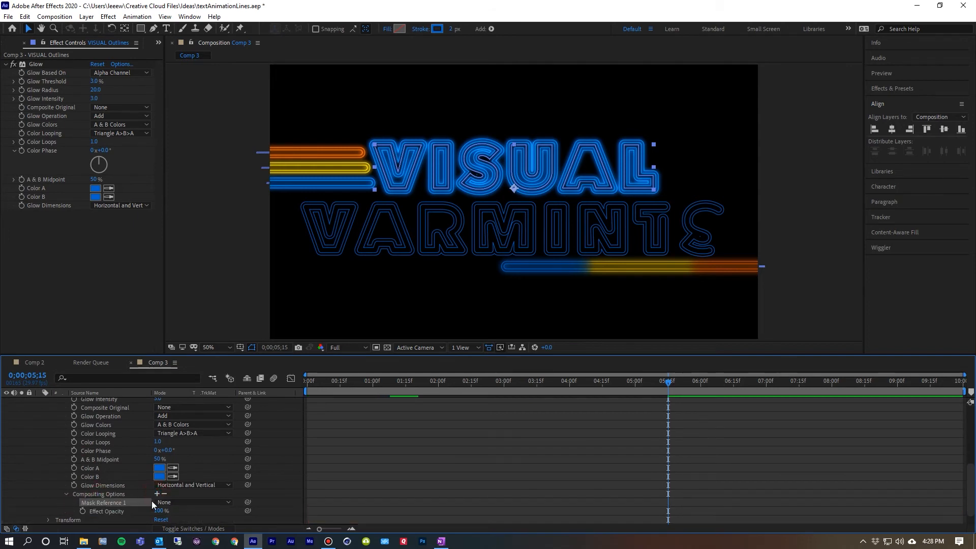
click(96, 512)
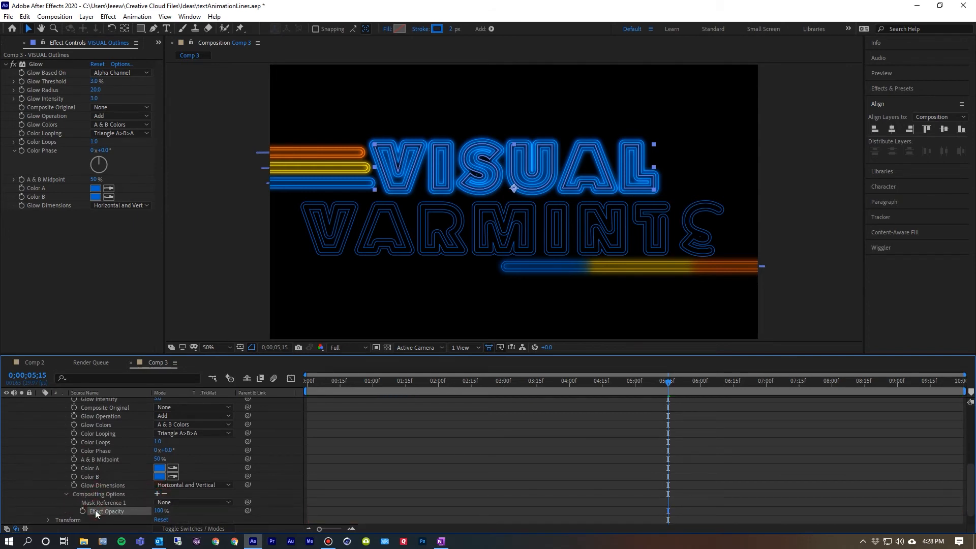
key(ctrl+v)
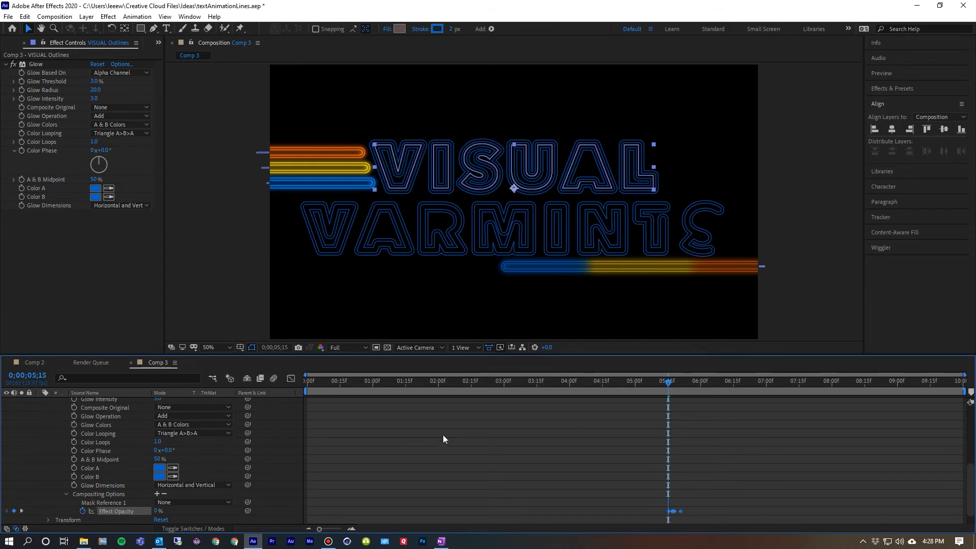
Step: Preview the VISUAL glow flicker from 0;00;04;15 and collapse the VISUAL Outlines layer's properties
click(602, 382)
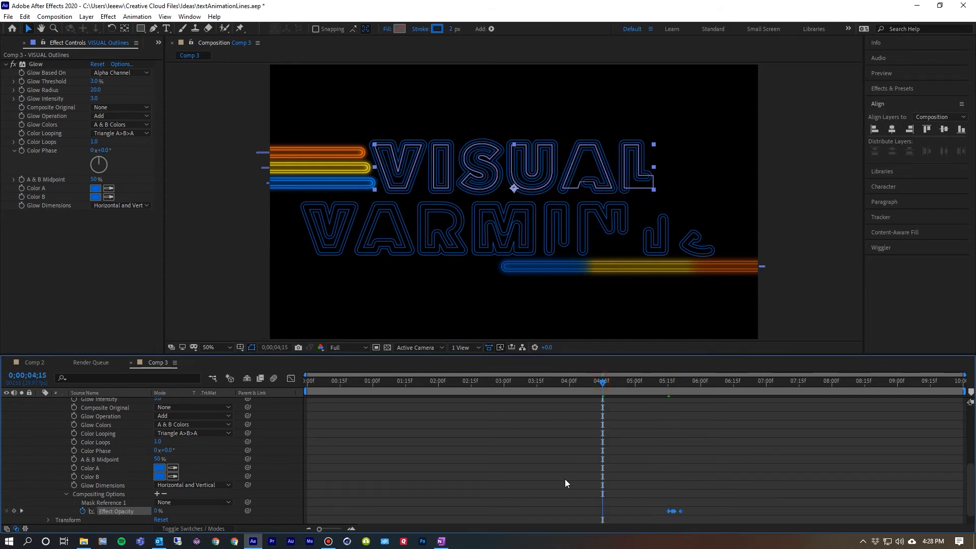
key(space)
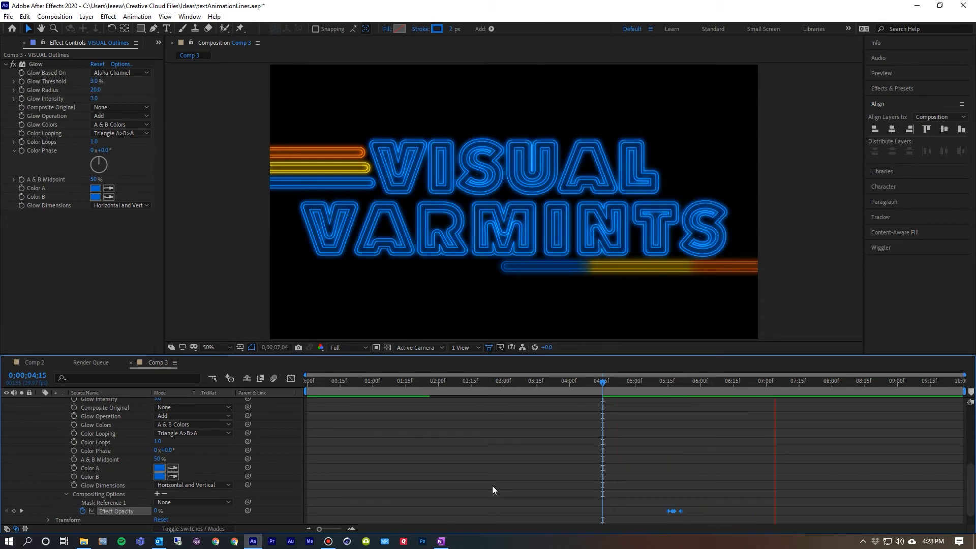
key(space)
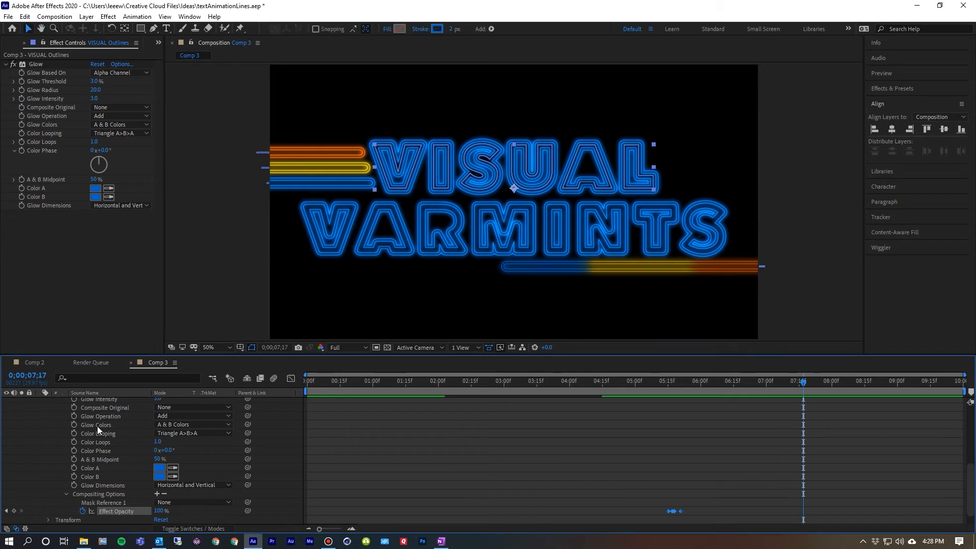
scroll(94, 432, up, 10)
click(40, 470)
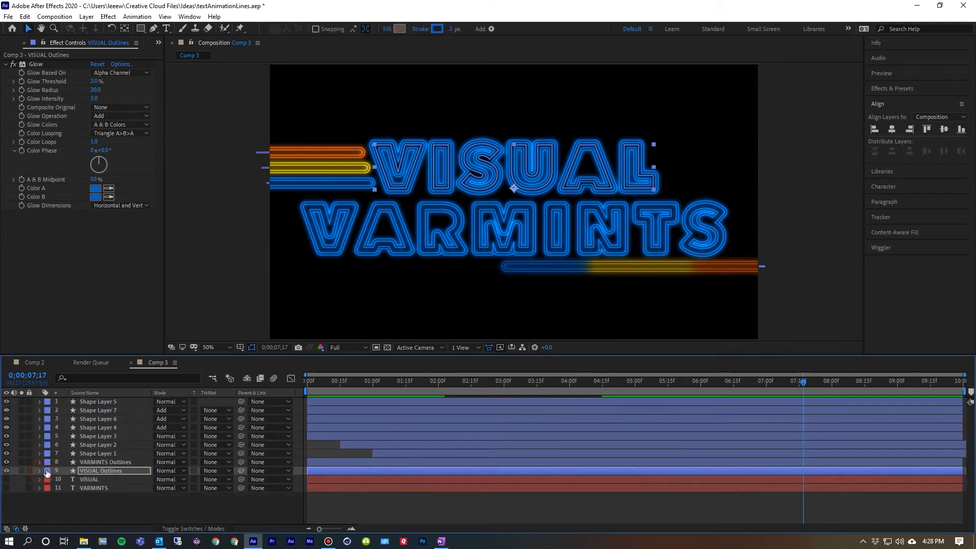
Step: Show the keyframes of Shape Layer 1, the orange line, and move the playhead to its last Start keyframe at 0;00;02;00
click(100, 453)
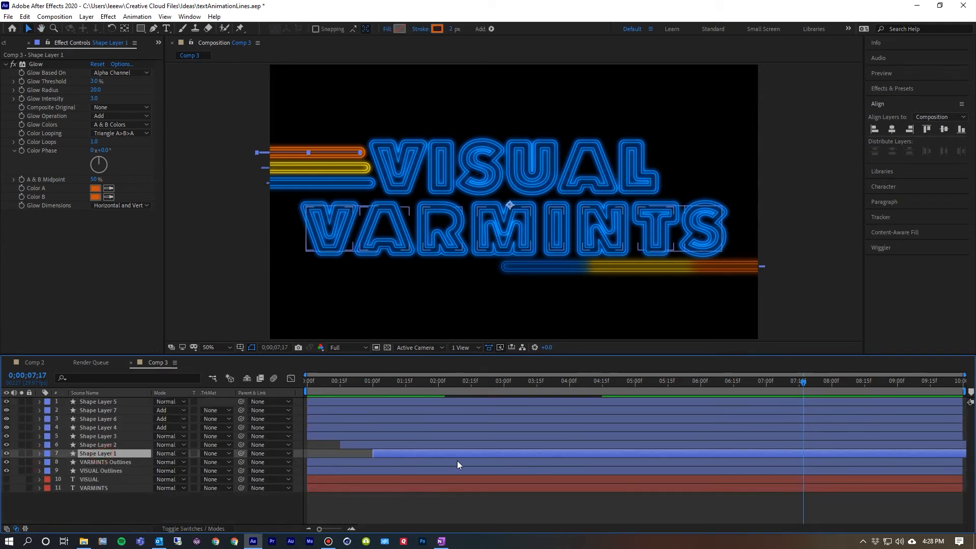
key(u)
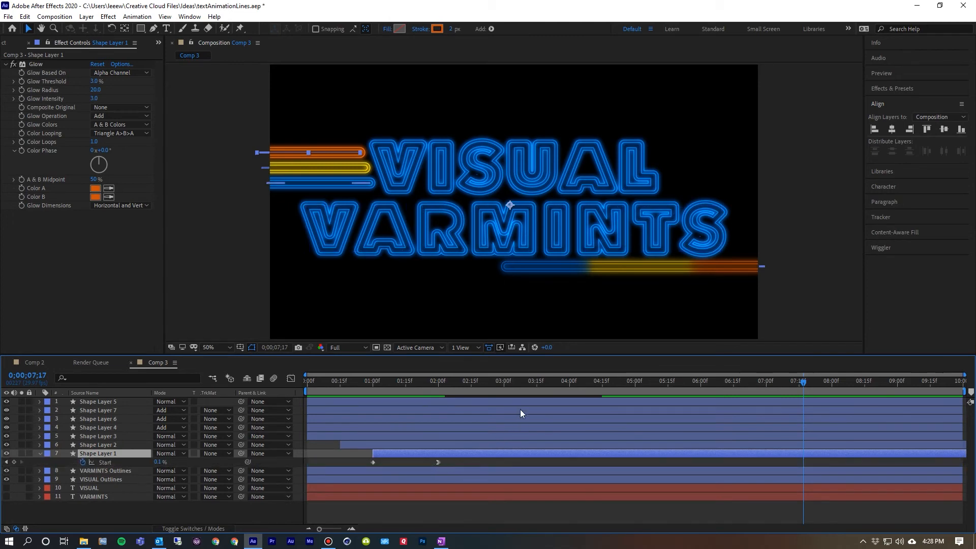
drag(450, 385, 438, 385)
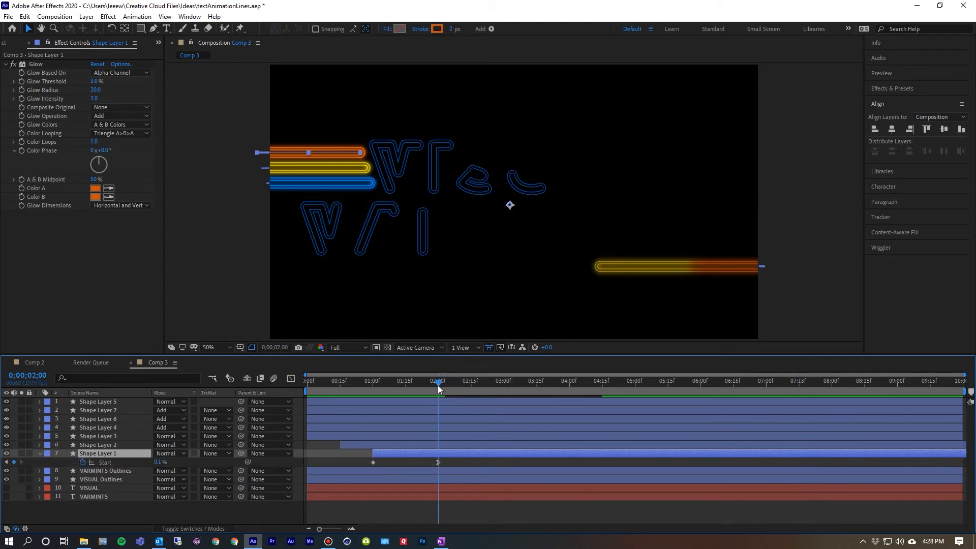
Step: Add a compositing option to Shape Layer 1's glow and keyframe its Effect Opacity at 0% at 0;00;02;00
click(39, 453)
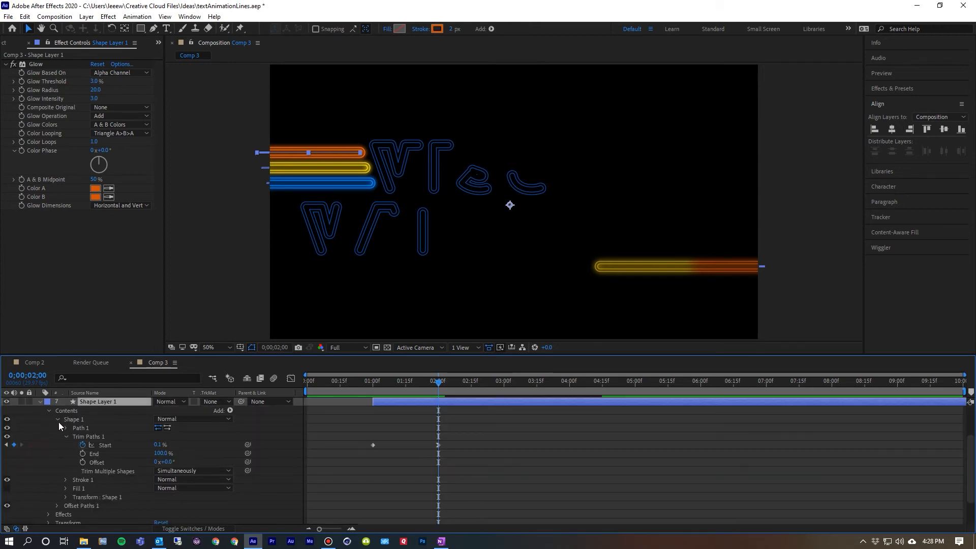
click(49, 410)
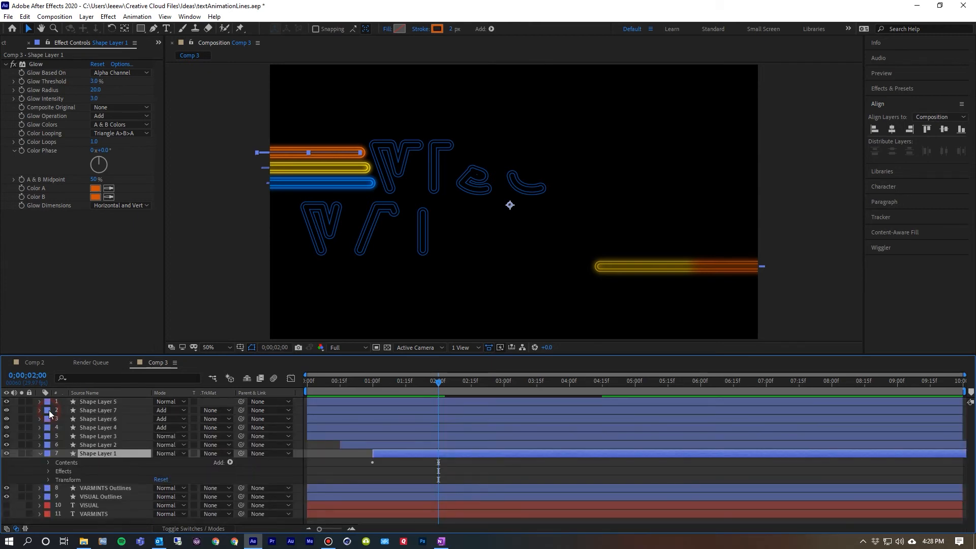
click(49, 470)
click(55, 478)
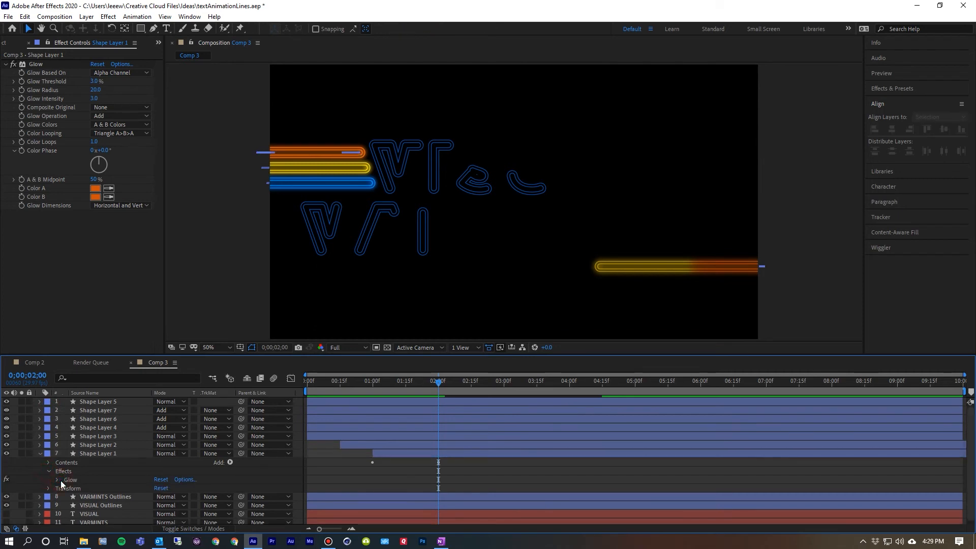
scroll(102, 481, down, 5)
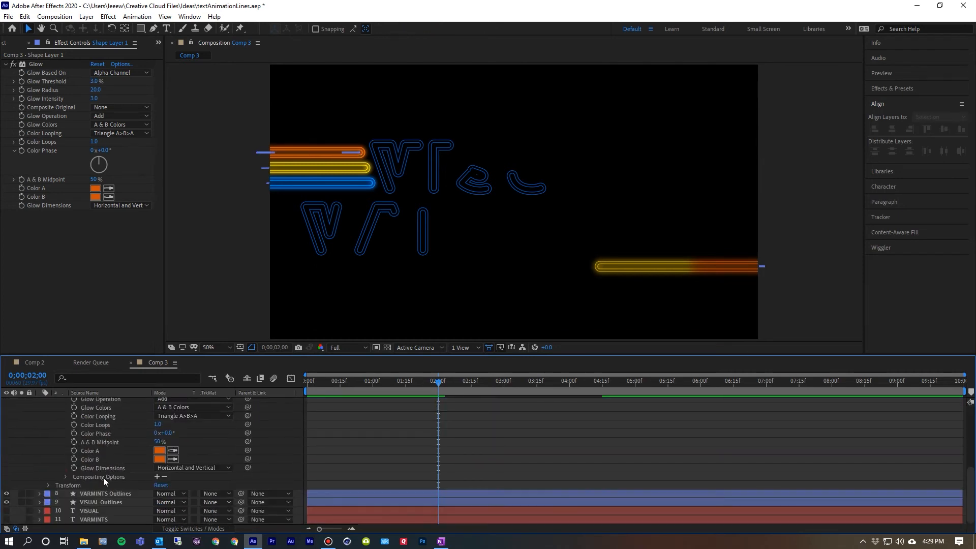
click(157, 477)
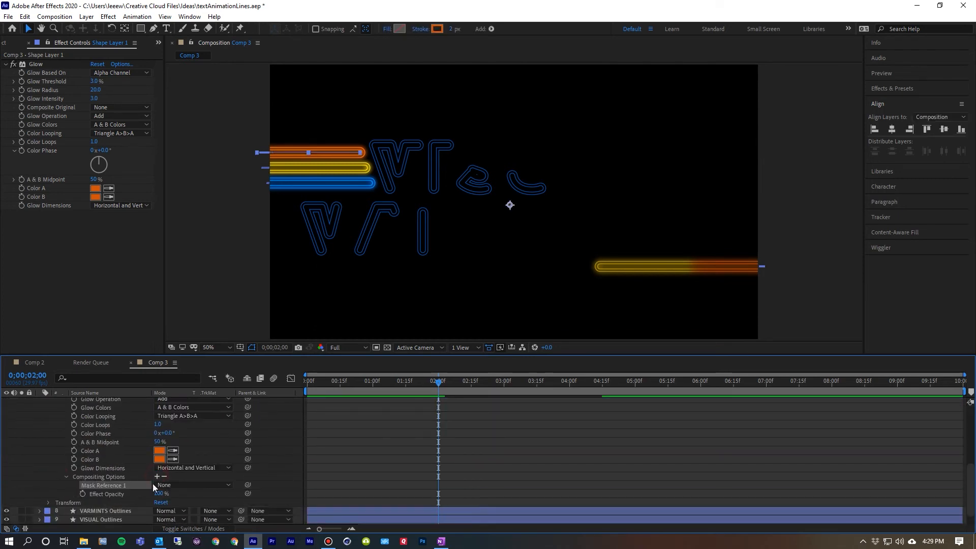
click(83, 494)
drag(159, 493, 71, 471)
Step: Move one frame forward to 0;00;02;01 and set Shape Layer 1's glow Effect Opacity to 100%
key(Page_Down)
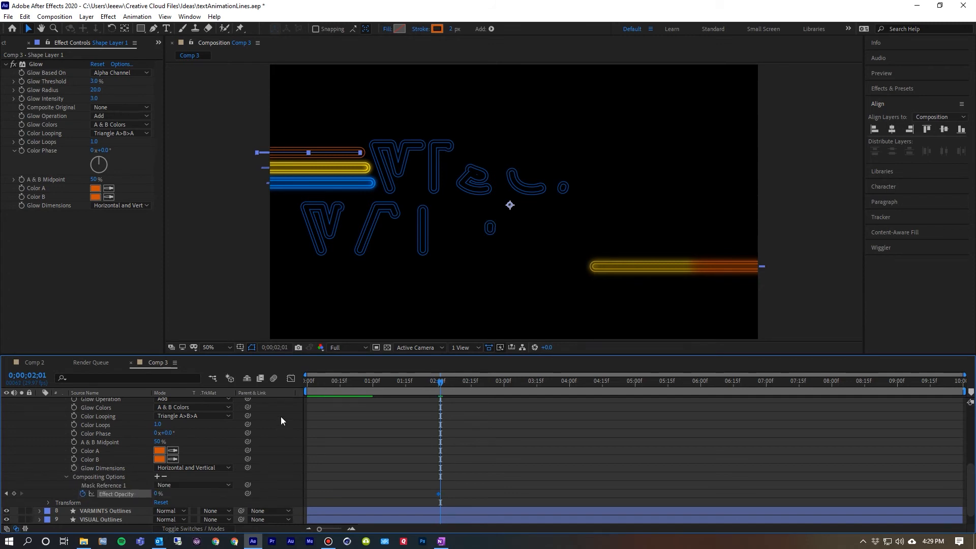
click(153, 496)
text(1)
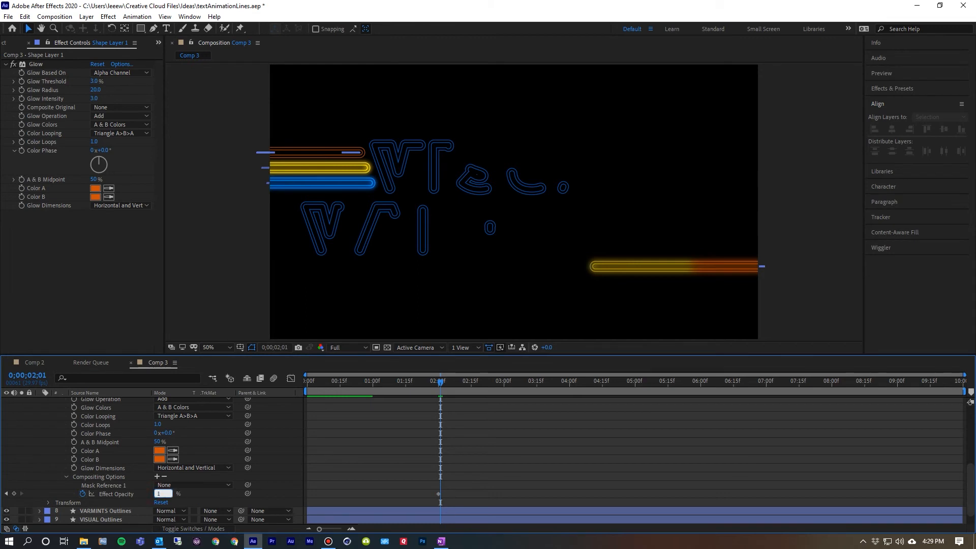
text(00)
key(Return)
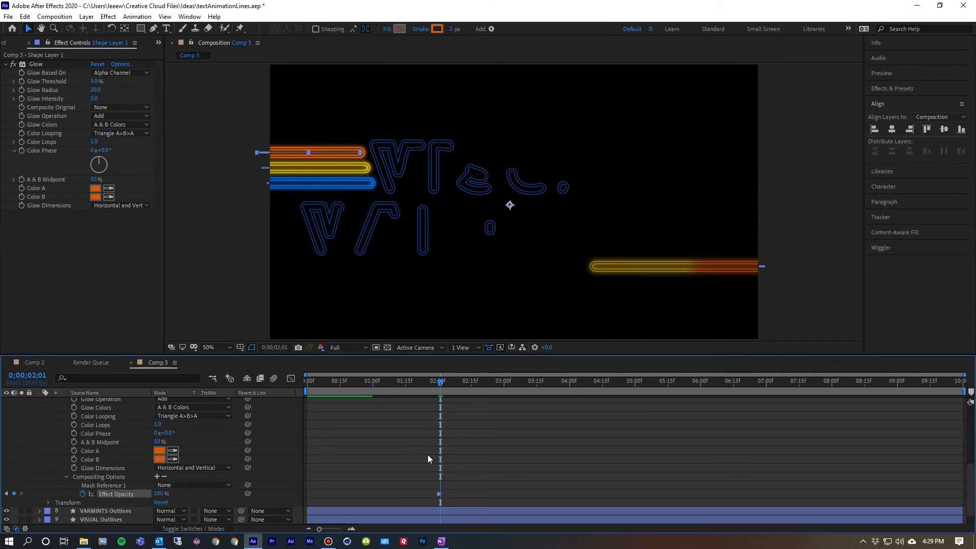
Step: Select the Effect Opacity keyframes of Shape Layer 1's glow
click(425, 493)
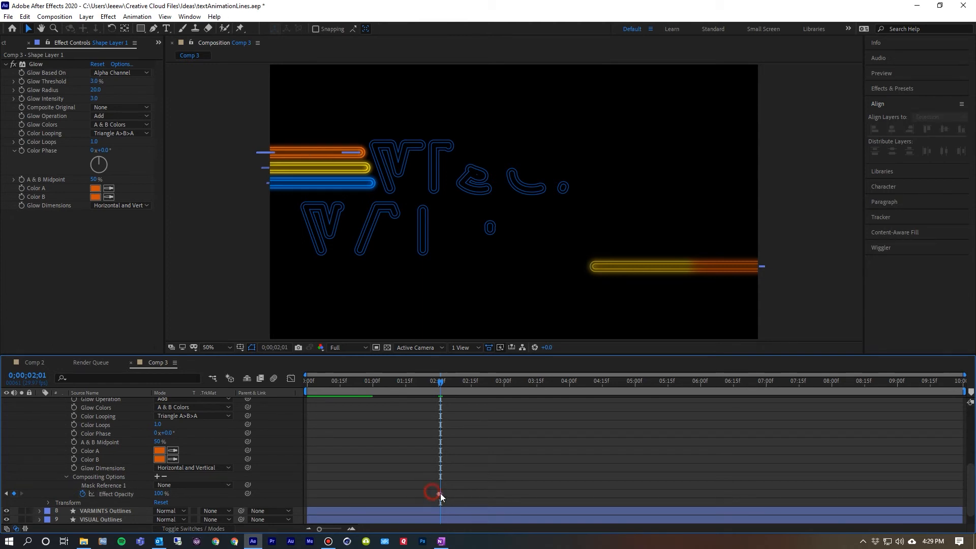
click(440, 493)
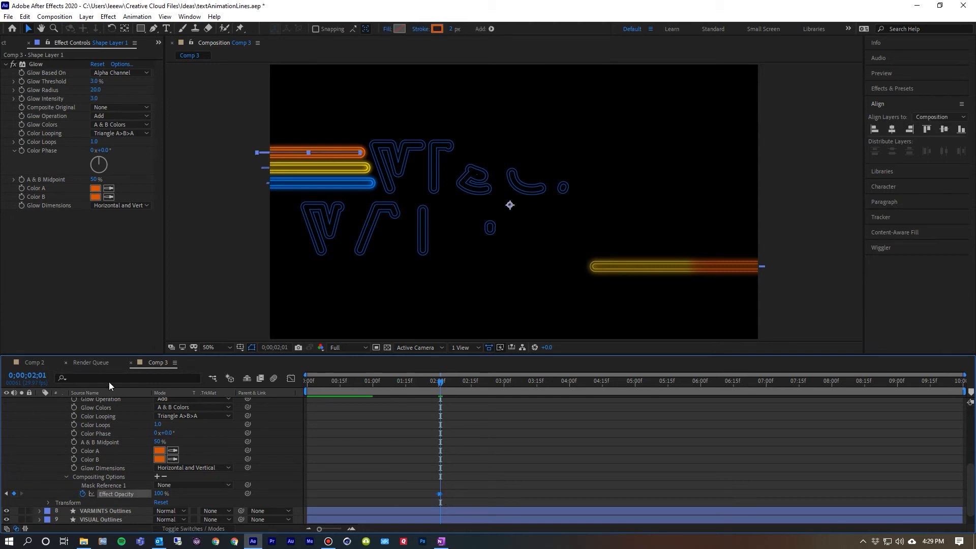
scroll(76, 442, up, 5)
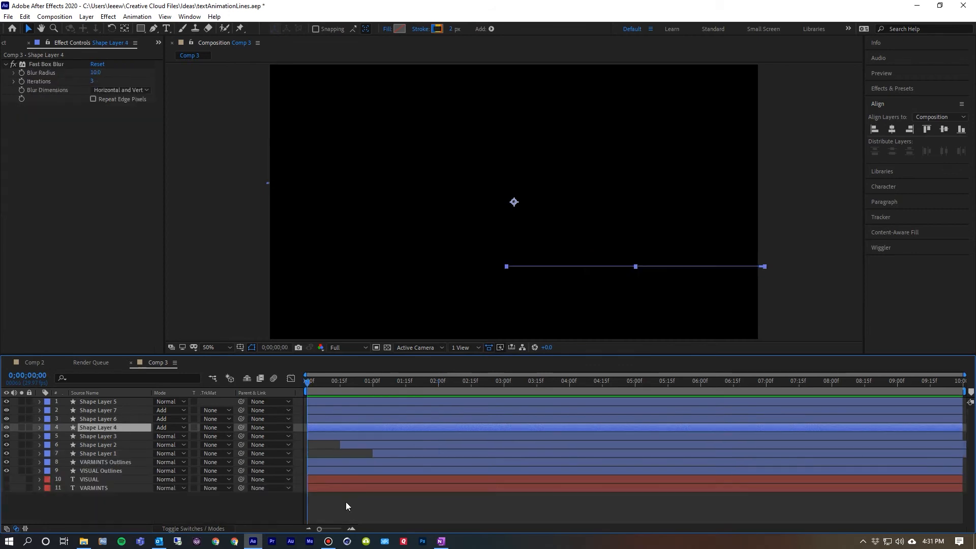
Step: Preview the whole neon animation by playing the composition from 0;00;00;00
key(space)
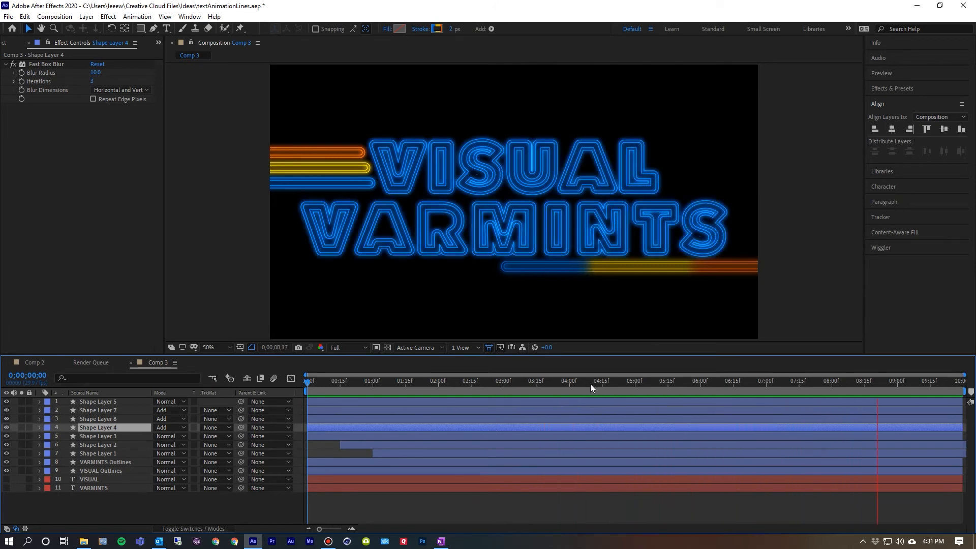
Step: Trim the start of Shape Layers 4, 6 and 7 to 0;00;03;00
drag(590, 384, 508, 388)
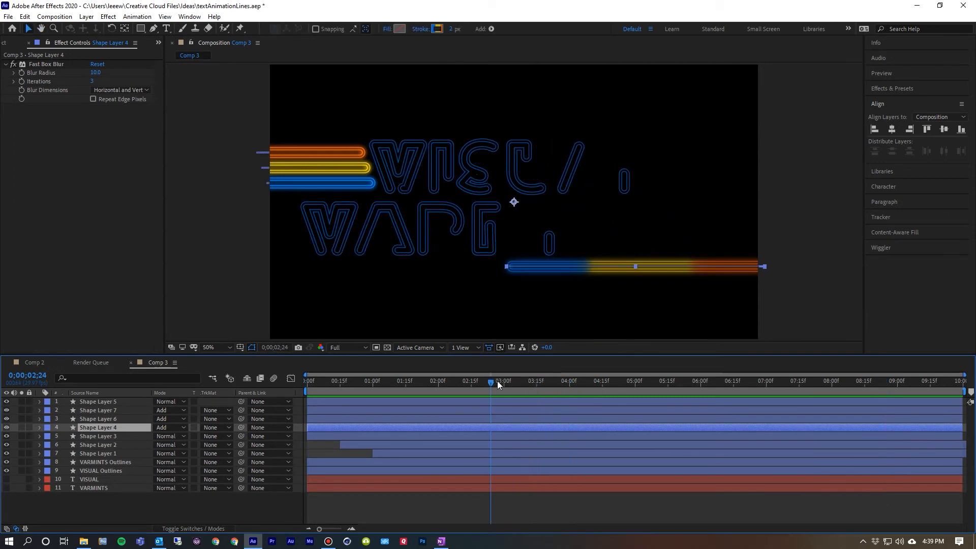
drag(497, 380, 506, 382)
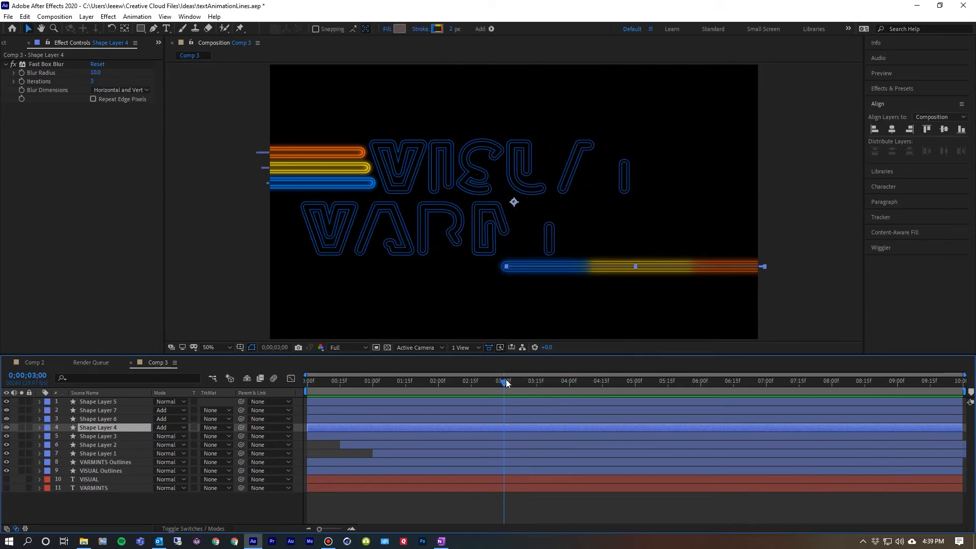
shift+click(101, 411)
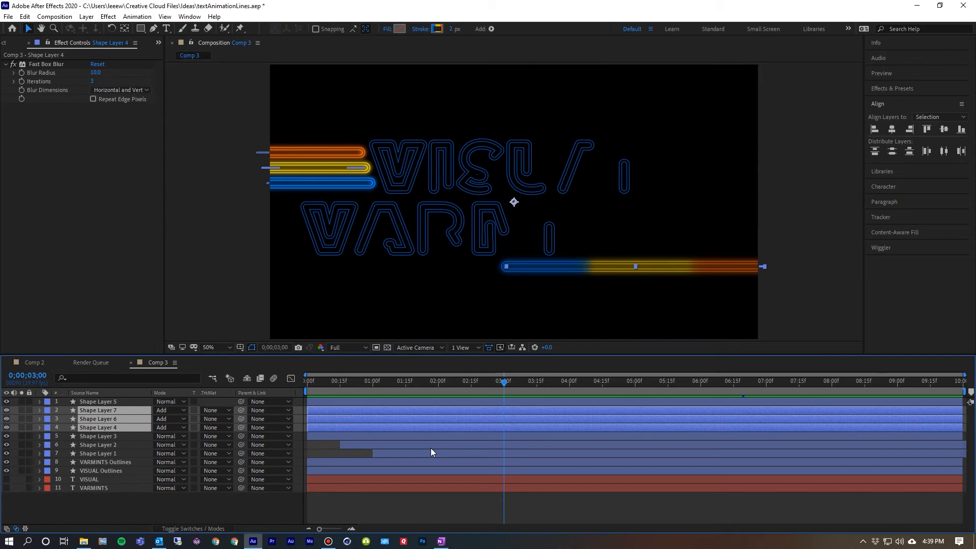
key(alt+bracketleft)
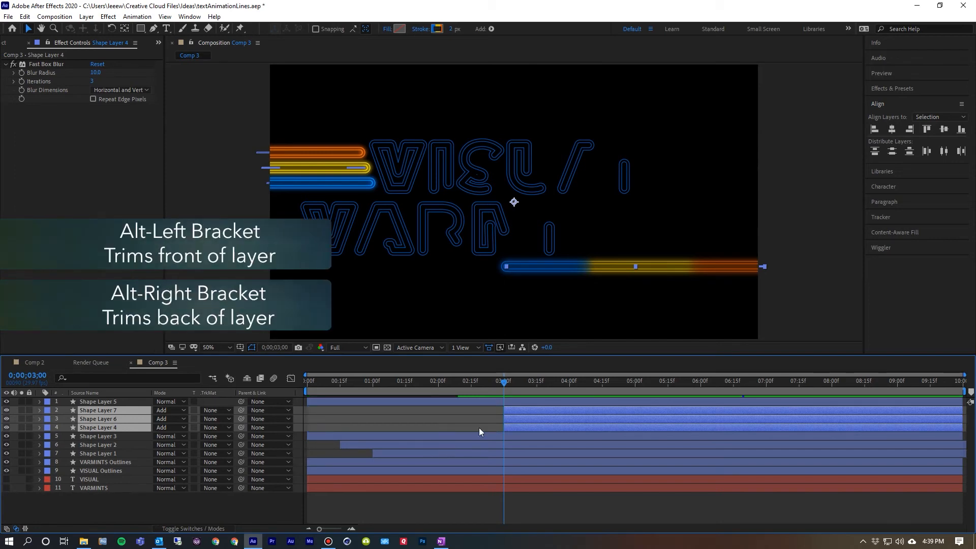
Step: Check the trimmed glow layers by scrubbing back to 0;00;00;16 and playing the composition
drag(496, 382, 341, 381)
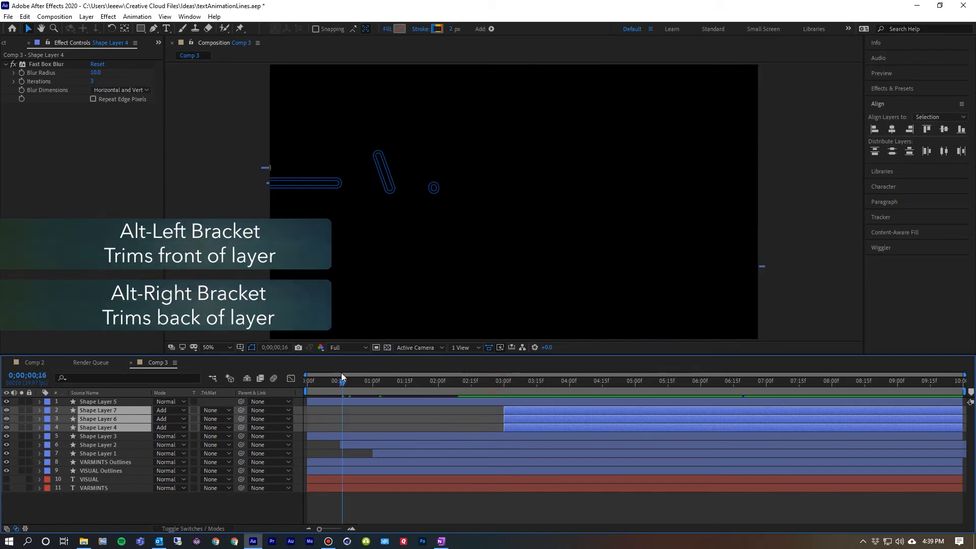
key(space)
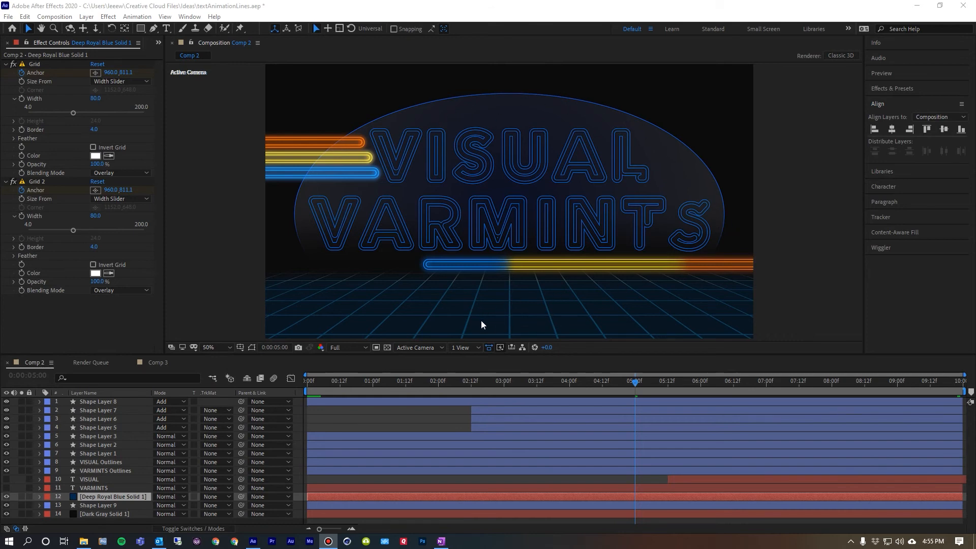
Step: Create a blue solid 2700 px wide and 1900 px high in Comp 3
click(158, 362)
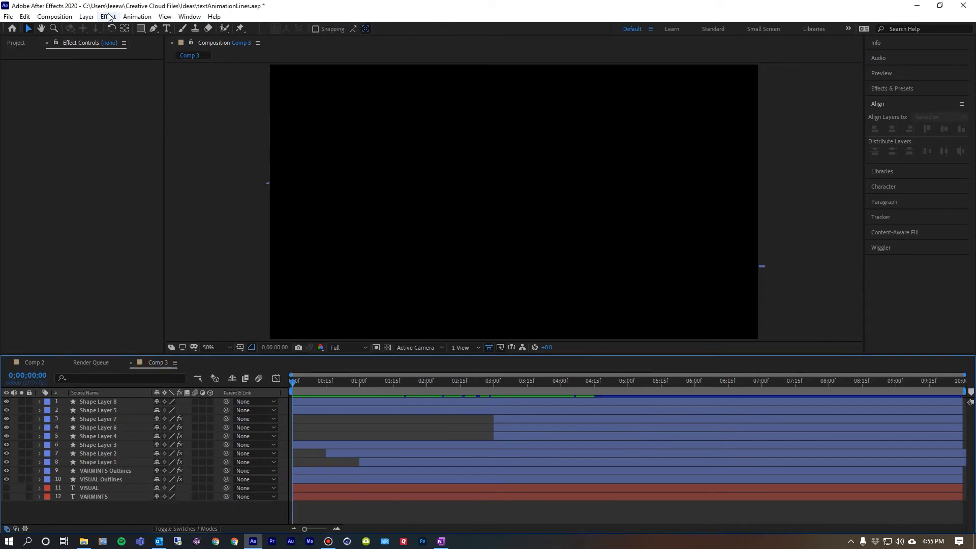
click(87, 17)
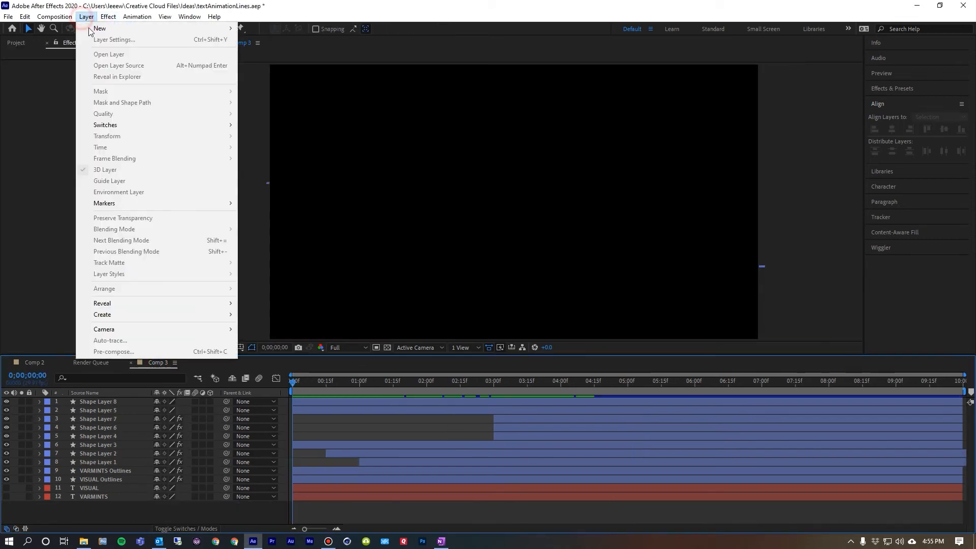
mouse_move(90, 29)
click(254, 40)
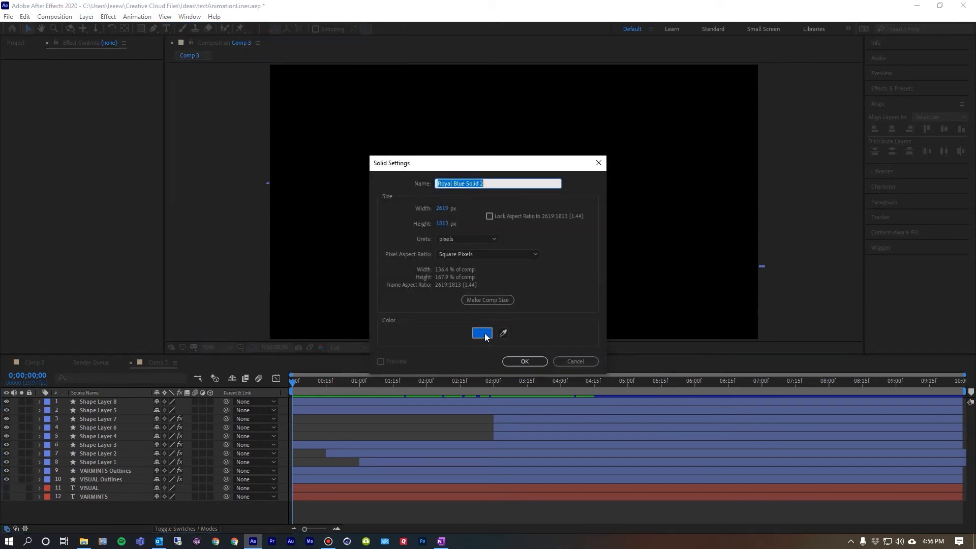
click(443, 209)
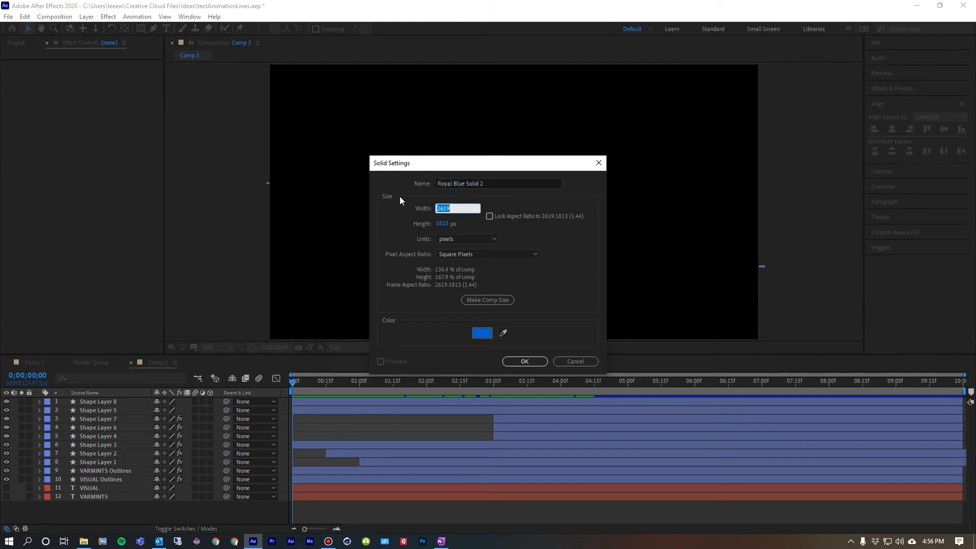
text(2700)
key(Tab)
text(1900)
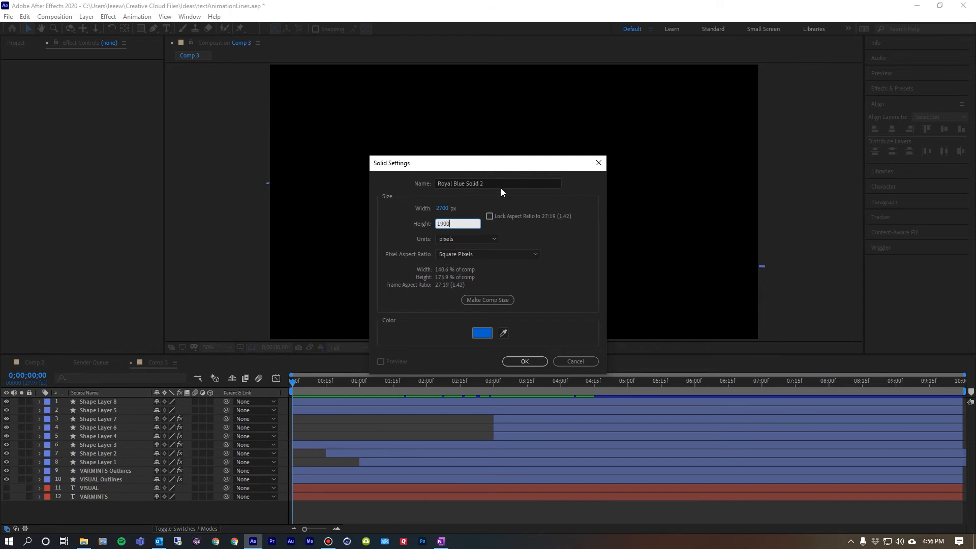
click(559, 234)
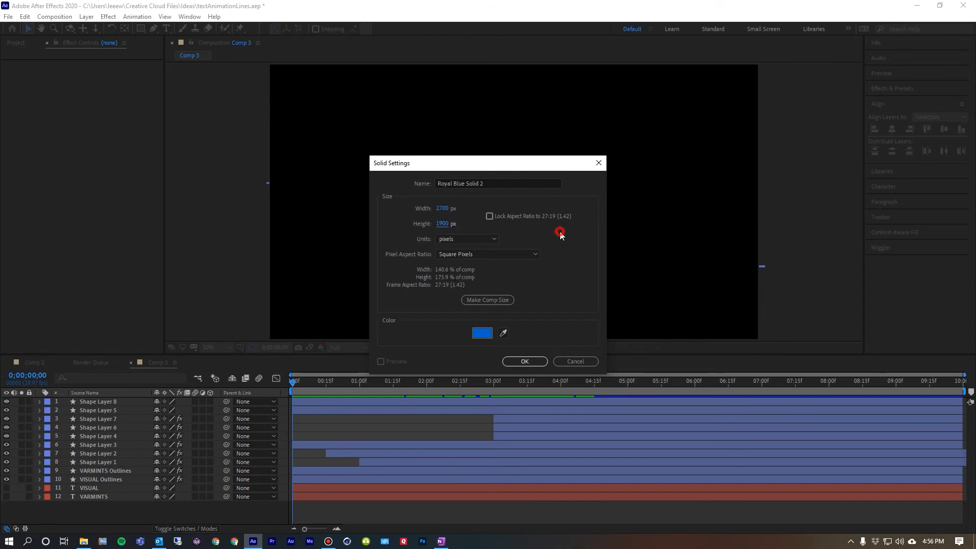
click(526, 361)
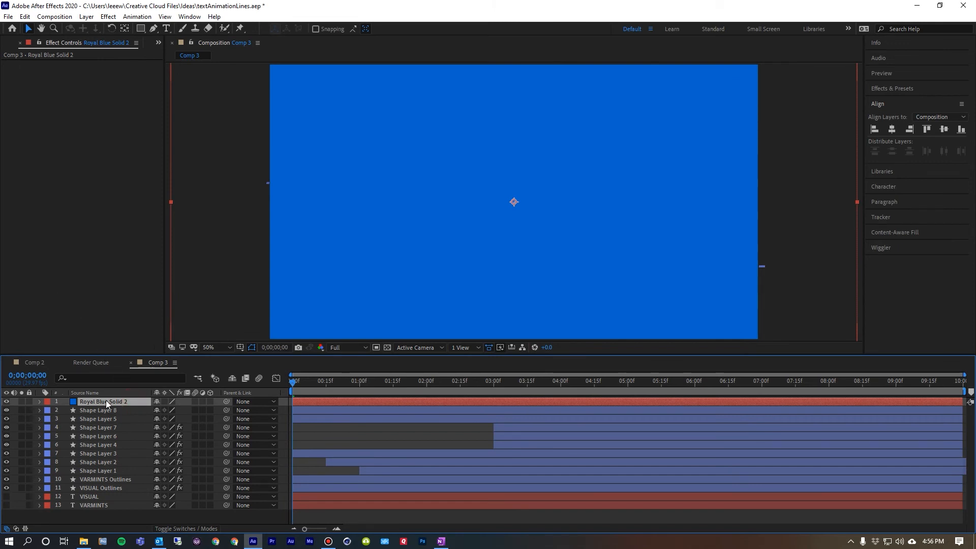
Step: Place the blue solid below all other layers as a 3D layer with an X Rotation of -90°
drag(105, 401, 112, 518)
click(210, 505)
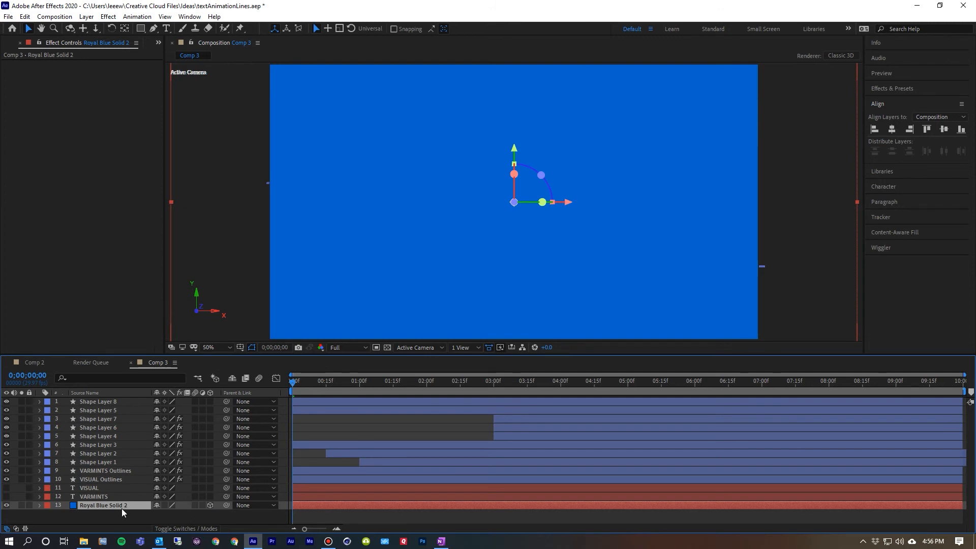
key(r)
scroll(152, 483, down, 1)
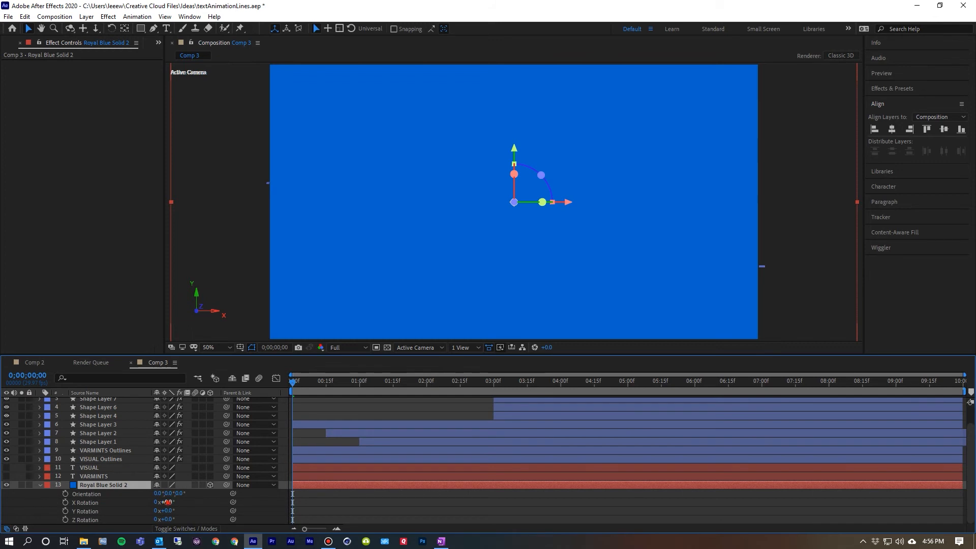
drag(168, 503, 128, 509)
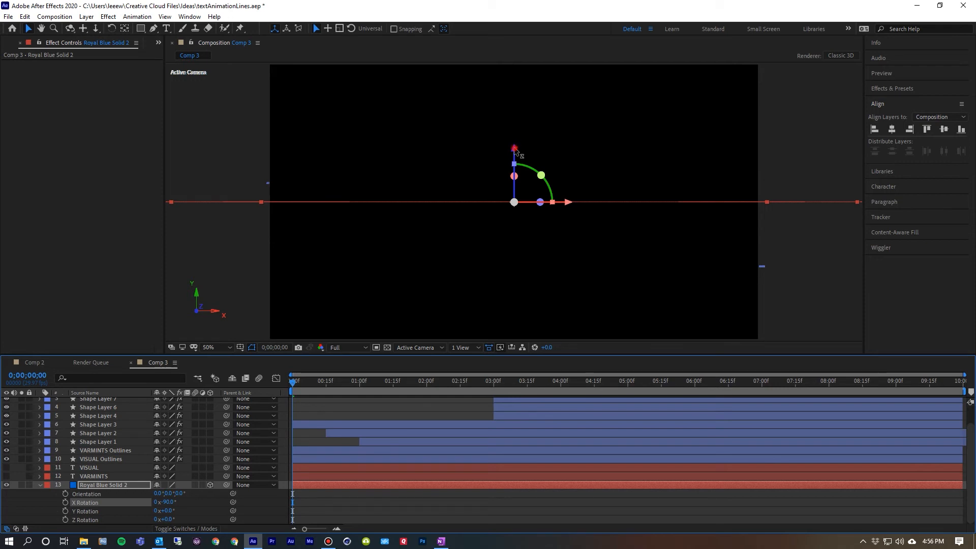
Step: Lower the blue solid to form a floor just below the lettering and the lower colored line
drag(514, 150, 515, 253)
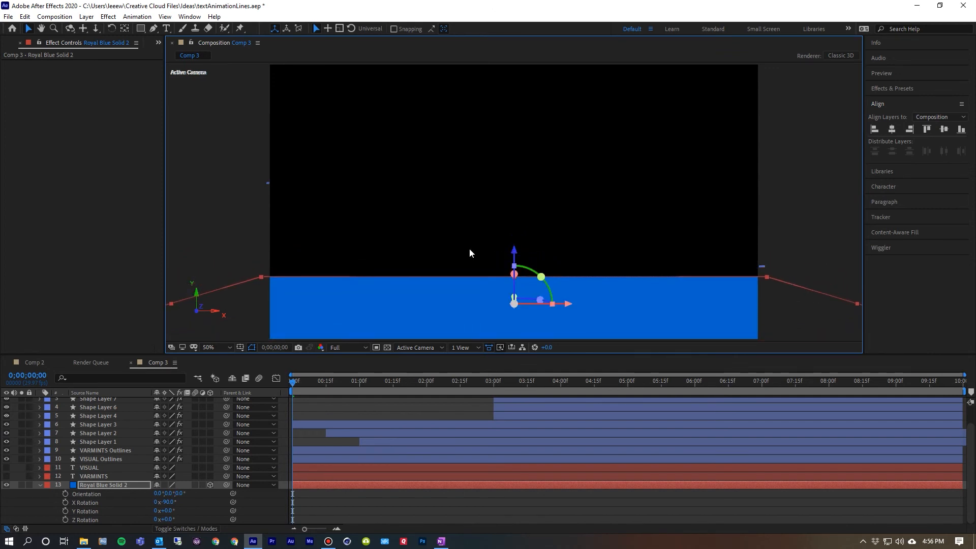
click(580, 386)
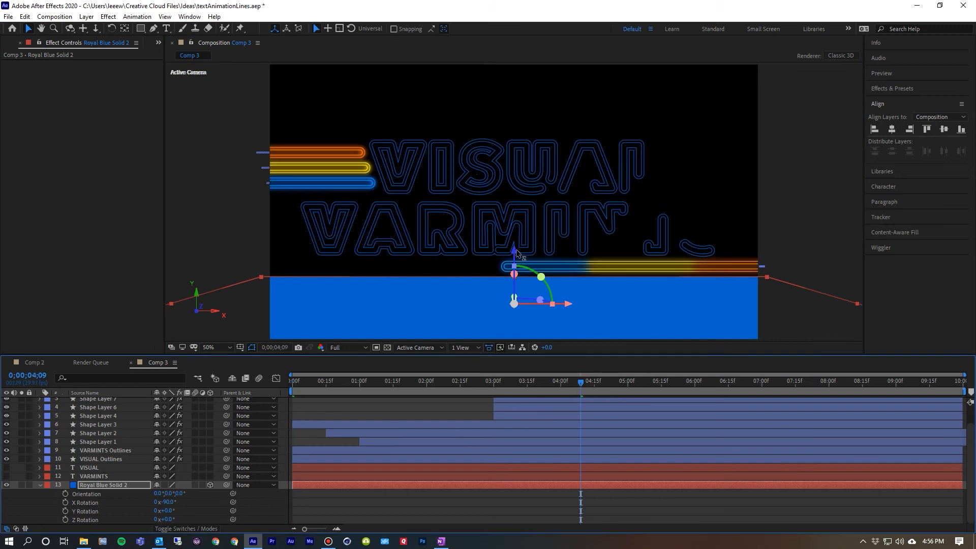
drag(517, 253, 517, 253)
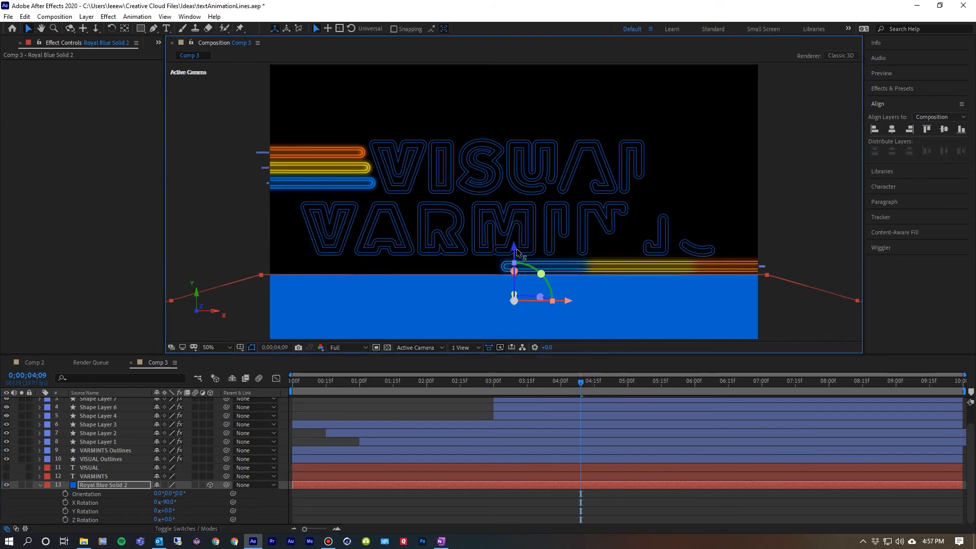
Step: Apply the Grid effect to the blue floor solid
click(98, 485)
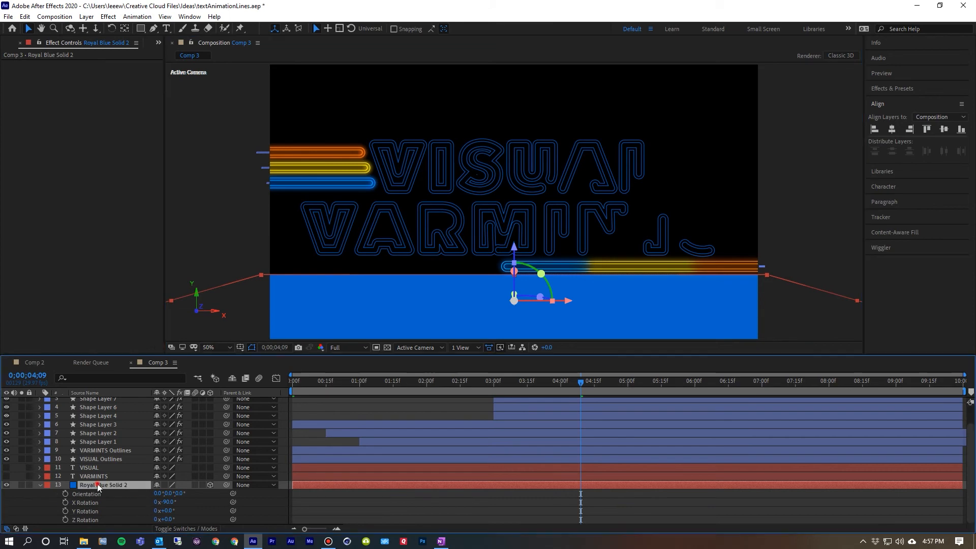
click(109, 17)
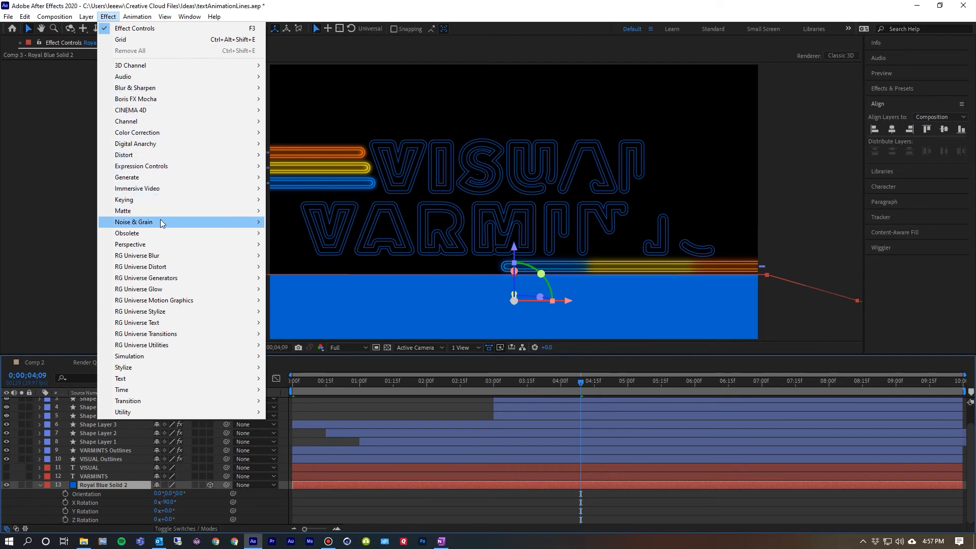
mouse_move(161, 177)
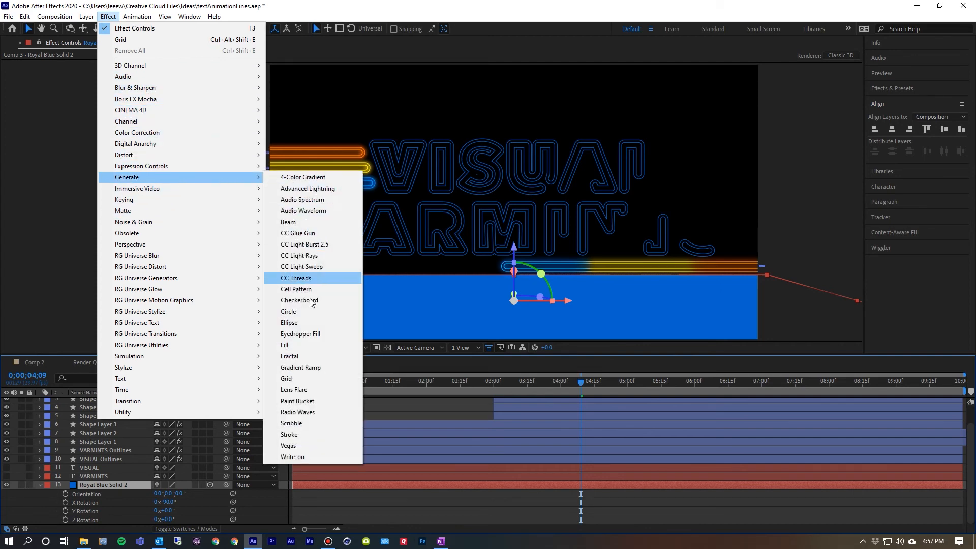
click(312, 379)
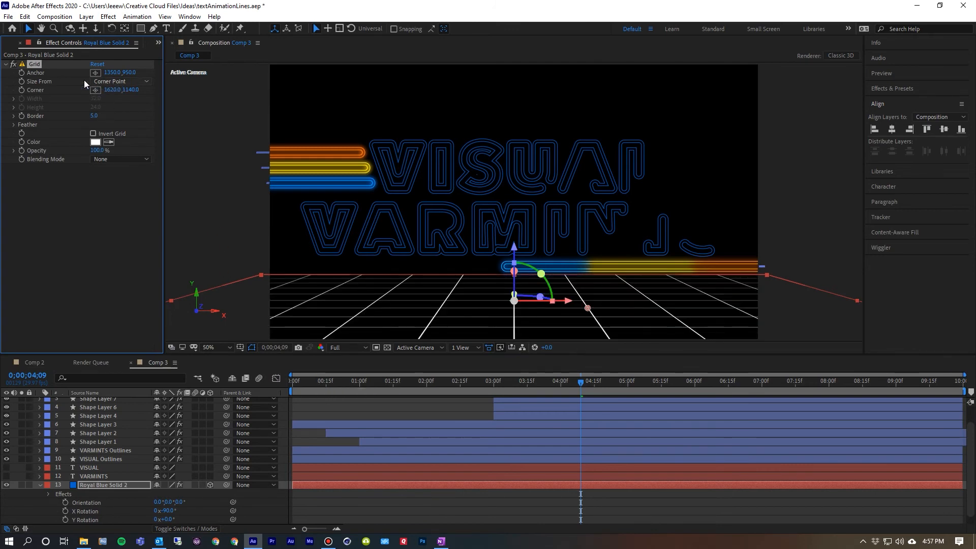
Step: Size the grid from the Width Slider at a width of 200 and set its blending mode to Overlay
click(124, 82)
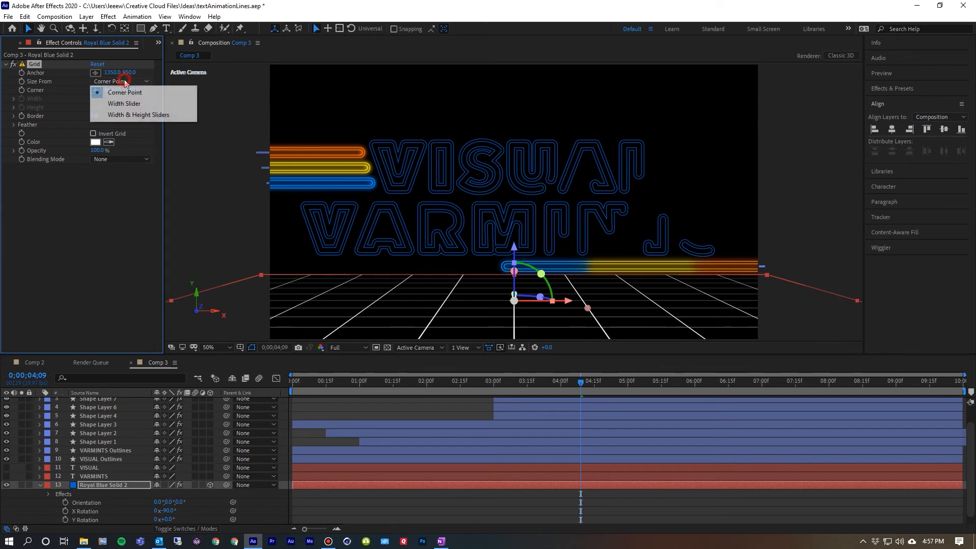
click(135, 104)
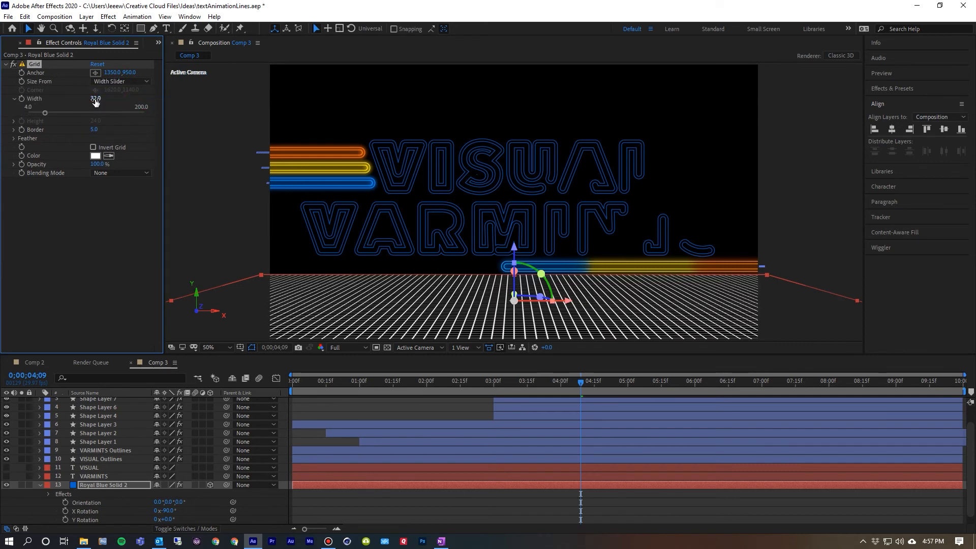
click(96, 99)
text(200)
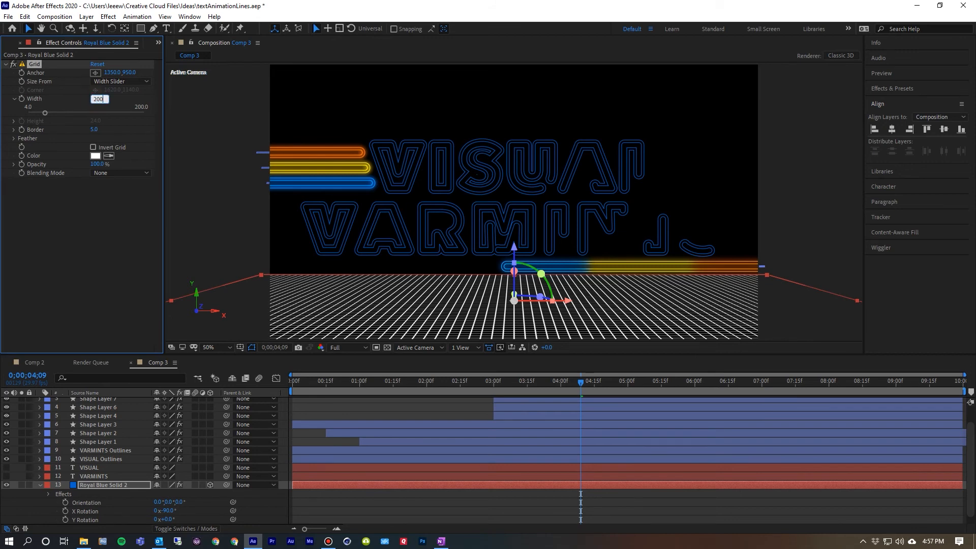
key(Return)
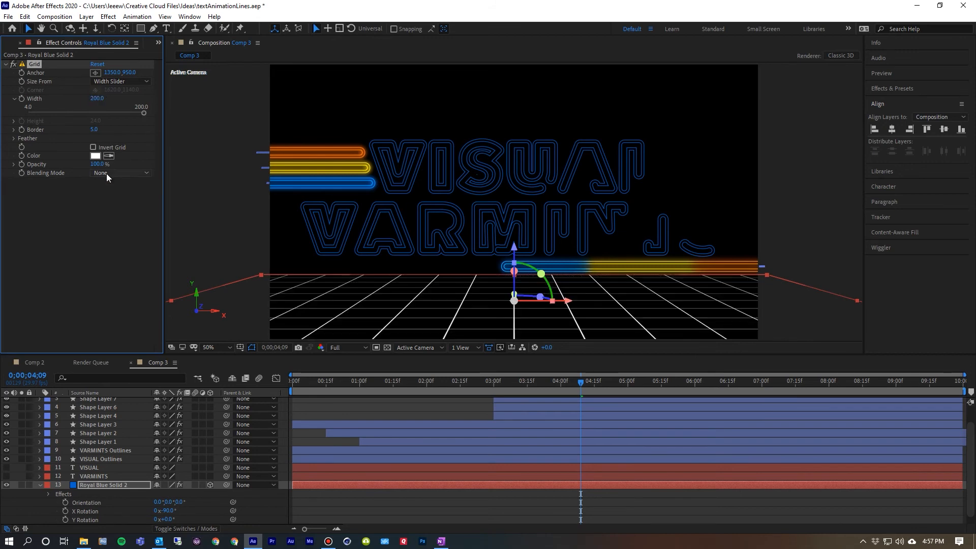
click(127, 174)
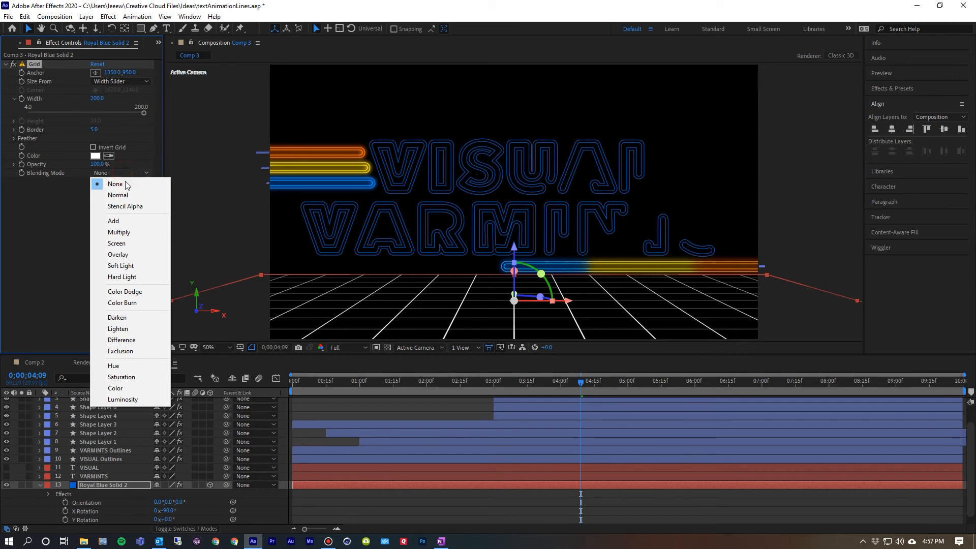
click(130, 254)
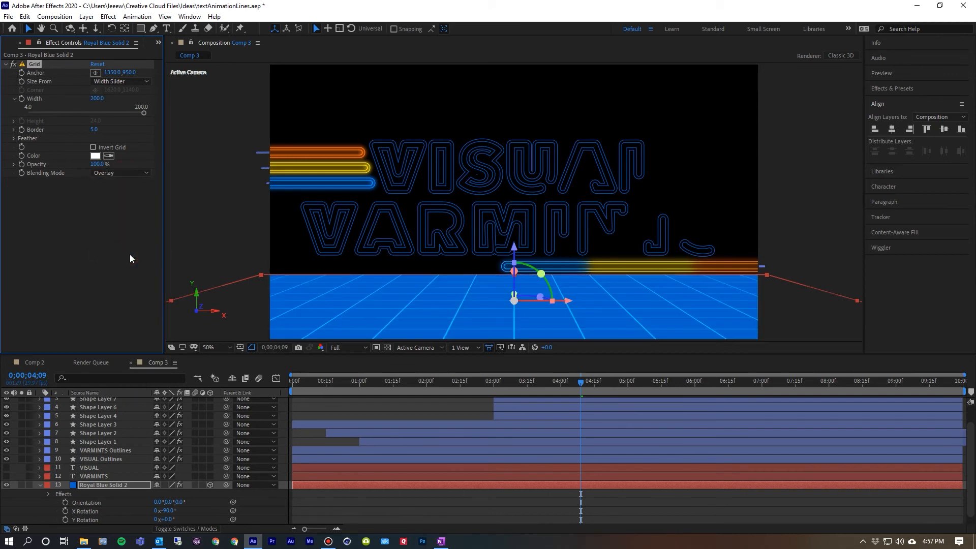
Step: Keyframe the Grid's Anchor at 0;00;00;00, set its Y value to 1900 at 0;00;09;29, and preview the movement
click(128, 483)
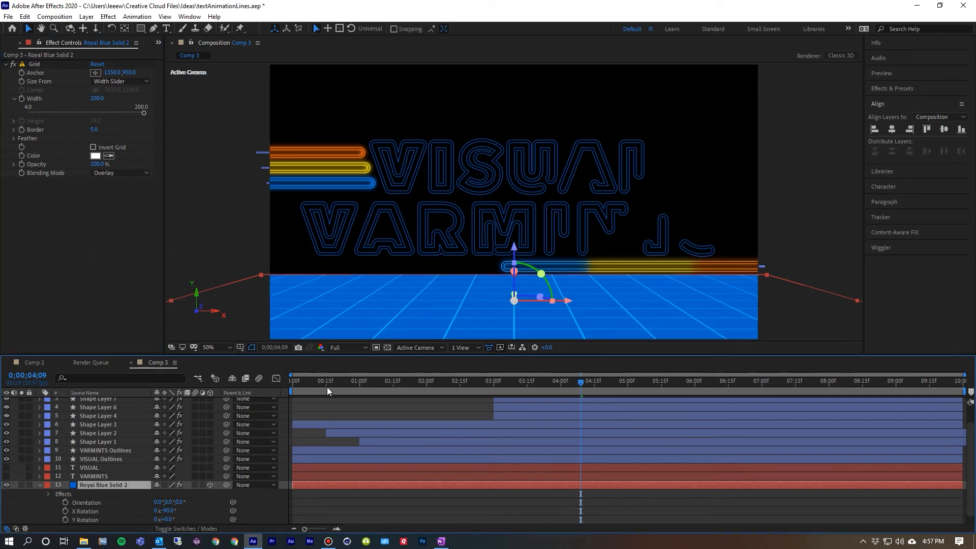
drag(327, 387, 270, 386)
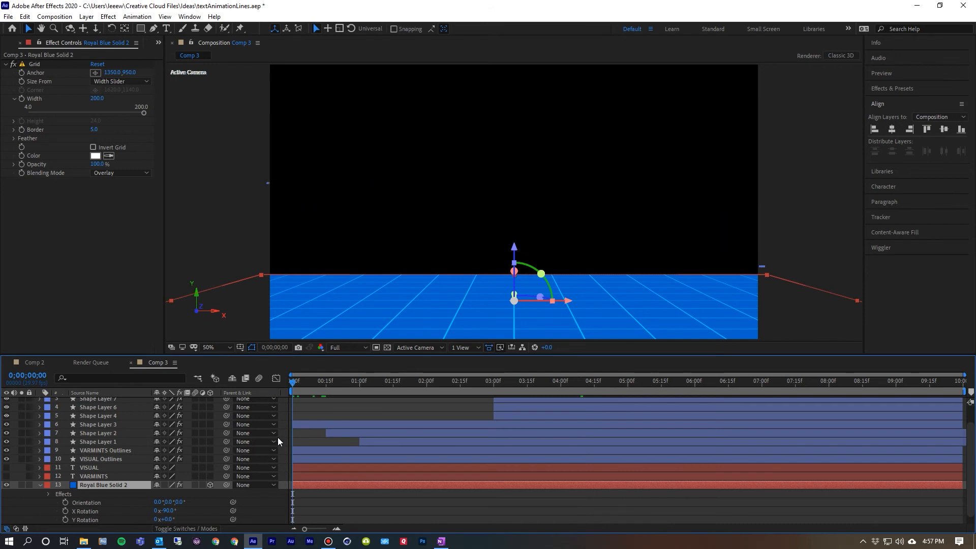
click(22, 73)
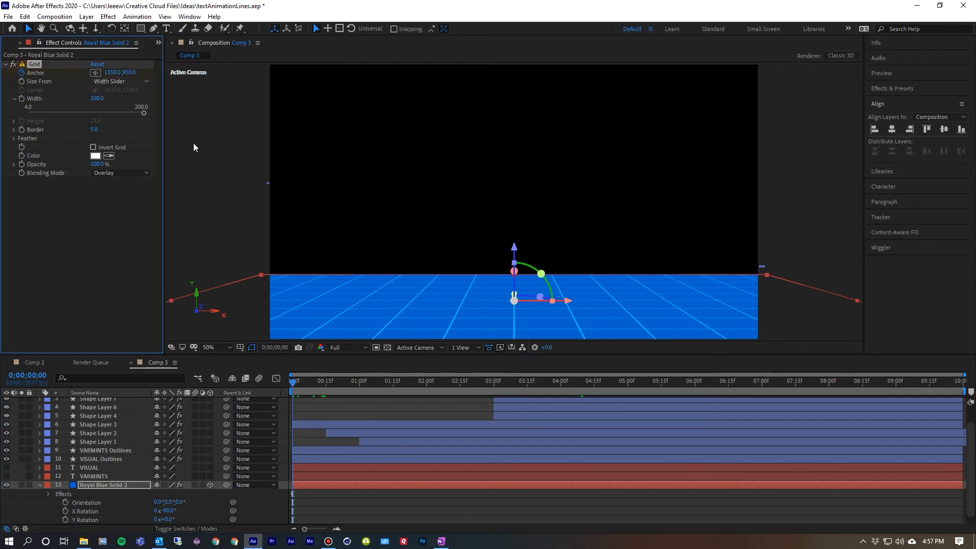
click(955, 387)
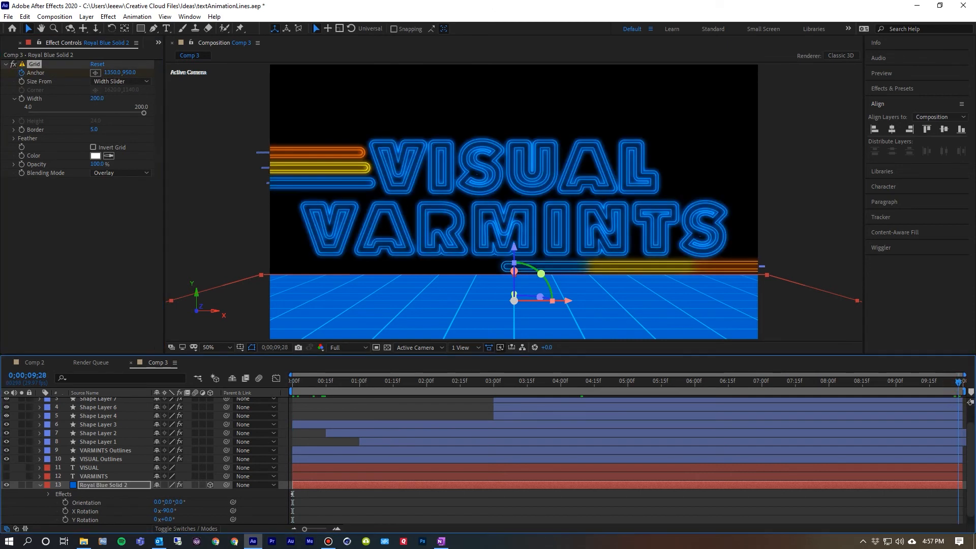
click(130, 73)
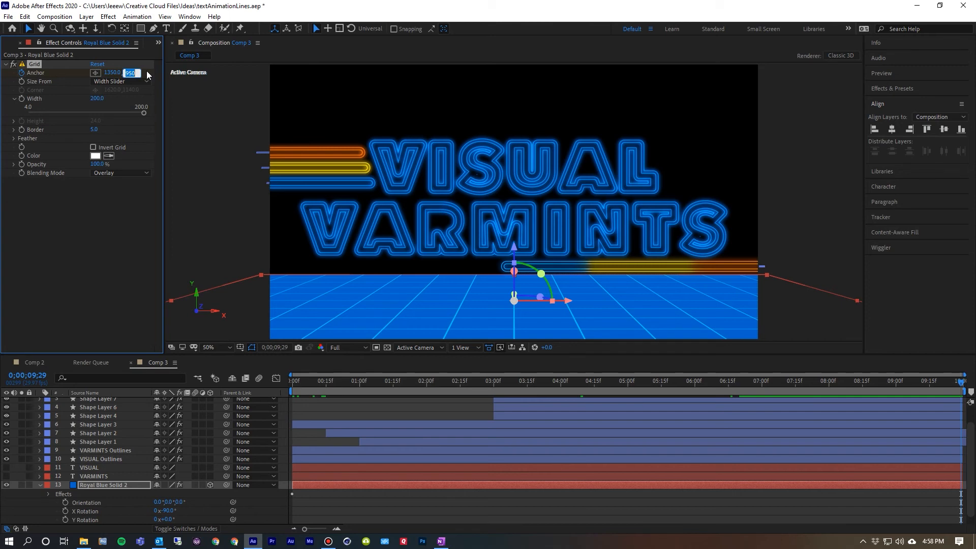
text(1900)
key(Return)
key(space)
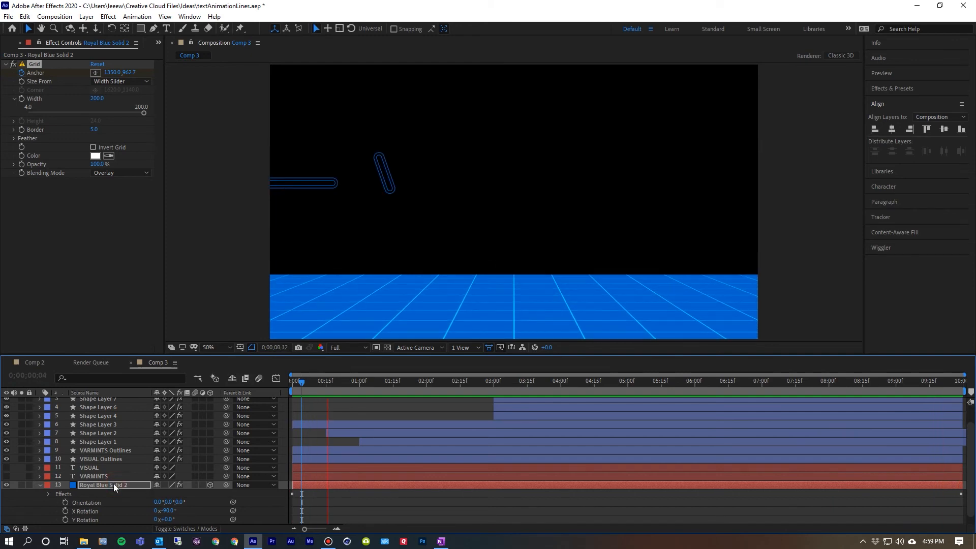
Step: Set the opacity of the blue floor solid to 35%
click(114, 483)
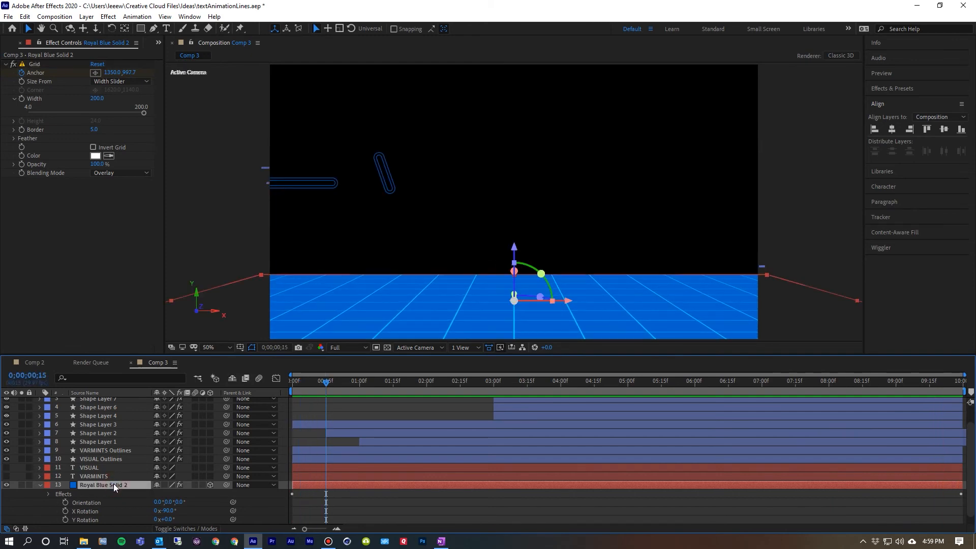
key(t)
click(161, 513)
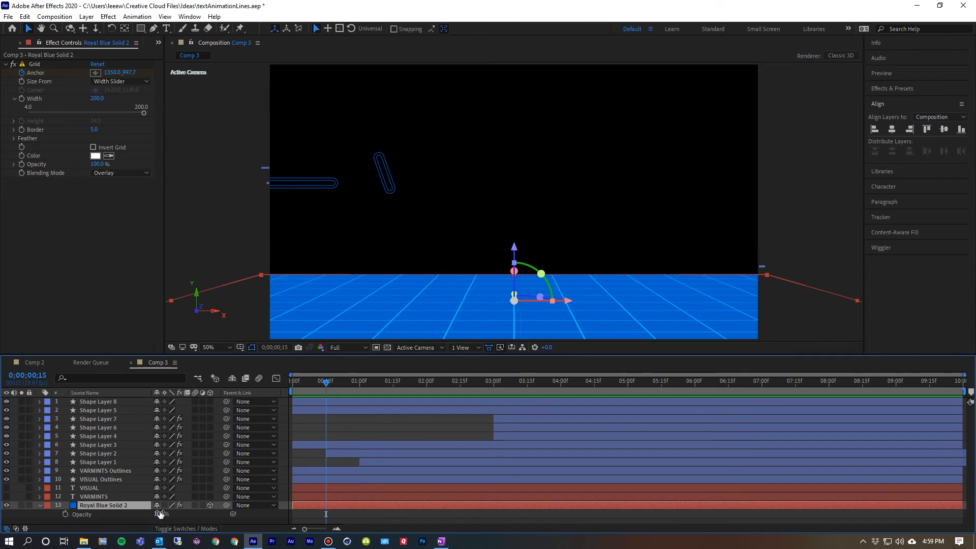
text(35)
key(Return)
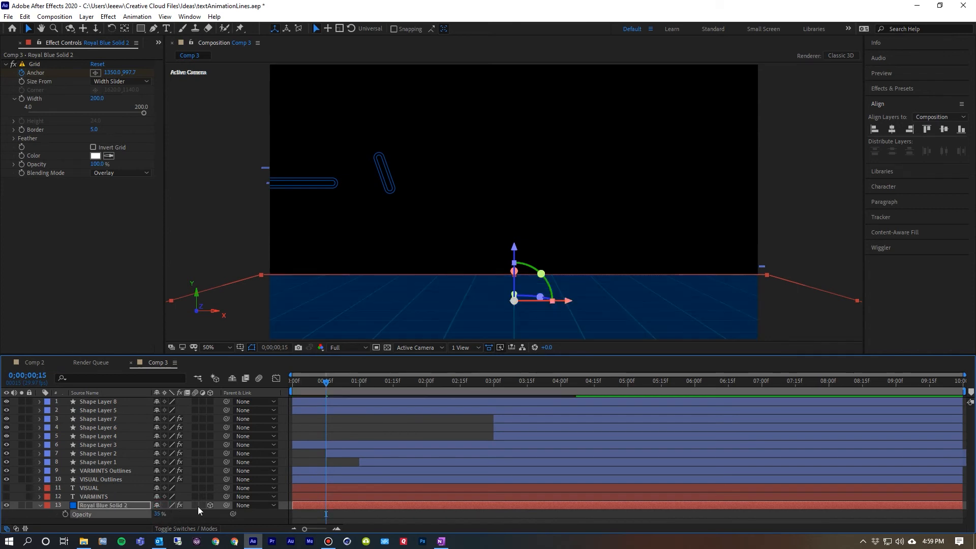
Step: Duplicate the Grid effect on the blue floor solid
click(84, 505)
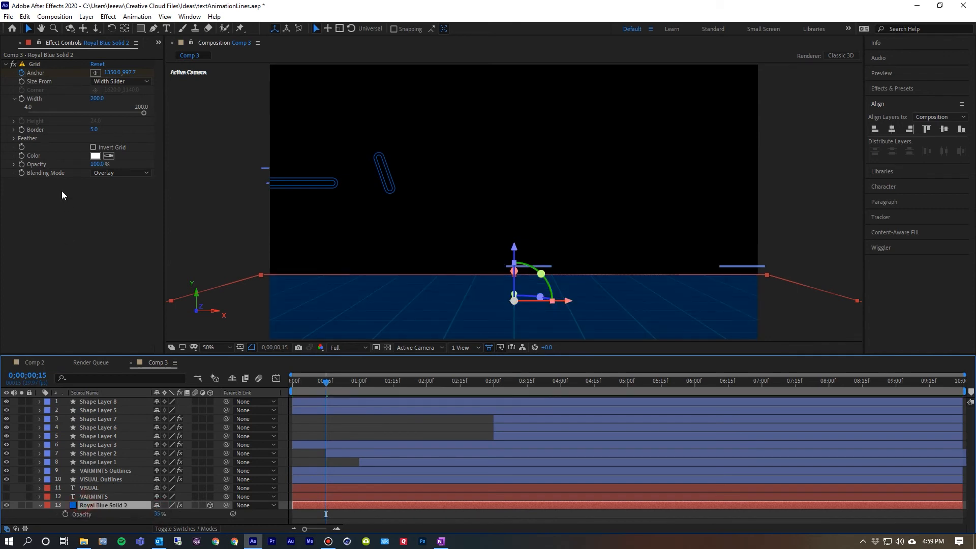
click(31, 64)
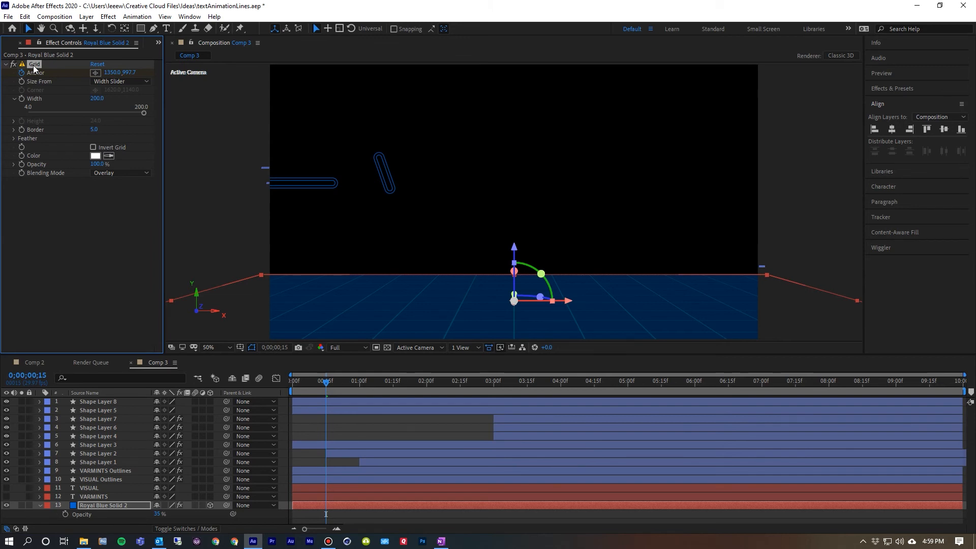
key(ctrl+d)
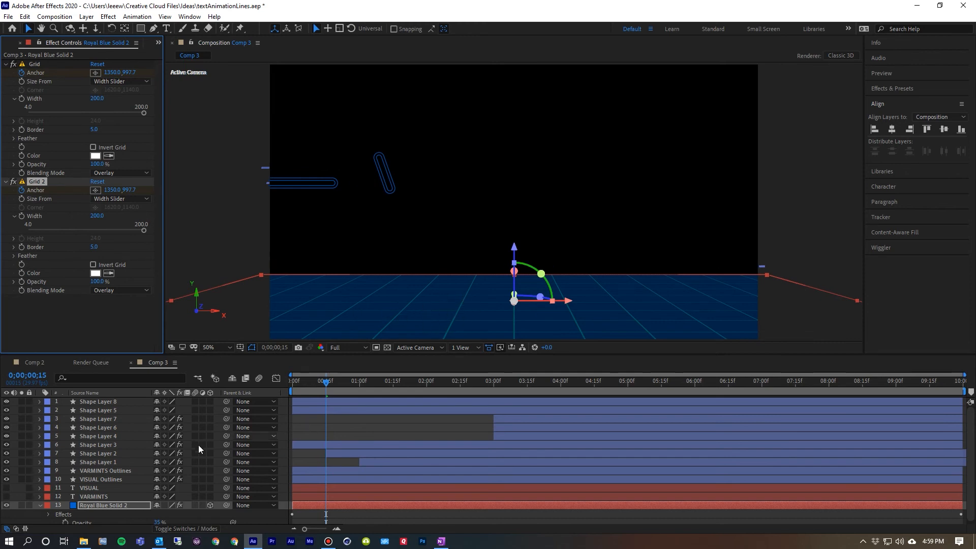
Step: Add a full-size rectangular mask to the Royal Blue Solid 2 layer and reveal the mask's properties
click(104, 505)
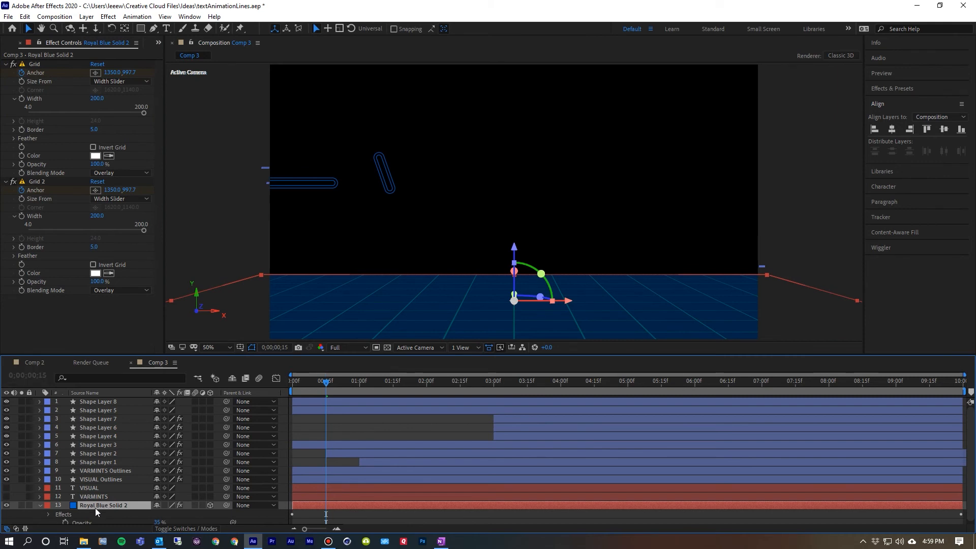
double_click(141, 29)
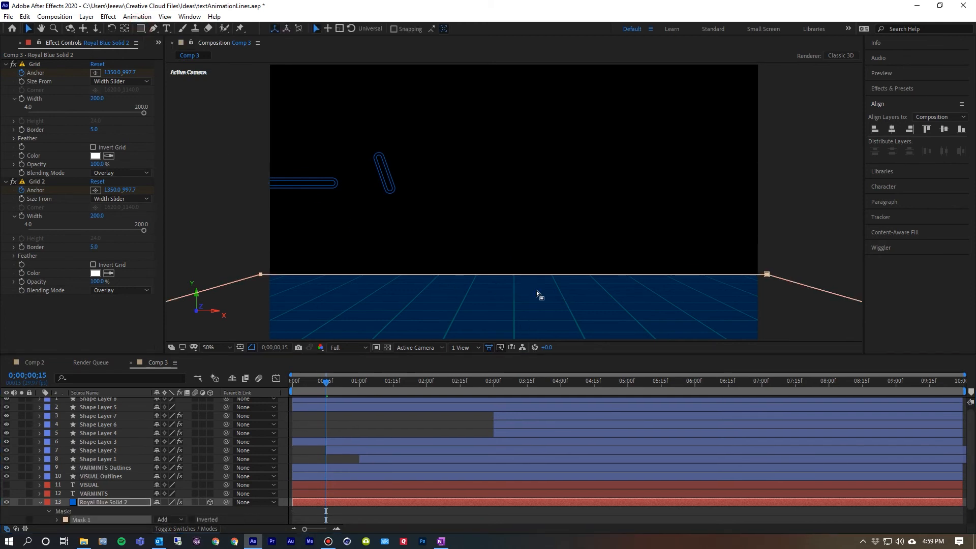
click(40, 500)
click(41, 499)
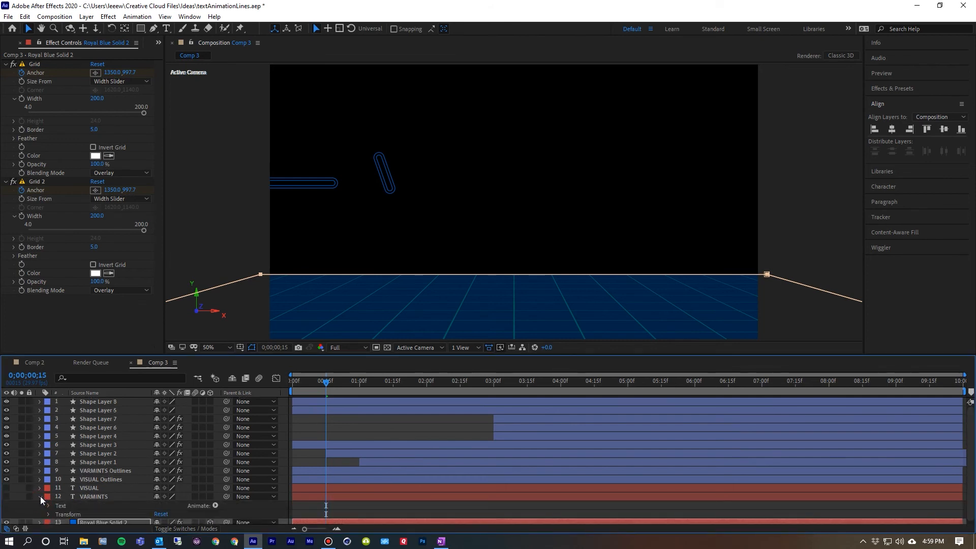
click(41, 496)
click(41, 506)
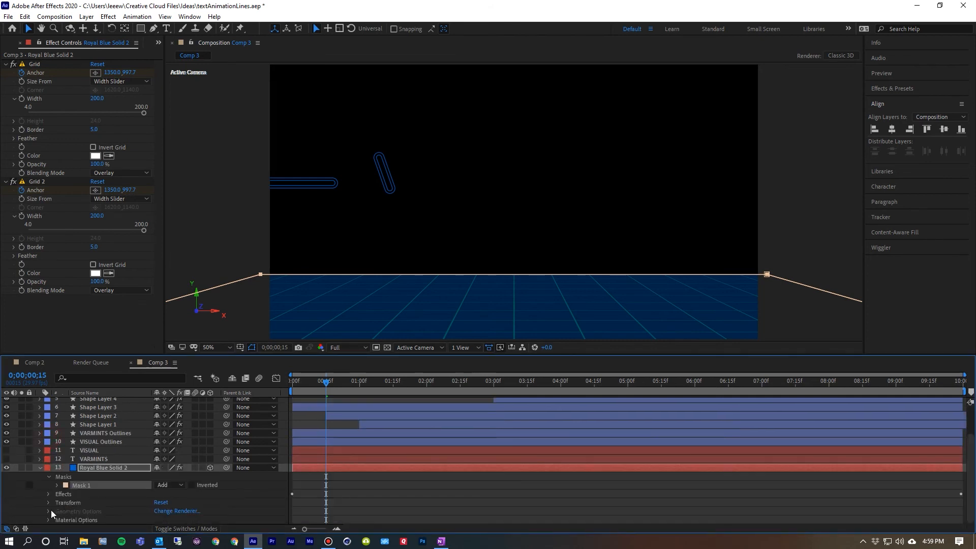
click(57, 485)
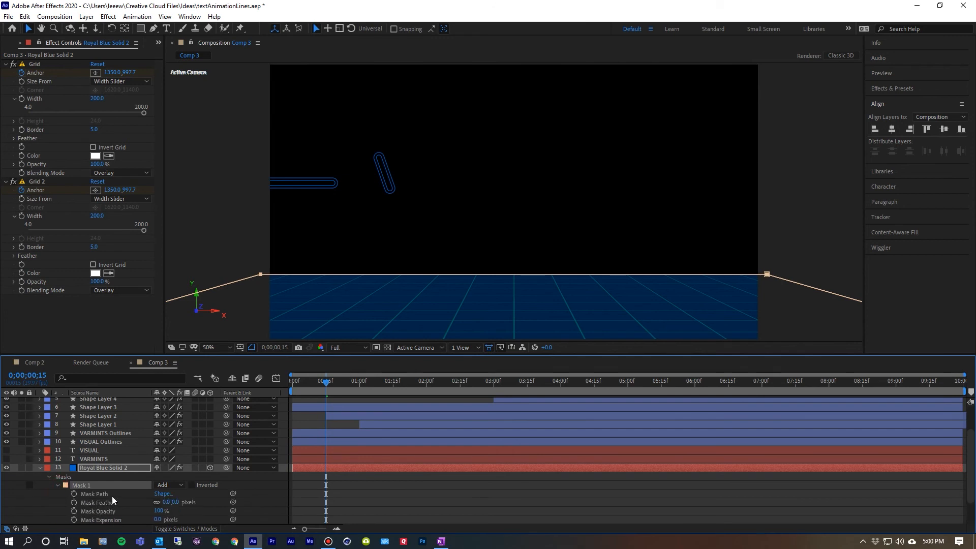
scroll(111, 496, down, 2)
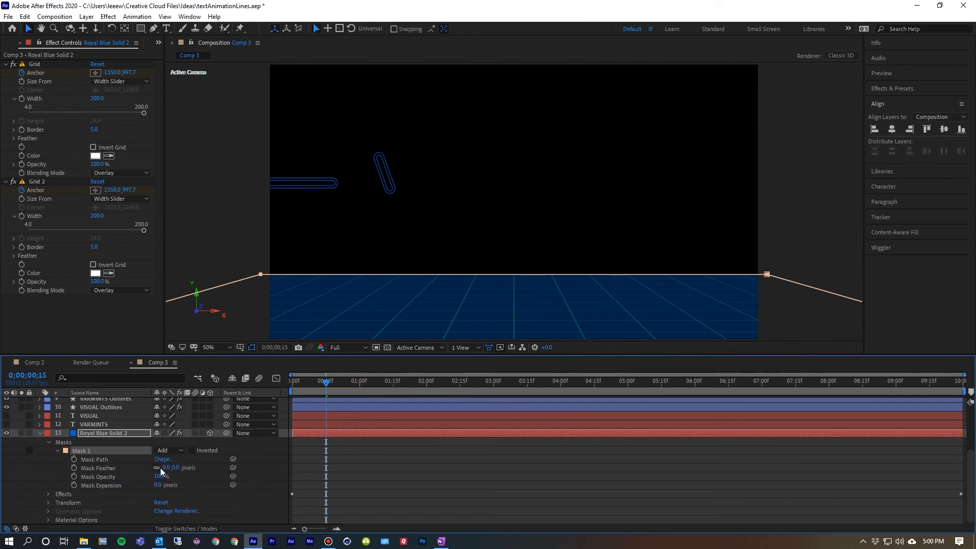
Step: Soften the floor's edges with a mask feather of about 425 pixels and a mask expansion of -105 pixels, and preview the animation
drag(168, 468, 240, 470)
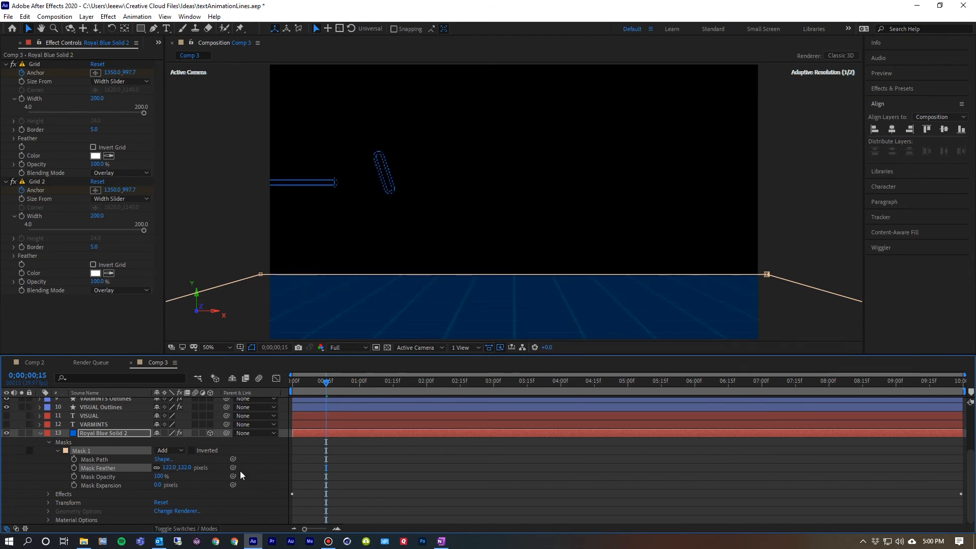
drag(156, 485, 103, 486)
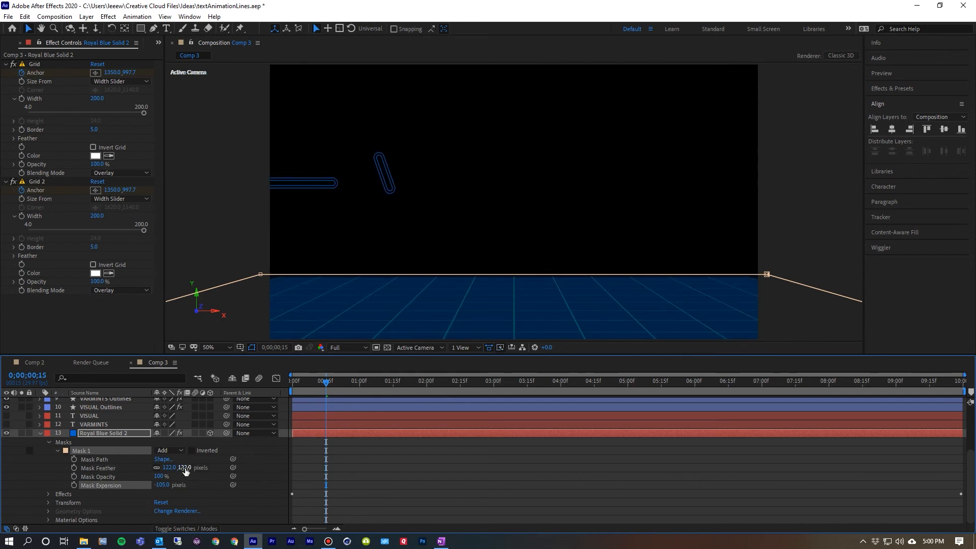
drag(185, 470, 351, 484)
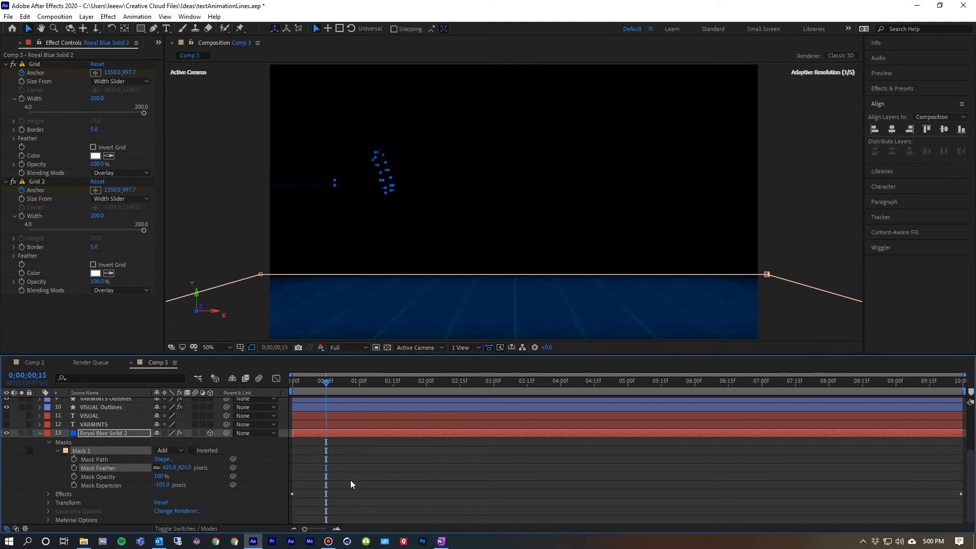
click(231, 198)
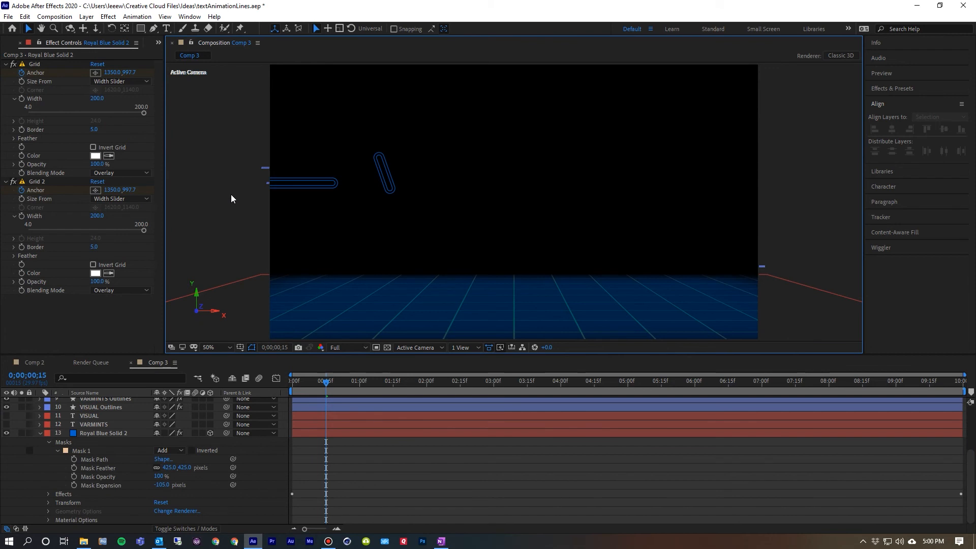
key(space)
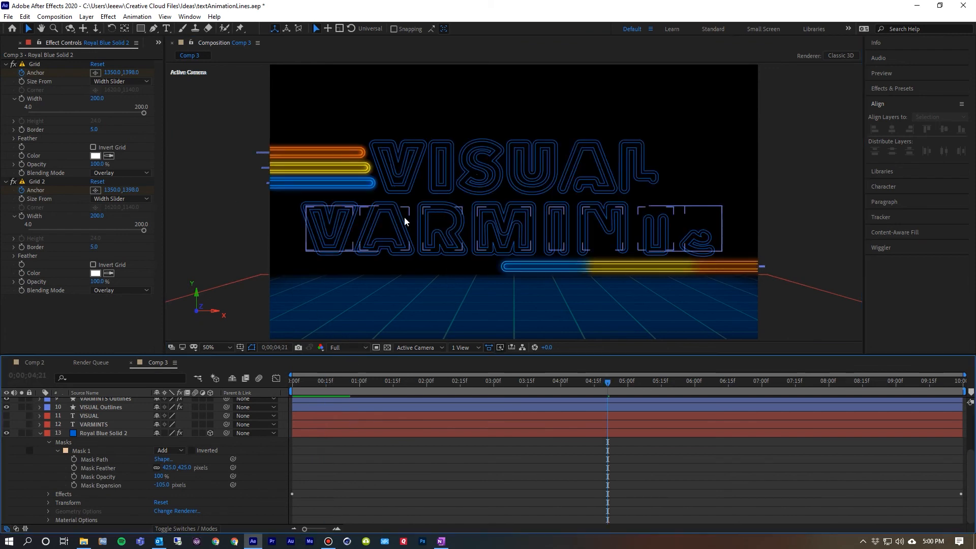
Step: Create a new shape layer containing an ellipse that fills the whole composition frame
click(39, 432)
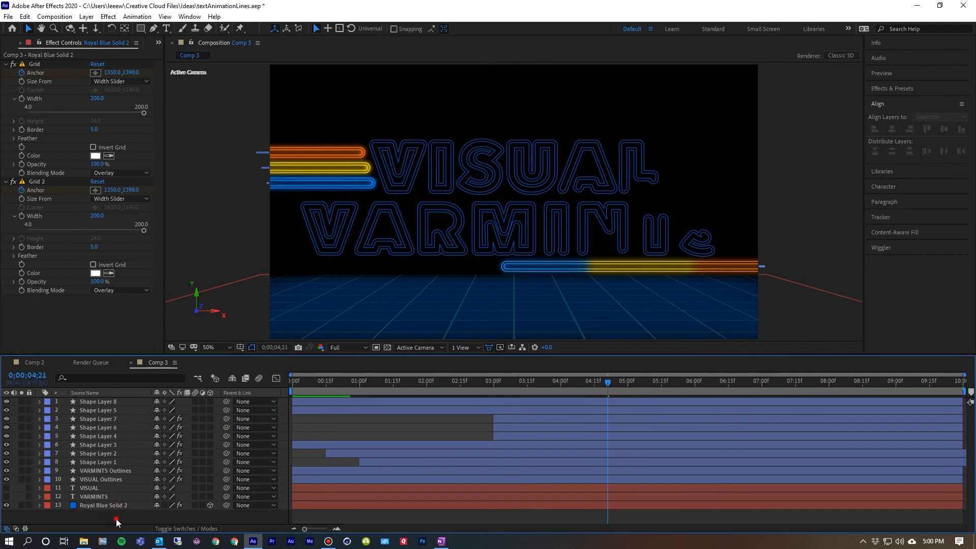
click(117, 519)
click(140, 29)
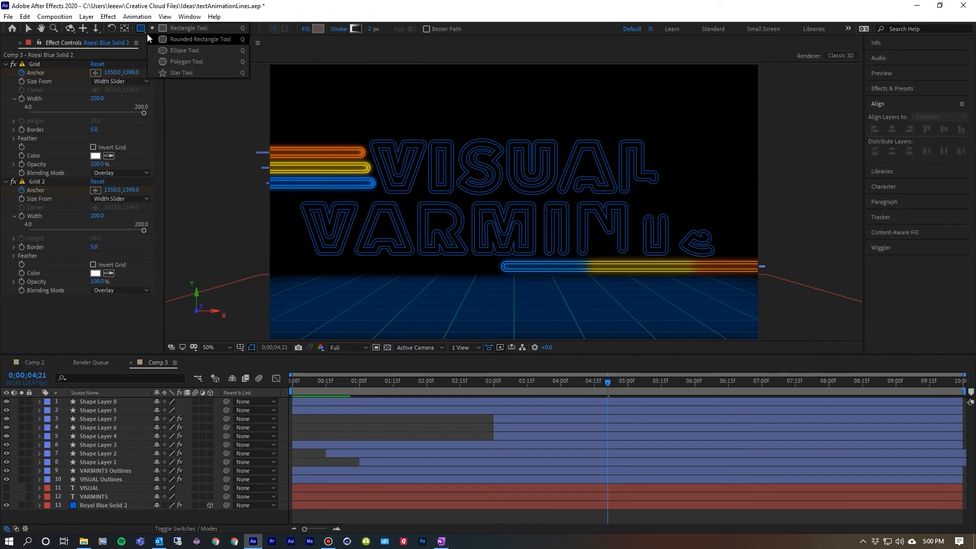
click(174, 51)
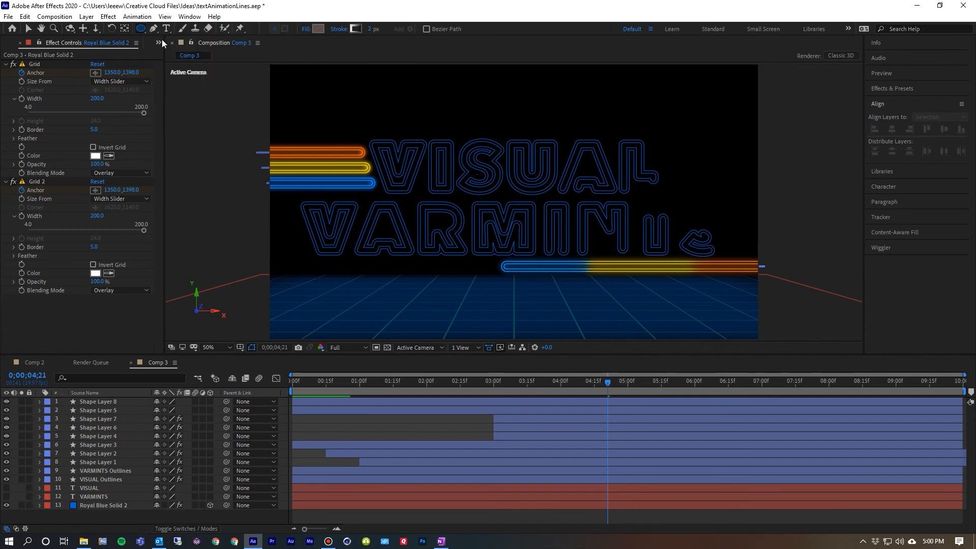
double_click(141, 29)
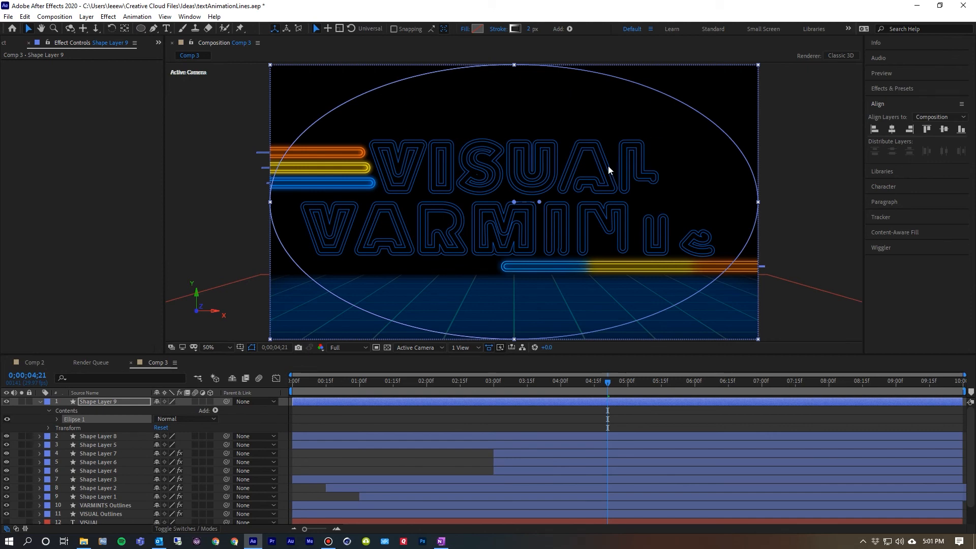
Step: Give the ellipse a linear gradient fill and stretch the gradient horizontally from its left edge to its right edge
click(465, 29)
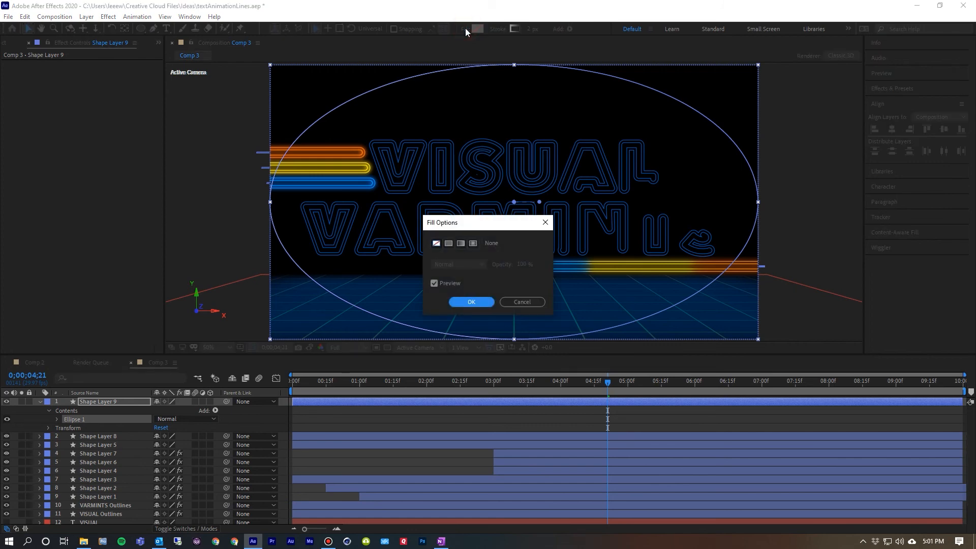
click(461, 244)
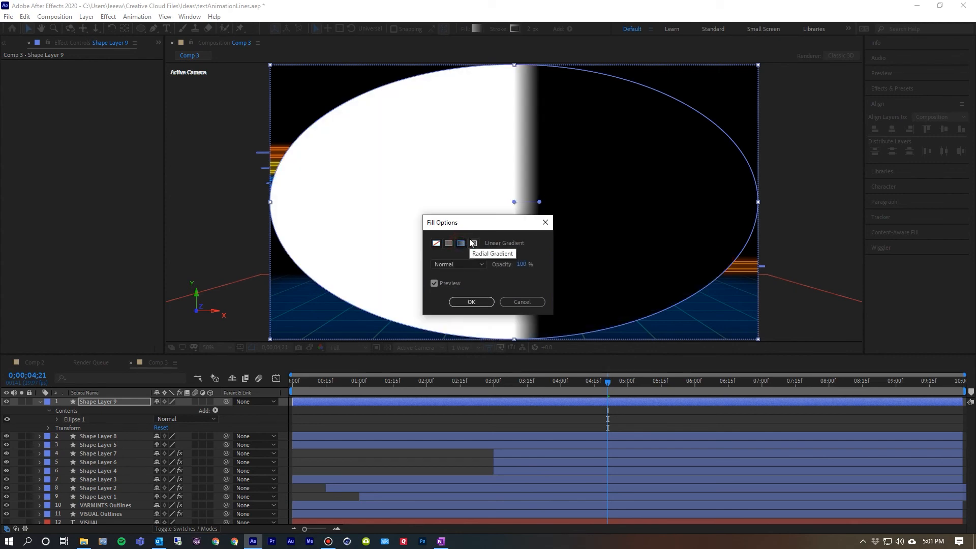
click(473, 302)
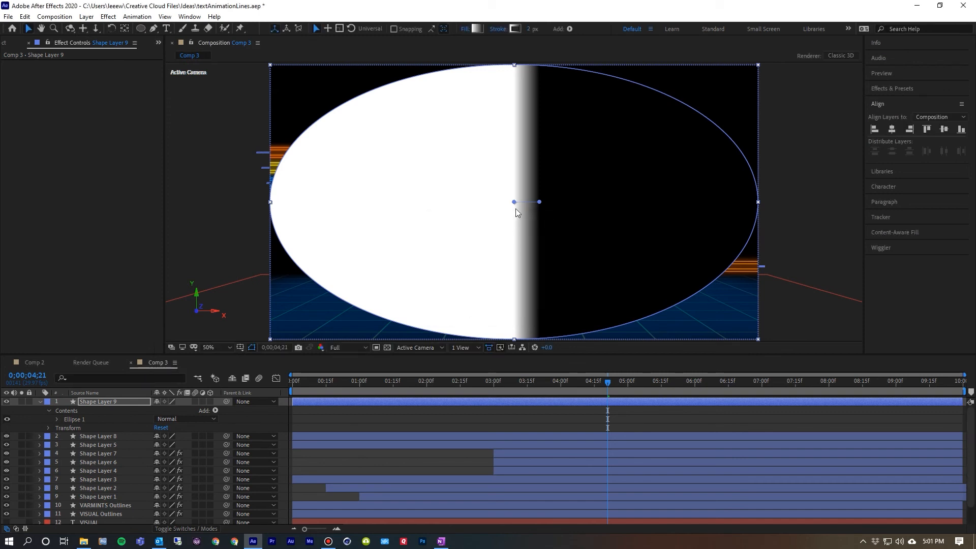
click(515, 203)
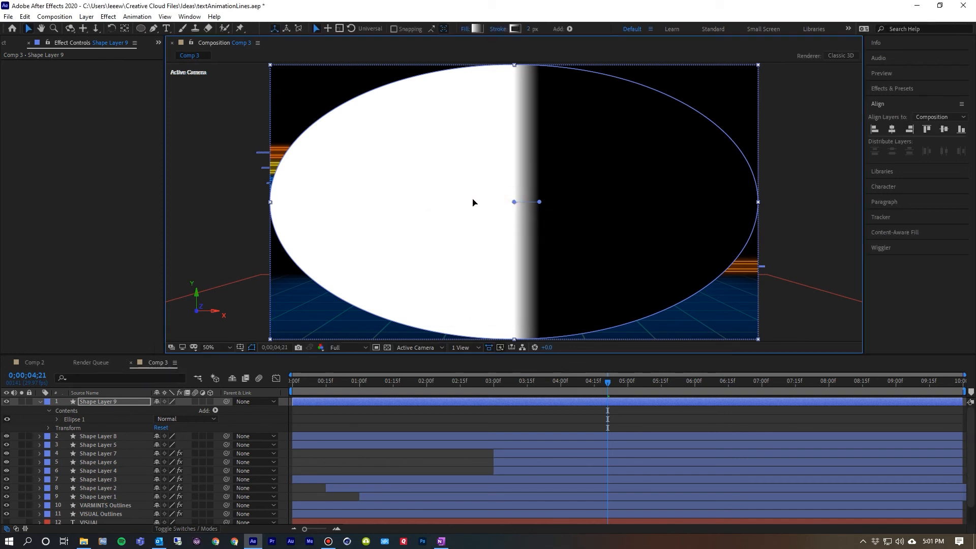
drag(473, 203, 375, 200)
drag(286, 202, 271, 204)
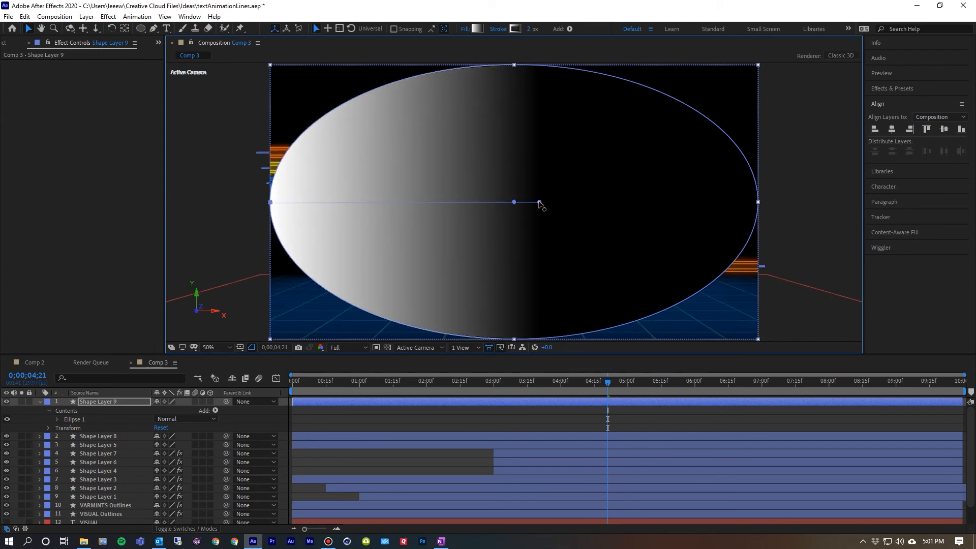
mouse_move(538, 202)
mouse_down()
mouse_move(589, 211)
mouse_move(758, 202)
mouse_up()
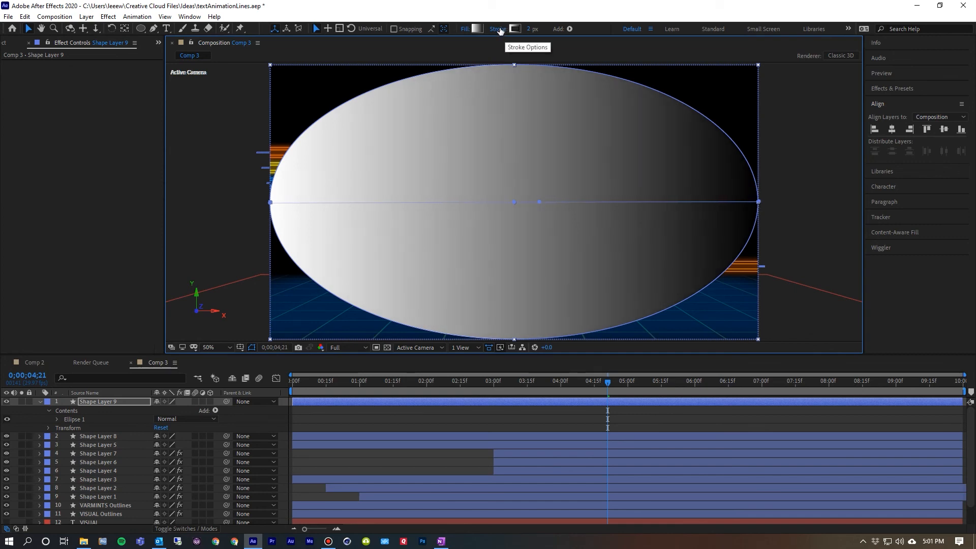
Step: Change the ellipse's stroke to a solid color and set it to white (FFFFFF)
click(498, 29)
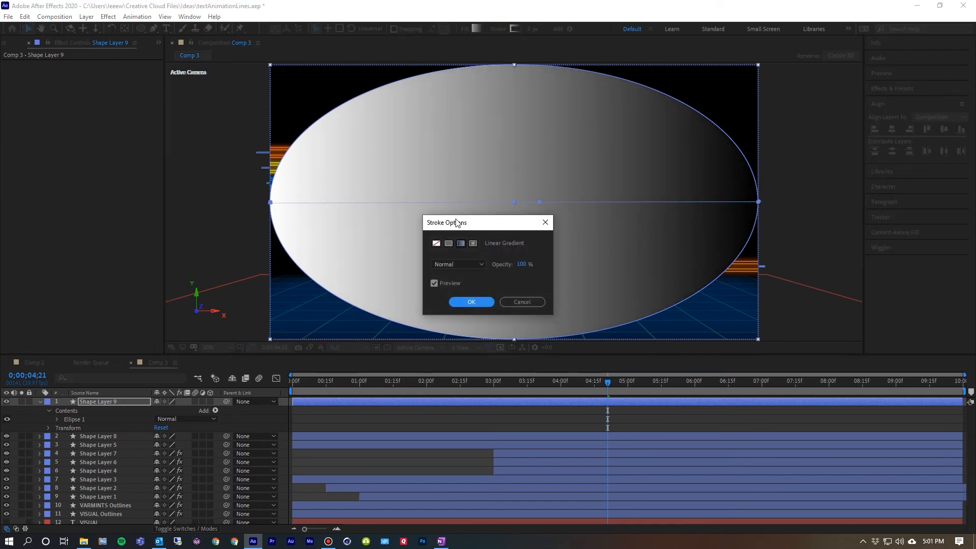
click(449, 244)
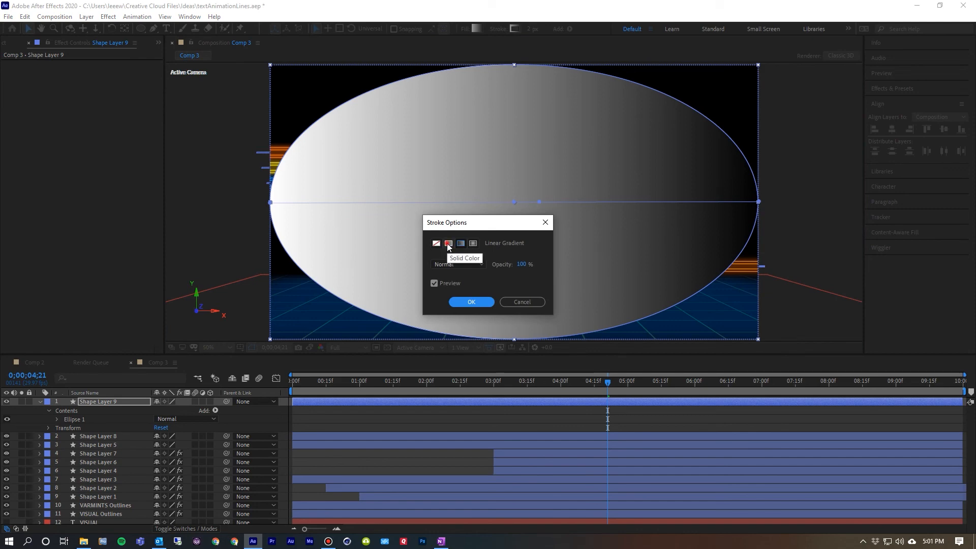
click(473, 301)
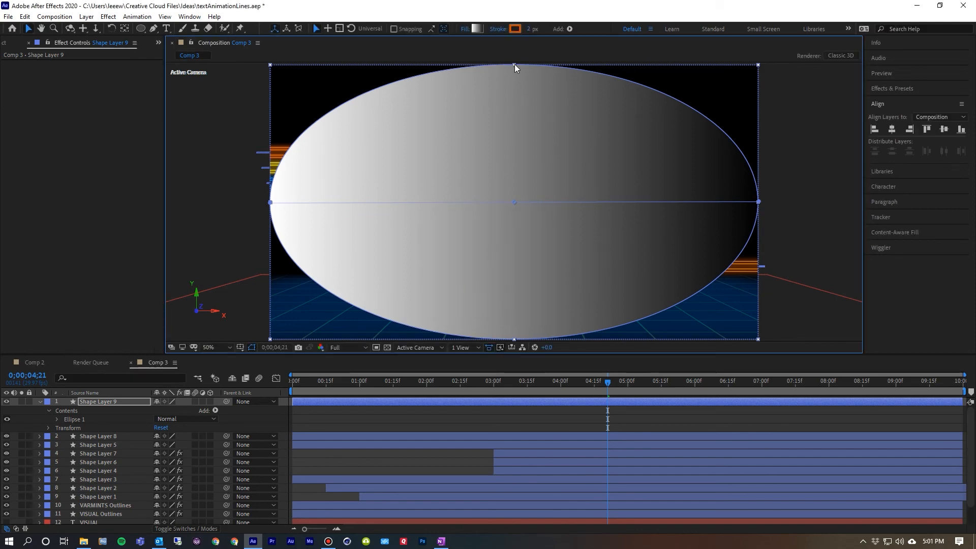
click(513, 32)
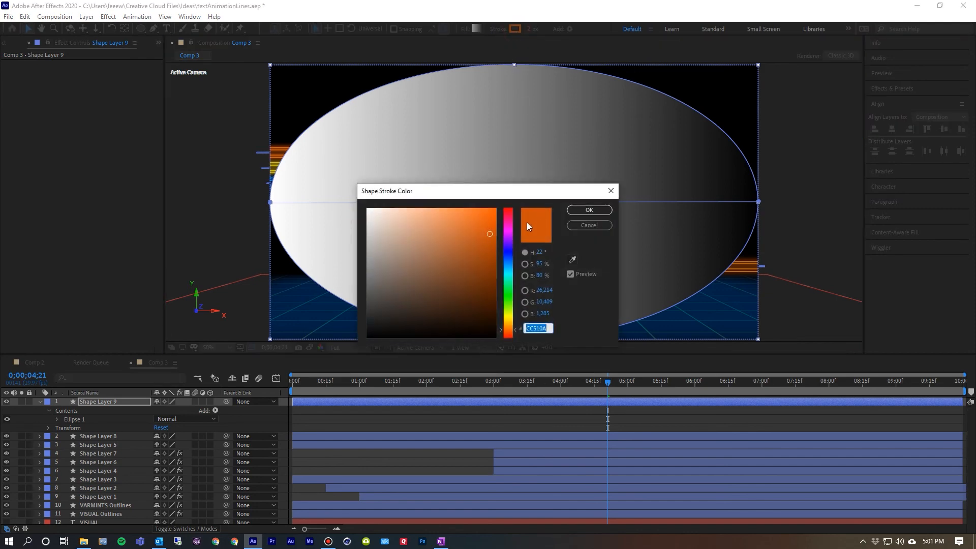
click(367, 210)
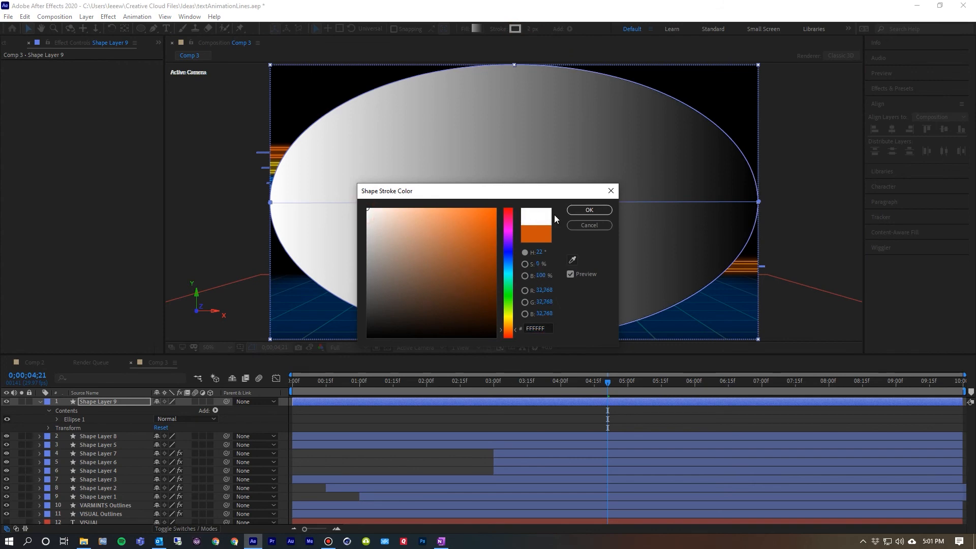
click(589, 211)
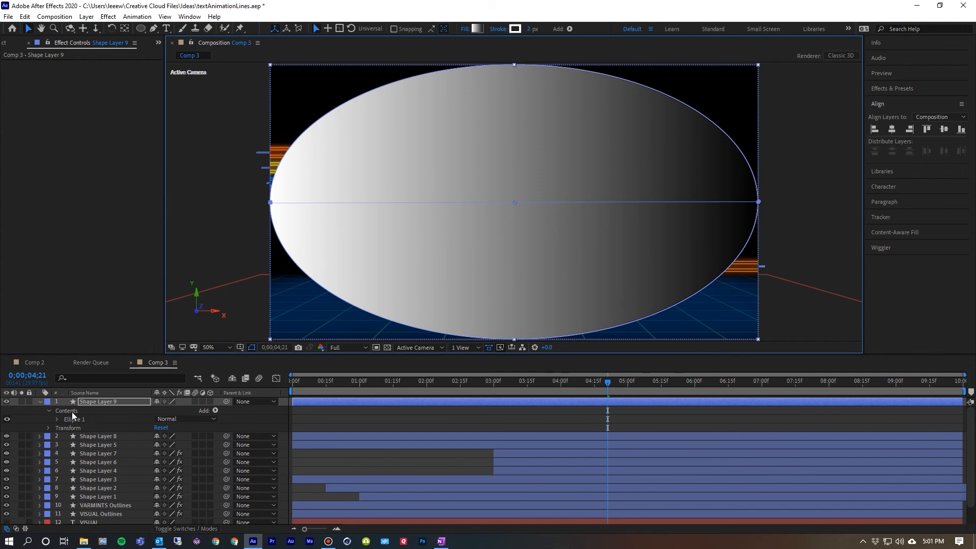
Step: Edit the ellipse's gradient fill colors so the black stop sits at 50% and a new white stop at 100%
click(57, 418)
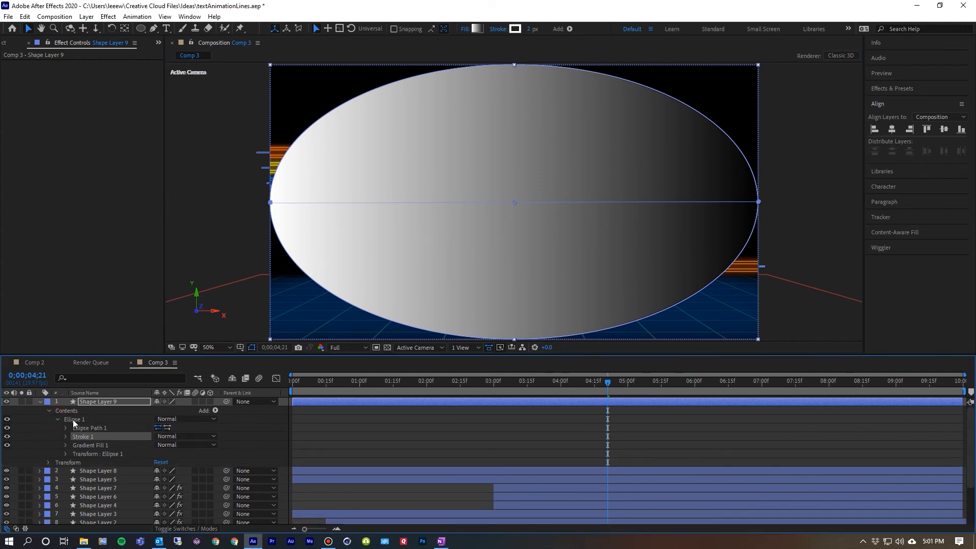
click(112, 402)
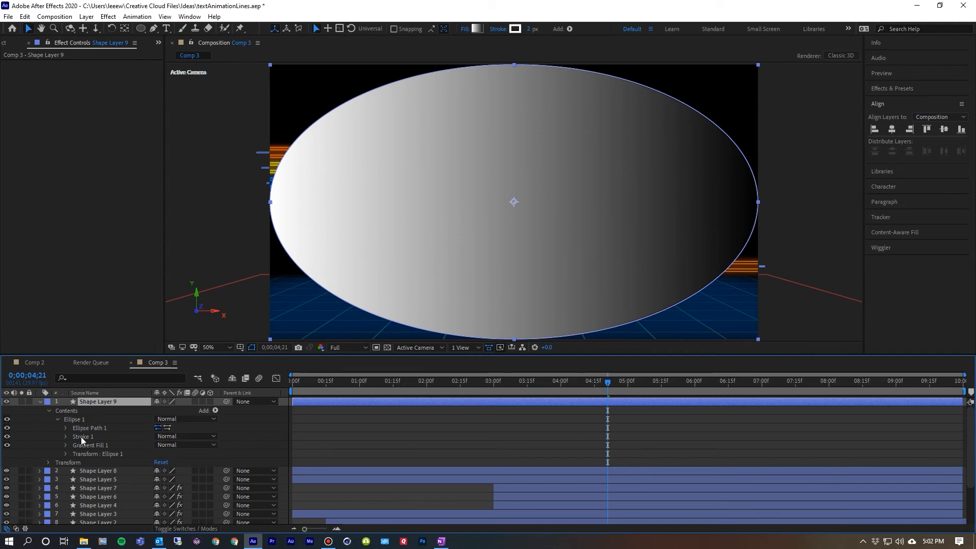
click(65, 445)
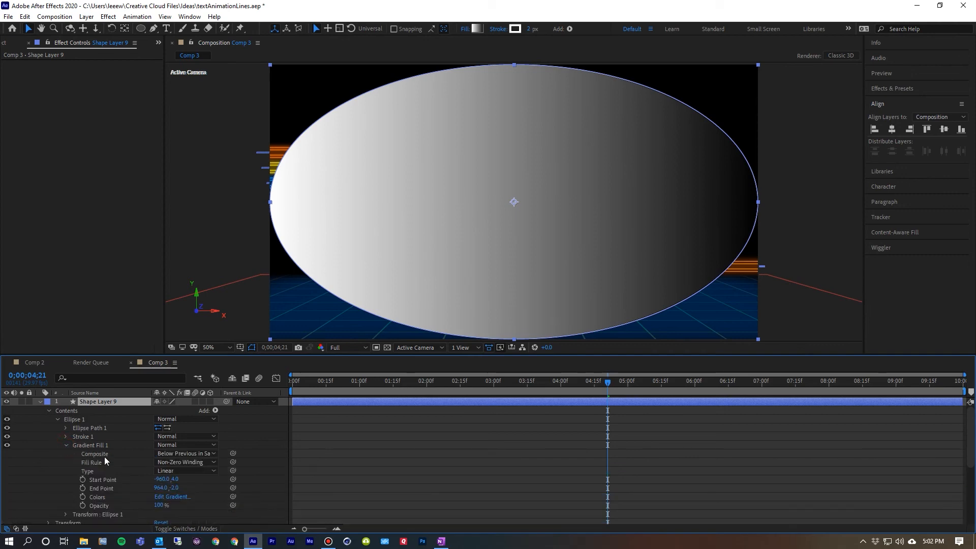
click(172, 497)
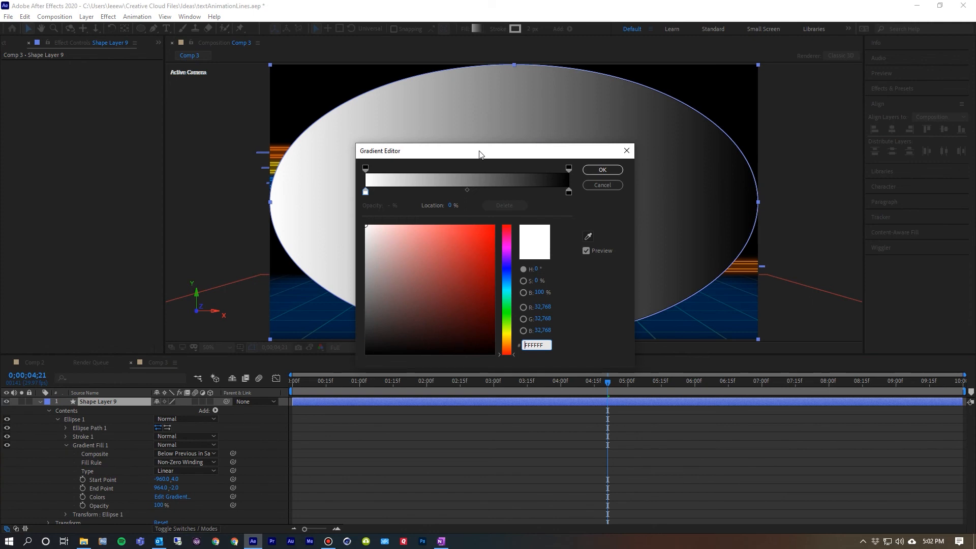
click(569, 194)
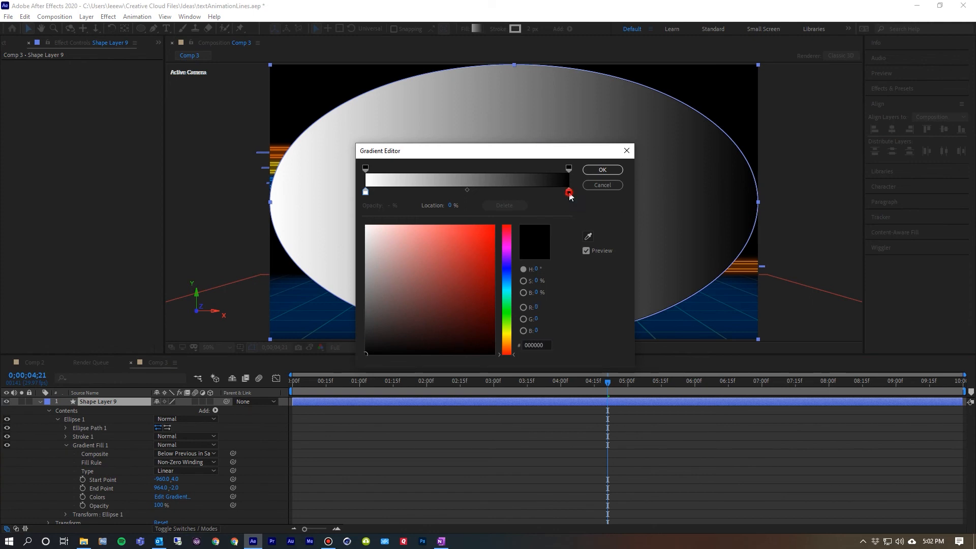
drag(570, 194, 468, 193)
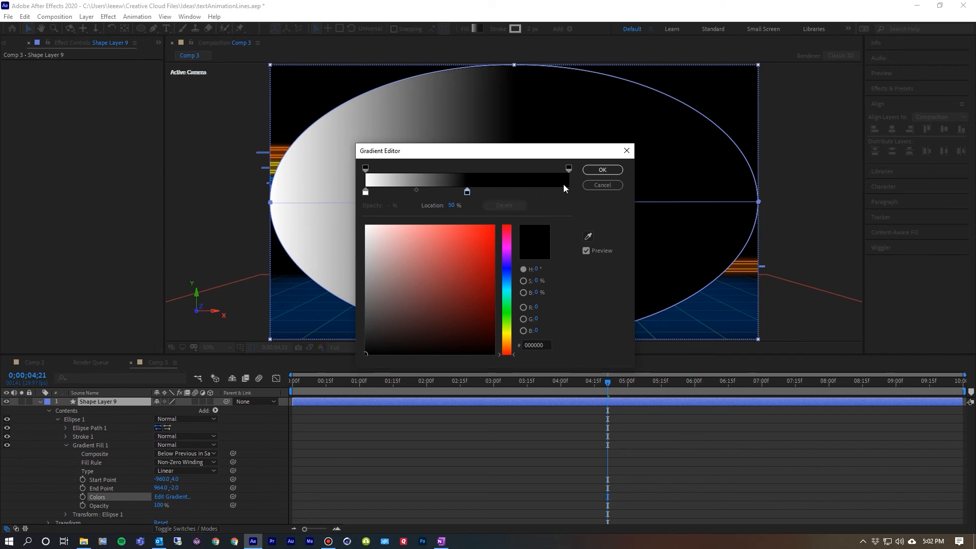
click(548, 191)
drag(548, 192, 581, 190)
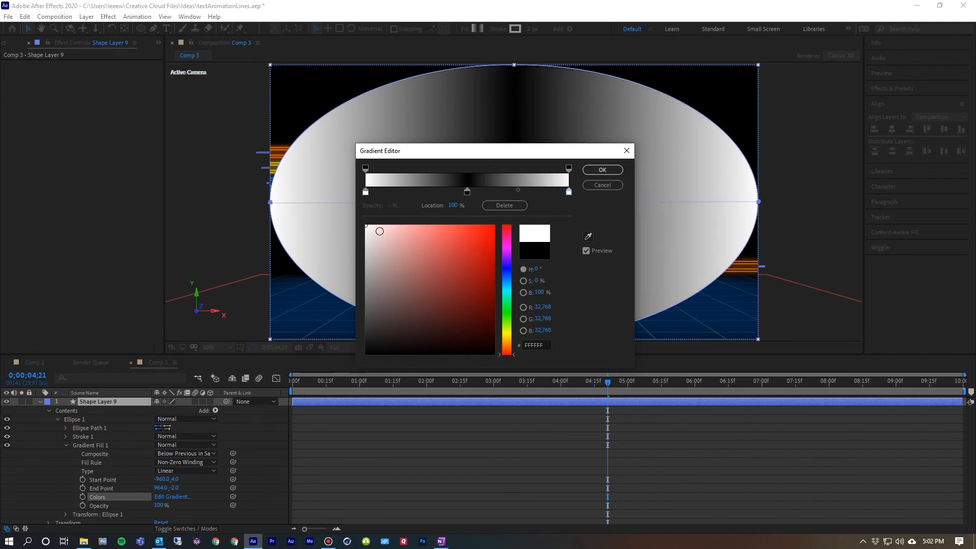
Step: Shift the ellipse gradient's color midpoints outward, to about 19% in the first half and 80% in the second half
click(468, 193)
drag(416, 190, 385, 193)
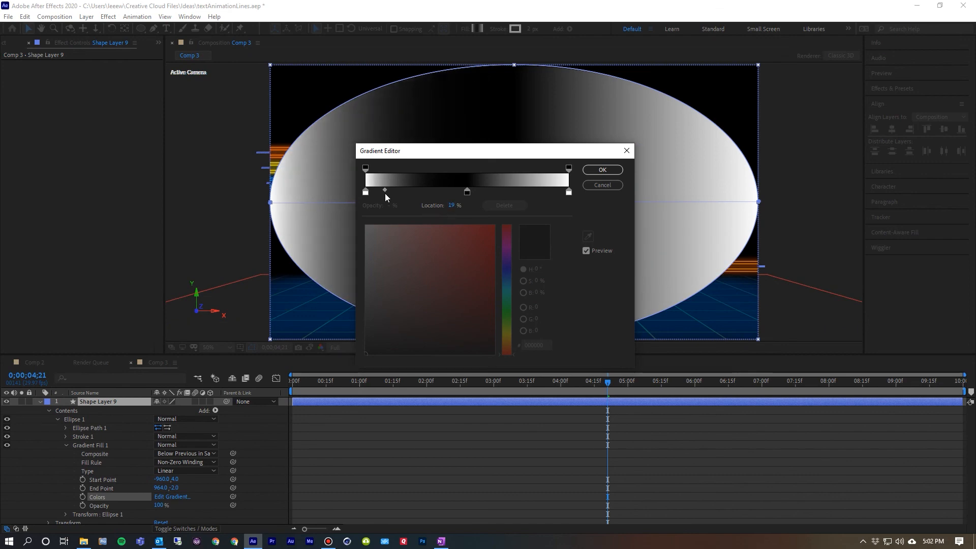
click(467, 191)
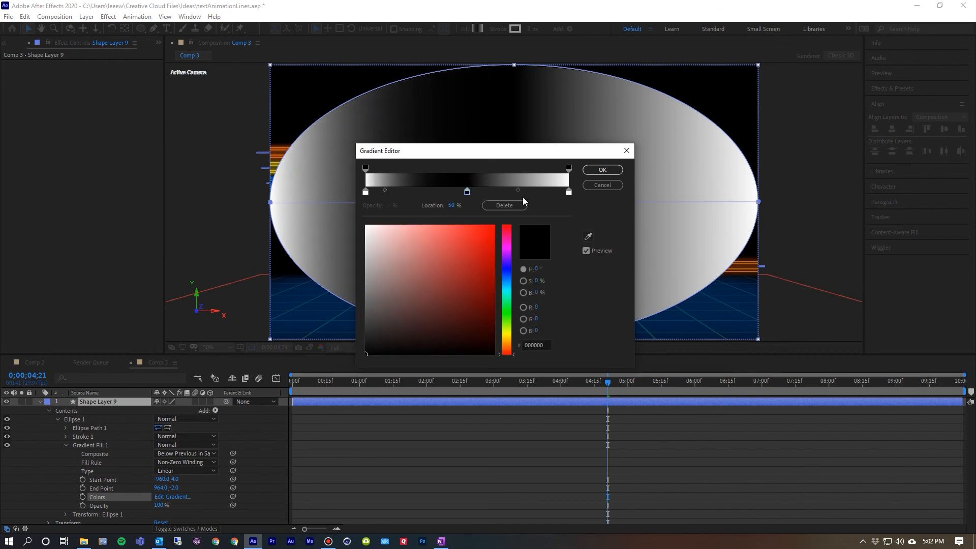
drag(519, 190, 549, 190)
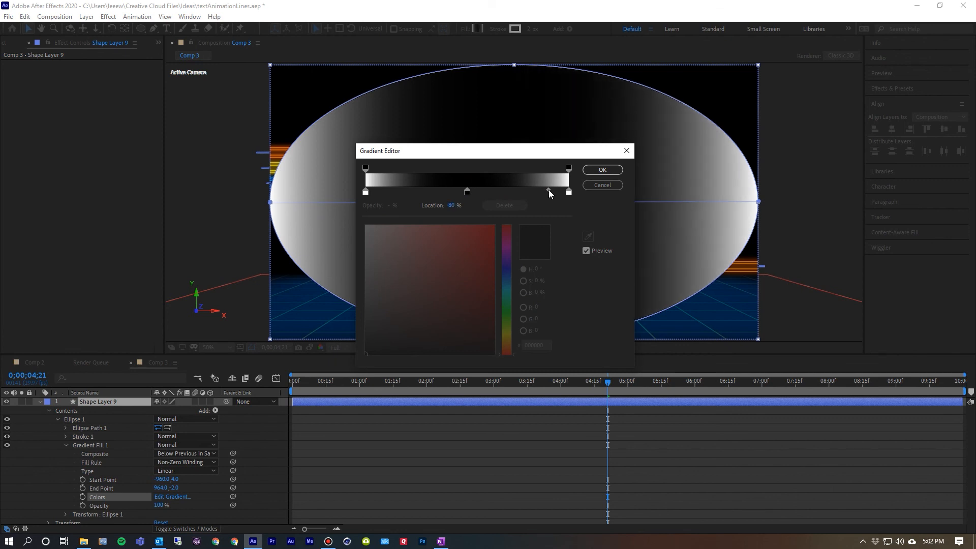
click(603, 169)
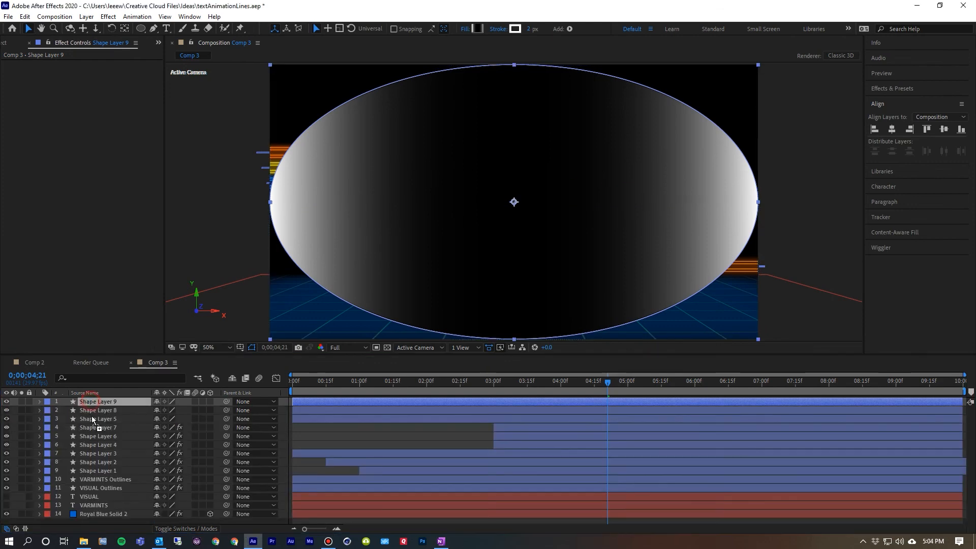
Step: Move the ellipse layer below all other layers and set its gradient fill opacity to 10%
drag(91, 416, 91, 527)
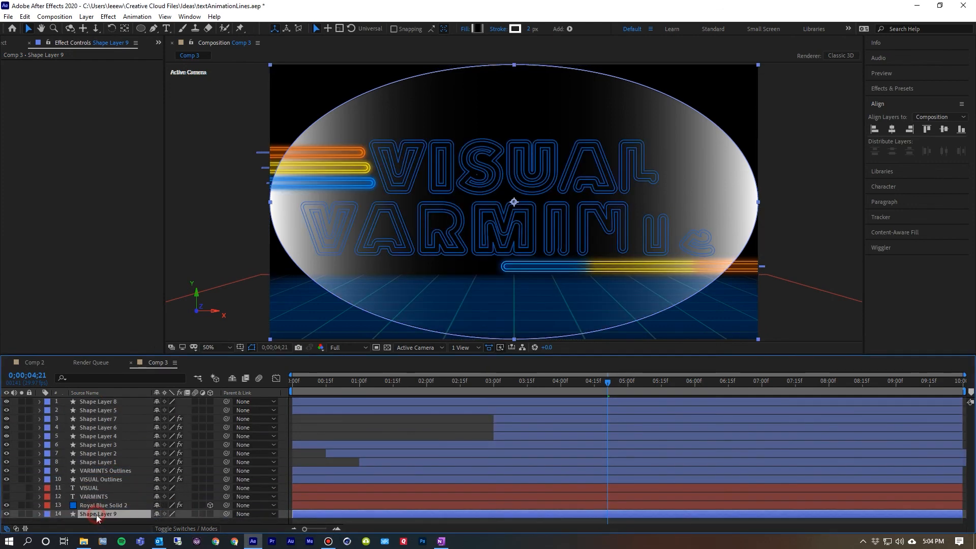
click(39, 513)
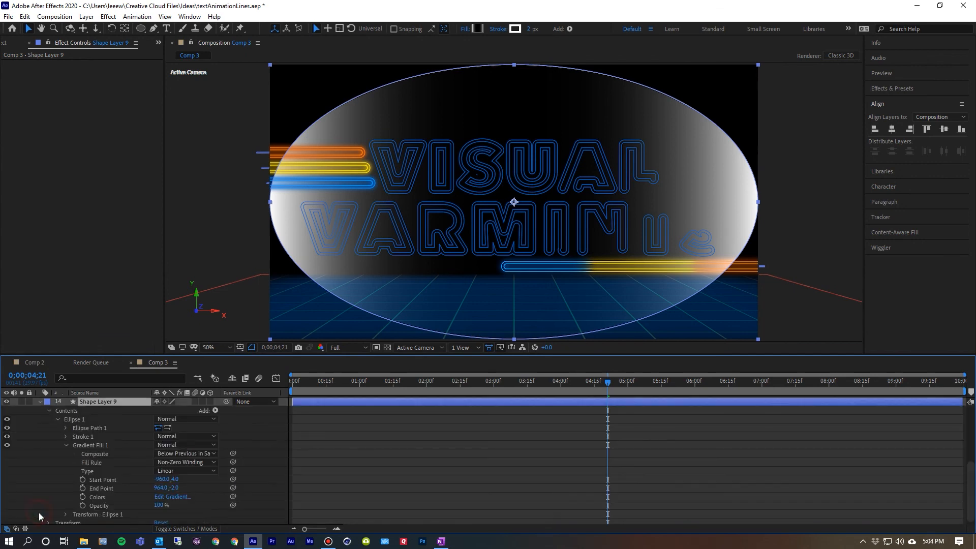
click(161, 509)
click(160, 505)
text(10)
key(Return)
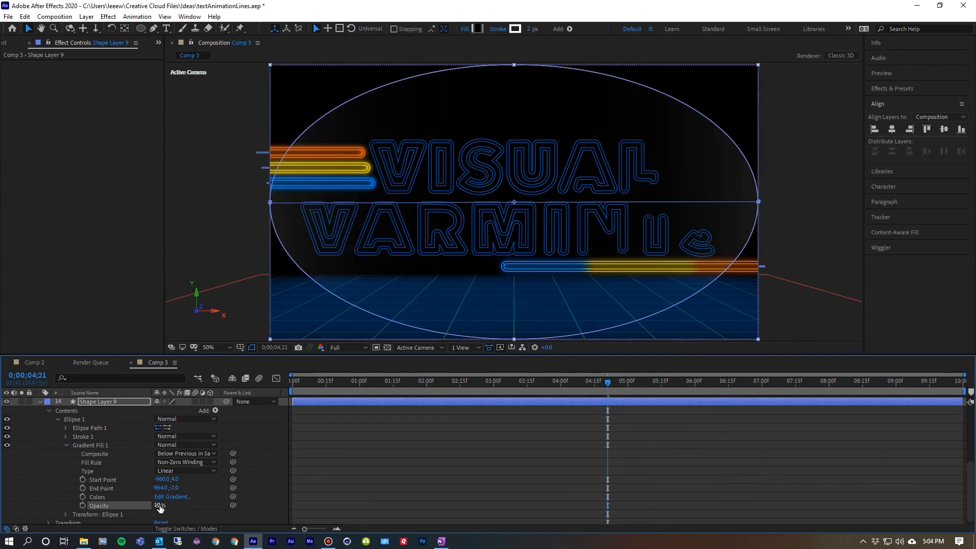
click(231, 316)
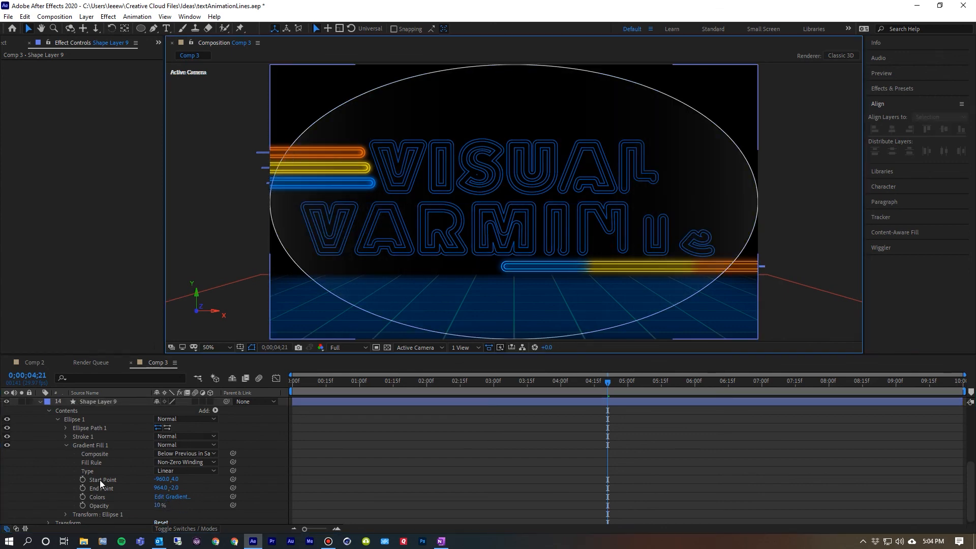
Step: Add a full-frame rectangular mask to the ellipse layer
click(89, 401)
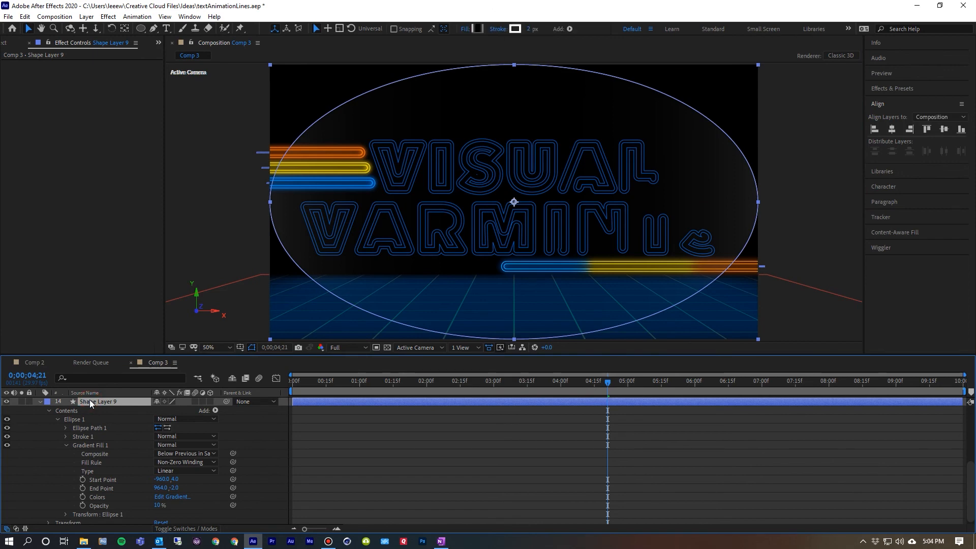
click(141, 29)
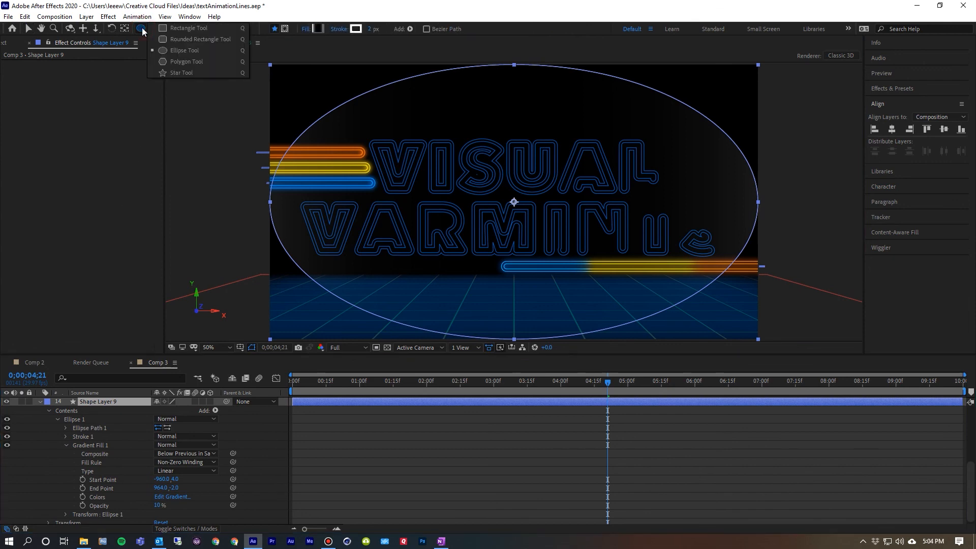
click(175, 28)
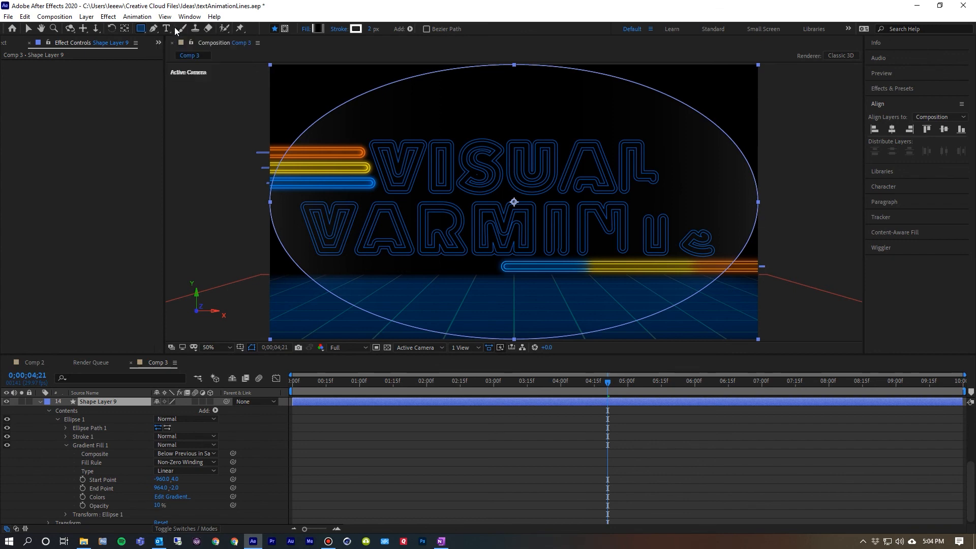
click(285, 30)
double_click(141, 29)
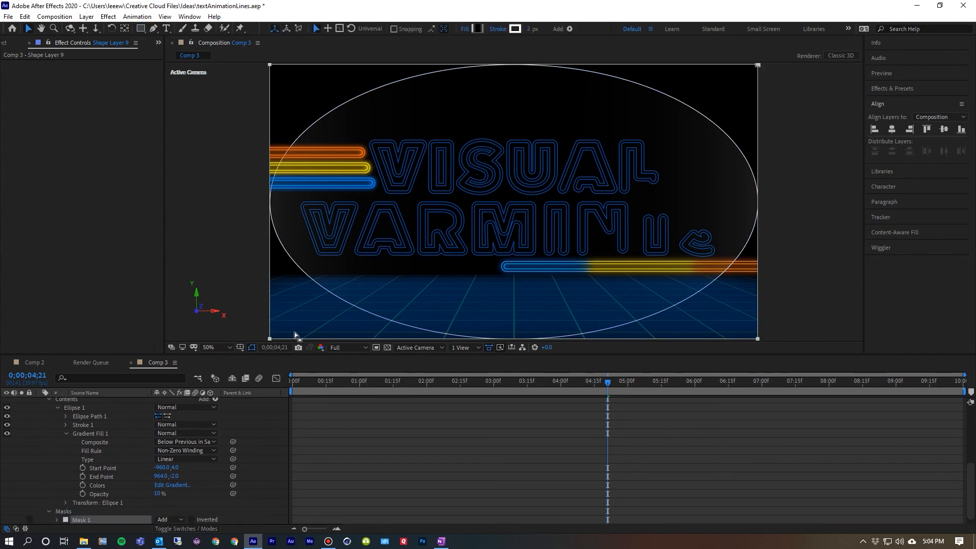
Step: Reshape the rectangular mask so its lower edge sits just above the grid horizon and both sides extend beyond the frame
drag(271, 292, 285, 246)
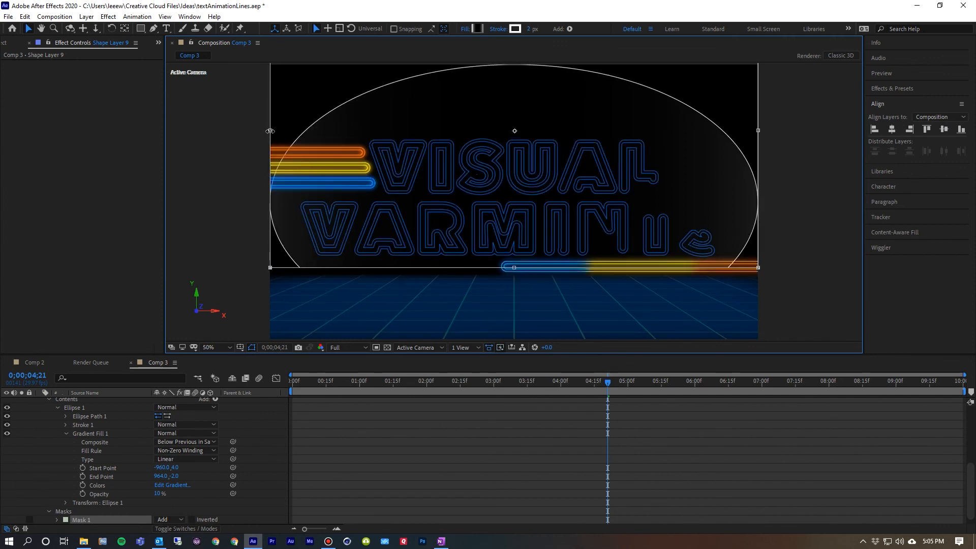
drag(270, 131, 229, 130)
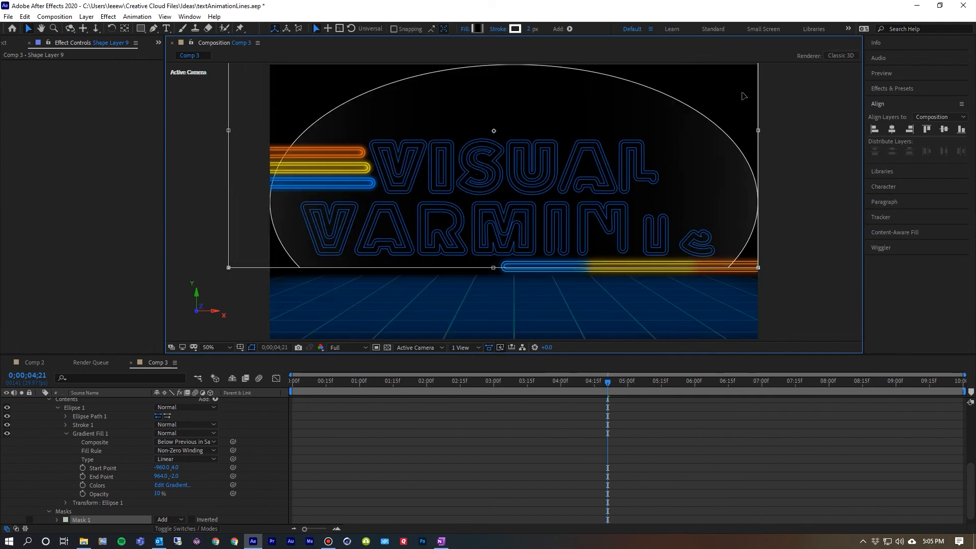
drag(758, 130, 802, 133)
drag(229, 131, 219, 131)
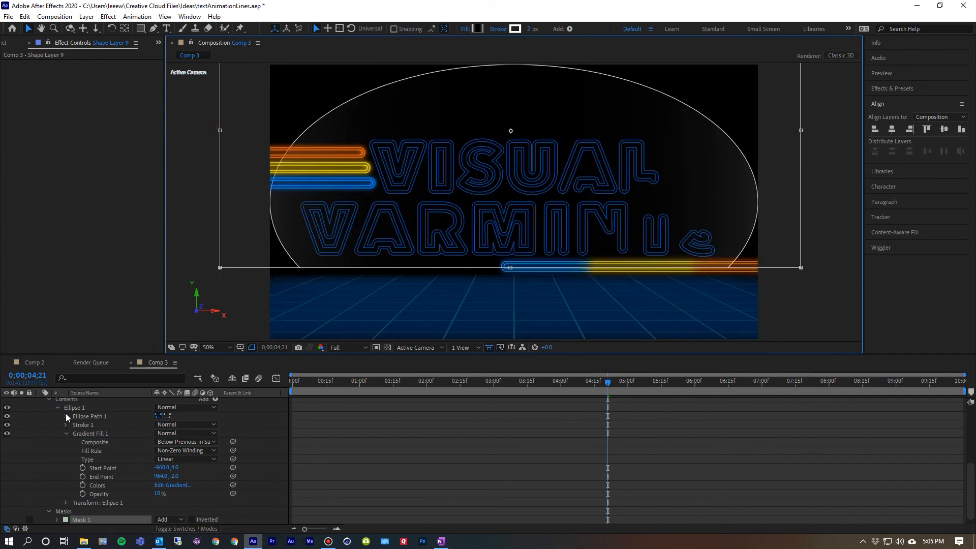
Step: Set the ellipse layer's mask feather to 73 pixels and its mask expansion to about -66 pixels
scroll(89, 515, down, 1)
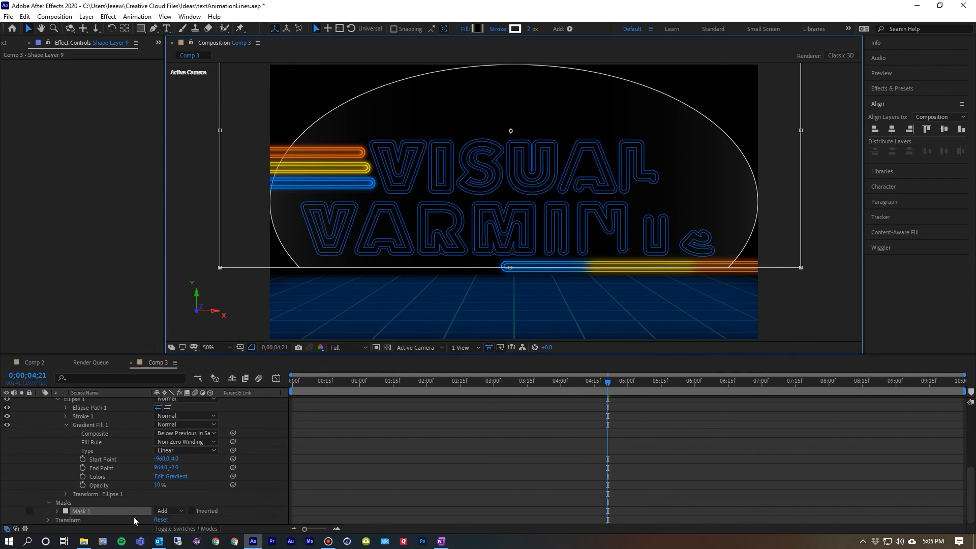
click(57, 511)
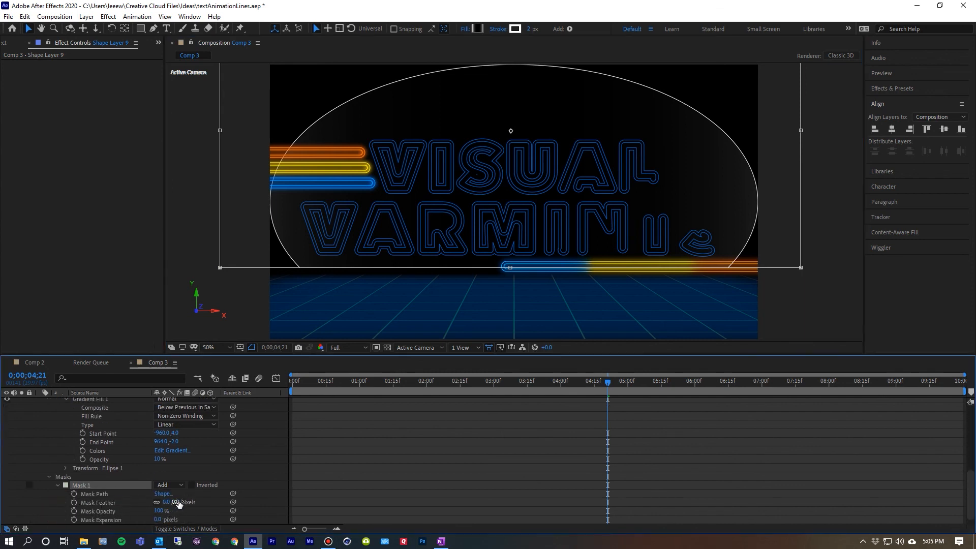
drag(167, 503, 219, 505)
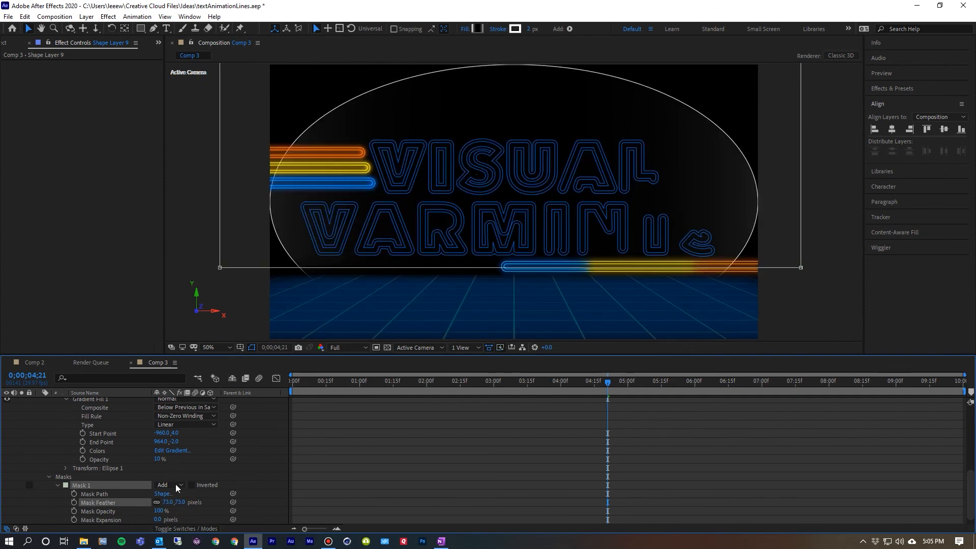
drag(158, 520, 137, 519)
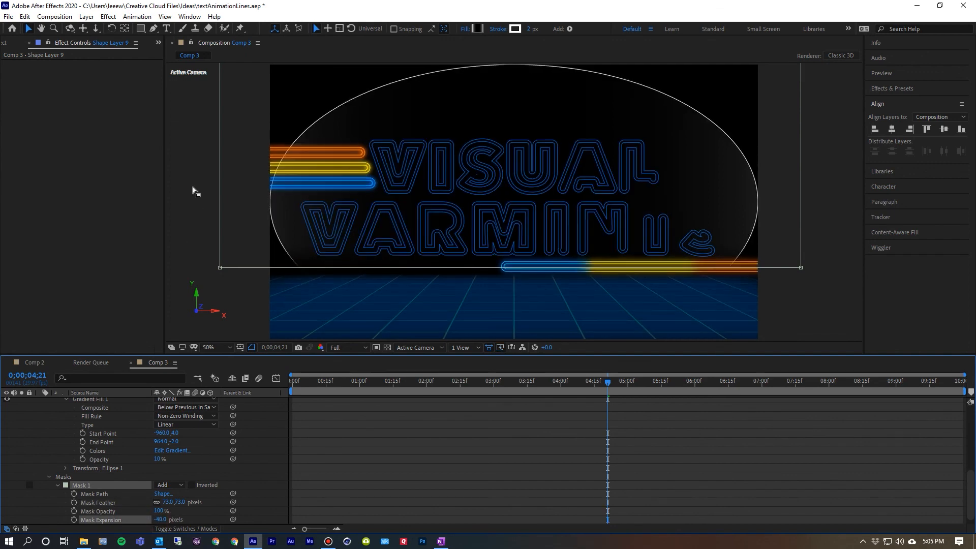
click(343, 287)
click(179, 224)
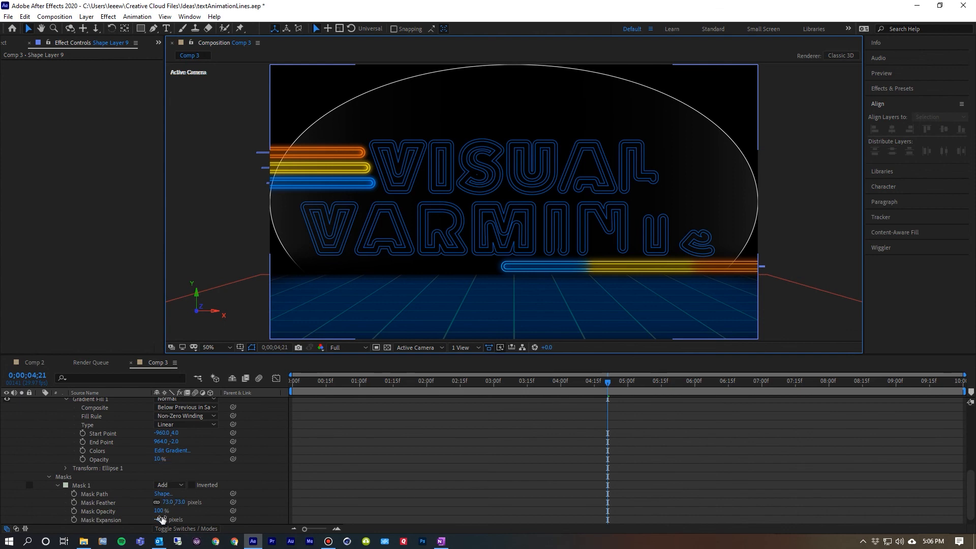
drag(158, 519, 148, 519)
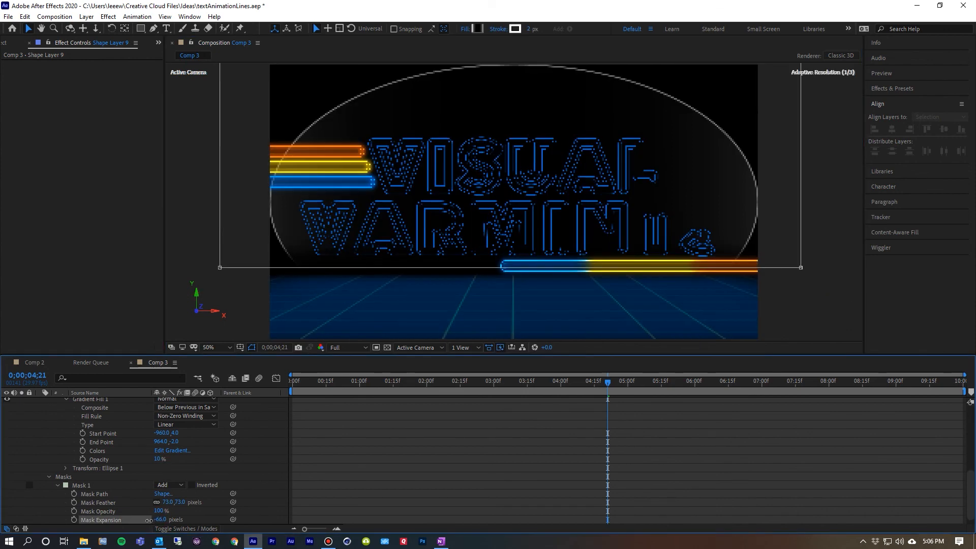
click(201, 184)
click(189, 158)
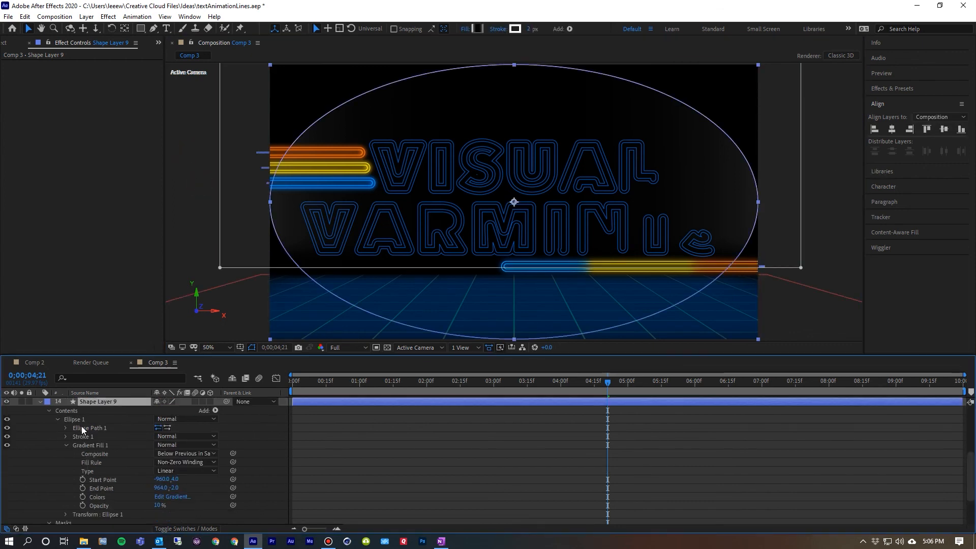
Step: Shrink the ellipse path proportionally to a size of 1811.6 by 1019.0 and collapse the layer's properties
click(82, 428)
click(65, 429)
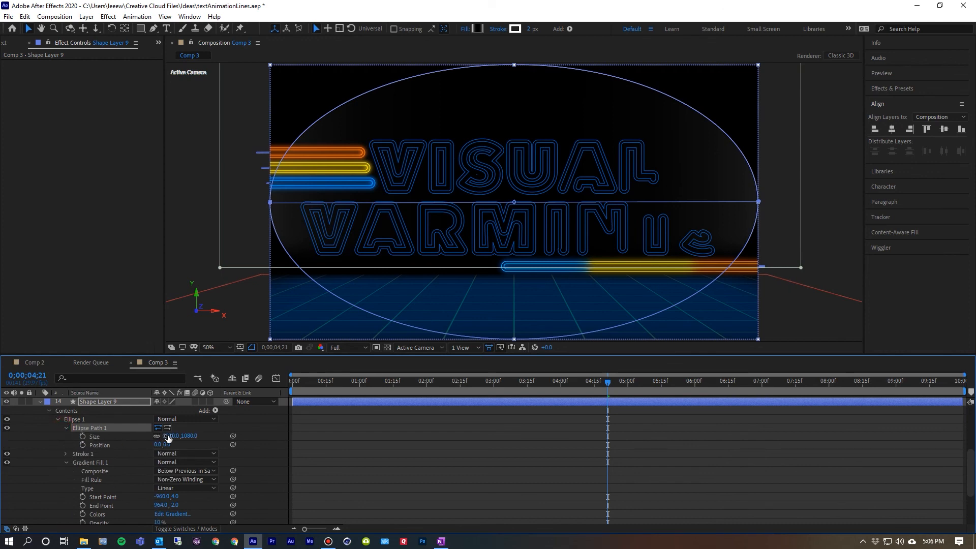
click(188, 437)
drag(188, 436, 164, 440)
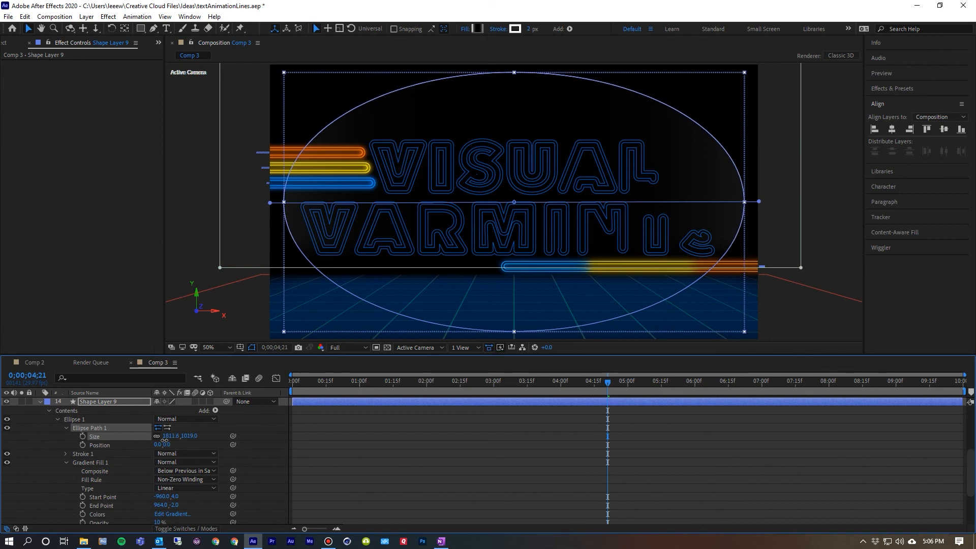
click(189, 217)
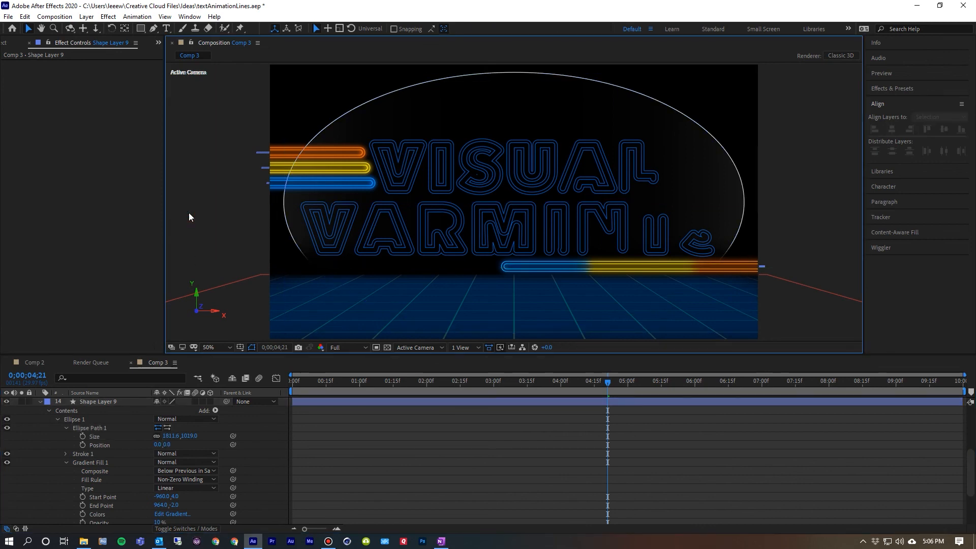
click(40, 402)
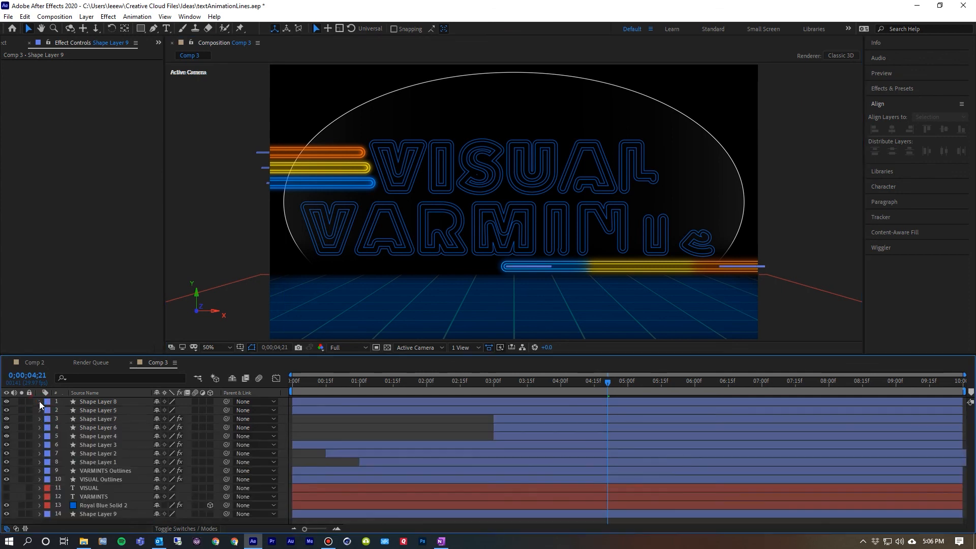
Step: Create a black composition-sized solid, 1920 by 1080 px, directly above the Royal Blue Solid 2 layer
click(98, 506)
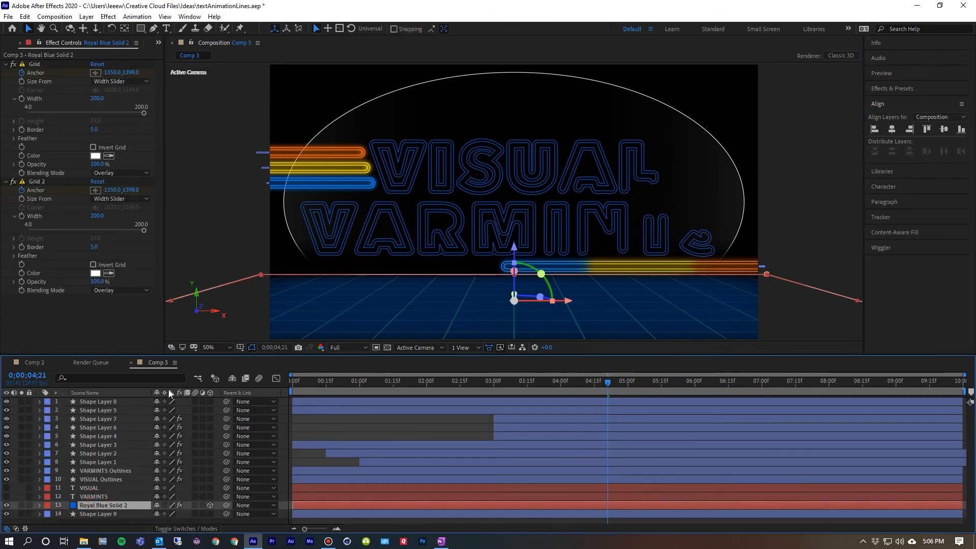
click(98, 514)
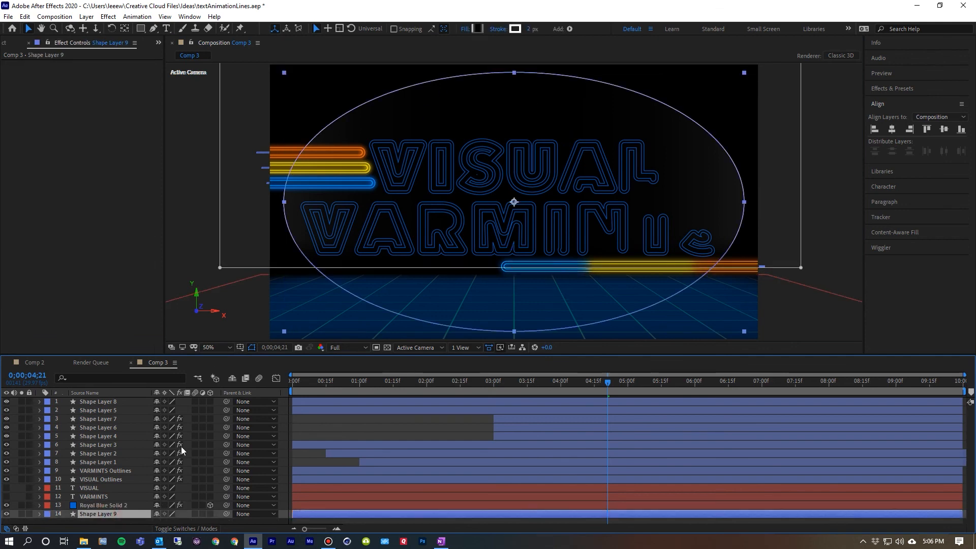
click(110, 505)
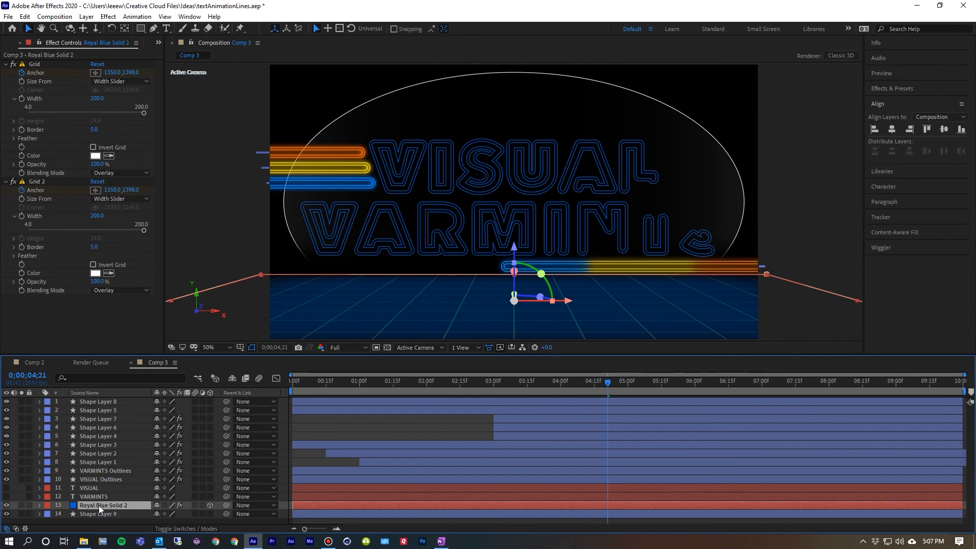
click(107, 16)
mouse_move(89, 16)
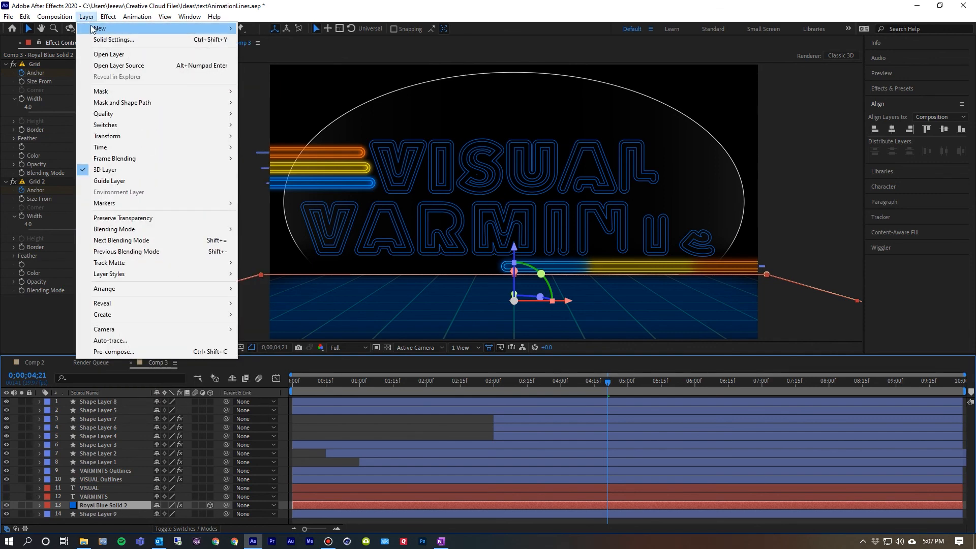
mouse_move(194, 32)
click(261, 39)
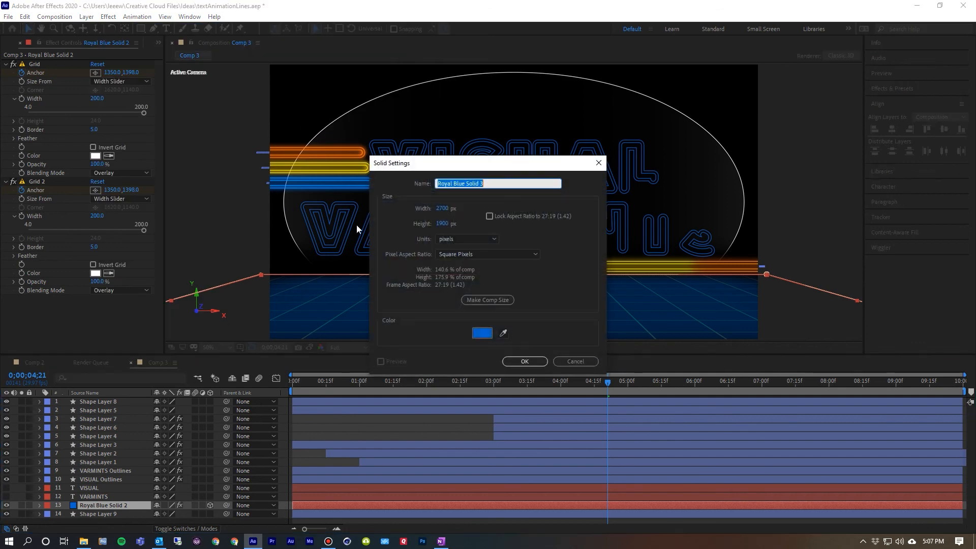
click(475, 333)
drag(422, 270, 530, 371)
click(569, 212)
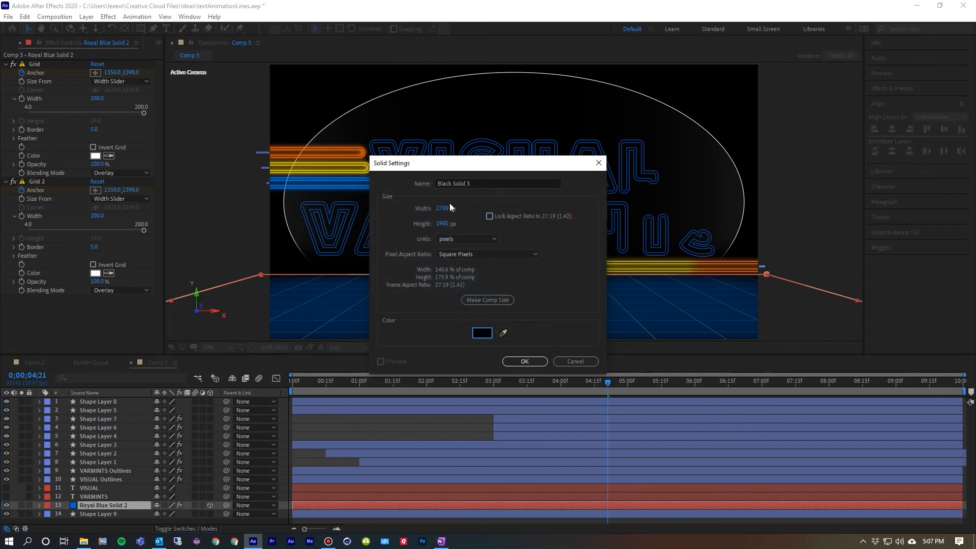
click(487, 303)
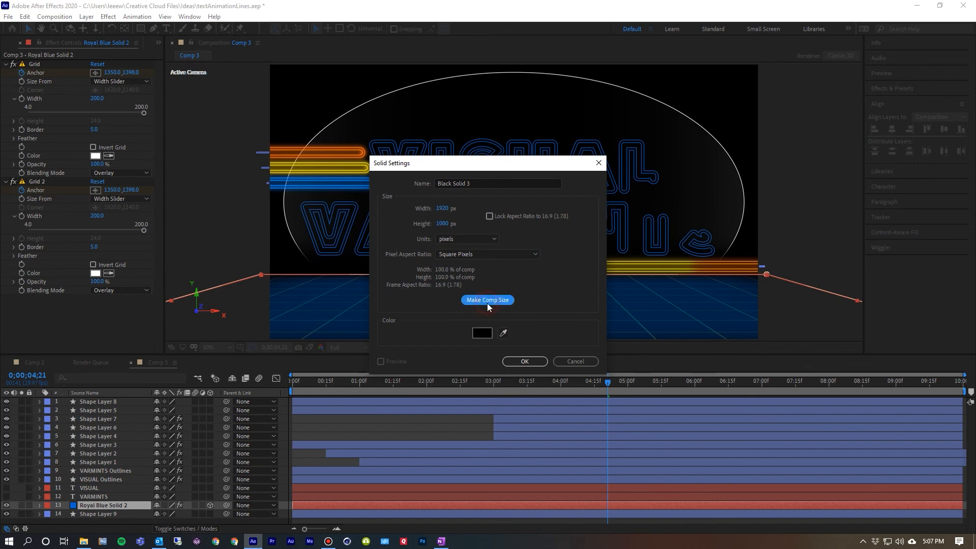
click(525, 361)
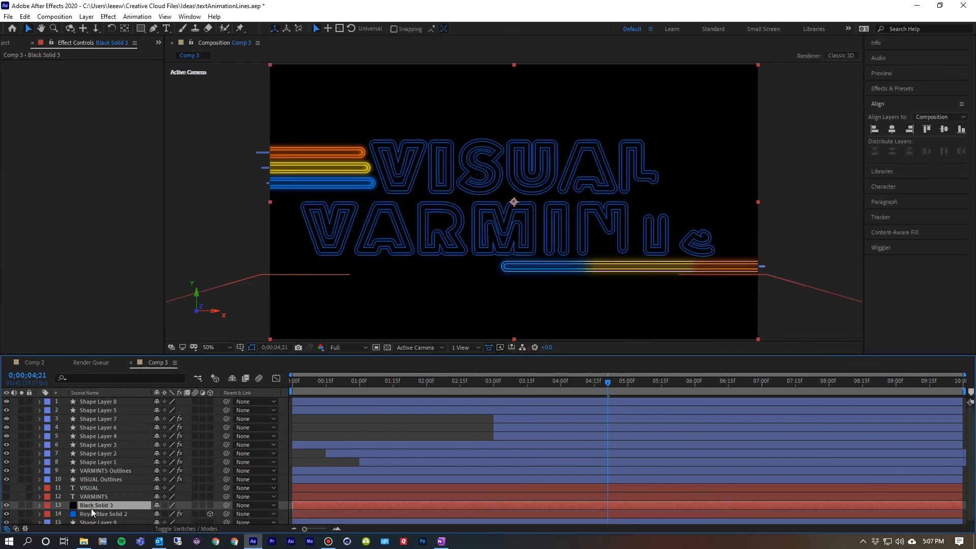
click(92, 505)
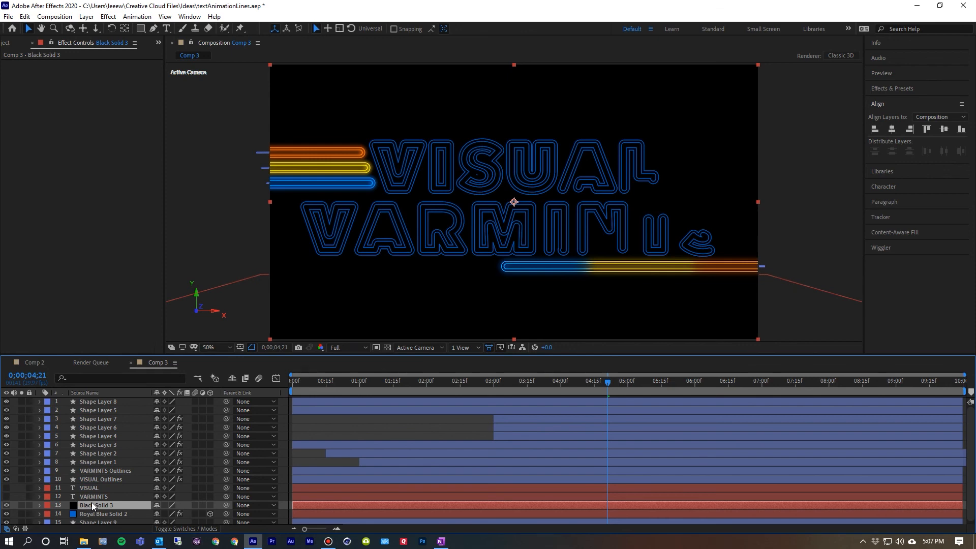
Step: Keyframe the black solid's opacity from 100% at the composition start to 0% at 1 second, then return to the first frame and deselect
key(Home)
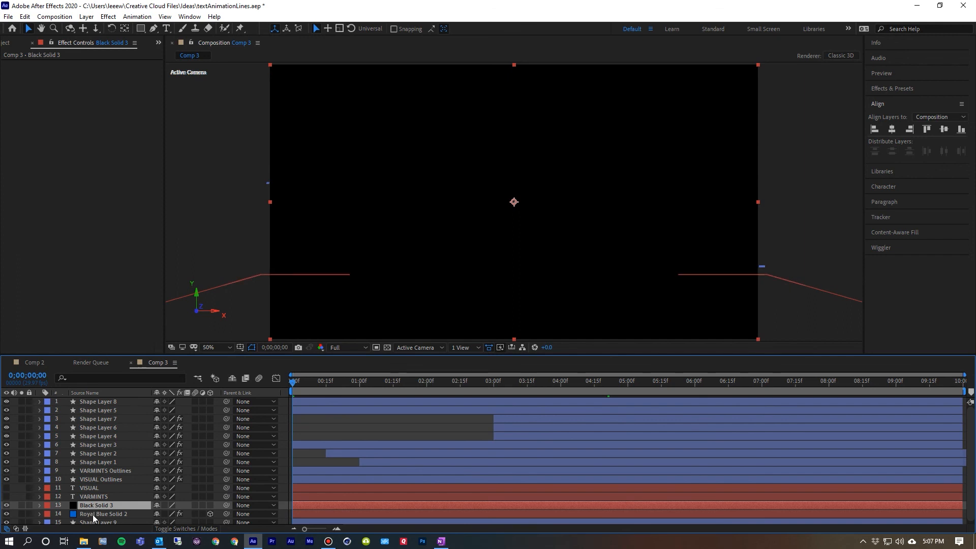
key(t)
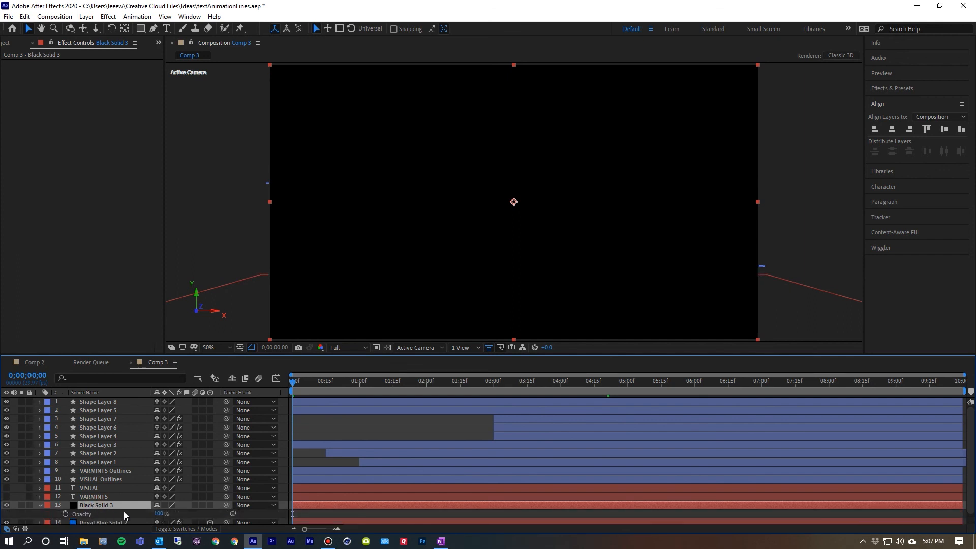
click(64, 514)
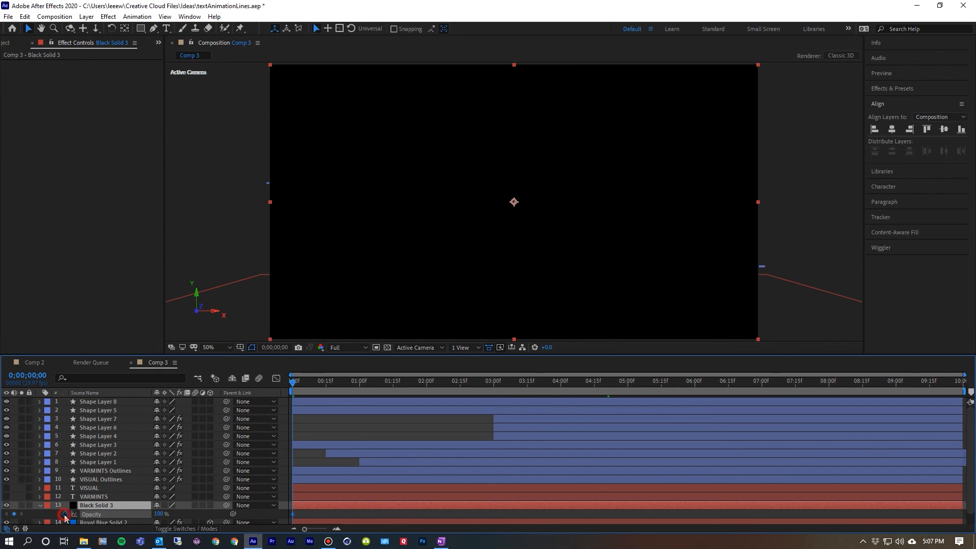
click(360, 383)
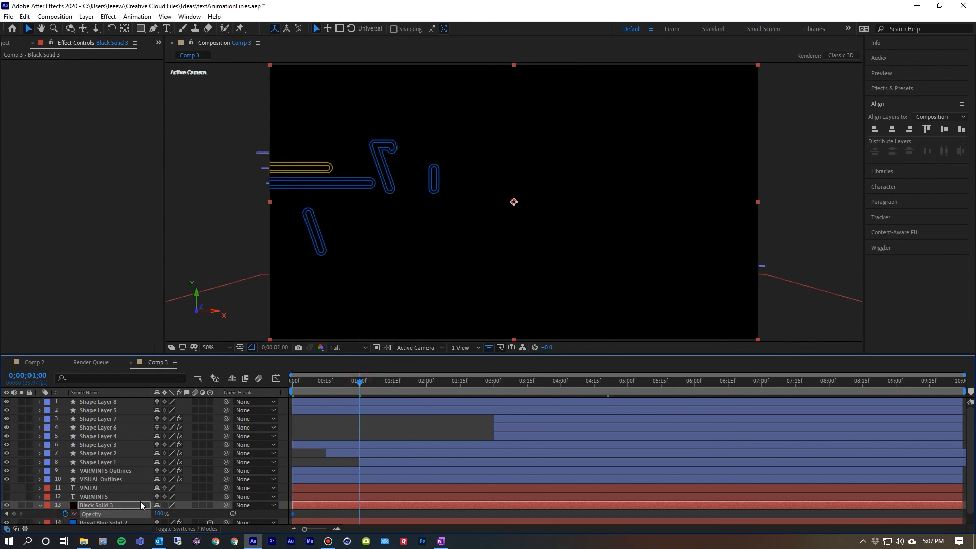
drag(158, 514, 3, 516)
drag(313, 387, 286, 380)
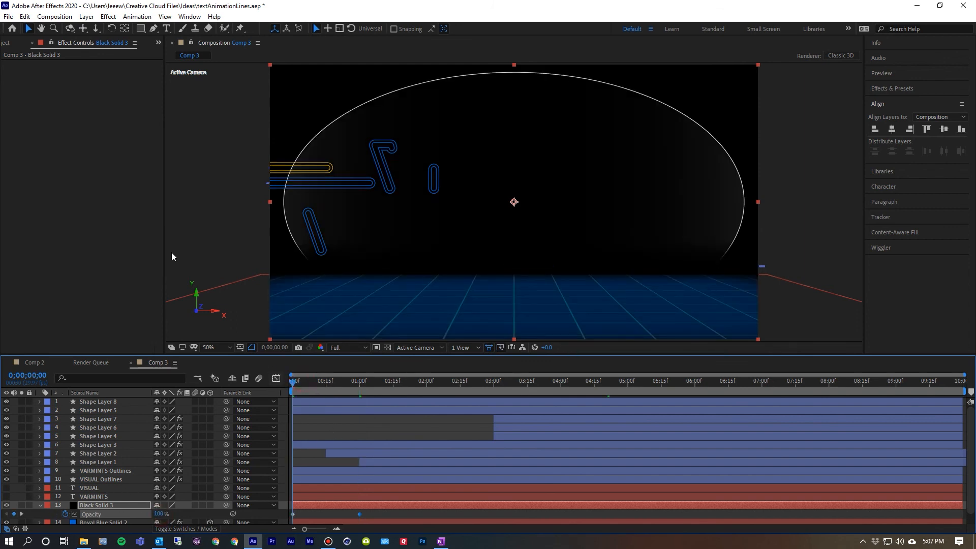
click(178, 152)
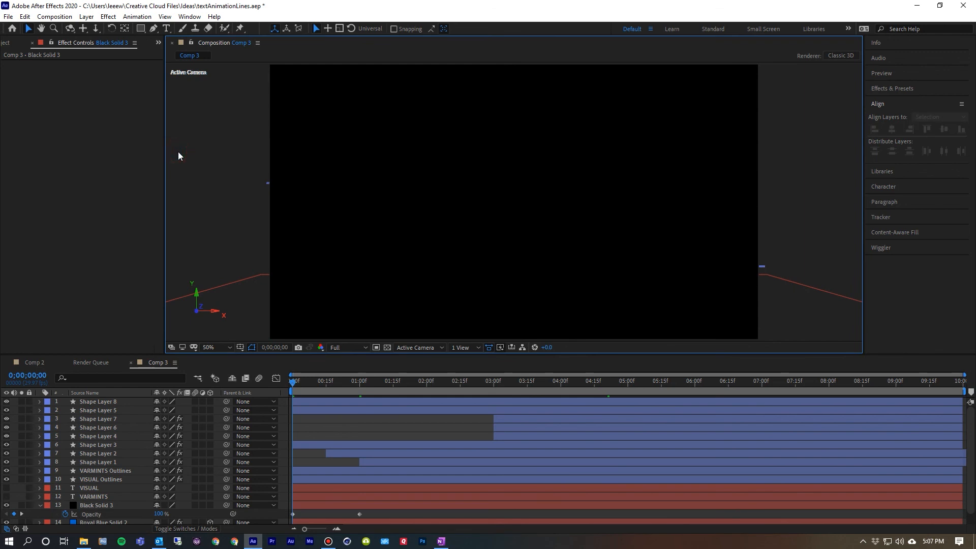